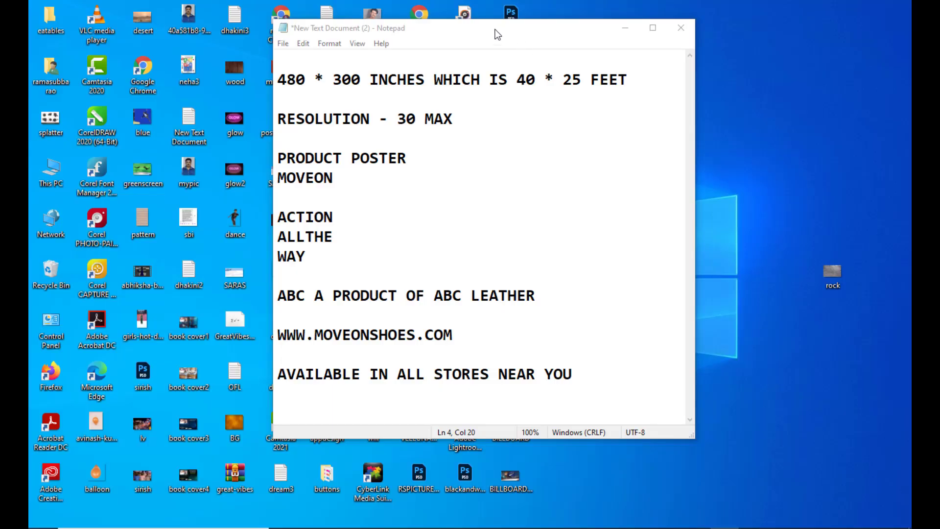
Step: Review the billboard dimensions given in inches and feet in the open notes
{"action": "left_click_drag", "start_coordinate": [497, 35], "coordinate": [504, 47]}
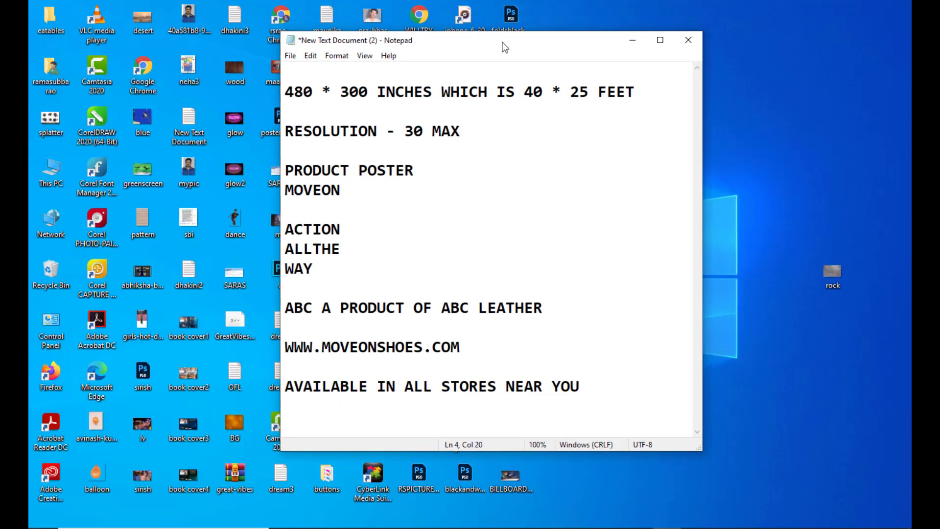
{"action": "mouse_move", "coordinate": [504, 47]}
{"action": "left_mouse_down"}
{"action": "mouse_move", "coordinate": [514, 43]}
{"action": "mouse_move", "coordinate": [508, 39]}
{"action": "left_mouse_up"}
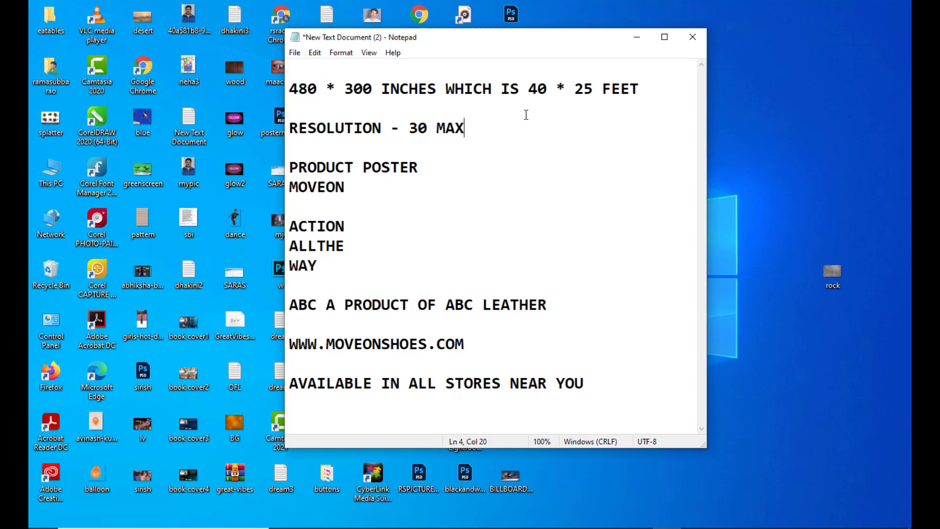
{"action": "left_click_drag", "start_coordinate": [470, 43], "coordinate": [481, 44]}
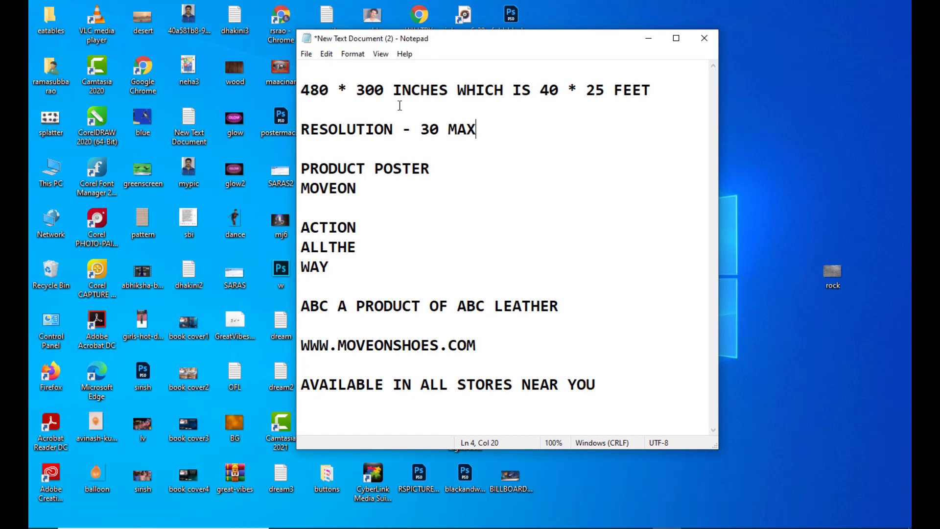
{"action": "left_click_drag", "start_coordinate": [448, 44], "coordinate": [438, 38]}
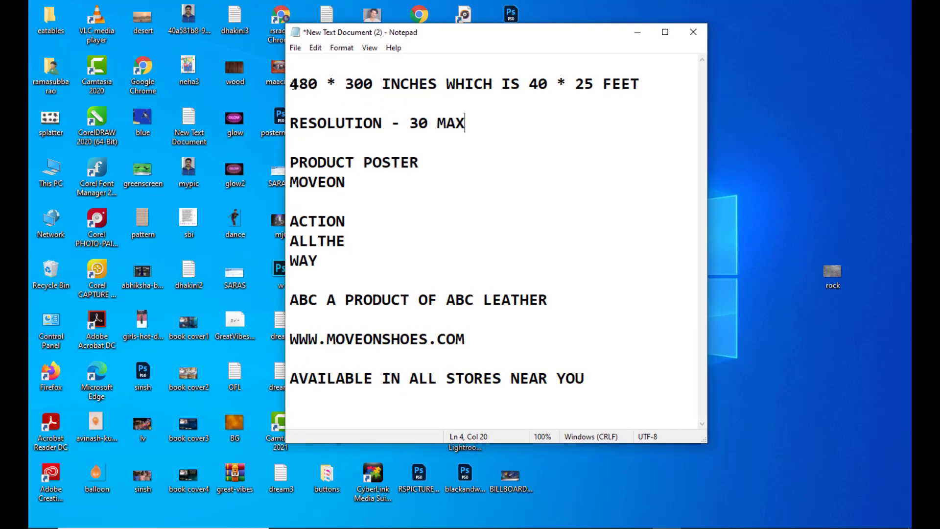
{"action": "left_click_drag", "start_coordinate": [291, 84], "coordinate": [373, 83]}
{"action": "left_click", "coordinate": [410, 83]}
{"action": "left_click_drag", "start_coordinate": [537, 31], "coordinate": [524, 29]}
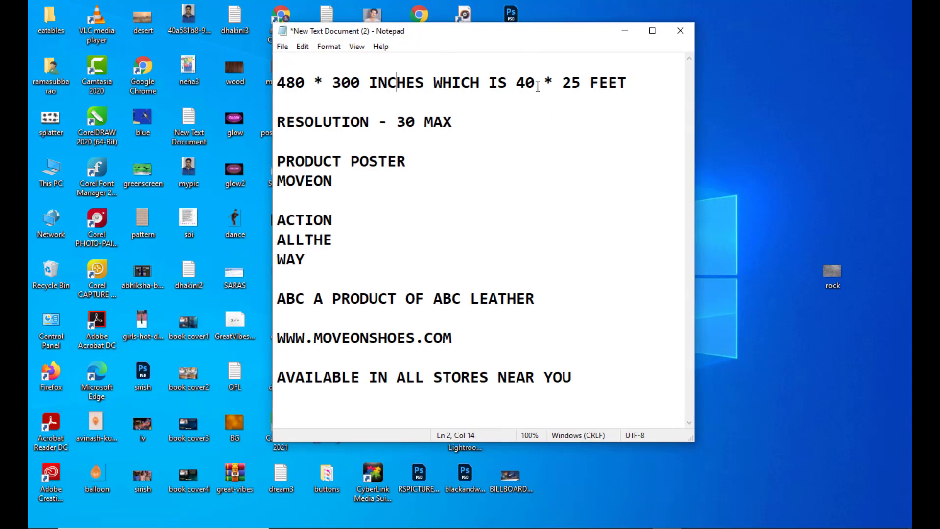
{"action": "left_click_drag", "start_coordinate": [536, 83], "coordinate": [519, 84]}
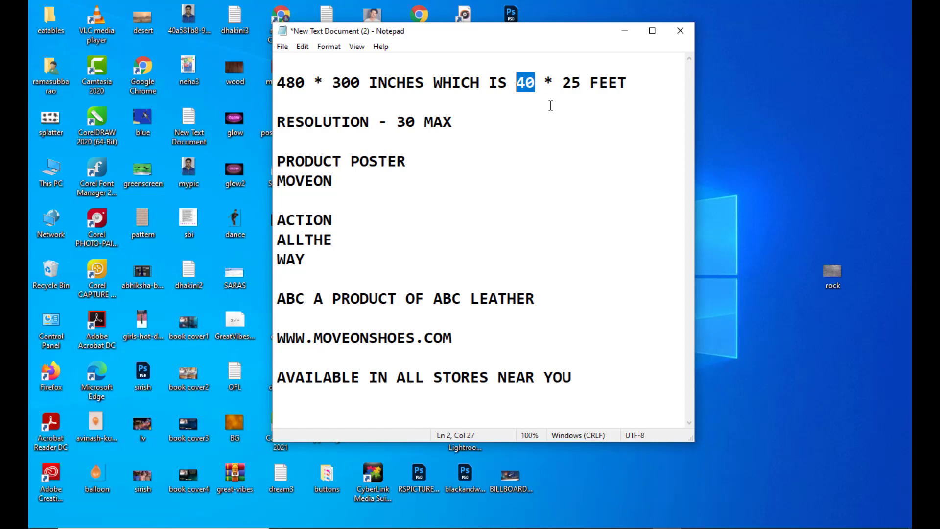
{"action": "left_click_drag", "start_coordinate": [562, 85], "coordinate": [632, 84]}
{"action": "left_click", "coordinate": [644, 107]}
{"action": "left_click_drag", "start_coordinate": [484, 28], "coordinate": [474, 31]}
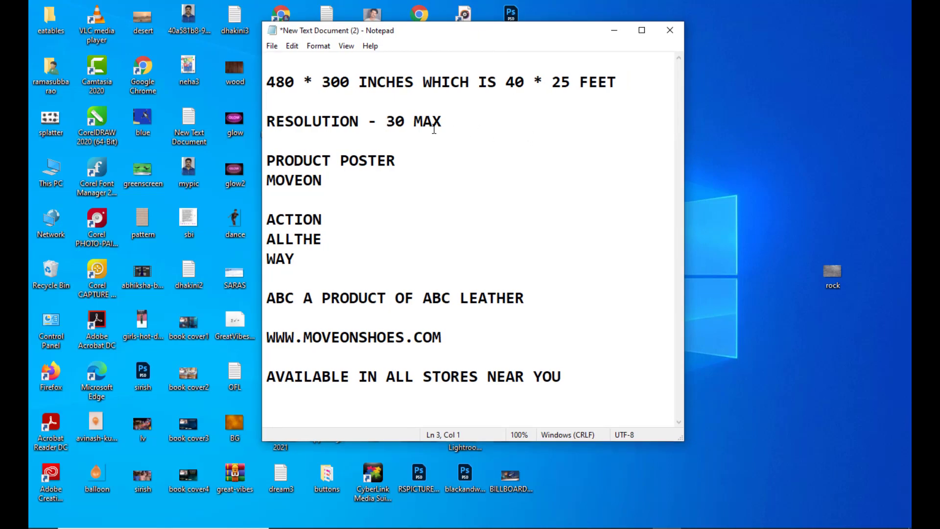
Step: Review the maximum resolution specified in the billboard notes
{"action": "left_click_drag", "start_coordinate": [262, 123], "coordinate": [465, 126]}
{"action": "left_click", "coordinate": [480, 133]}
{"action": "left_click_drag", "start_coordinate": [549, 31], "coordinate": [566, 30]}
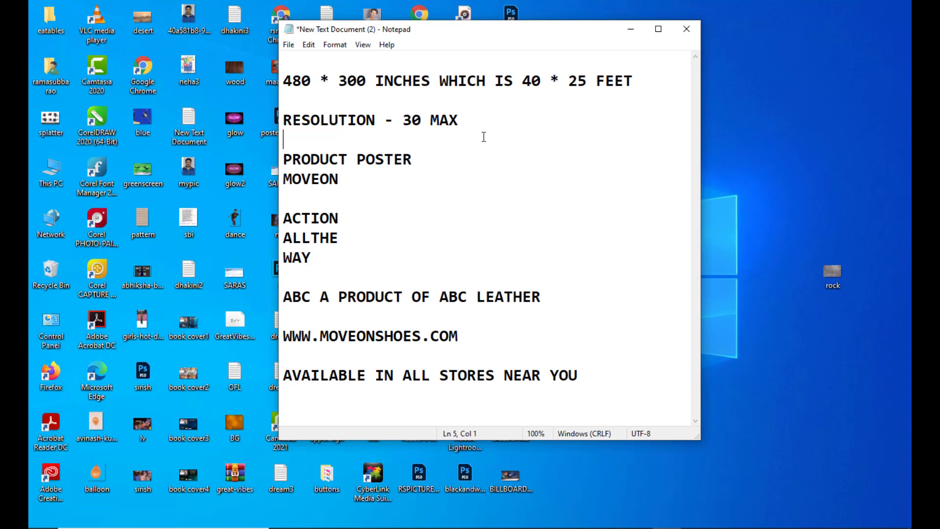
{"action": "left_click_drag", "start_coordinate": [479, 28], "coordinate": [474, 29]}
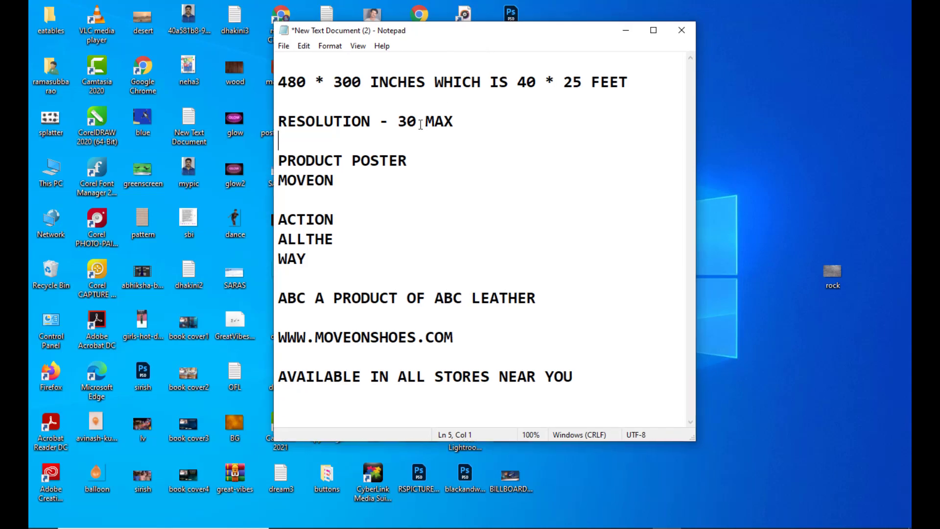
{"action": "left_click", "coordinate": [399, 122]}
{"action": "left_click_drag", "start_coordinate": [402, 125], "coordinate": [468, 124]}
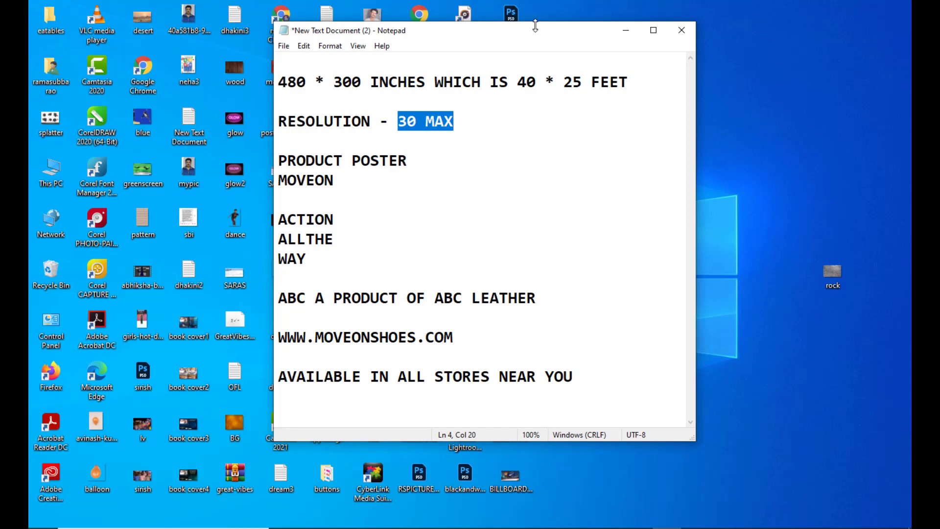
{"action": "left_click_drag", "start_coordinate": [533, 29], "coordinate": [543, 22]}
{"action": "left_click", "coordinate": [516, 143]}
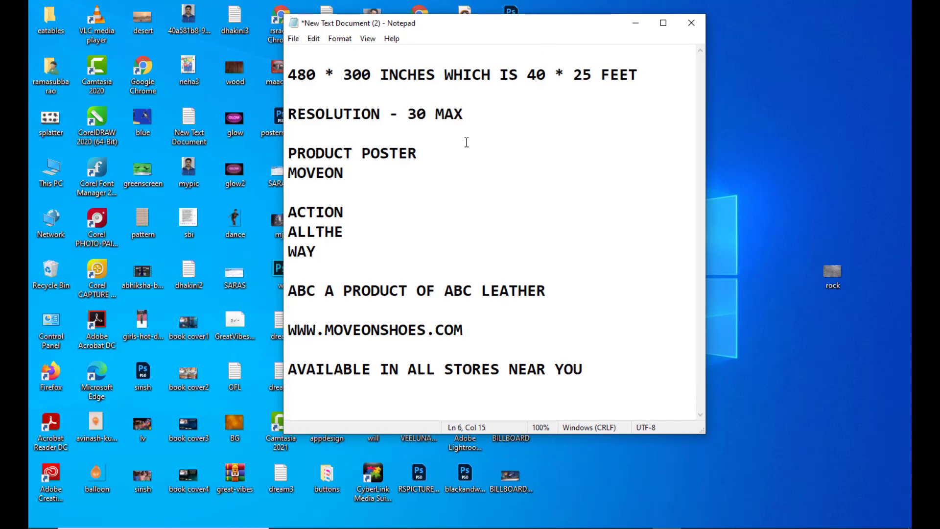
Step: Read the poster wording in the notes, from the product poster line to the store availability line
{"action": "left_click_drag", "start_coordinate": [446, 31], "coordinate": [447, 24]}
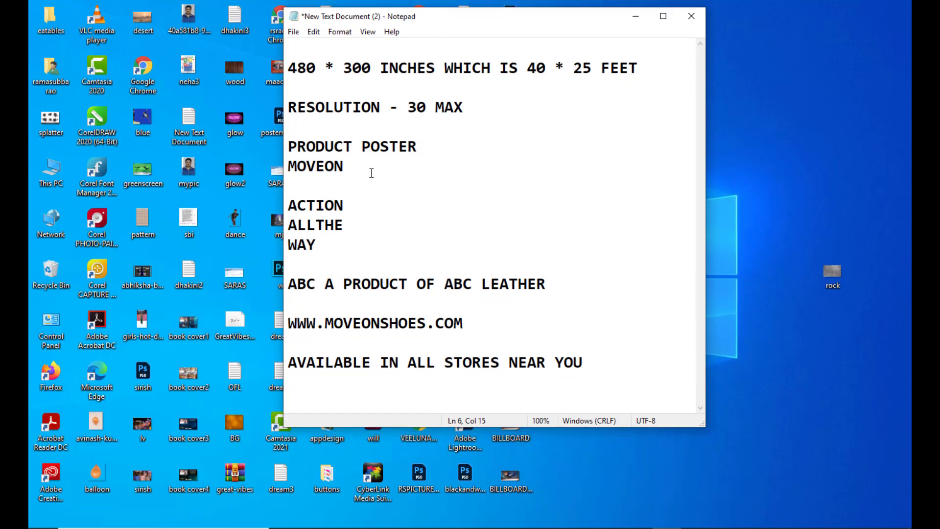
{"action": "left_click_drag", "start_coordinate": [288, 146], "coordinate": [604, 367]}
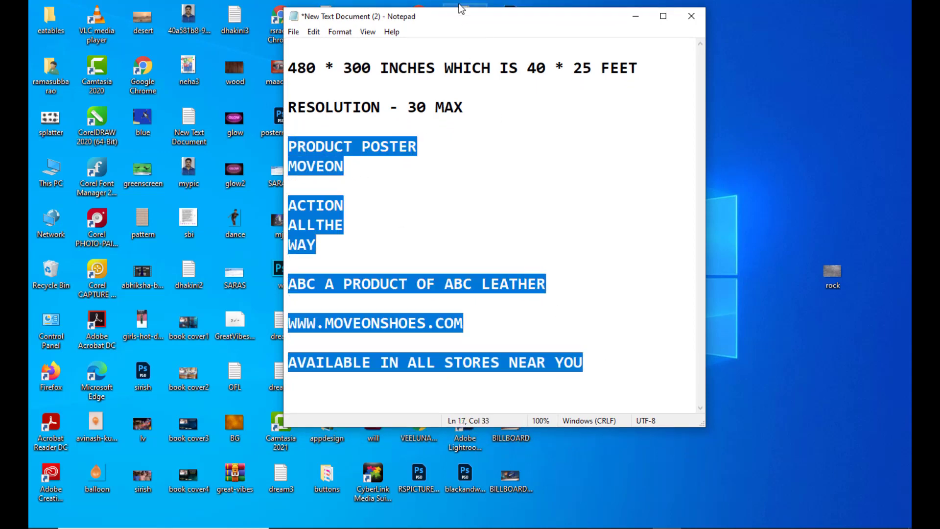
{"action": "left_click_drag", "start_coordinate": [456, 19], "coordinate": [445, 23]}
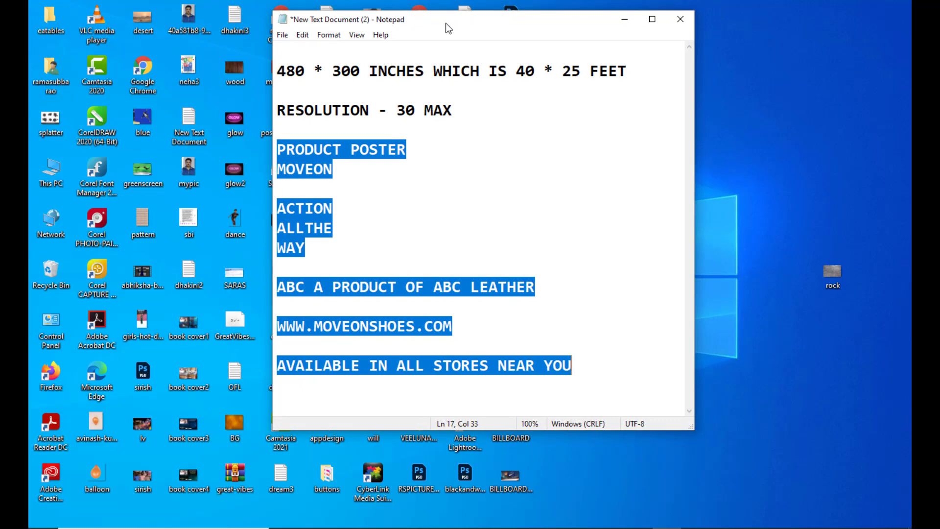
{"action": "left_click_drag", "start_coordinate": [445, 23], "coordinate": [445, 19]}
{"action": "left_click", "coordinate": [416, 184]}
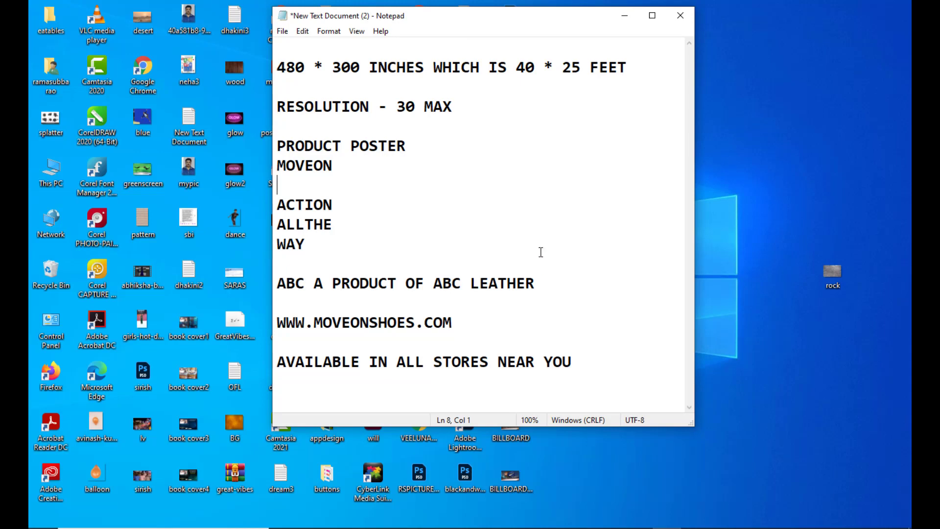
{"action": "left_click_drag", "start_coordinate": [276, 142], "coordinate": [573, 374]}
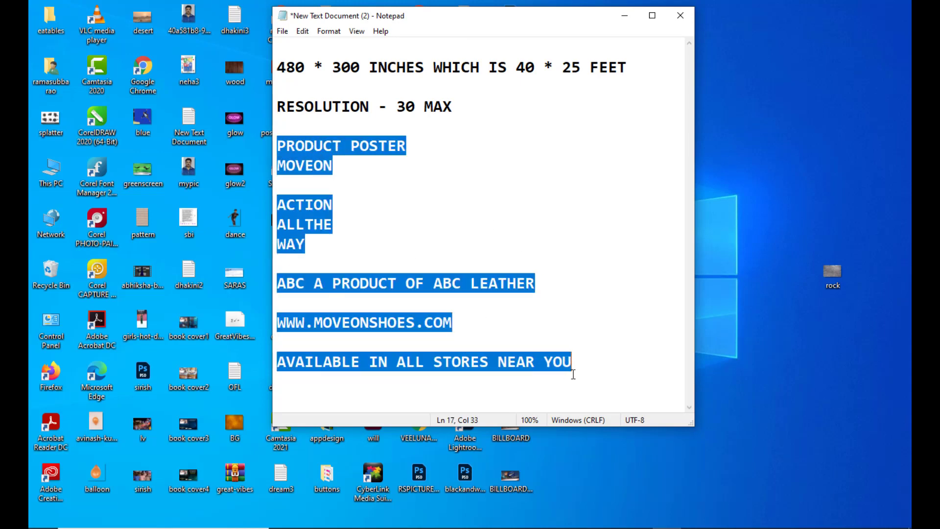
{"action": "left_click", "coordinate": [602, 296]}
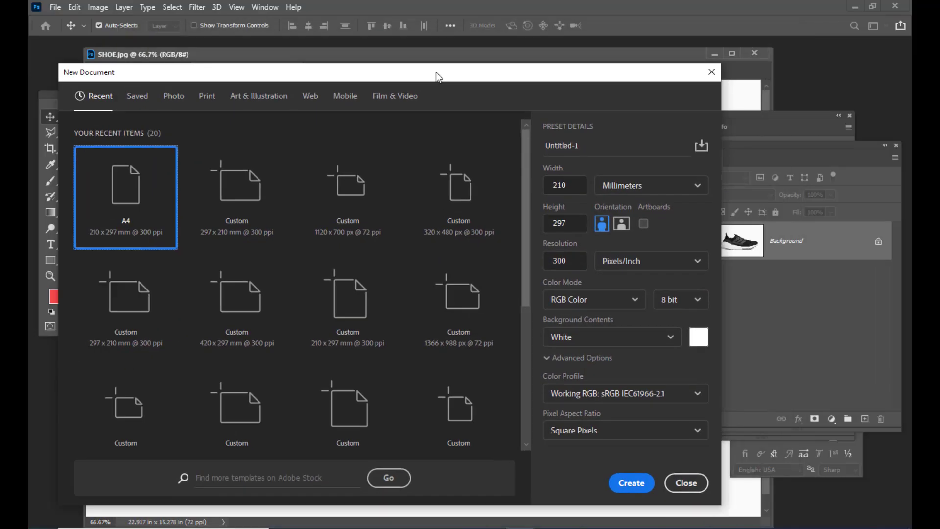
Step: Switch to Photoshop and name the new document MOVEONSHOES
{"action": "mouse_move", "coordinate": [470, 64]}
{"action": "left_mouse_down"}
{"action": "mouse_move", "coordinate": [477, 71]}
{"action": "mouse_move", "coordinate": [462, 54]}
{"action": "left_mouse_up"}
{"action": "left_click_drag", "start_coordinate": [597, 52], "coordinate": [580, 56]}
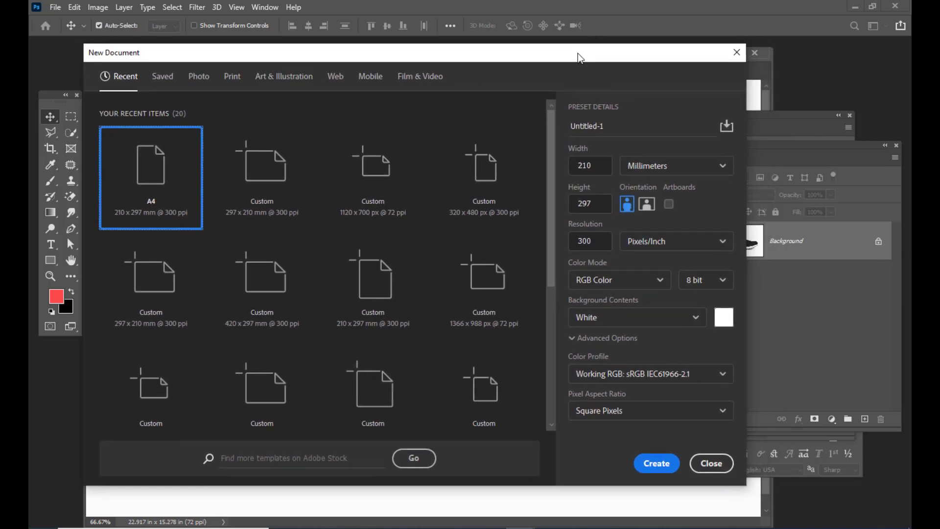
{"action": "left_click_drag", "start_coordinate": [601, 126], "coordinate": [562, 135]}
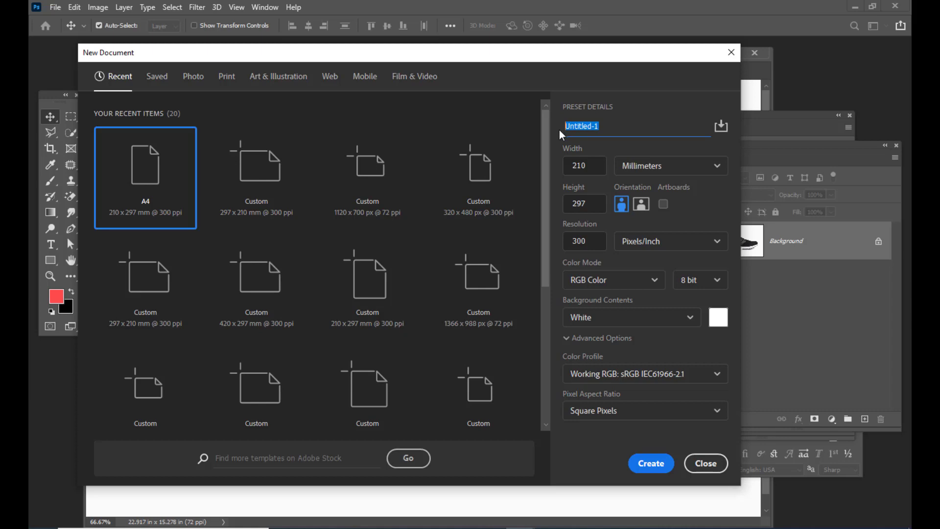
{"action": "left_click_drag", "start_coordinate": [552, 60], "coordinate": [561, 65]}
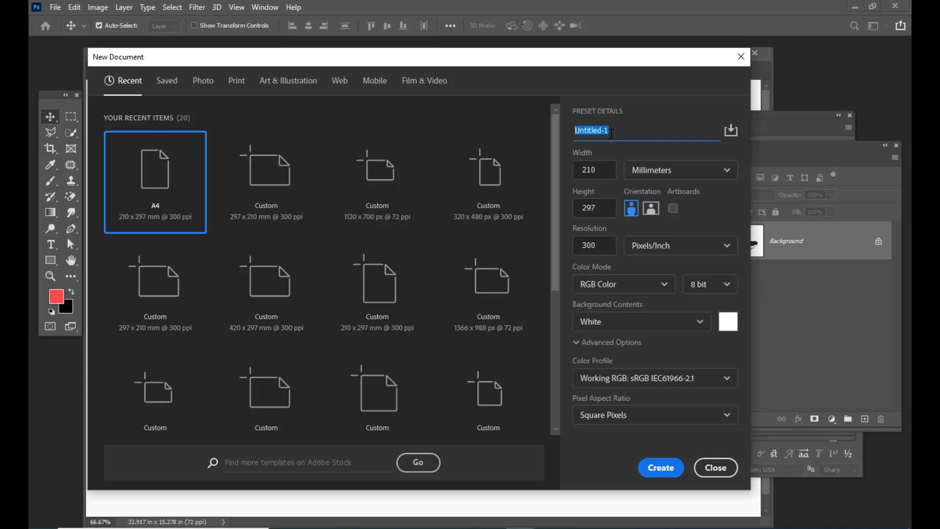
{"action": "type", "text": "MOVEONSHOES"}
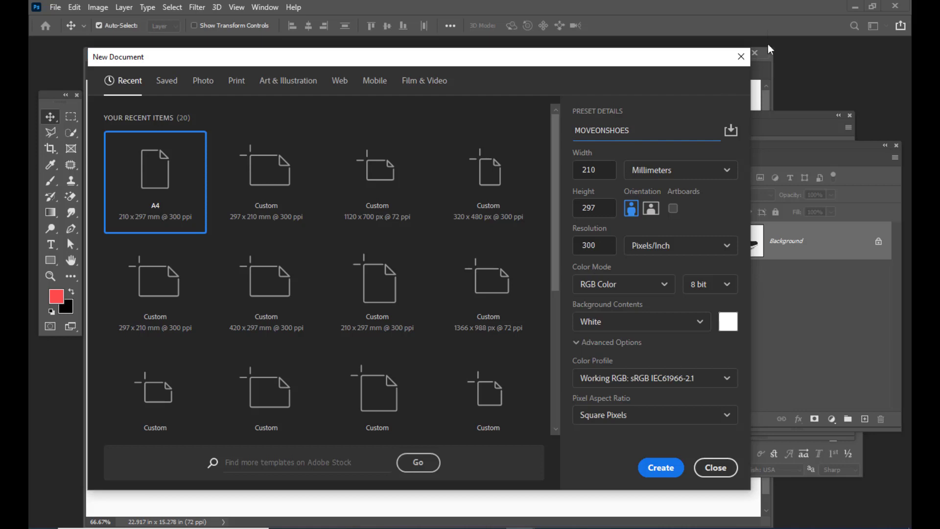
Step: Set the new document's units to inches, with a width of 480 and a height of 300
{"action": "mouse_move", "coordinate": [652, 61]}
{"action": "left_mouse_down"}
{"action": "mouse_move", "coordinate": [623, 63]}
{"action": "mouse_move", "coordinate": [636, 57]}
{"action": "left_mouse_up"}
{"action": "left_click", "coordinate": [649, 167]}
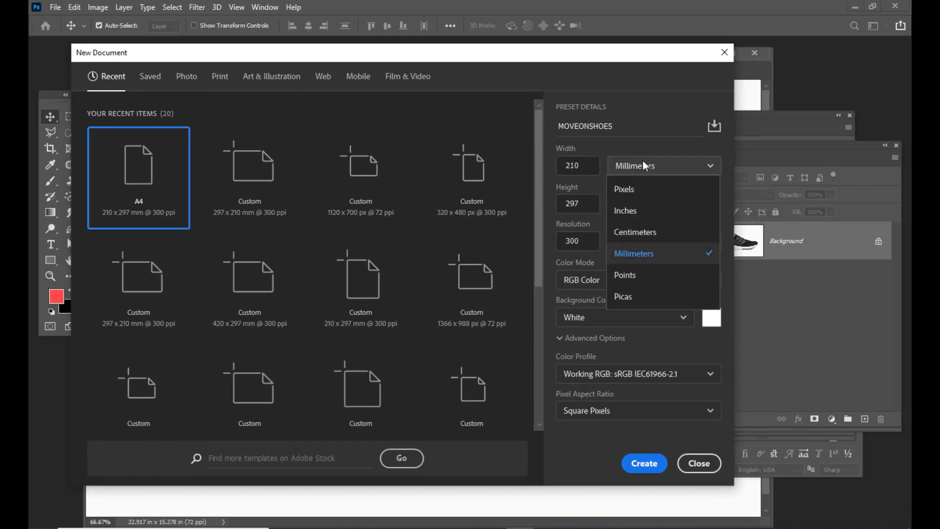
{"action": "left_click", "coordinate": [629, 218]}
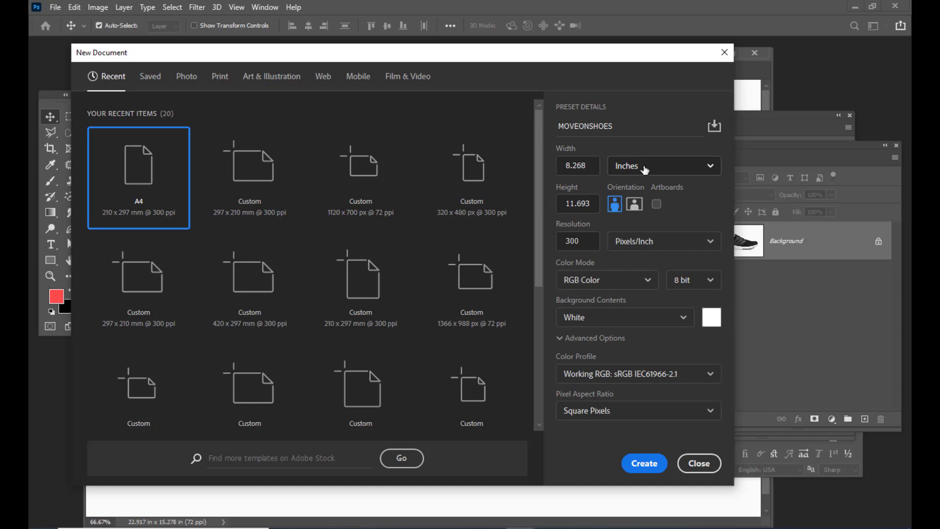
{"action": "left_click_drag", "start_coordinate": [558, 55], "coordinate": [574, 54]}
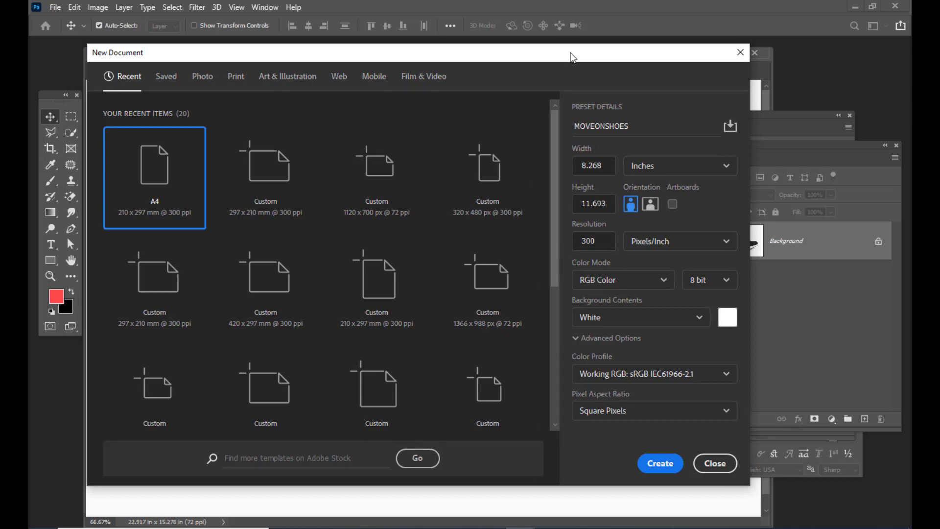
{"action": "left_click_drag", "start_coordinate": [607, 166], "coordinate": [572, 174]}
{"action": "type", "text": "480"}
{"action": "left_click_drag", "start_coordinate": [606, 207], "coordinate": [575, 208]}
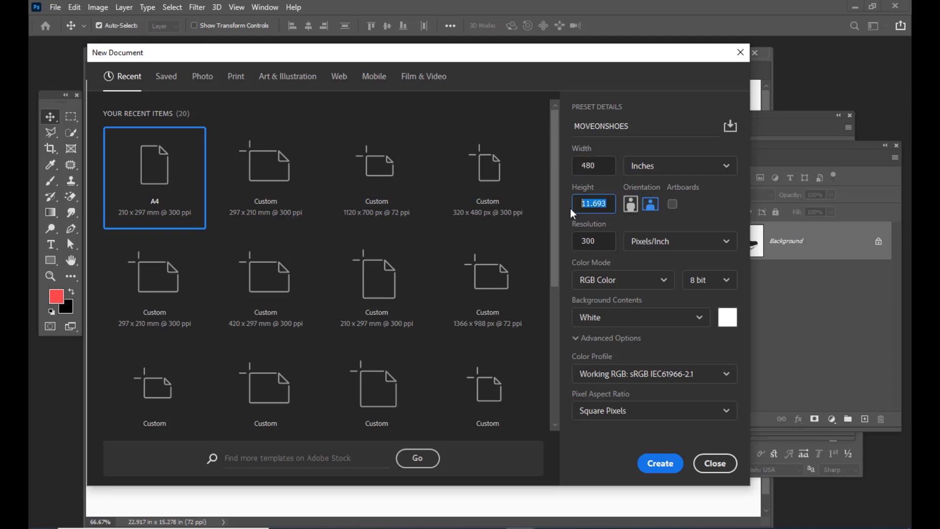
{"action": "type", "text": "300"}
{"action": "double_click", "coordinate": [608, 164]}
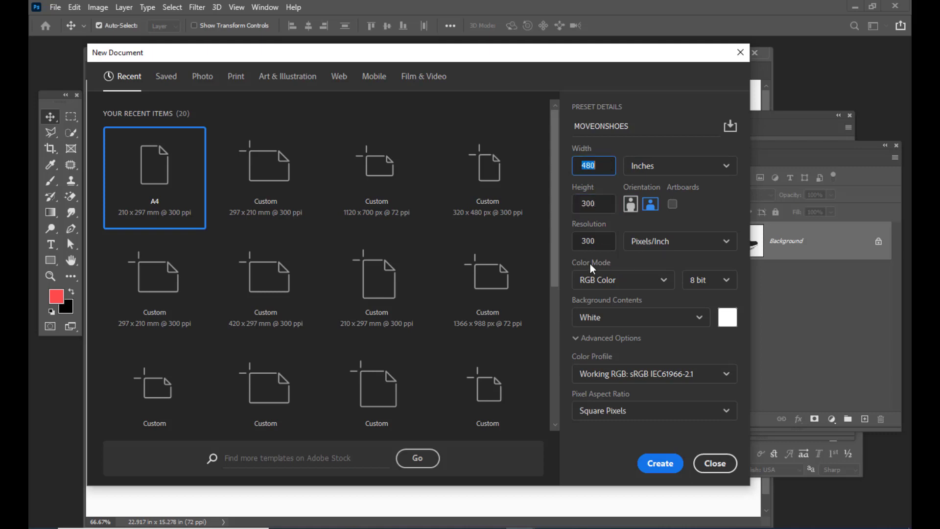
Step: Set the resolution to 30 pixels/inch and create the document
{"action": "left_click", "coordinate": [596, 241]}
{"action": "key", "text": "alt+Tab"}
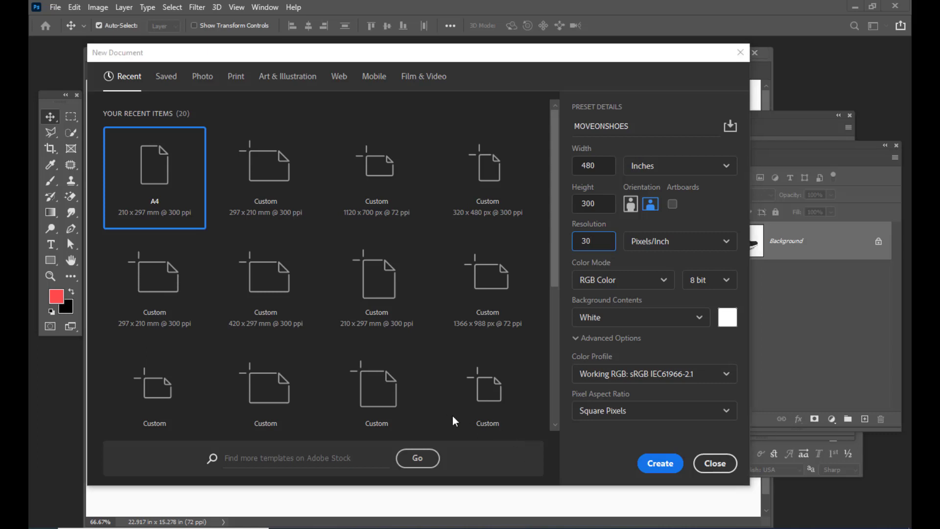
{"action": "left_click_drag", "start_coordinate": [507, 49], "coordinate": [485, 43]}
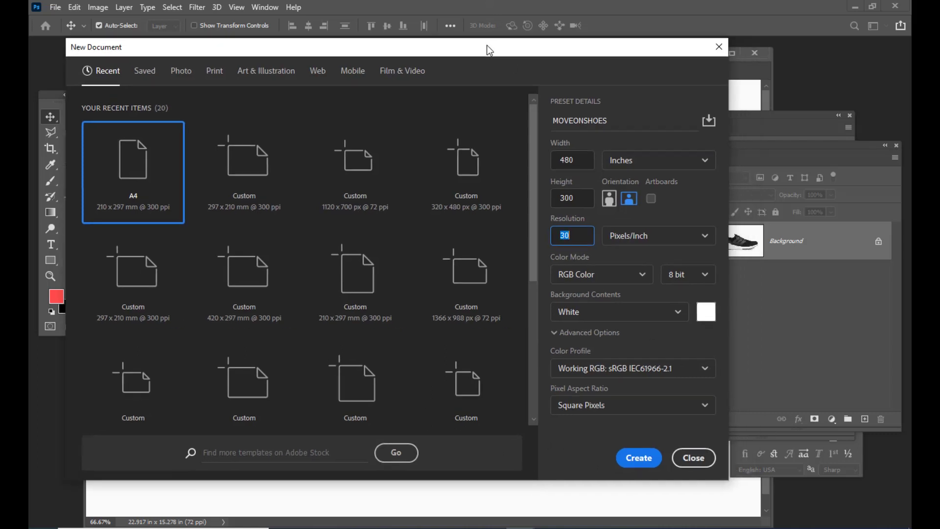
{"action": "left_click", "coordinate": [646, 461]}
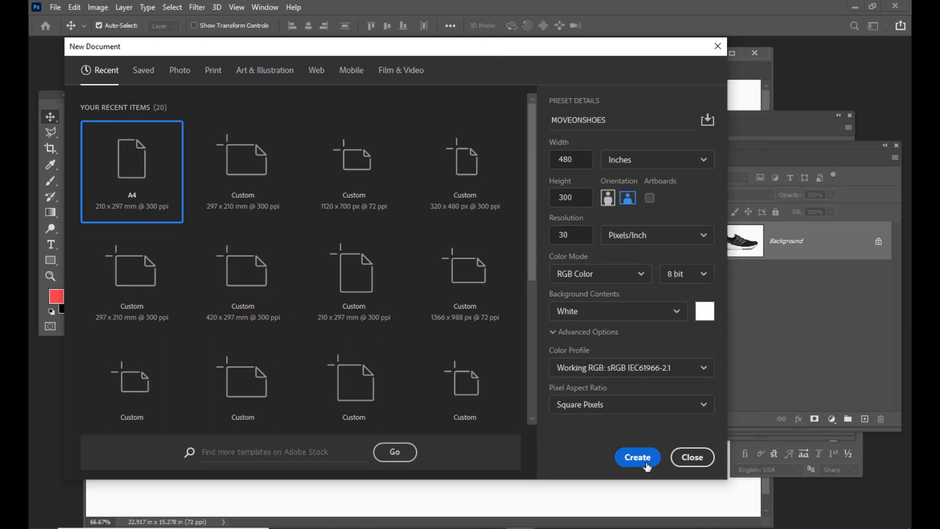
Step: Reposition the MOVEONSHOES document window in the workspace and widen it slightly
{"action": "left_click_drag", "start_coordinate": [357, 52], "coordinate": [277, 103]}
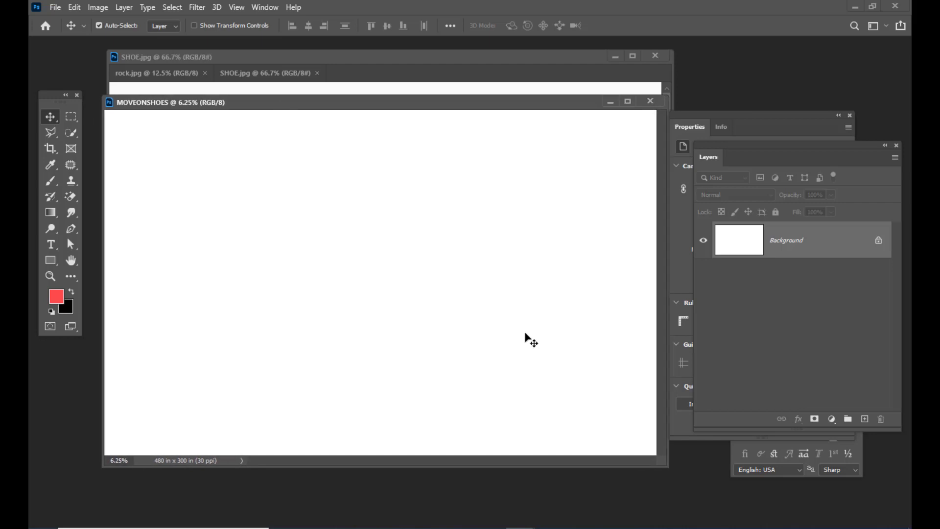
{"action": "left_click_drag", "start_coordinate": [668, 466], "coordinate": [677, 465]}
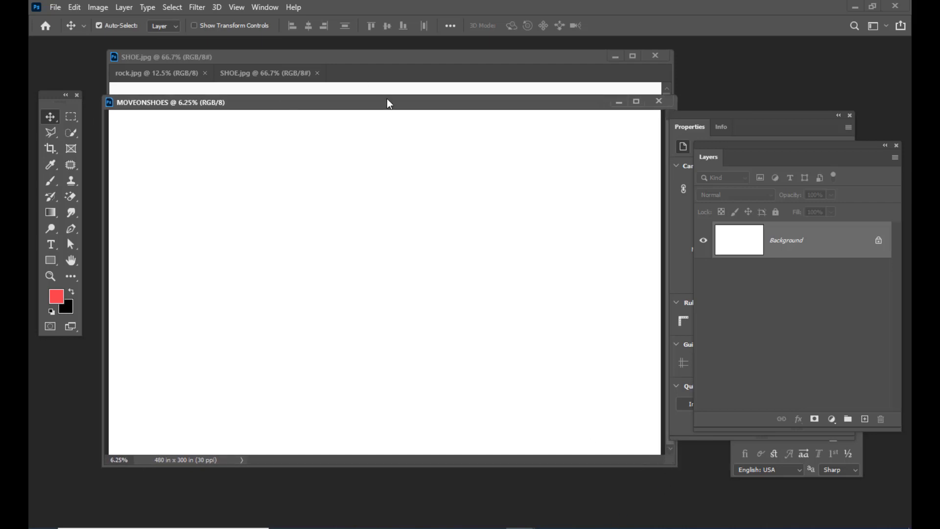
{"action": "left_click_drag", "start_coordinate": [389, 104], "coordinate": [404, 116]}
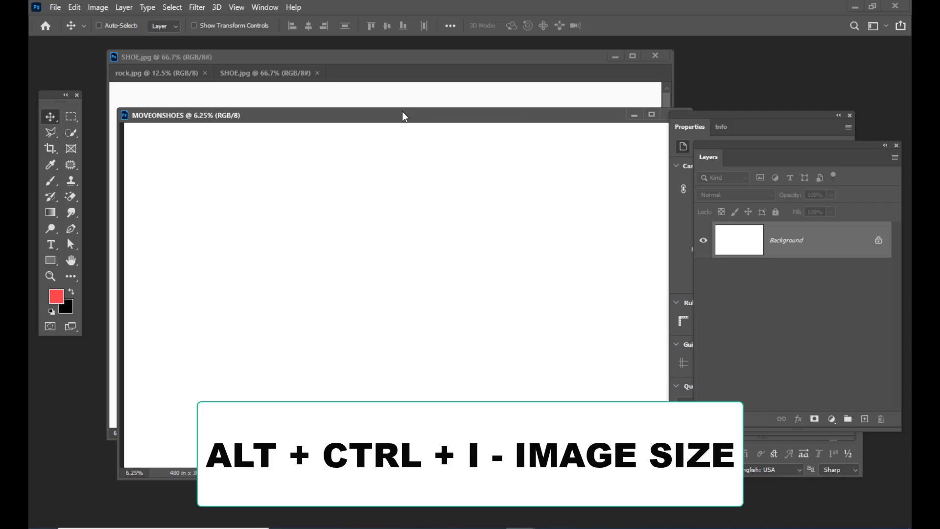
Step: Check the MOVEONSHOES document's width, height and resolution in the Image Size settings without changing them
{"action": "key", "text": "ctrl+alt+i"}
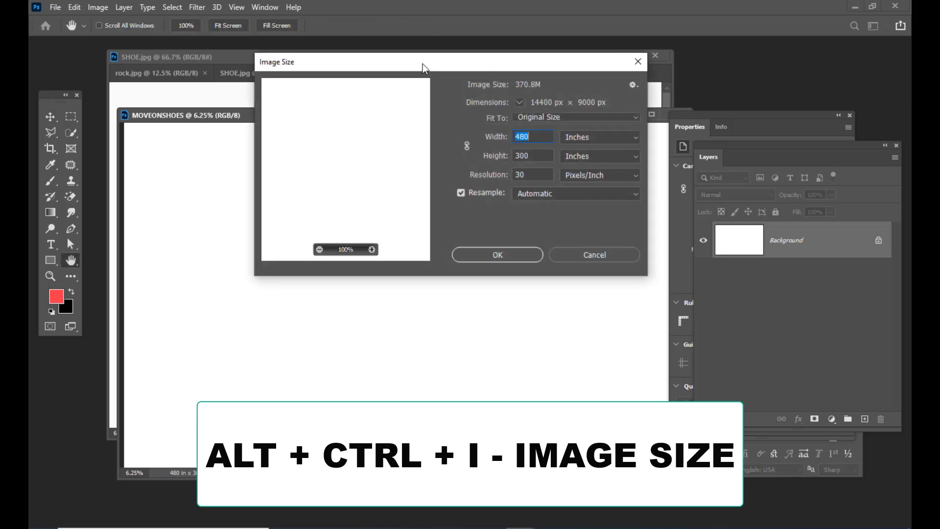
{"action": "left_click_drag", "start_coordinate": [422, 160], "coordinate": [431, 146]}
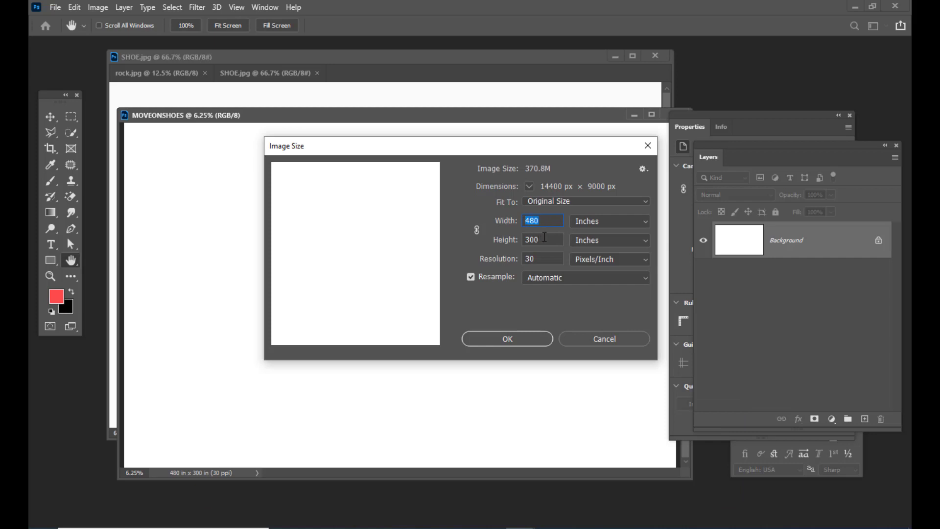
{"action": "key", "text": "Tab"}
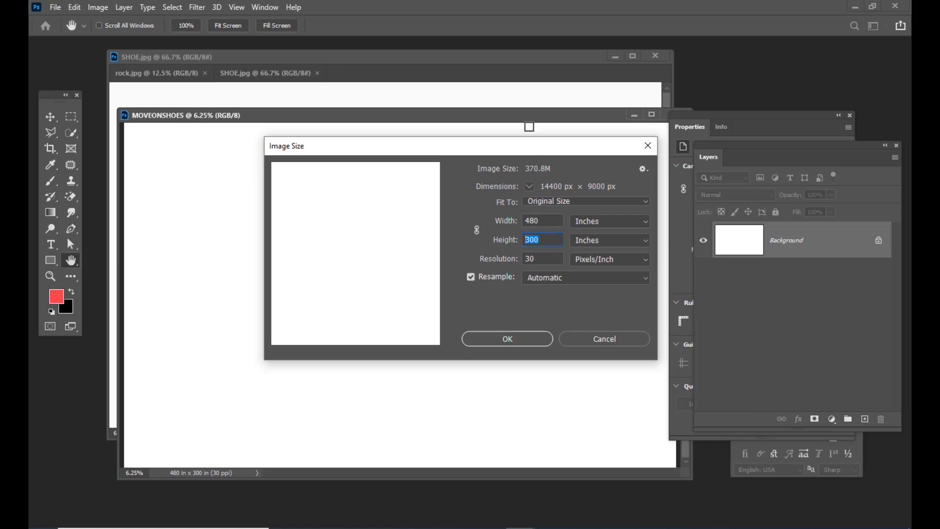
{"action": "left_click_drag", "start_coordinate": [533, 152], "coordinate": [554, 126]}
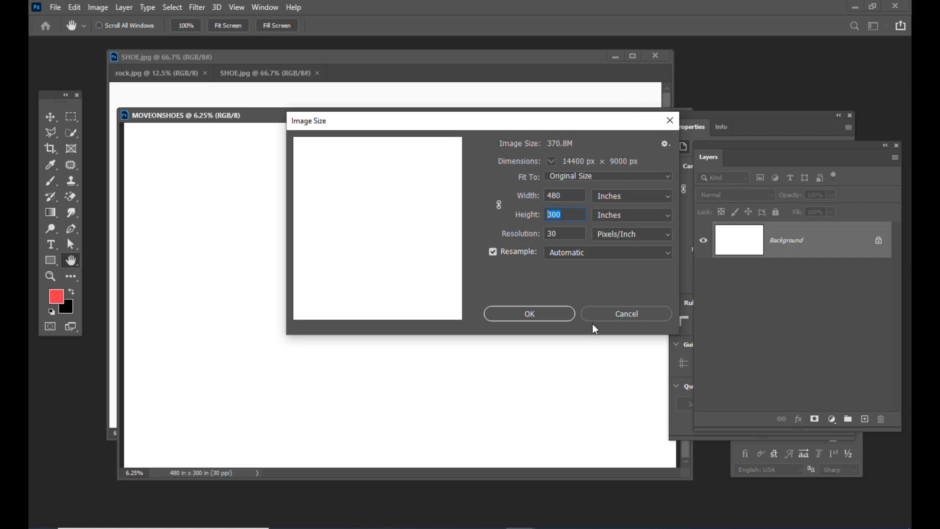
{"action": "left_click", "coordinate": [623, 314]}
Step: Arrange the slightly widened MOVEONSHOES window and the Layers panel in the workspace, and zoom the canvas out to 5%
{"action": "left_click_drag", "start_coordinate": [350, 115], "coordinate": [338, 105]}
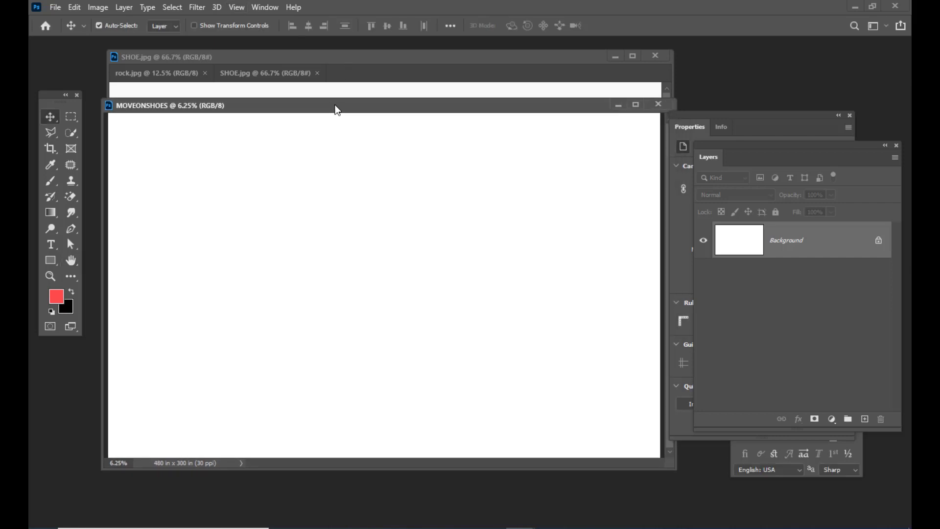
{"action": "left_click_drag", "start_coordinate": [722, 157], "coordinate": [710, 143]}
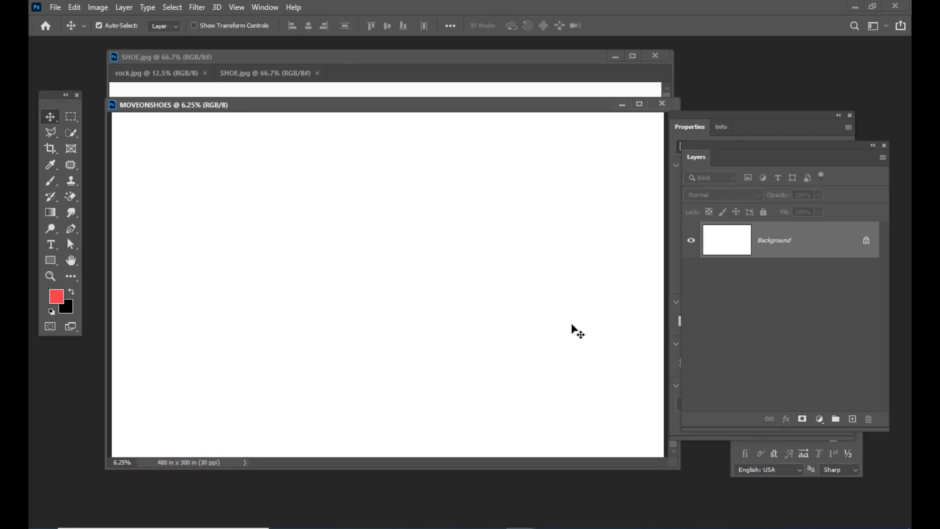
{"action": "left_click_drag", "start_coordinate": [450, 99], "coordinate": [444, 104]}
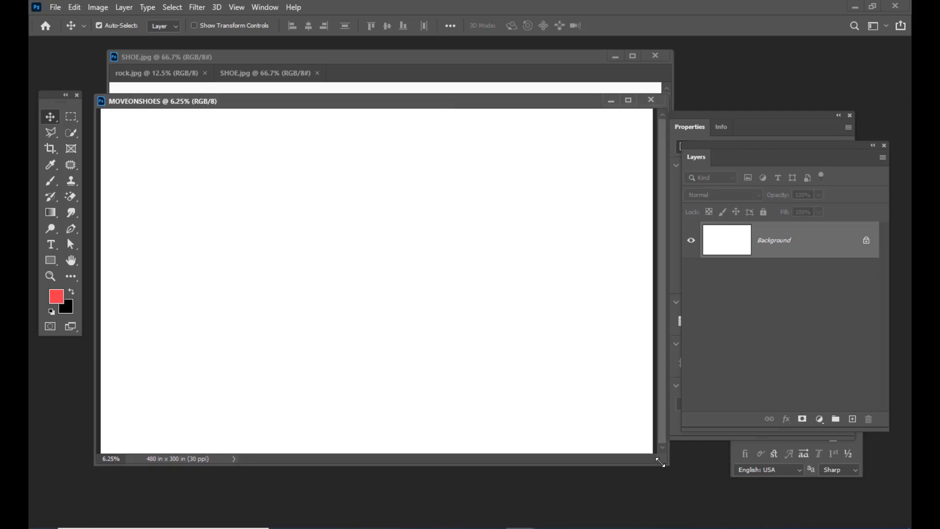
{"action": "left_click_drag", "start_coordinate": [659, 462], "coordinate": [674, 464]}
{"action": "left_click_drag", "start_coordinate": [409, 103], "coordinate": [413, 59]}
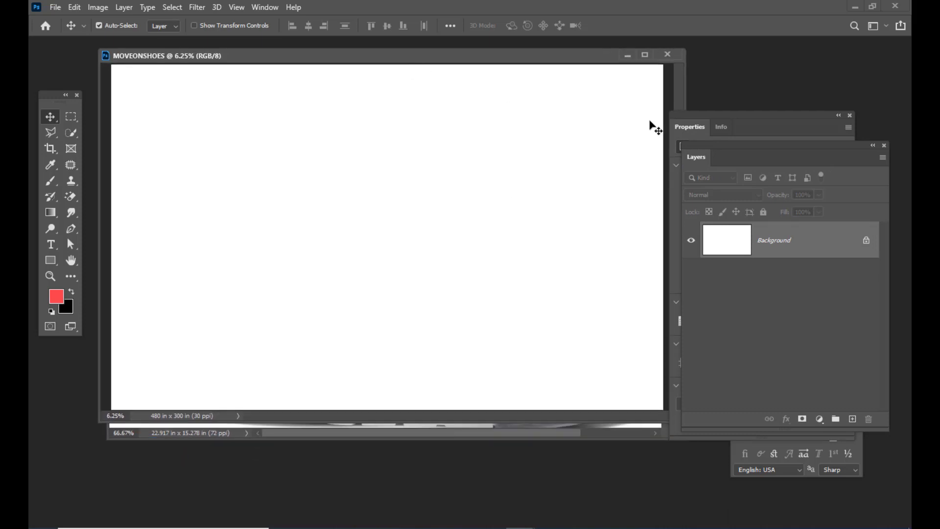
{"action": "left_click_drag", "start_coordinate": [703, 142], "coordinate": [725, 139]}
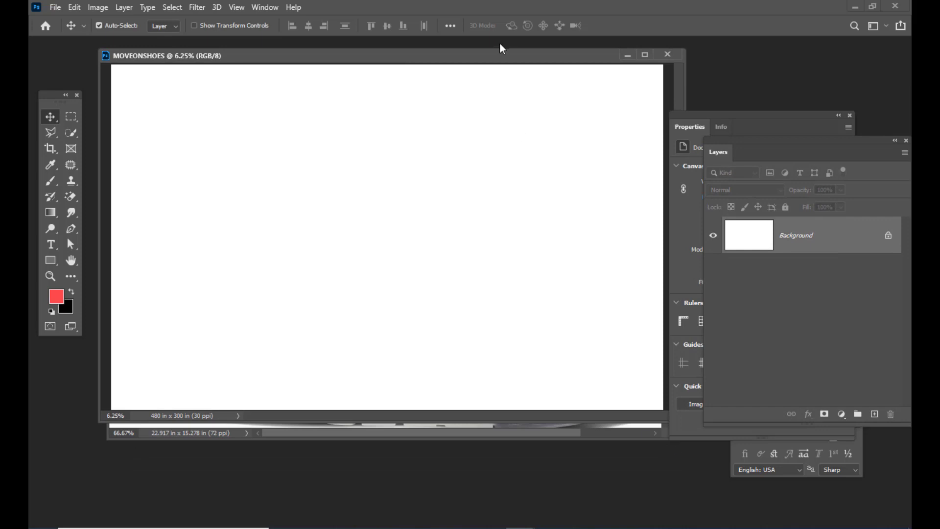
{"action": "left_click_drag", "start_coordinate": [501, 47], "coordinate": [458, 118]}
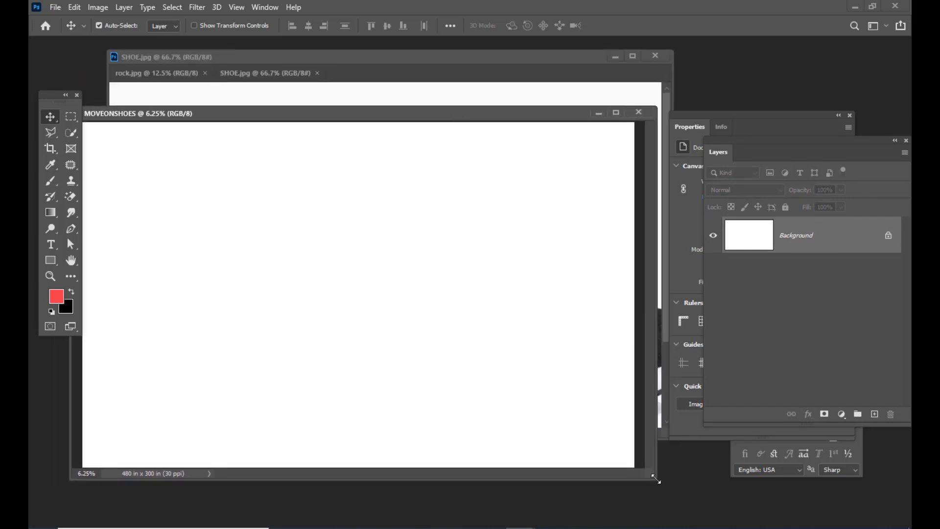
{"action": "left_click_drag", "start_coordinate": [656, 478], "coordinate": [664, 480]}
{"action": "left_click_drag", "start_coordinate": [386, 115], "coordinate": [413, 103]}
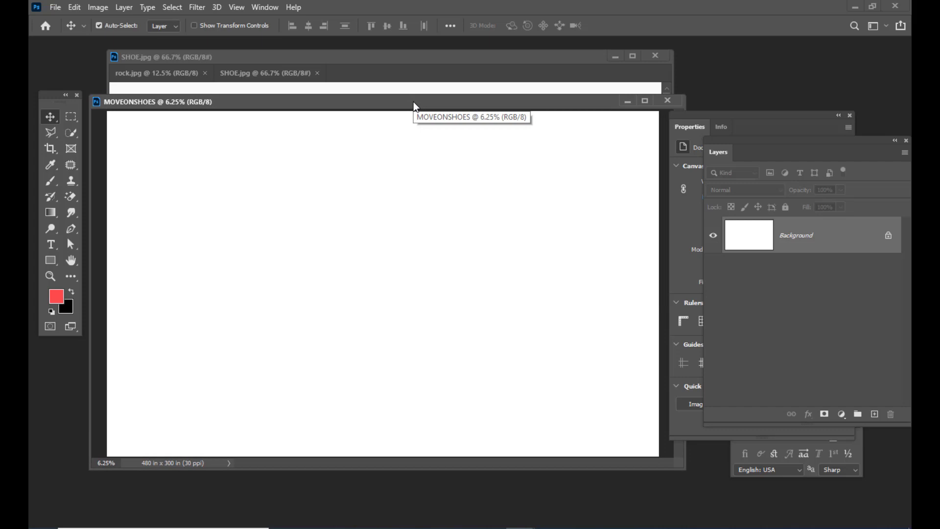
{"action": "key", "text": "ctrl+minus"}
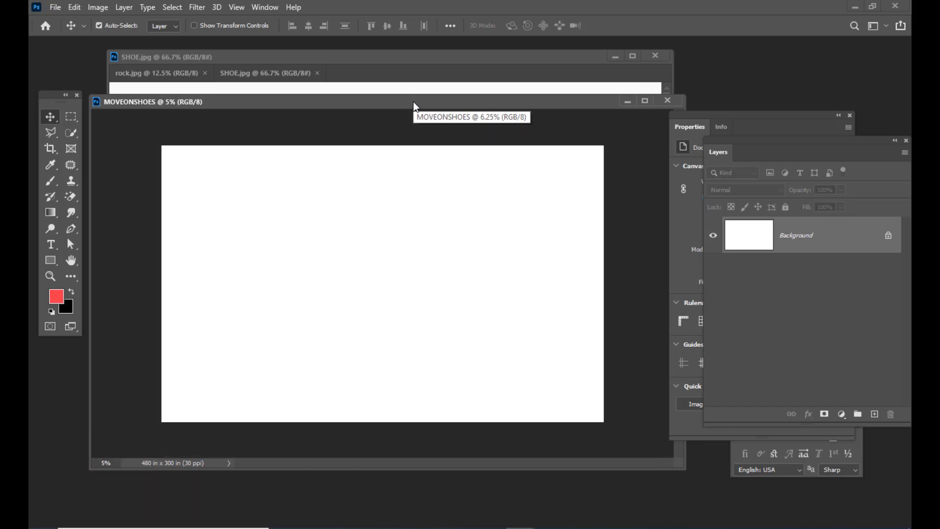
{"action": "mouse_move", "coordinate": [413, 101]}
{"action": "left_mouse_down"}
{"action": "mouse_move", "coordinate": [436, 93]}
{"action": "mouse_move", "coordinate": [428, 101]}
{"action": "left_mouse_up"}
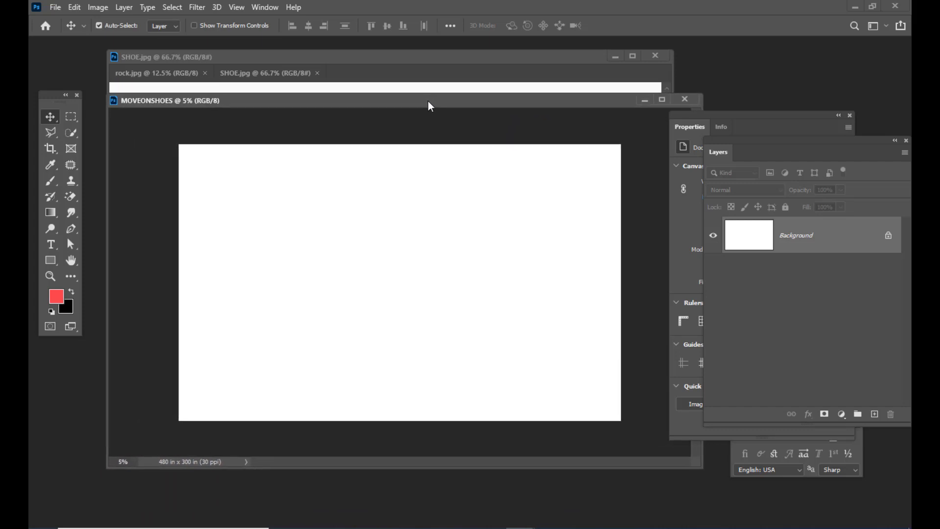
{"action": "left_click_drag", "start_coordinate": [737, 149], "coordinate": [715, 152]}
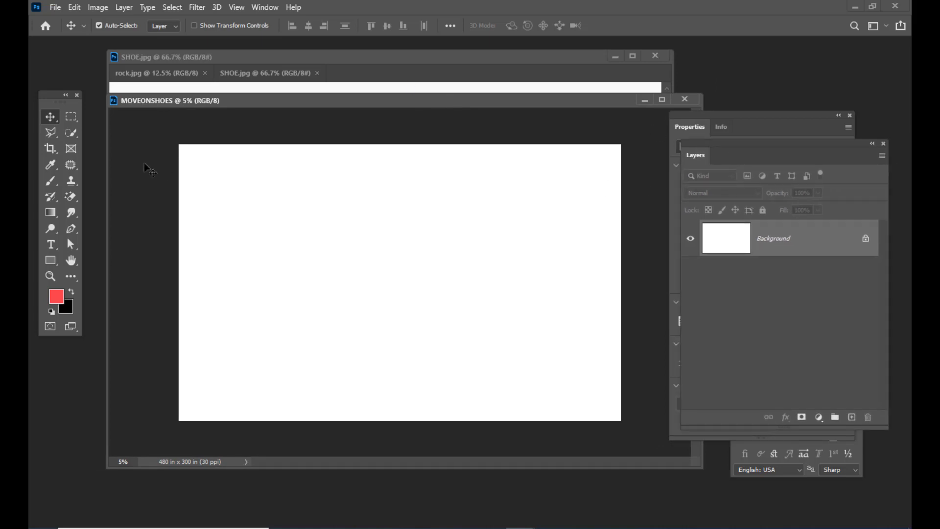
Step: Draw a closed red Pen tool shape, about 14420 × 9000 px, covering the canvas's top and left sides with a curved inner edge
{"action": "left_click_drag", "start_coordinate": [71, 229], "coordinate": [122, 234]}
{"action": "left_click_drag", "start_coordinate": [423, 104], "coordinate": [431, 99]}
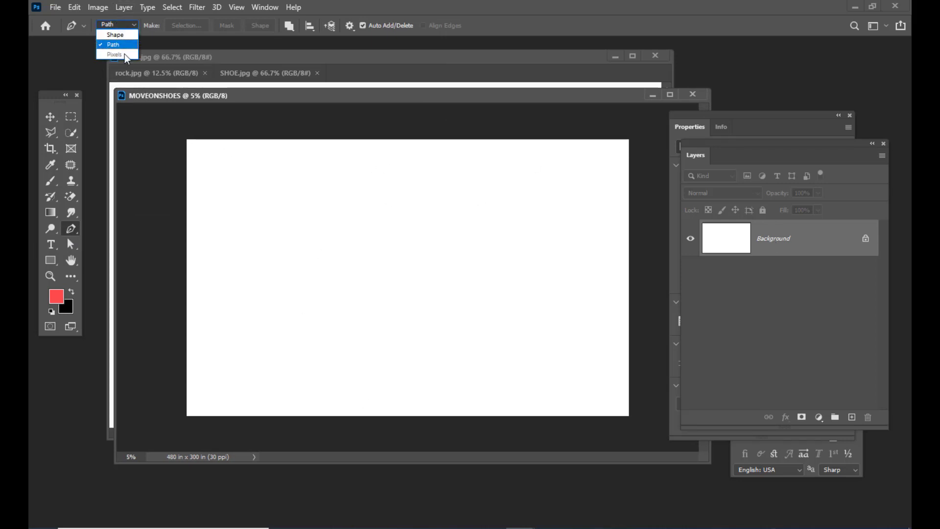
{"action": "left_click", "coordinate": [119, 35]}
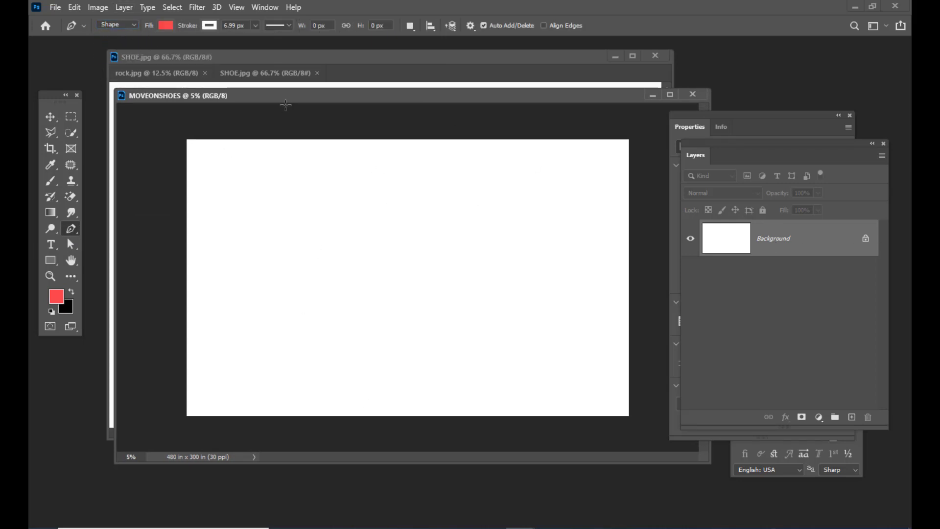
{"action": "left_click_drag", "start_coordinate": [291, 96], "coordinate": [298, 93]}
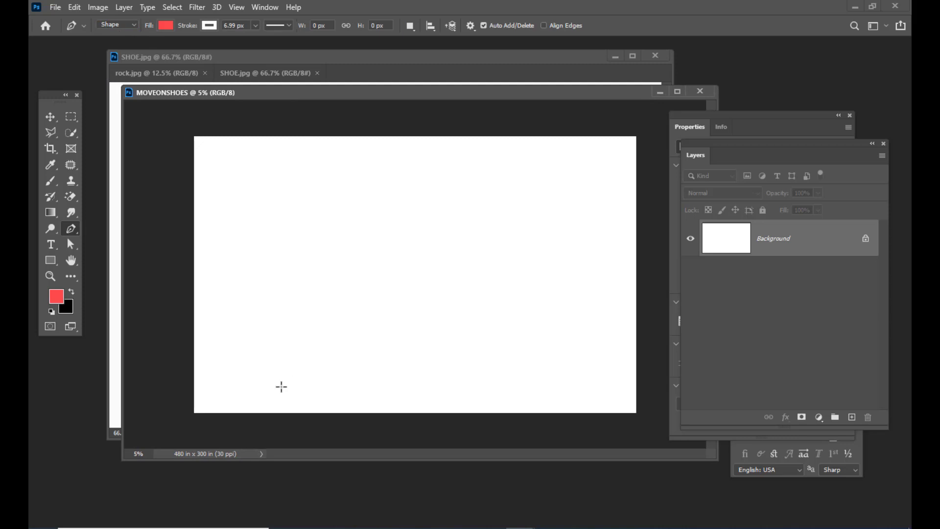
{"action": "left_click", "coordinate": [326, 412]}
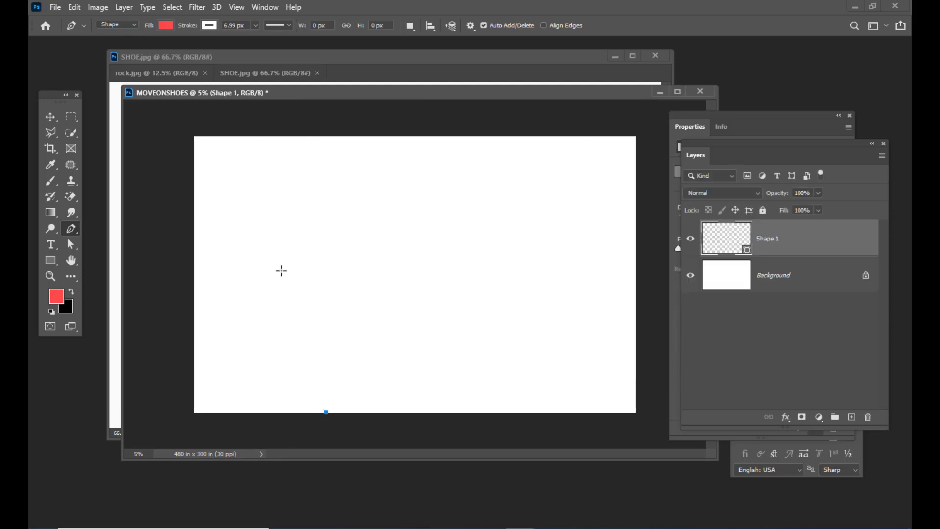
{"action": "left_click_drag", "start_coordinate": [281, 271], "coordinate": [302, 218]}
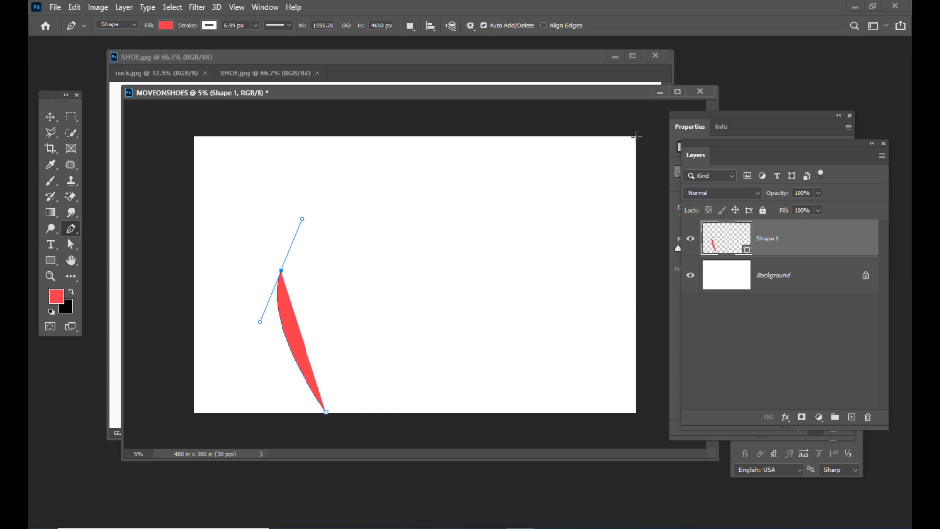
{"action": "left_click", "coordinate": [636, 137]}
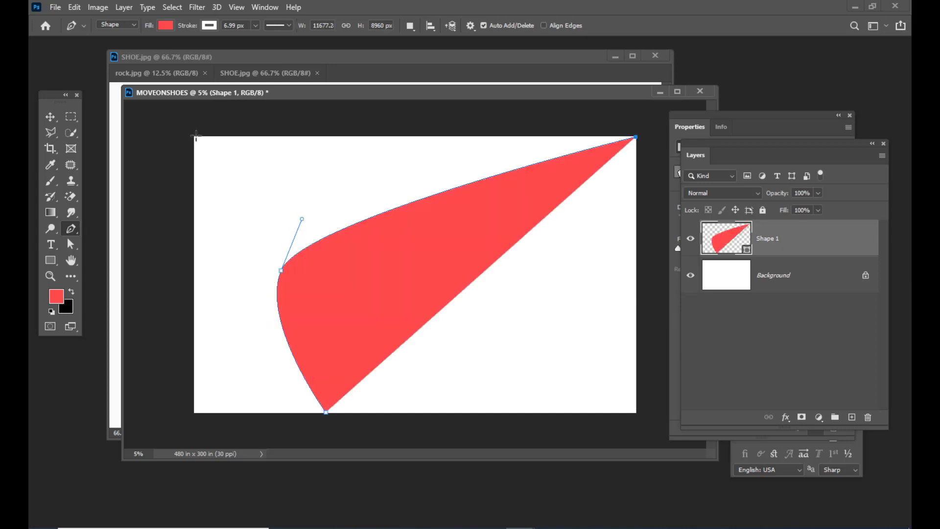
{"action": "left_click", "coordinate": [195, 137]}
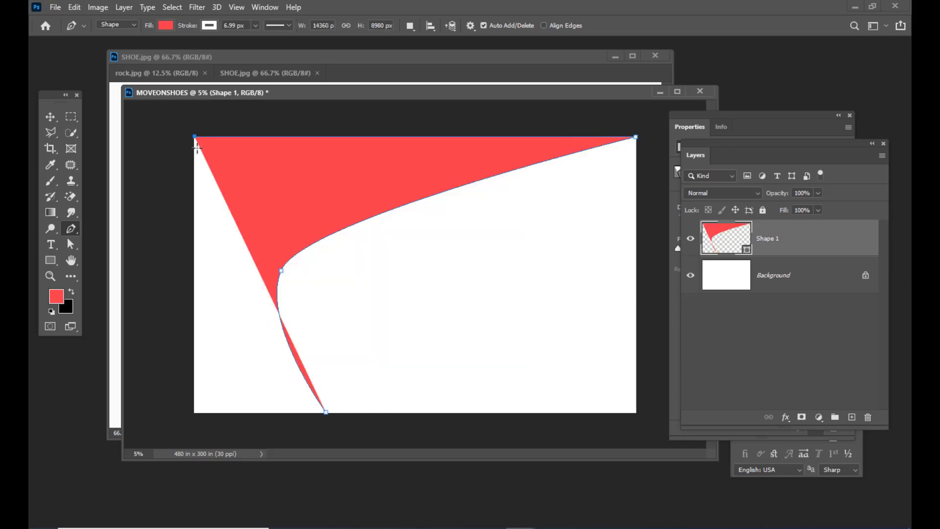
{"action": "left_click", "coordinate": [193, 412]}
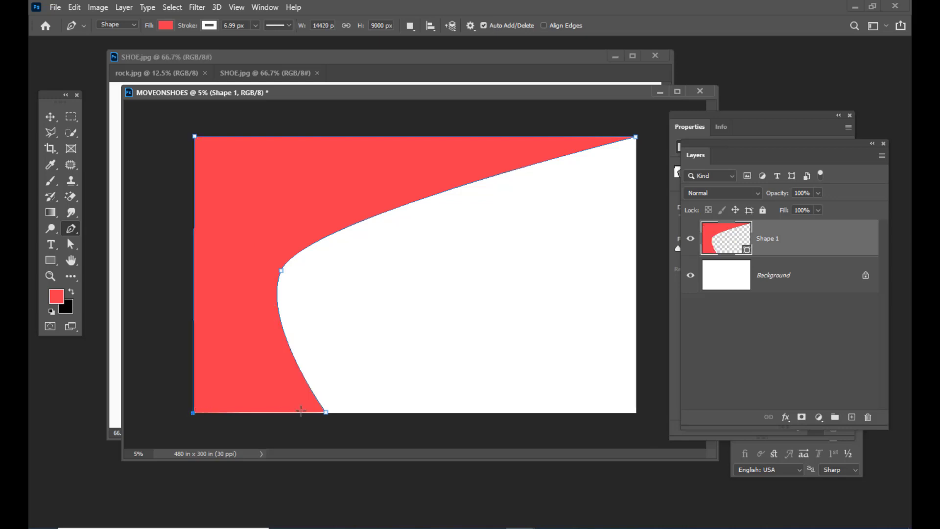
{"action": "left_click", "coordinate": [326, 413]}
Step: With the Direct Selection tool, round out the red shape's inner curve by shifting its middle anchor slightly inward and lengthening both handles
{"action": "left_click", "coordinate": [71, 244]}
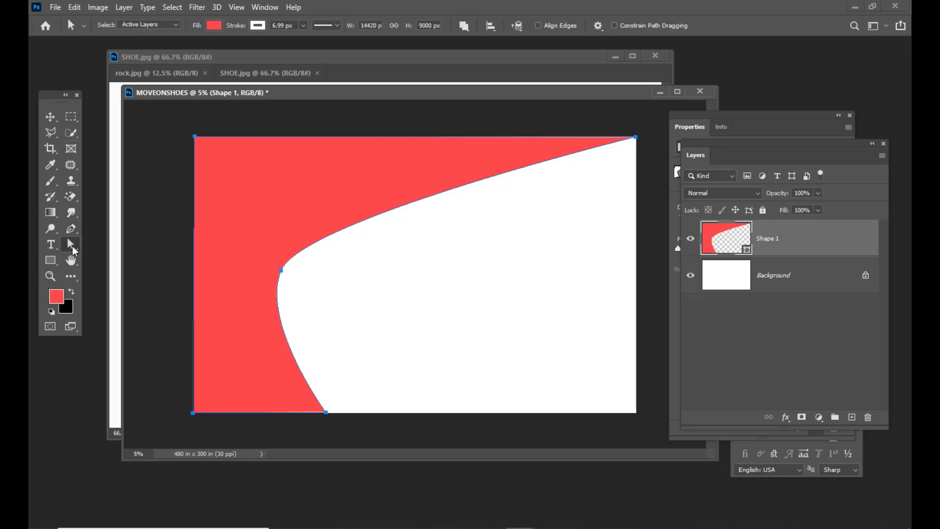
{"action": "right_click", "coordinate": [71, 244]}
{"action": "left_click", "coordinate": [126, 254]}
{"action": "left_click", "coordinate": [282, 271]}
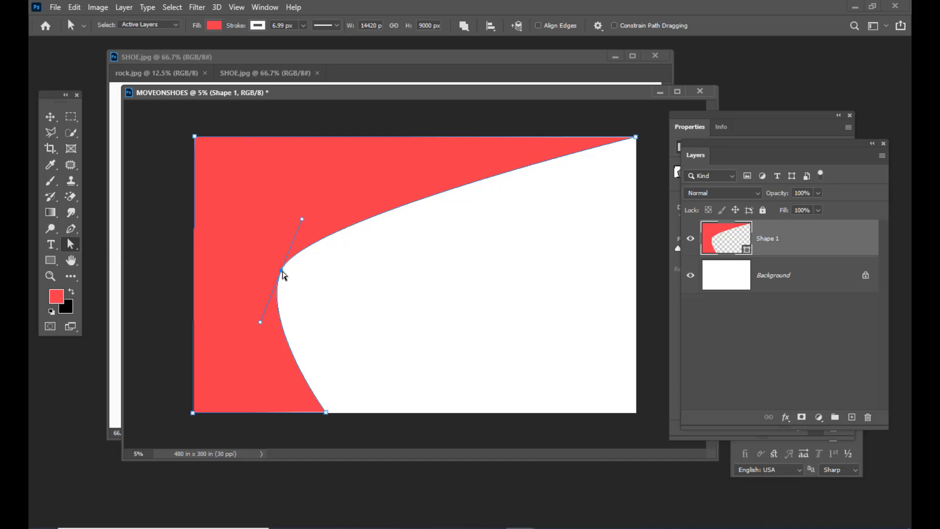
{"action": "left_click_drag", "start_coordinate": [260, 324], "coordinate": [266, 329]}
{"action": "left_click_drag", "start_coordinate": [301, 218], "coordinate": [306, 176]}
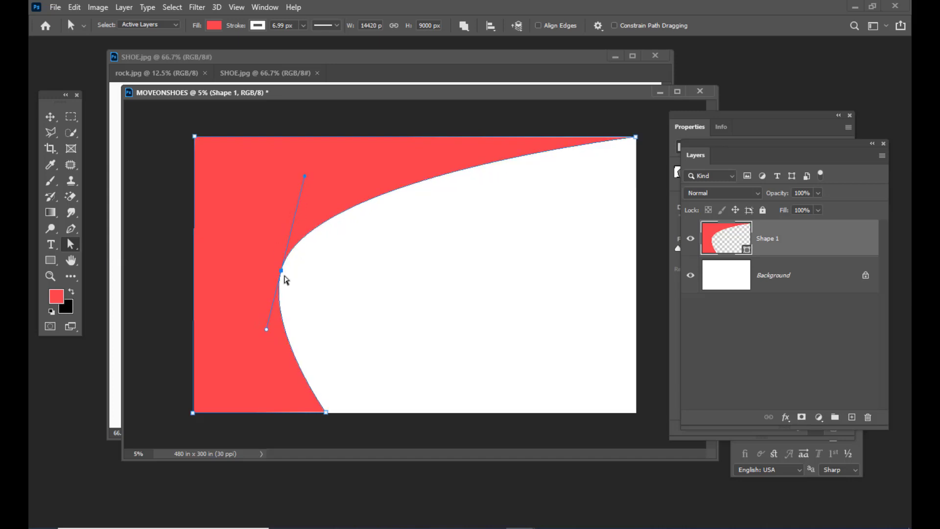
{"action": "mouse_move", "coordinate": [281, 271]}
{"action": "left_mouse_down"}
{"action": "mouse_move", "coordinate": [302, 270]}
{"action": "mouse_move", "coordinate": [289, 268]}
{"action": "left_mouse_up"}
{"action": "left_click_drag", "start_coordinate": [274, 326], "coordinate": [264, 346]}
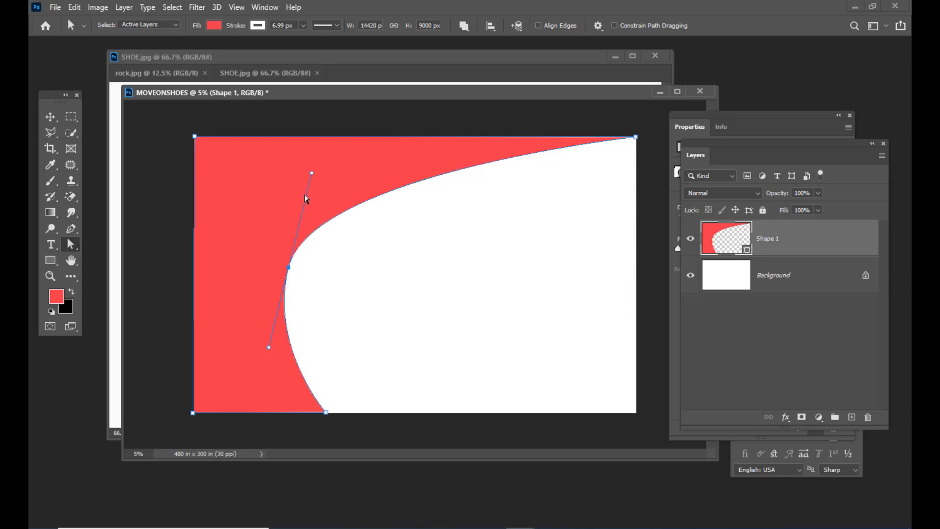
{"action": "left_click_drag", "start_coordinate": [312, 173], "coordinate": [321, 161]}
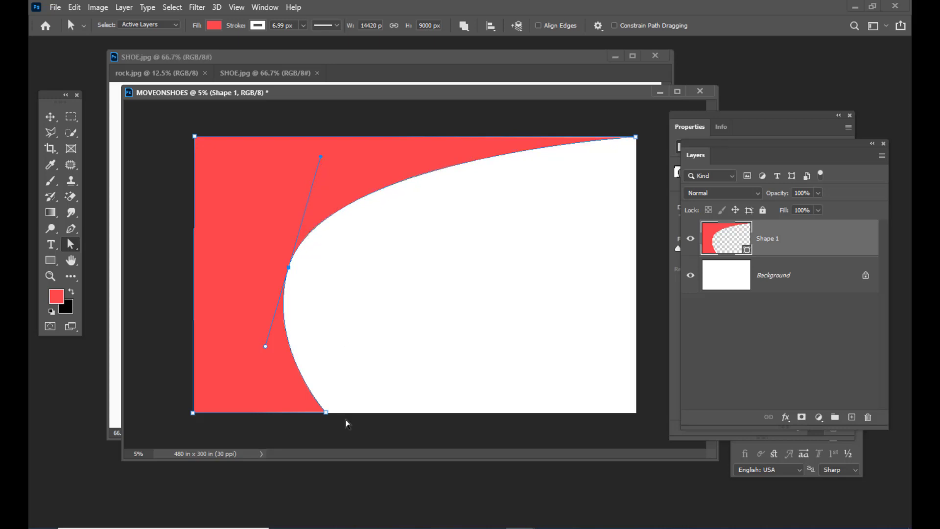
Step: Shift the curve's lower end anchor further right along the canvas's bottom edge and extend the middle anchor's handles for a fuller curve
{"action": "left_click_drag", "start_coordinate": [326, 413], "coordinate": [350, 414]}
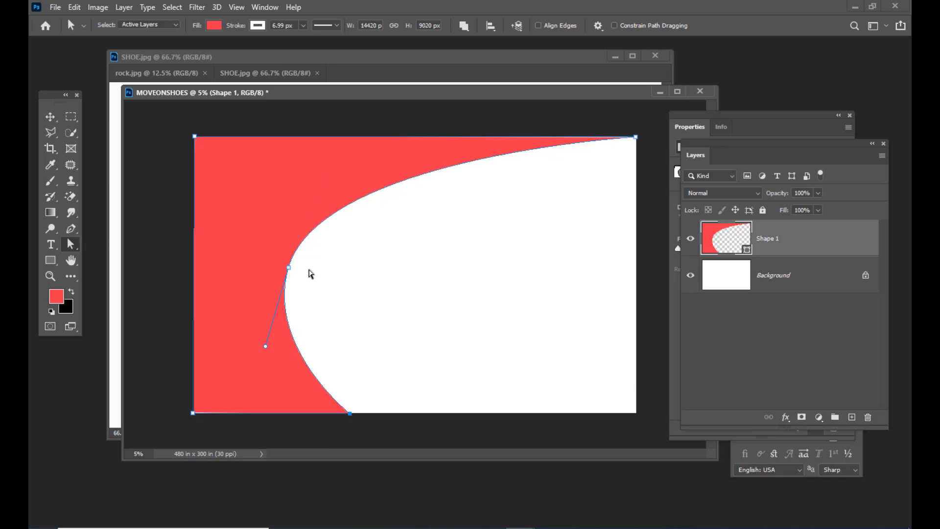
{"action": "left_click_drag", "start_coordinate": [289, 270], "coordinate": [332, 149]}
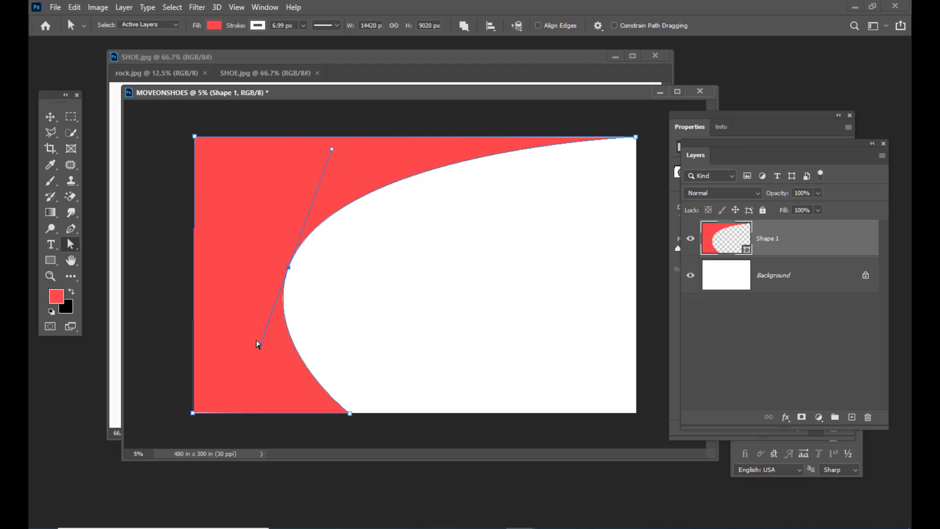
{"action": "left_click_drag", "start_coordinate": [261, 346], "coordinate": [256, 363]}
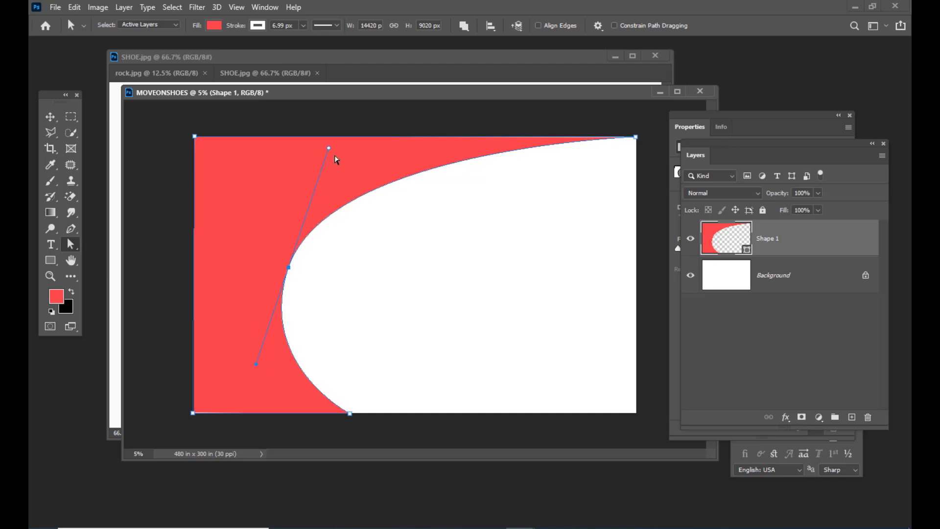
{"action": "left_click_drag", "start_coordinate": [329, 149], "coordinate": [330, 144]}
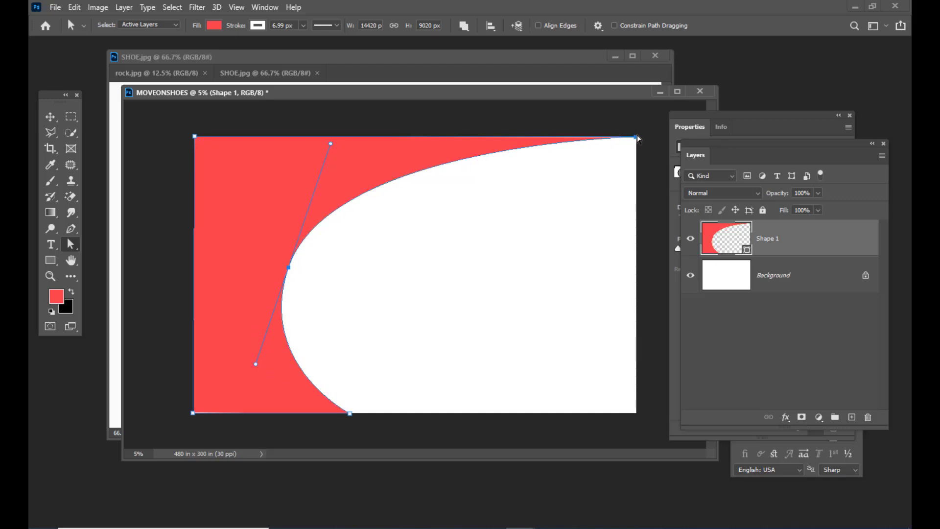
Step: Move the red shape's upper-right anchor slightly outside the canvas corner, making the shape about 14859 × 9100 px
{"action": "left_click", "coordinate": [460, 235]}
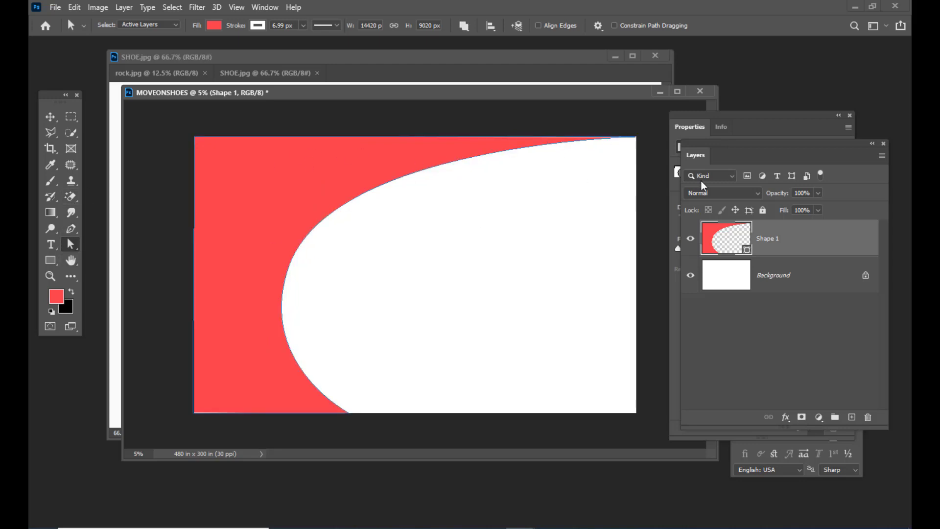
{"action": "left_click", "coordinate": [615, 138]}
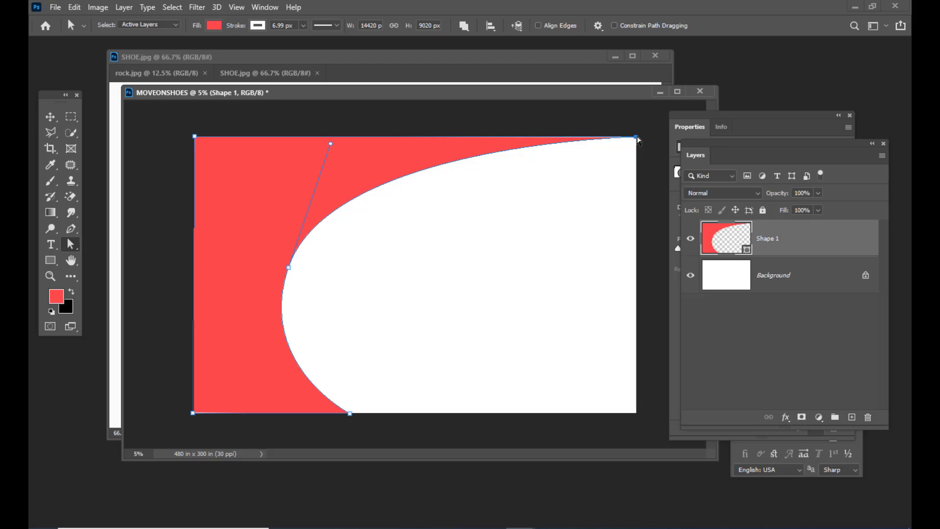
{"action": "left_click_drag", "start_coordinate": [636, 137], "coordinate": [648, 134]}
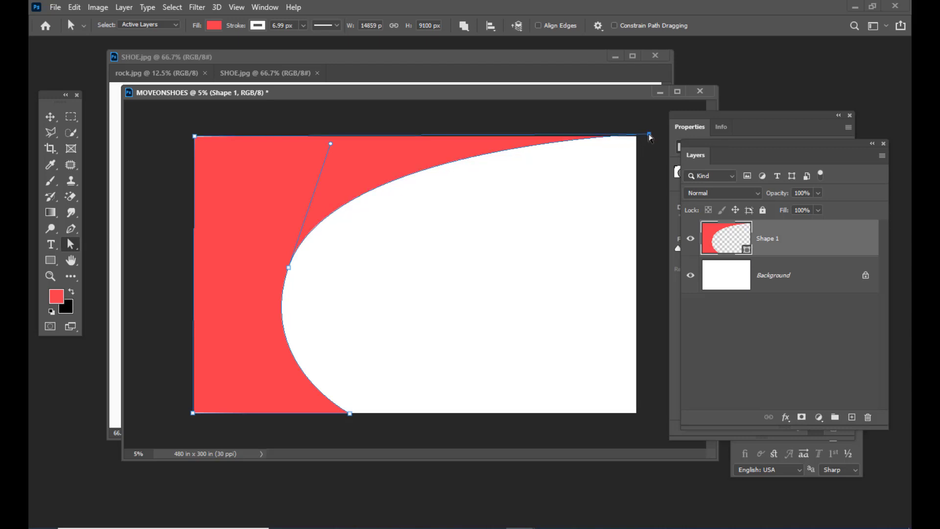
{"action": "left_click", "coordinate": [640, 129]}
{"action": "left_click", "coordinate": [214, 147]}
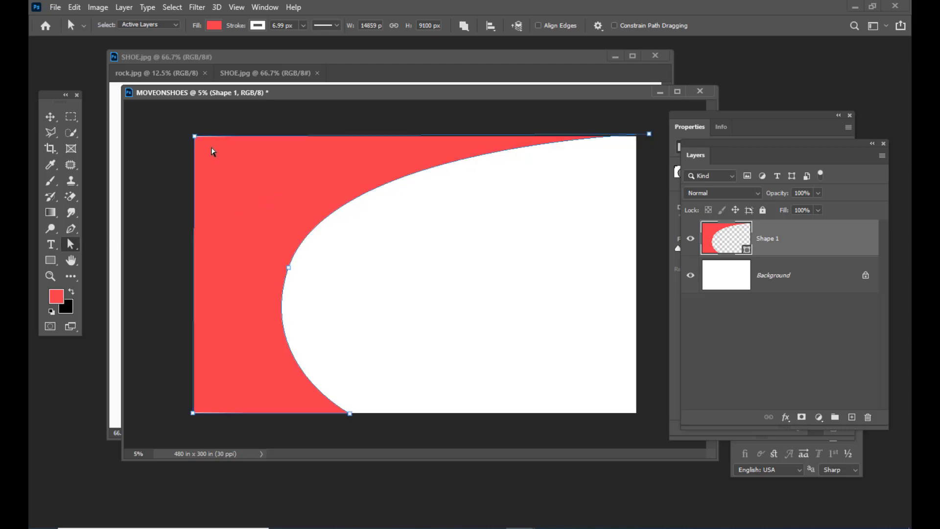
Step: Move the red shape's upper-left, lower-left and lower curve anchors slightly outside the canvas, making the shape about 14959 × 9260 px
{"action": "left_click_drag", "start_coordinate": [196, 141], "coordinate": [192, 138]}
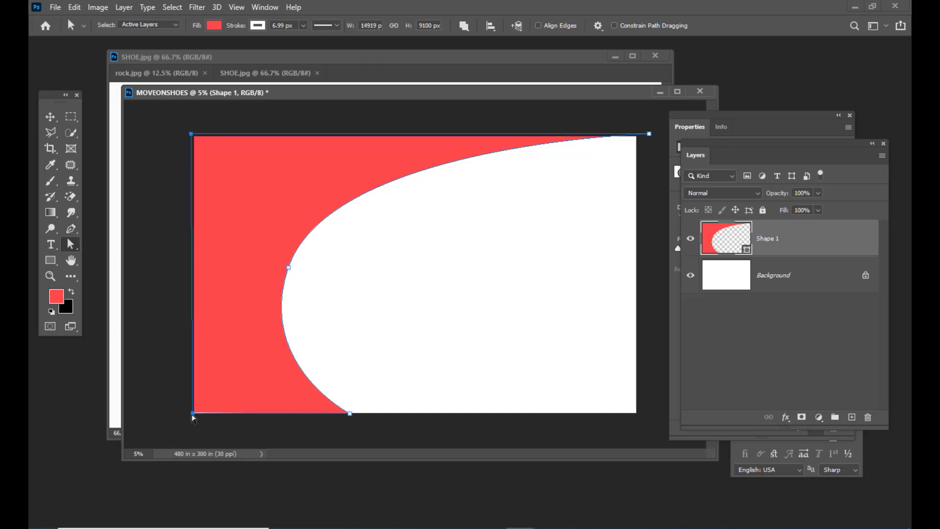
{"action": "left_click_drag", "start_coordinate": [193, 413], "coordinate": [189, 419]}
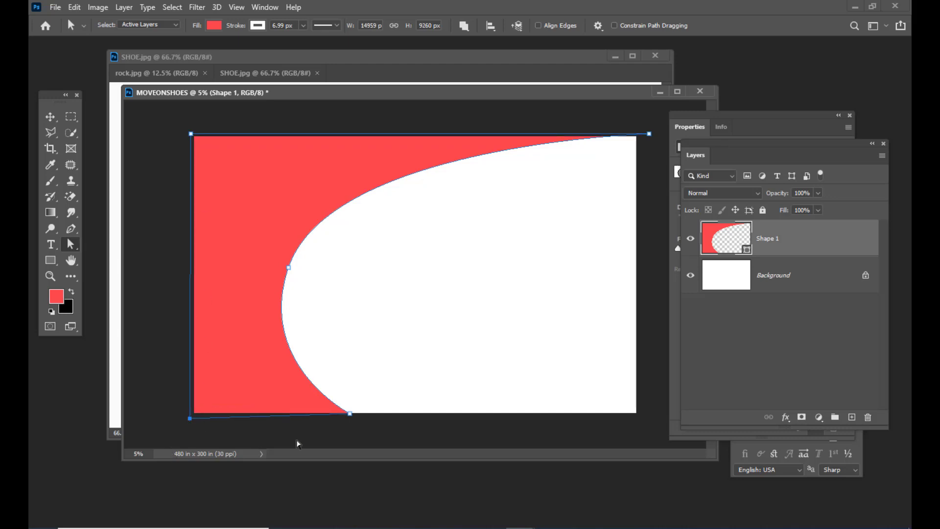
{"action": "left_click_drag", "start_coordinate": [350, 414], "coordinate": [354, 416]}
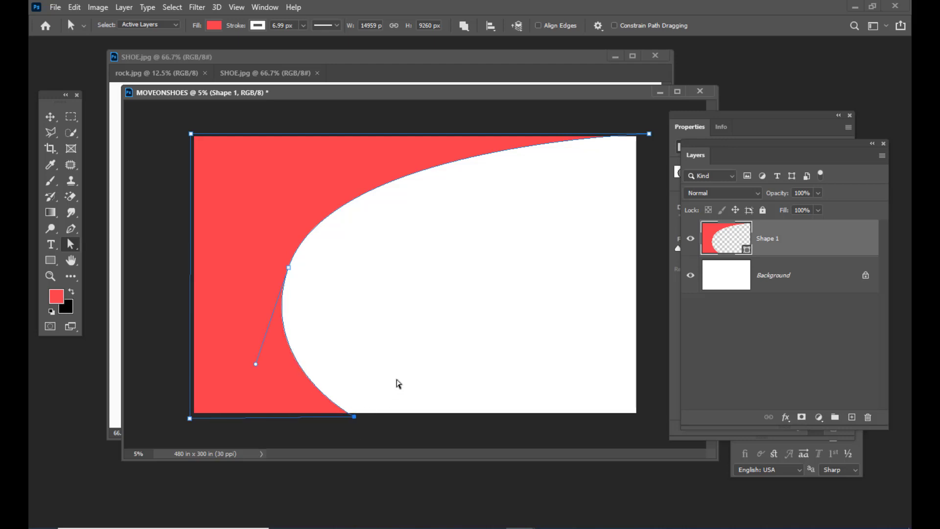
{"action": "left_click", "coordinate": [398, 376]}
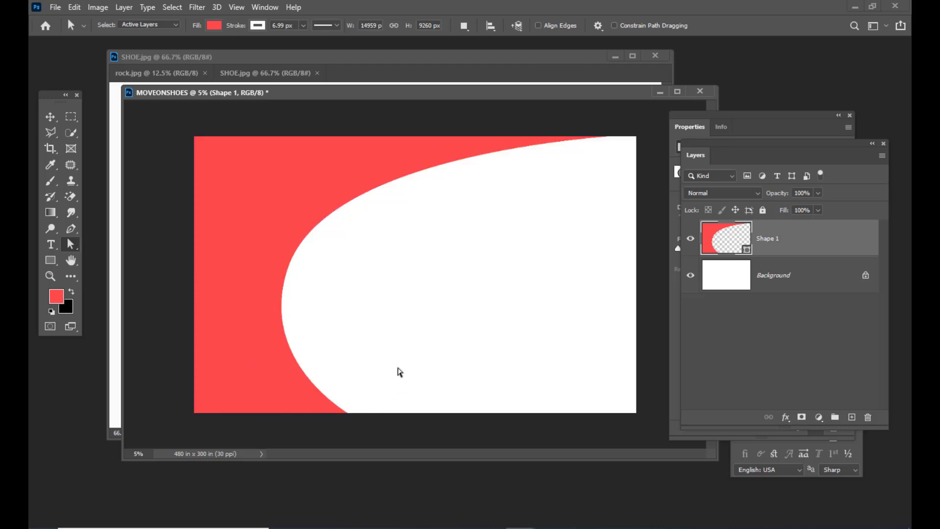
Step: Slightly lengthen the lower handle of the middle anchor on the red shape's inner curve
{"action": "left_click", "coordinate": [295, 219]}
{"action": "left_click", "coordinate": [288, 268]}
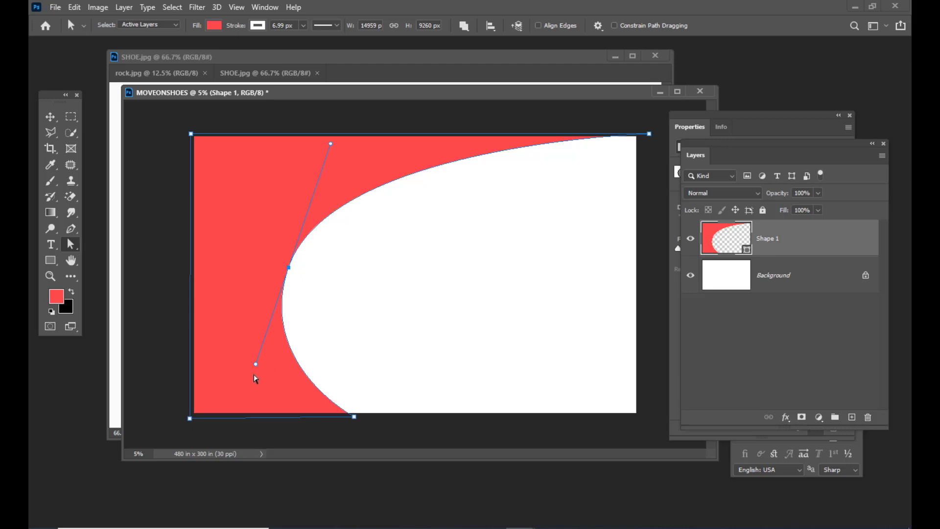
{"action": "left_click_drag", "start_coordinate": [255, 364], "coordinate": [254, 371]}
{"action": "left_click", "coordinate": [432, 290]}
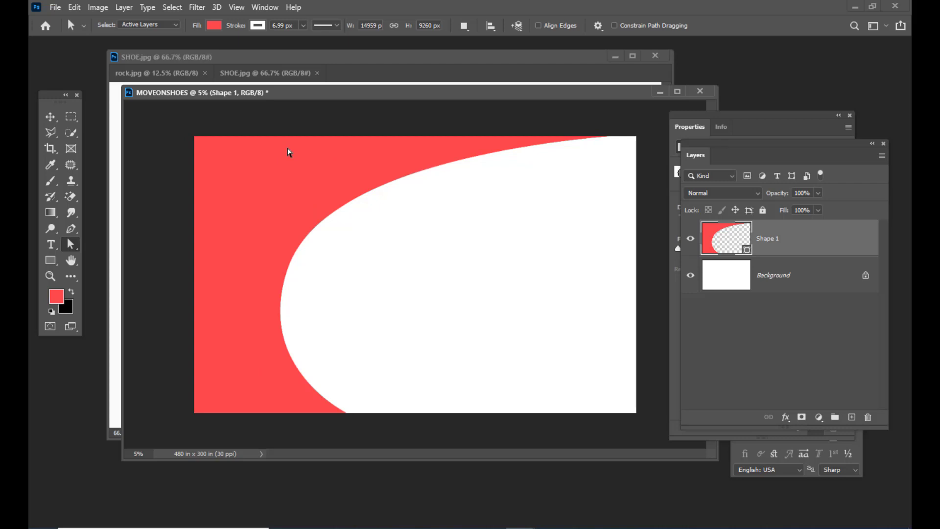
Step: Change the shape's fill to the light-blue three-stop gradient preset and remove its middle color stop
{"action": "left_click_drag", "start_coordinate": [318, 93], "coordinate": [252, 93]}
{"action": "left_click", "coordinate": [214, 25]}
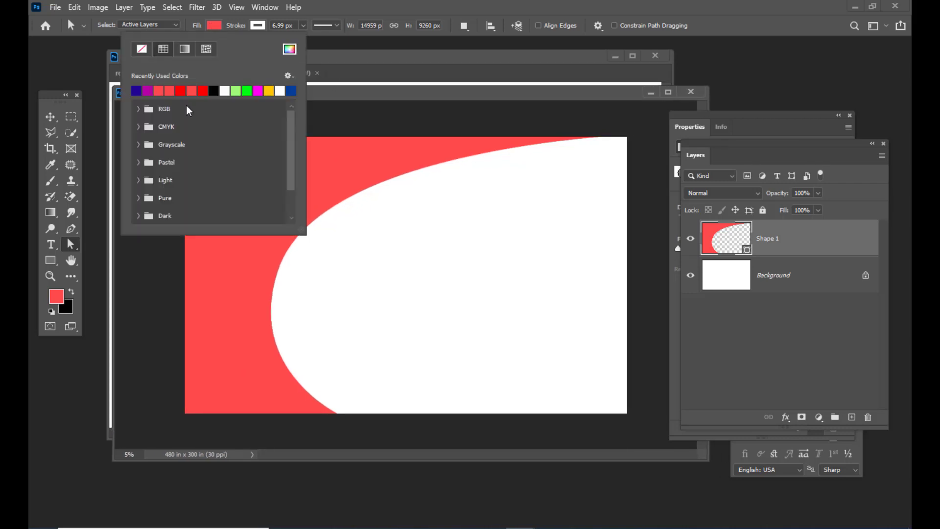
{"action": "left_click", "coordinate": [185, 49]}
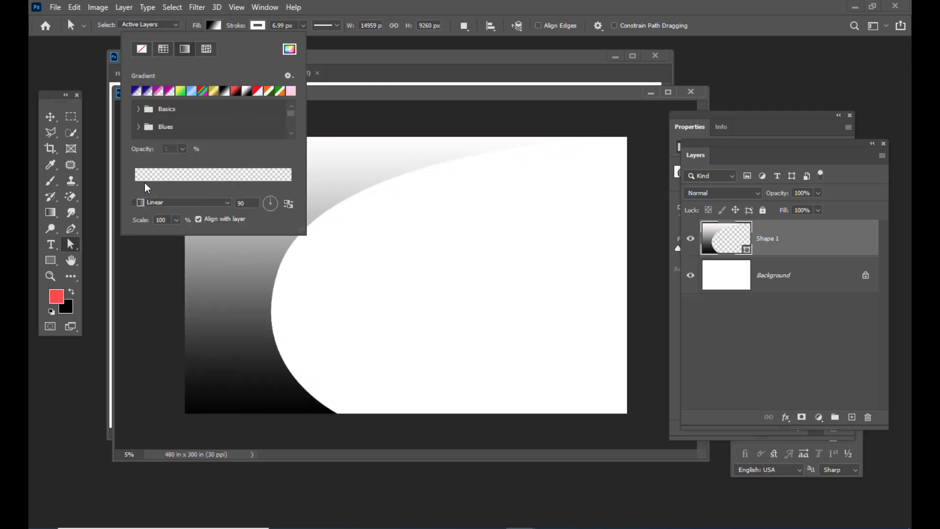
{"action": "left_click", "coordinate": [188, 91]}
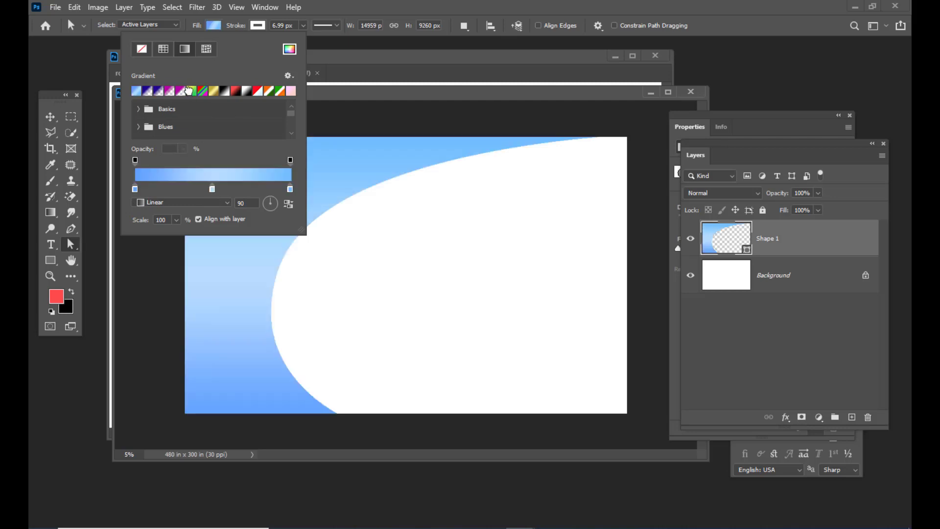
{"action": "left_click_drag", "start_coordinate": [212, 188], "coordinate": [217, 231]}
Step: Set the gradient's starting color stop to dark brown, 451a01
{"action": "double_click", "coordinate": [135, 188]}
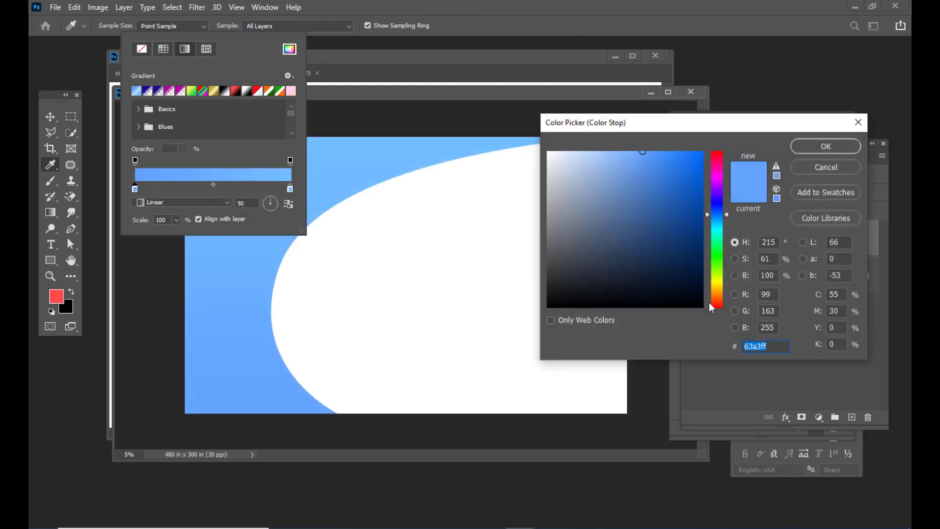
{"action": "left_click_drag", "start_coordinate": [721, 292], "coordinate": [719, 297]}
{"action": "left_click", "coordinate": [701, 265]}
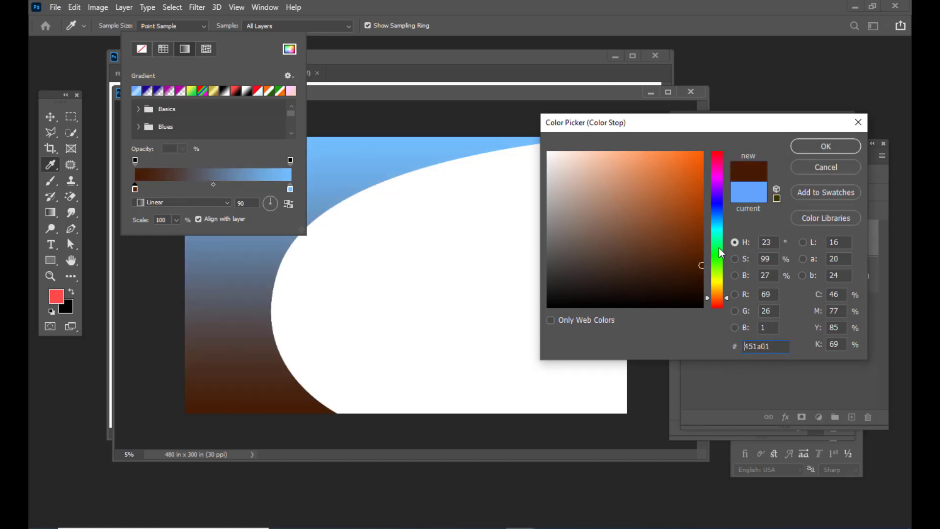
{"action": "left_click", "coordinate": [825, 146]}
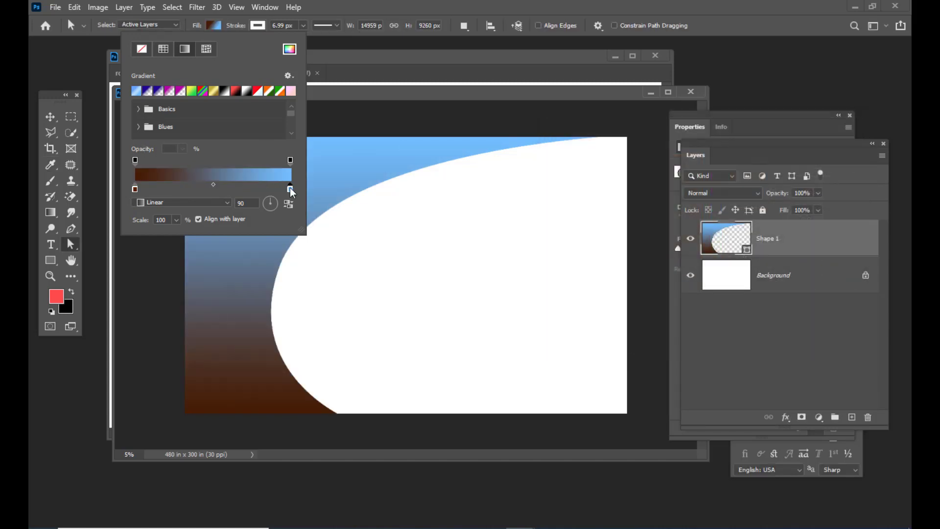
Step: Set the gradient's ending color stop to orange-brown, 935504
{"action": "double_click", "coordinate": [290, 190]}
{"action": "left_click", "coordinate": [719, 293]}
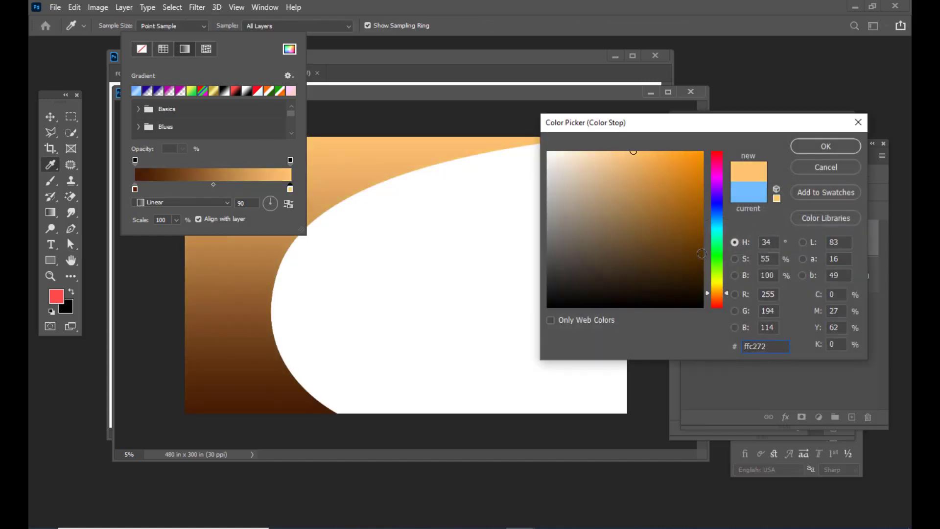
{"action": "left_click", "coordinate": [698, 218]}
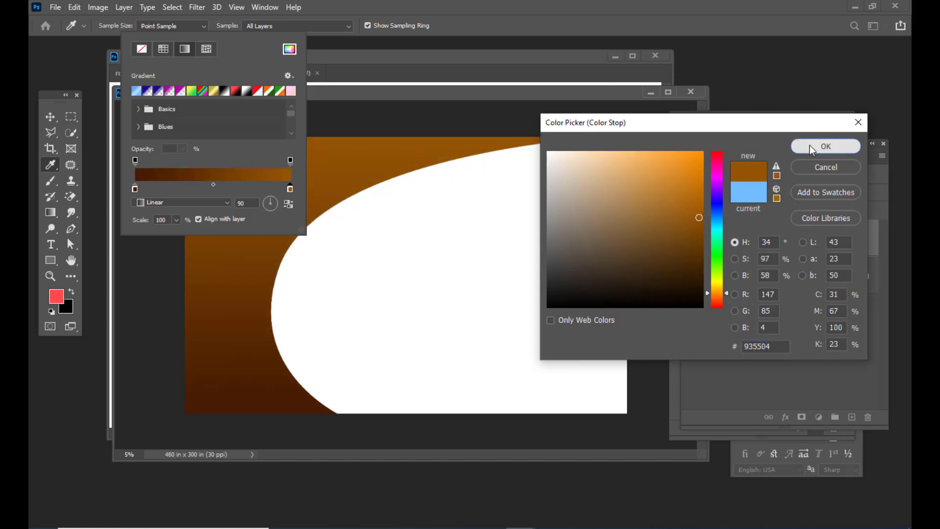
{"action": "left_click", "coordinate": [825, 146]}
Step: Set the fill gradient's style to Reflected and reverse its colors so the lighter brown runs through the middle
{"action": "left_click", "coordinate": [182, 202]}
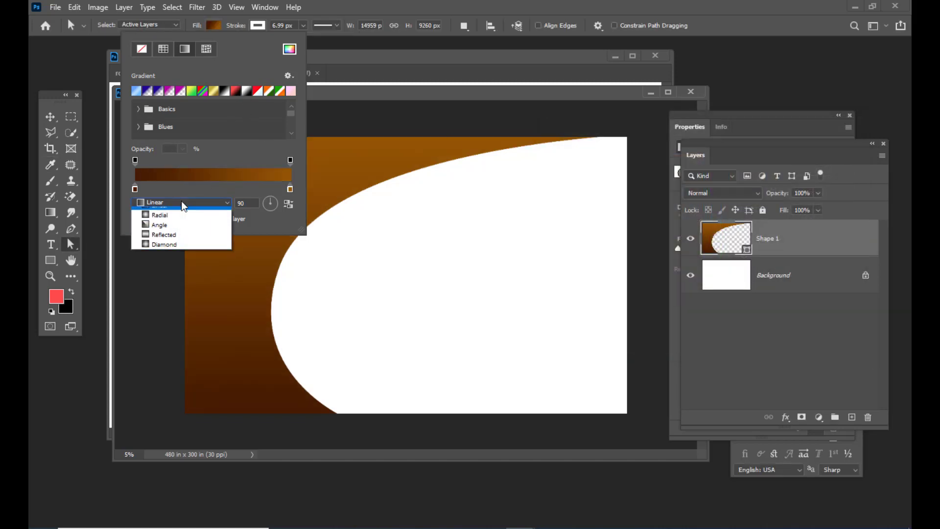
{"action": "left_click", "coordinate": [187, 242]}
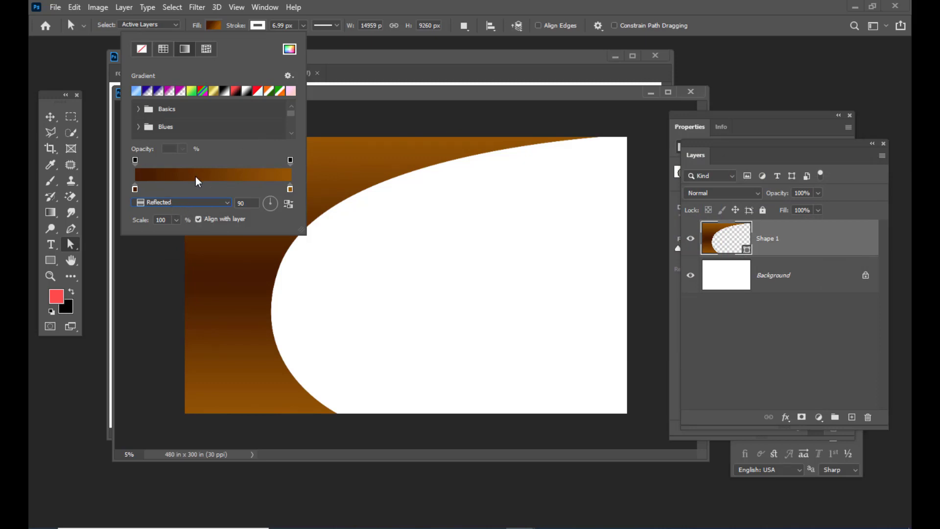
{"action": "left_click", "coordinate": [288, 205]}
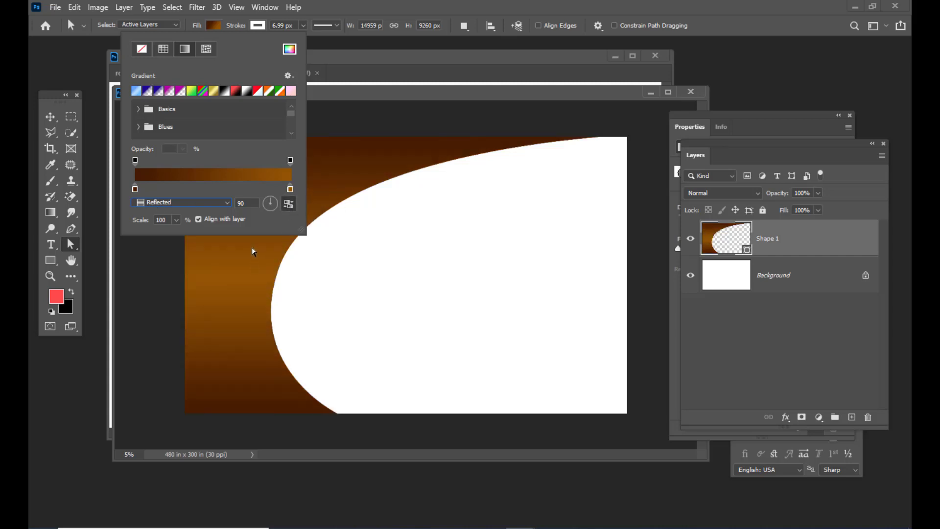
{"action": "left_click", "coordinate": [389, 96]}
{"action": "left_click_drag", "start_coordinate": [389, 96], "coordinate": [409, 94]}
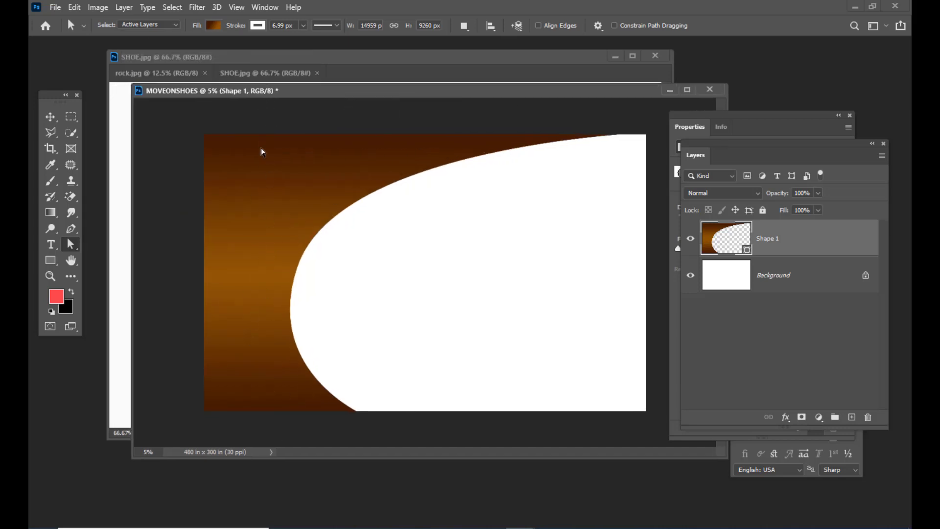
{"action": "left_click_drag", "start_coordinate": [345, 92], "coordinate": [333, 95]}
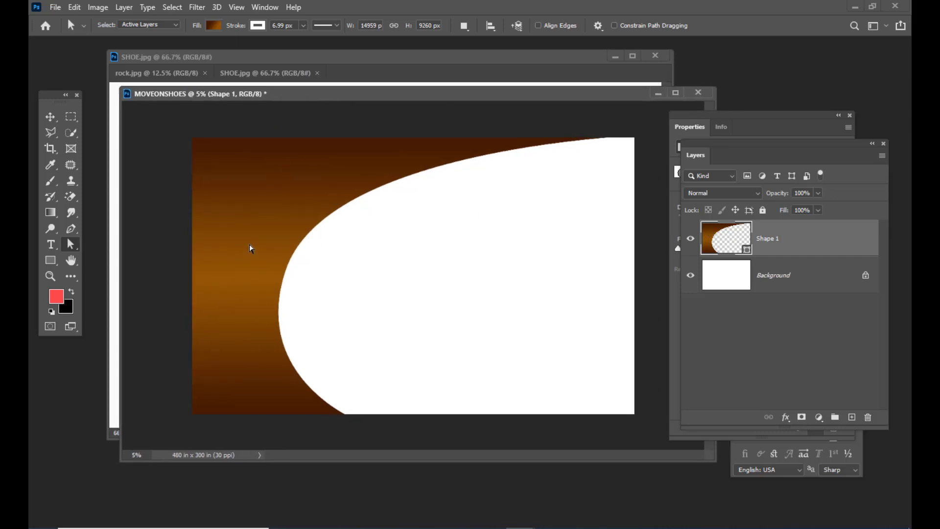
Step: With the Direct Selection tool, move the inner curve's middle anchor and lower end anchor to the right to widen the brown area
{"action": "left_click", "coordinate": [310, 237]}
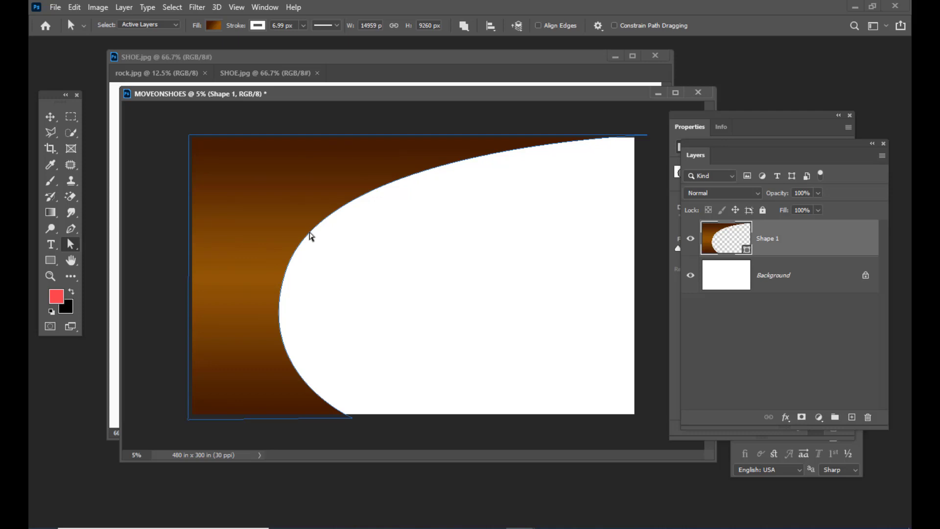
{"action": "right_click", "coordinate": [71, 246]}
{"action": "left_click", "coordinate": [99, 254]}
{"action": "left_click", "coordinate": [288, 276]}
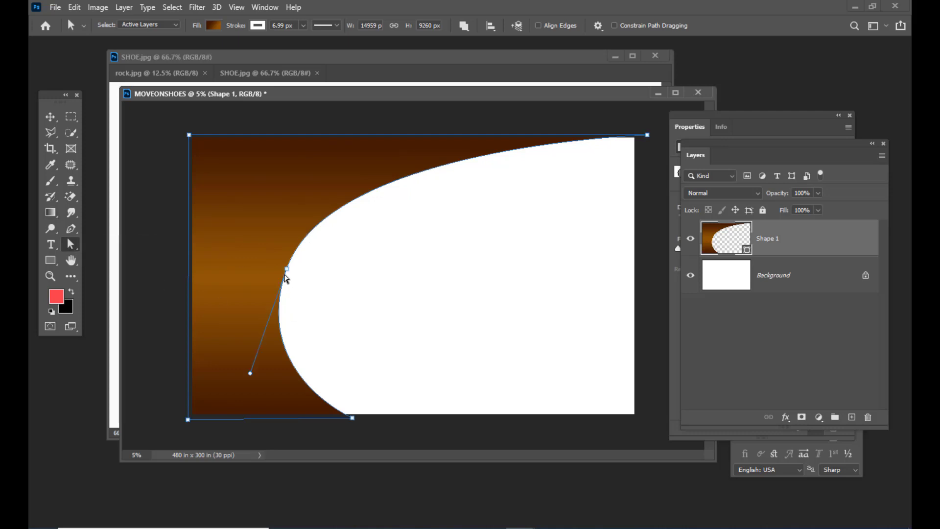
{"action": "left_click_drag", "start_coordinate": [287, 273], "coordinate": [310, 269]}
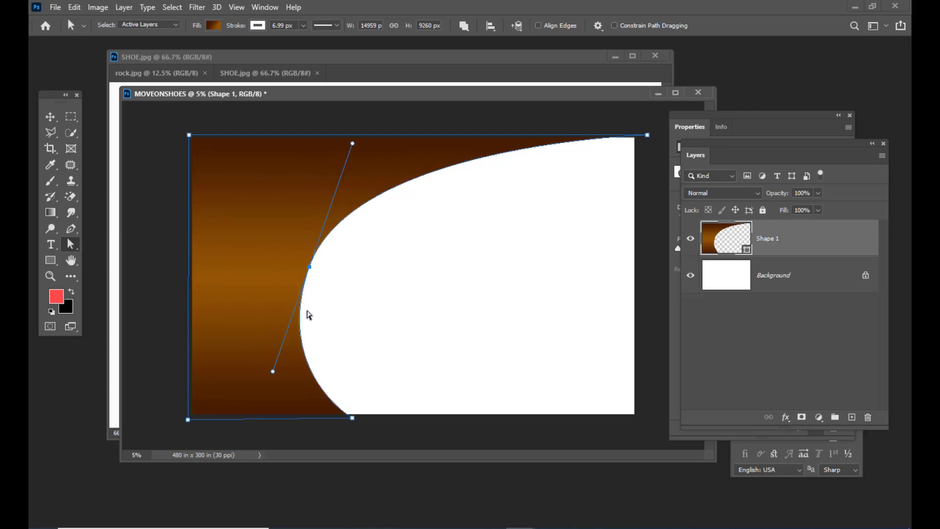
{"action": "left_click_drag", "start_coordinate": [356, 420], "coordinate": [369, 420]}
Step: Shift the curve's middle anchor further right, slightly lengthen its lower handle and nudge the lower end anchor right to match
{"action": "left_click", "coordinate": [311, 267]}
{"action": "left_click_drag", "start_coordinate": [311, 269], "coordinate": [320, 269]}
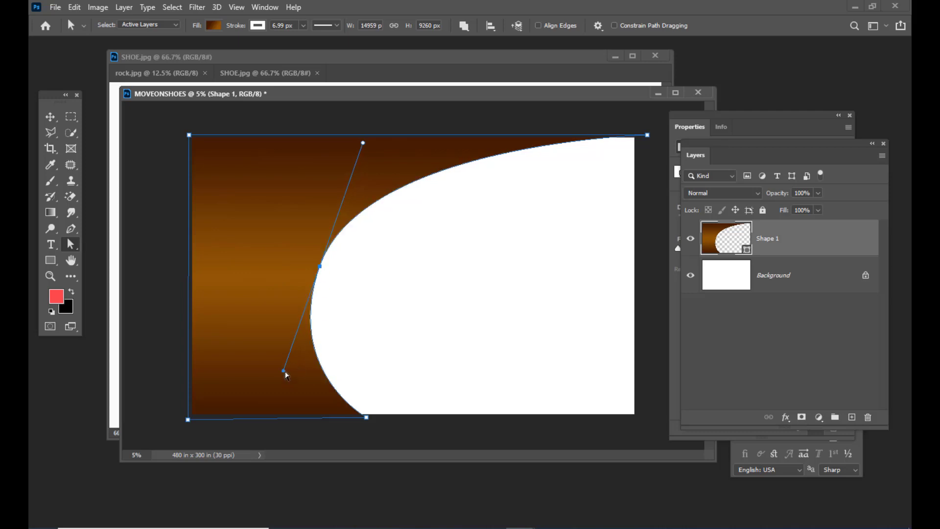
{"action": "left_click_drag", "start_coordinate": [283, 371], "coordinate": [280, 376]}
{"action": "left_click_drag", "start_coordinate": [365, 419], "coordinate": [370, 420]}
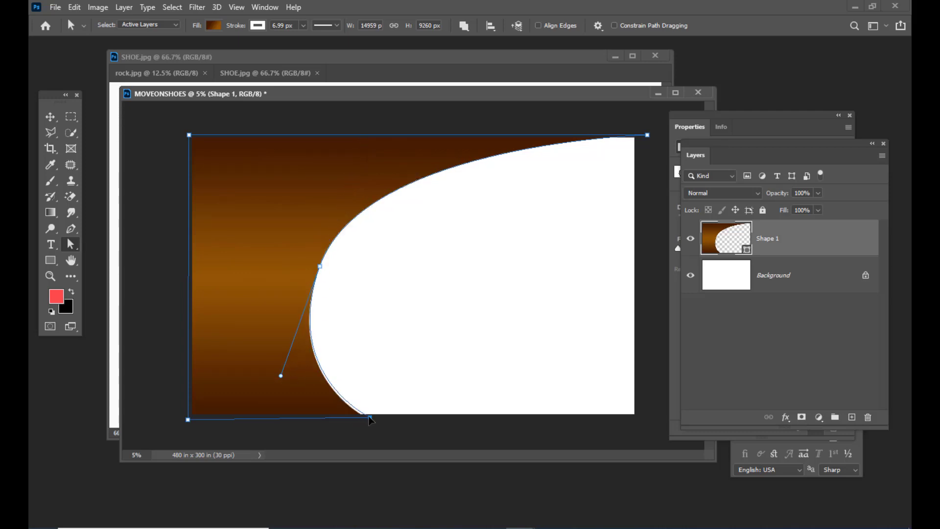
{"action": "left_click", "coordinate": [459, 316]}
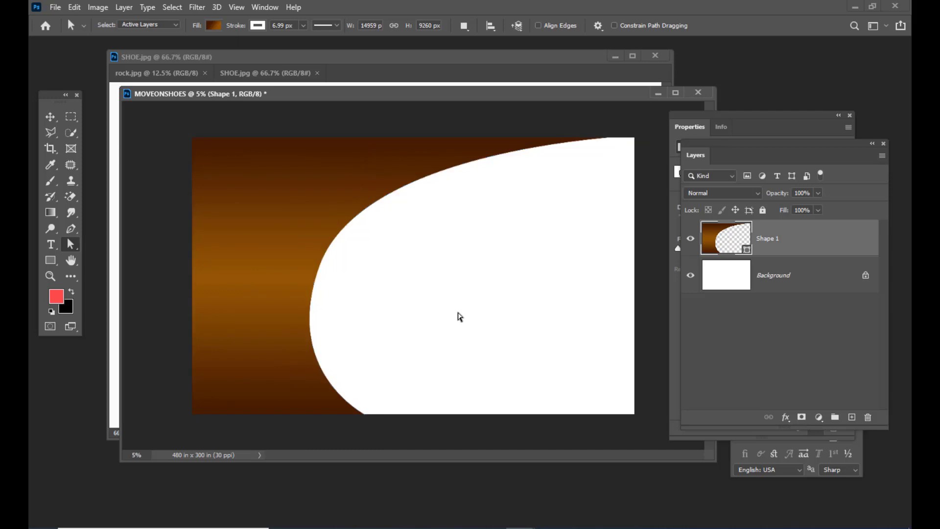
Step: Lengthen both handles of the curve's middle anchor for a rounder inner edge
{"action": "left_click", "coordinate": [321, 266]}
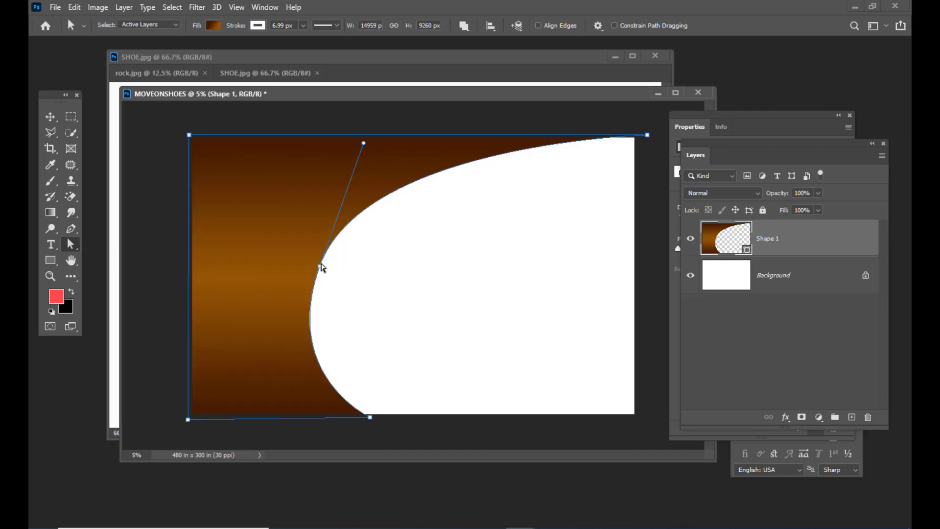
{"action": "left_click_drag", "start_coordinate": [363, 143], "coordinate": [367, 136]}
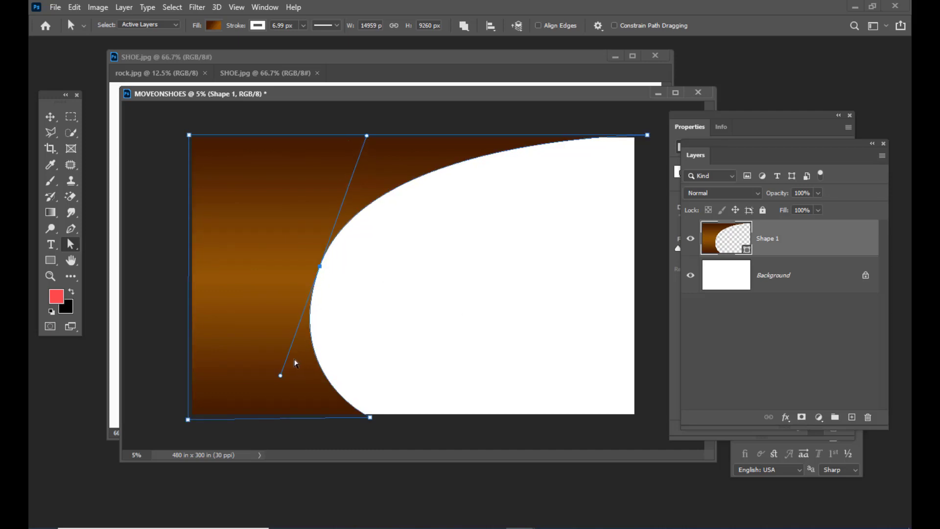
{"action": "left_click_drag", "start_coordinate": [280, 375], "coordinate": [277, 387]}
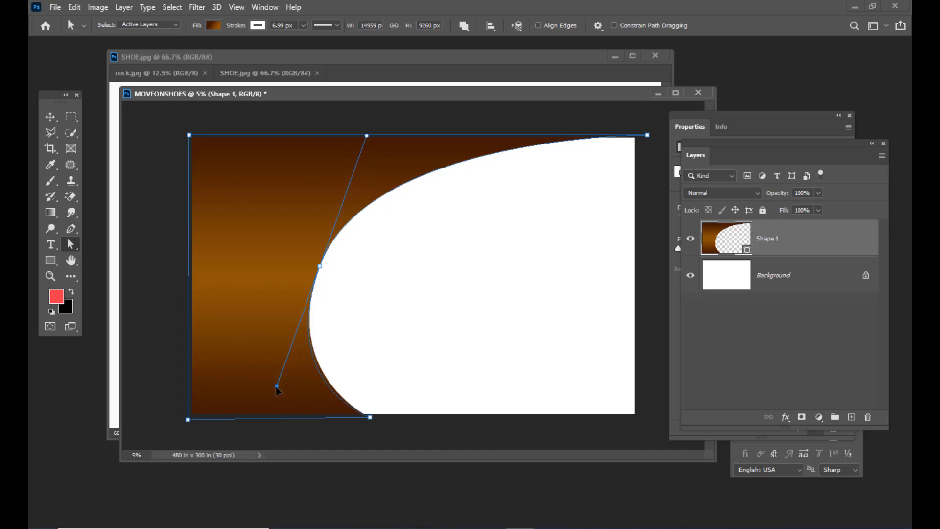
{"action": "left_click", "coordinate": [460, 320]}
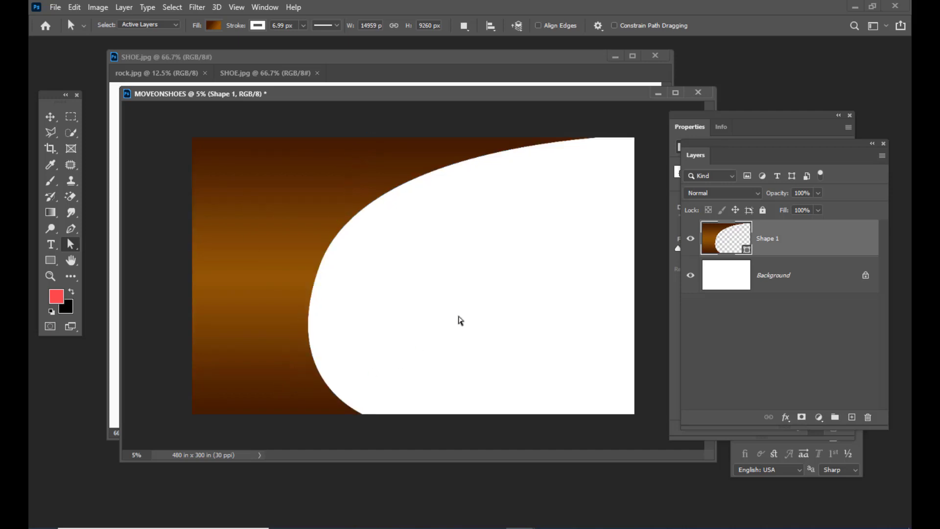
Step: Extend the middle anchor's upper handle past the canvas's top edge, making the shape about 14959 × 9262 px
{"action": "left_click", "coordinate": [308, 331]}
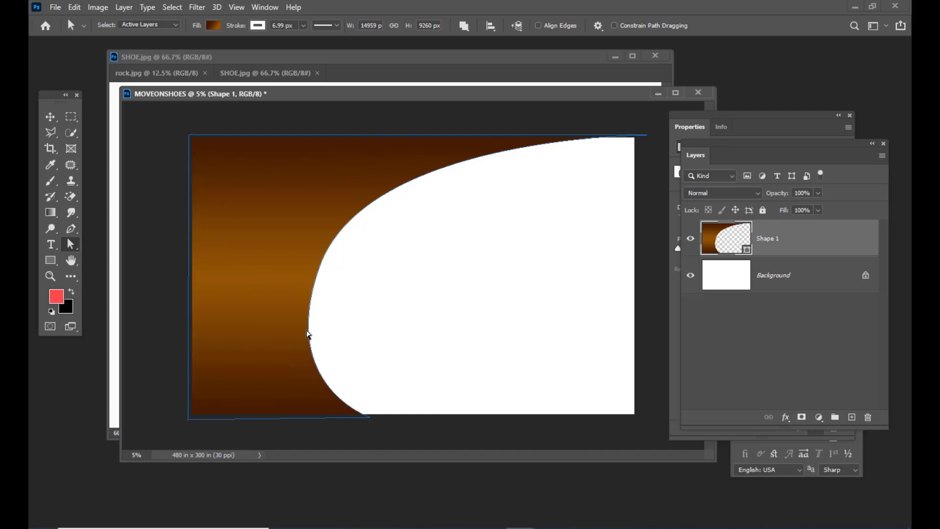
{"action": "left_click", "coordinate": [312, 288]}
{"action": "left_click", "coordinate": [320, 267]}
{"action": "left_click_drag", "start_coordinate": [370, 138], "coordinate": [372, 129]}
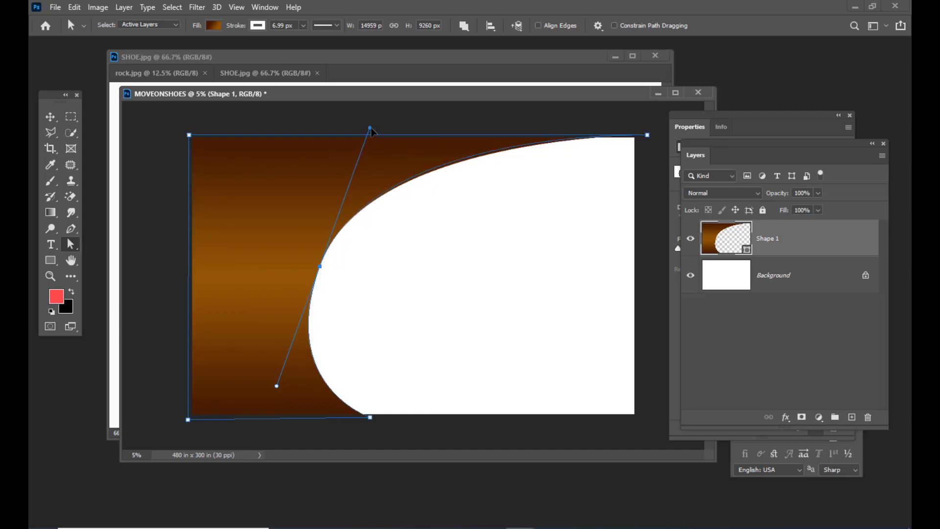
{"action": "left_click", "coordinate": [414, 110]}
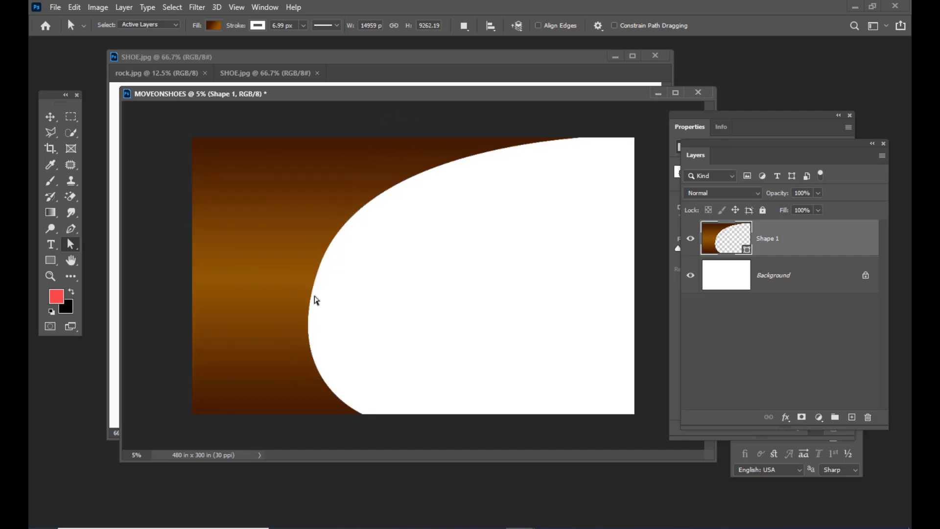
{"action": "left_click", "coordinate": [312, 300]}
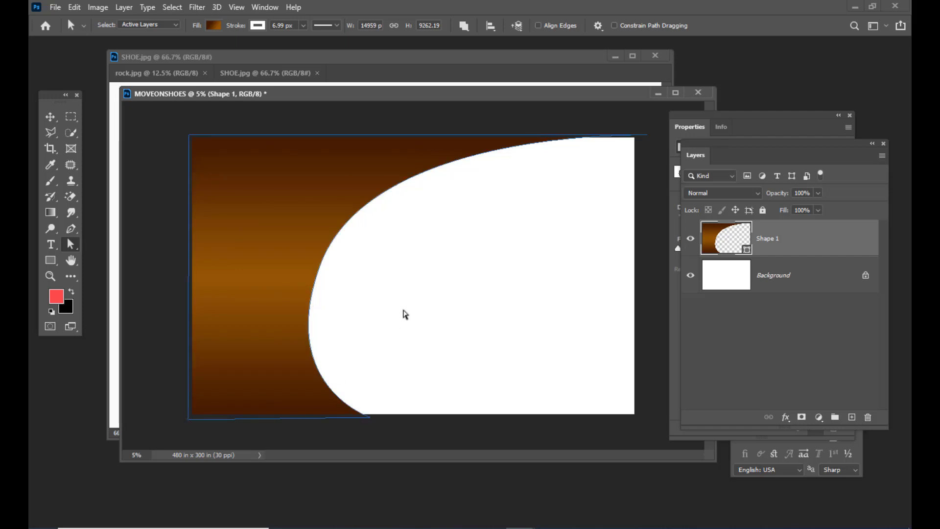
{"action": "left_click", "coordinate": [405, 312]}
{"action": "left_click", "coordinate": [249, 260]}
{"action": "left_click_drag", "start_coordinate": [337, 88], "coordinate": [336, 92]}
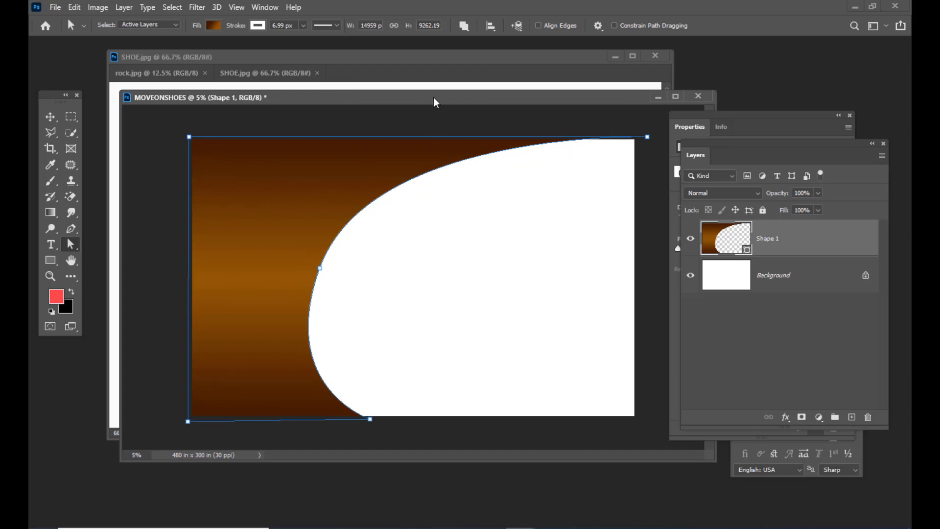
{"action": "left_click_drag", "start_coordinate": [434, 101], "coordinate": [421, 101]}
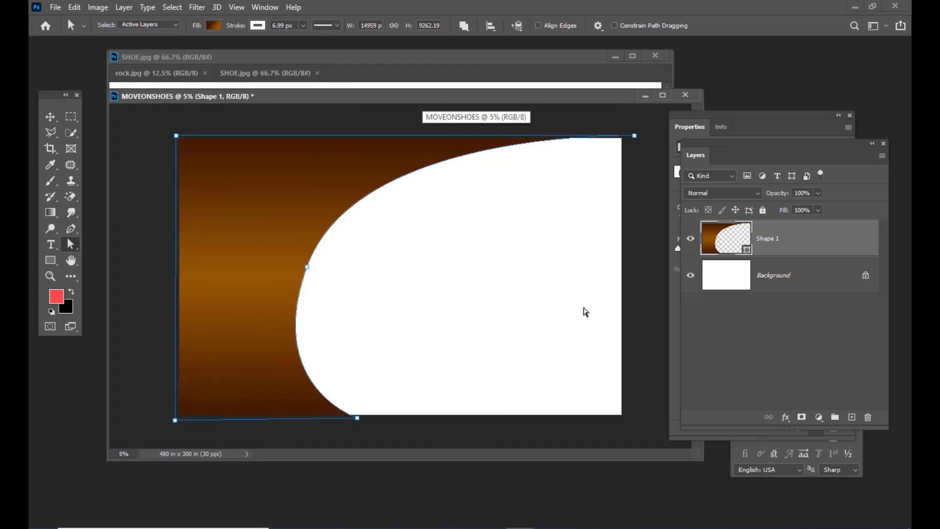
Step: Convert the locked Background layer into an editable layer named Layer 0
{"action": "left_click", "coordinate": [816, 275]}
{"action": "double_click", "coordinate": [809, 274]}
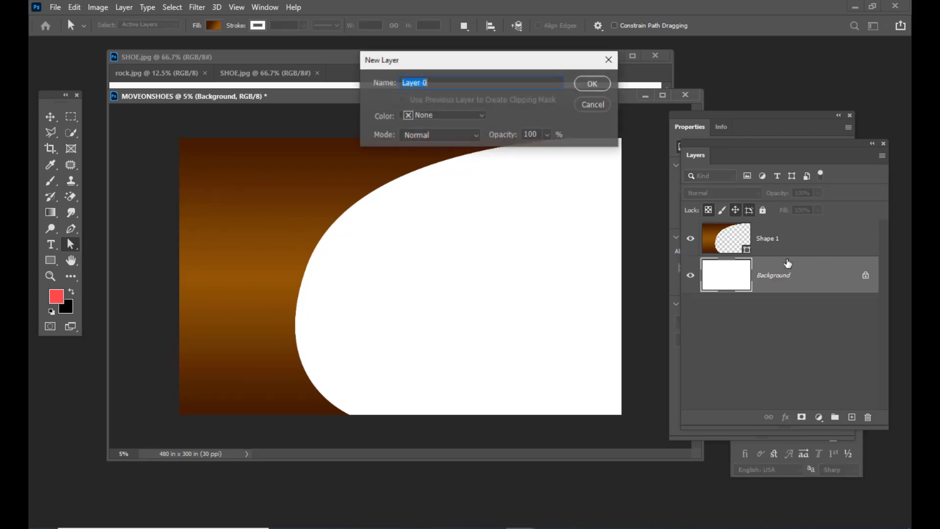
{"action": "left_click", "coordinate": [591, 84]}
{"action": "left_click_drag", "start_coordinate": [701, 144], "coordinate": [696, 143]}
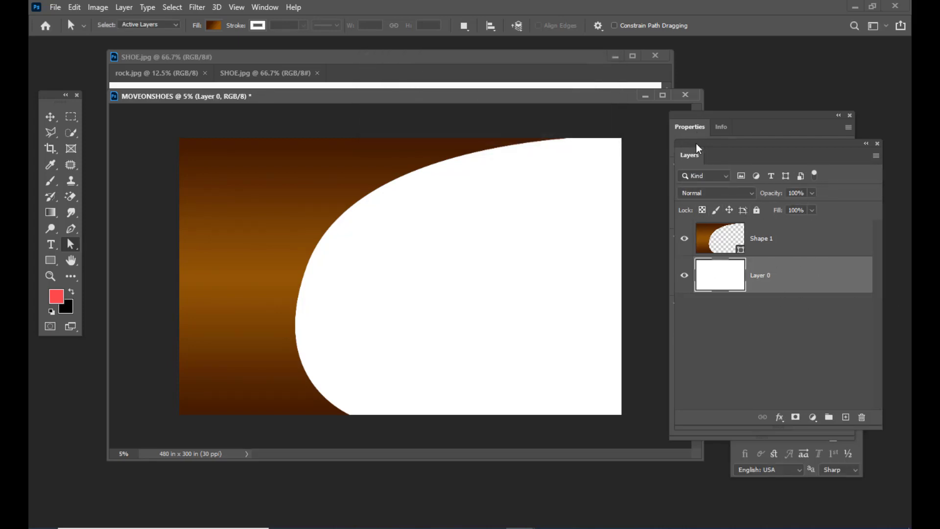
{"action": "left_click_drag", "start_coordinate": [429, 97], "coordinate": [420, 103]}
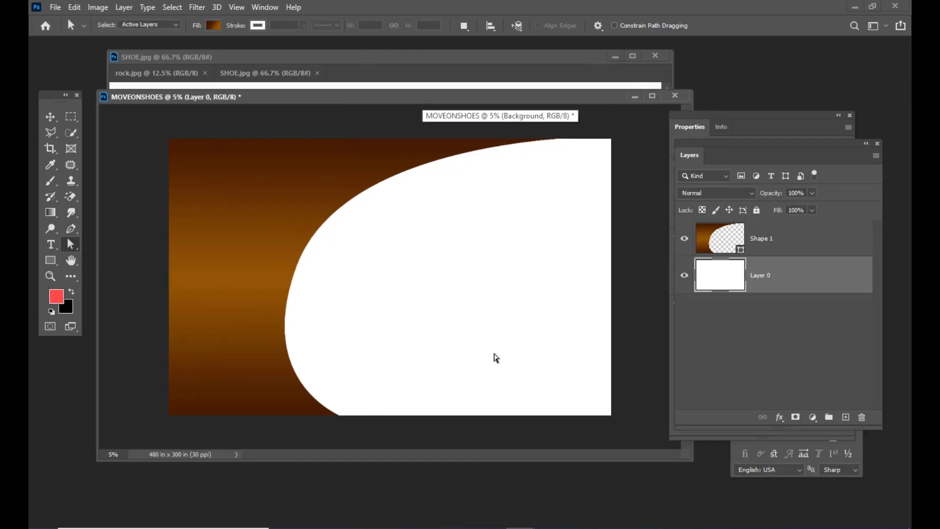
{"action": "left_click_drag", "start_coordinate": [534, 98], "coordinate": [528, 100]}
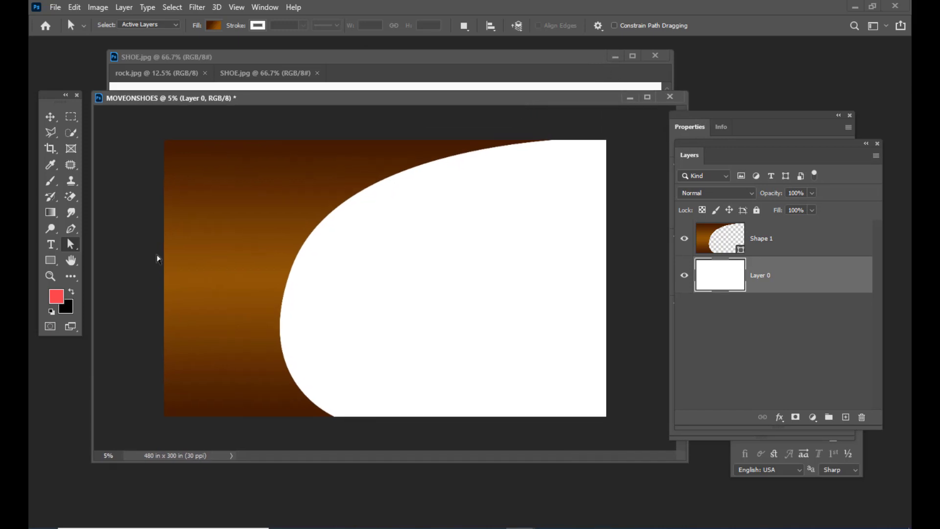
Step: Edit the Gradient tool's gradient and recolour its end stop to dark navy #001359
{"action": "left_click", "coordinate": [51, 213]}
{"action": "left_click", "coordinate": [110, 26]}
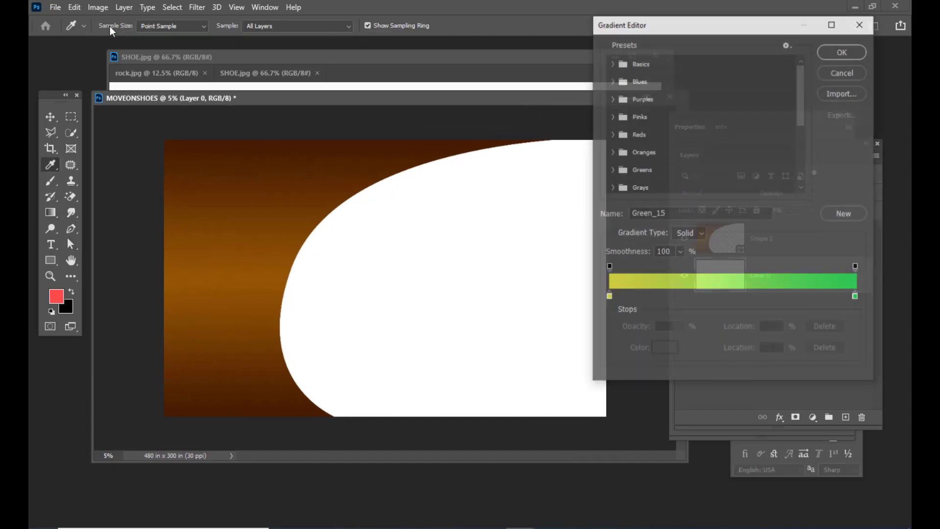
{"action": "double_click", "coordinate": [856, 298]}
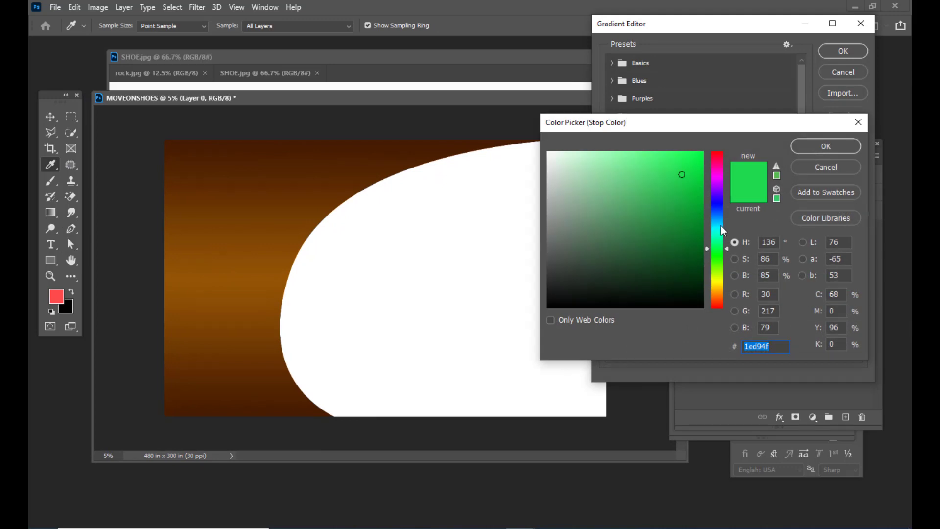
{"action": "left_click", "coordinate": [721, 209]}
{"action": "left_click", "coordinate": [702, 267]}
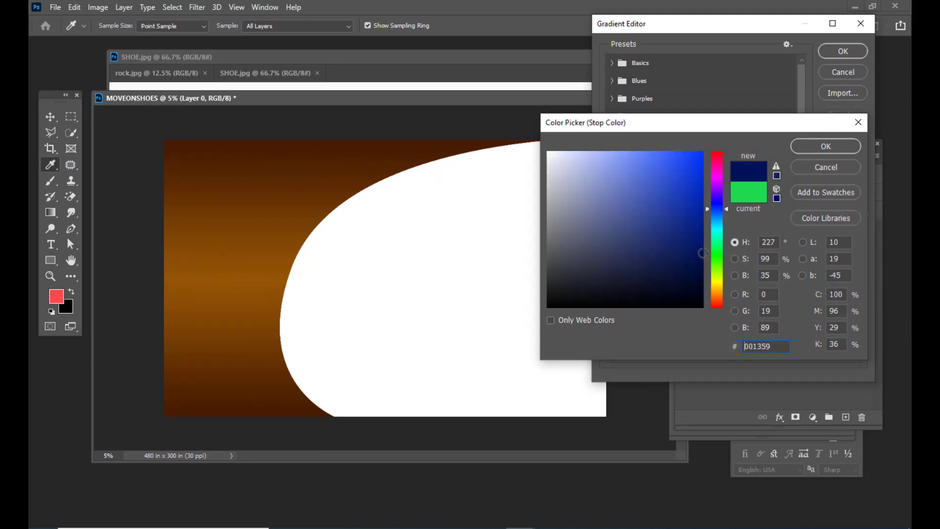
{"action": "left_click", "coordinate": [825, 146]}
Step: Recolour the gradient's starting stop to blue #2824c6
{"action": "double_click", "coordinate": [609, 296]}
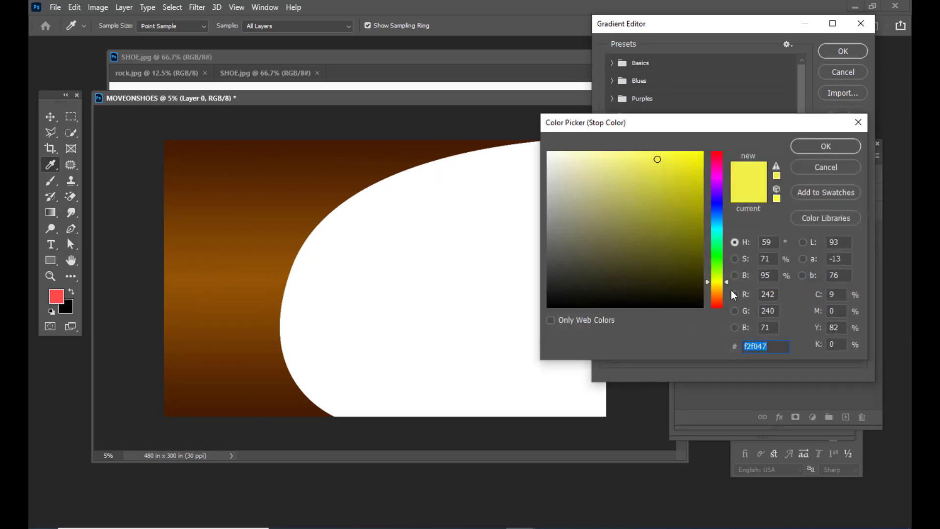
{"action": "left_click", "coordinate": [720, 203]}
{"action": "left_click", "coordinate": [605, 153]}
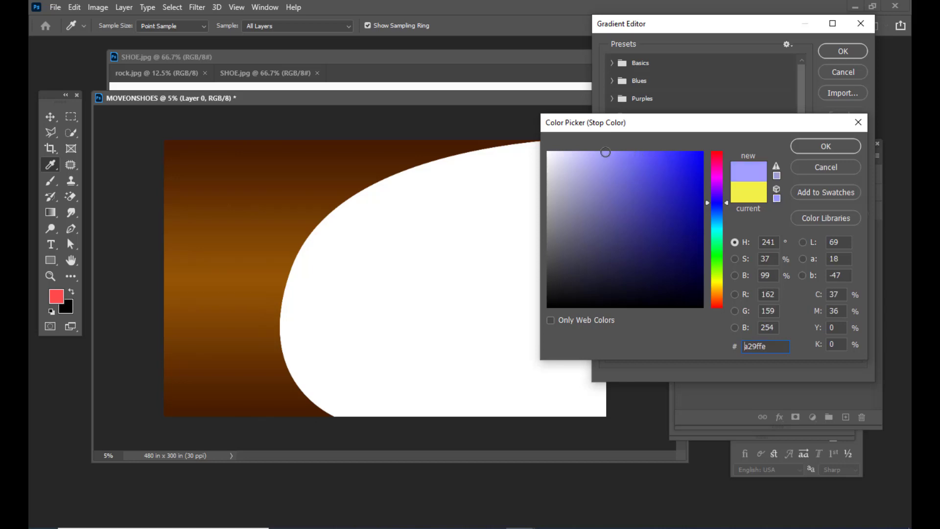
{"action": "left_click", "coordinate": [807, 146]}
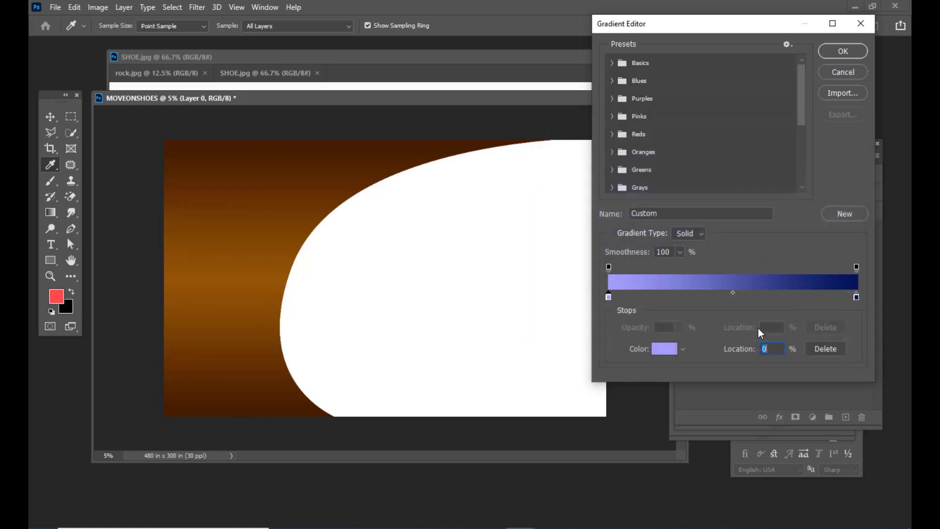
{"action": "double_click", "coordinate": [609, 297]}
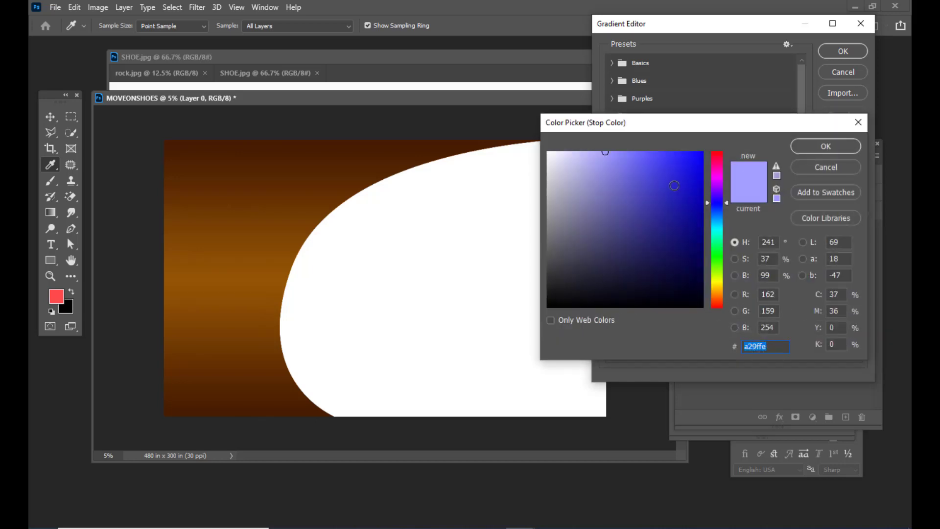
{"action": "left_click", "coordinate": [674, 186]}
{"action": "left_click", "coordinate": [814, 147]}
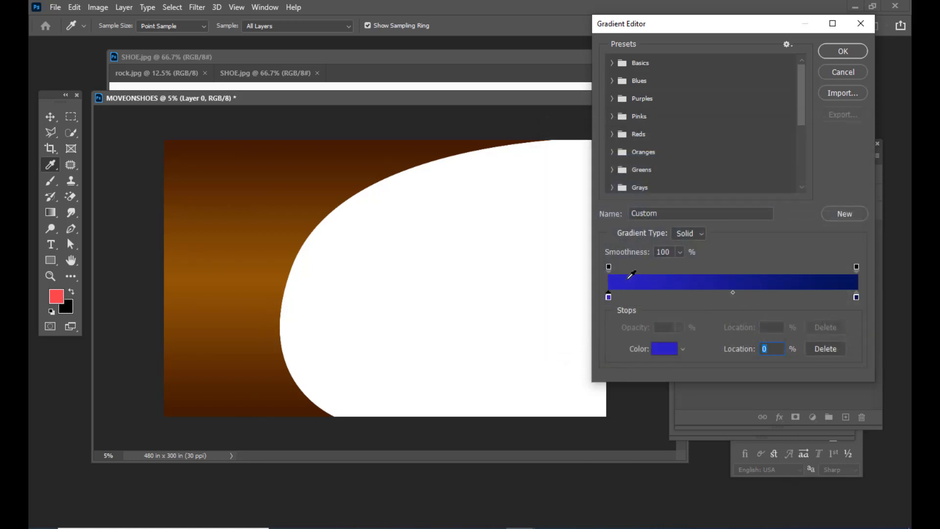
Step: Lighten the gradient's starting stop to a brighter violet-blue and accept the edited gradient
{"action": "double_click", "coordinate": [610, 295]}
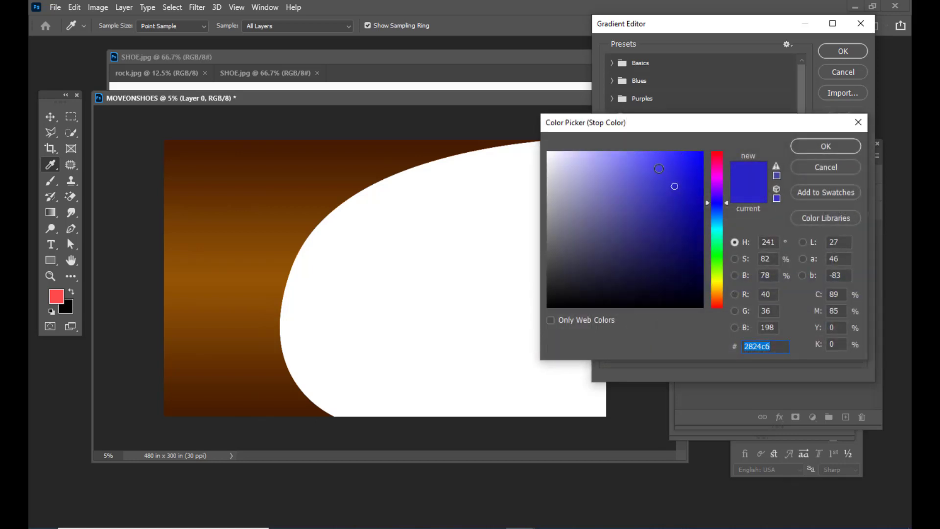
{"action": "left_click", "coordinate": [658, 168]}
{"action": "left_click", "coordinate": [824, 147]}
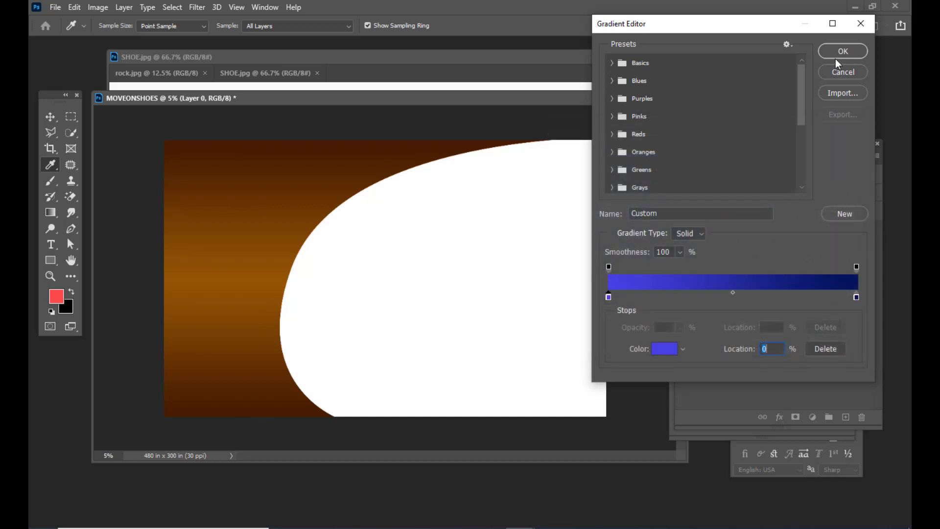
{"action": "left_click", "coordinate": [840, 54]}
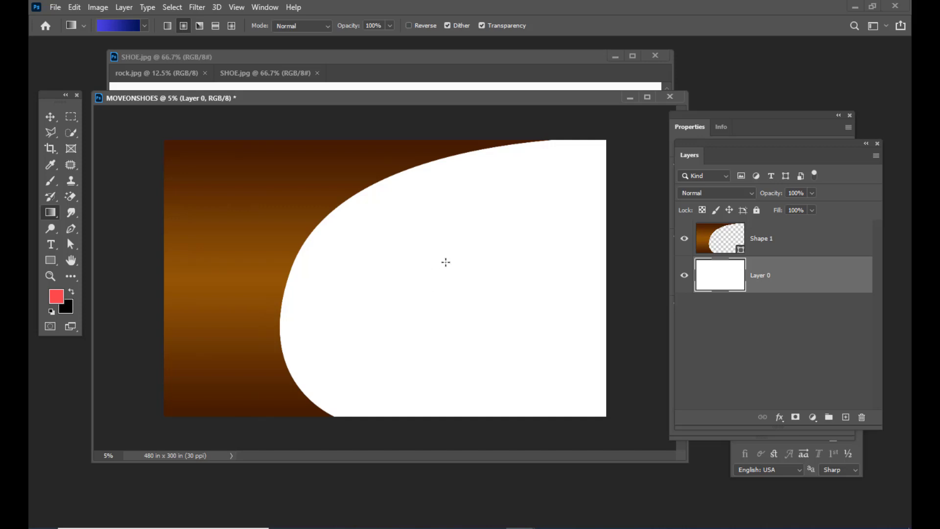
Step: Fill Layer 0 with the radial blue gradient, centred slightly above the middle of the white area and reaching beyond the canvas's lower edge
{"action": "left_click_drag", "start_coordinate": [445, 262], "coordinate": [444, 430]}
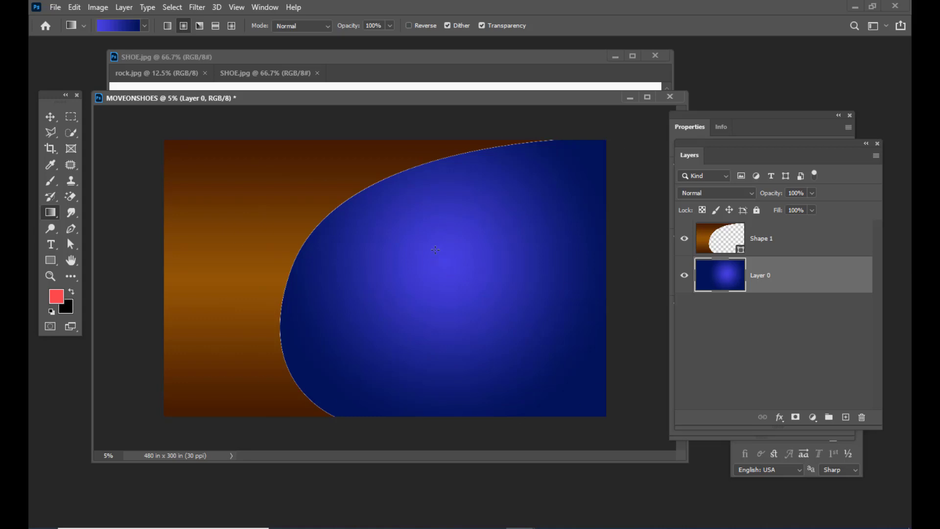
{"action": "left_click_drag", "start_coordinate": [457, 247], "coordinate": [457, 449]}
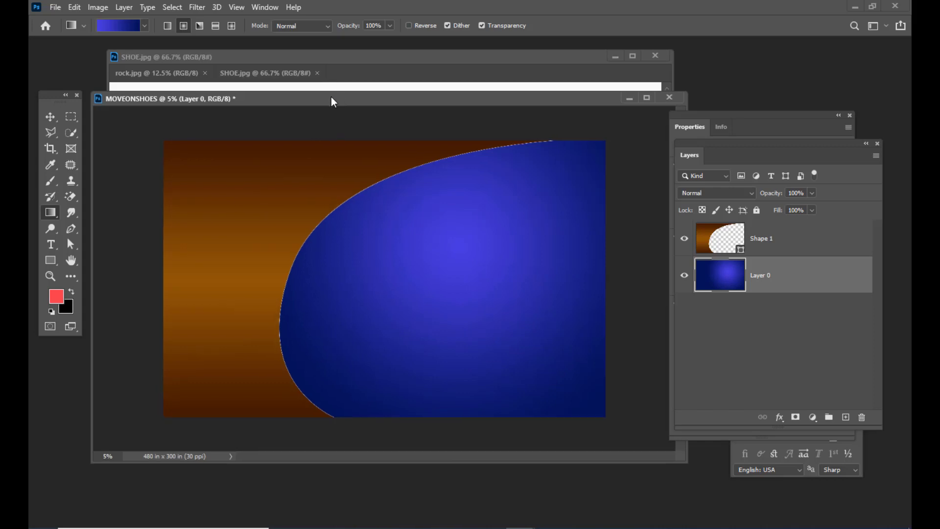
{"action": "left_click_drag", "start_coordinate": [331, 97], "coordinate": [324, 100]}
Step: Add a Stroke layer style to Shape 1 with a size of 32 px
{"action": "left_click", "coordinate": [60, 116]}
{"action": "left_click_drag", "start_coordinate": [415, 104], "coordinate": [392, 118]}
{"action": "left_click", "coordinate": [802, 242]}
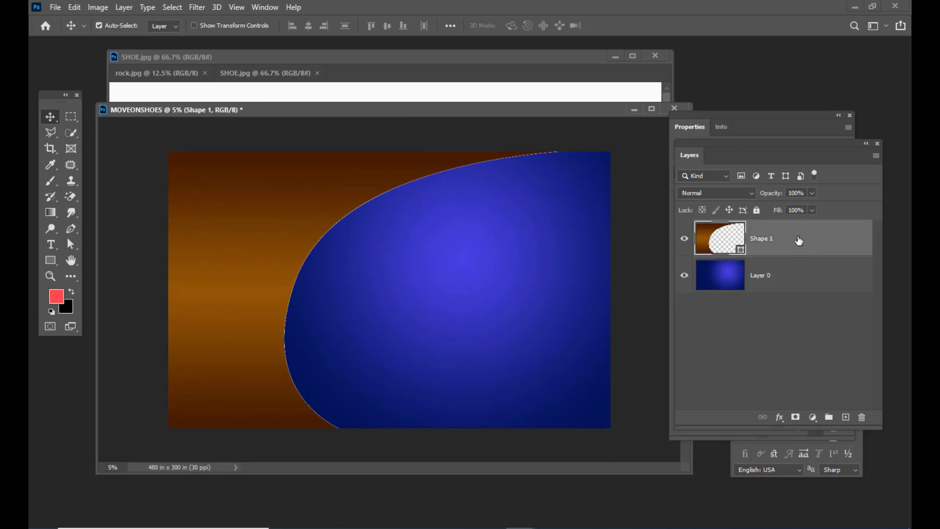
{"action": "double_click", "coordinate": [799, 239]}
{"action": "left_click_drag", "start_coordinate": [495, 100], "coordinate": [562, 100]}
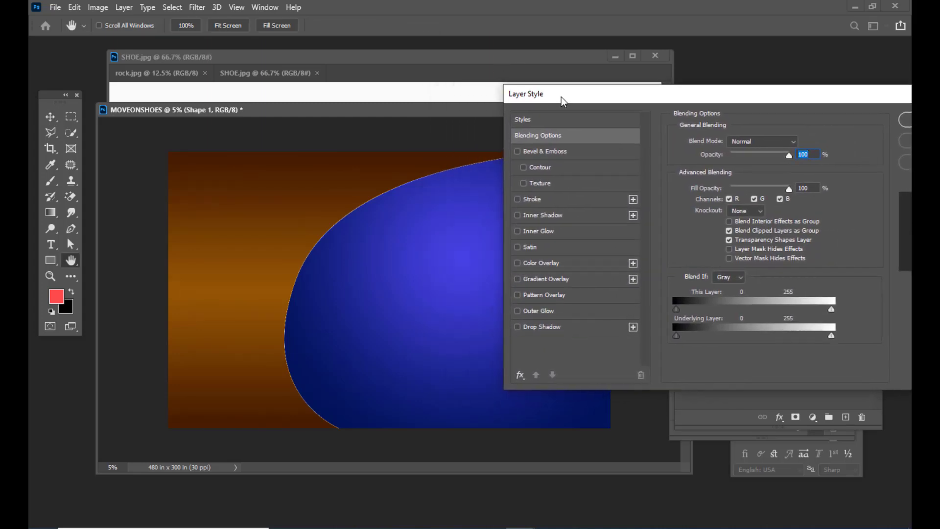
{"action": "left_click", "coordinate": [518, 200]}
{"action": "left_click", "coordinate": [550, 202]}
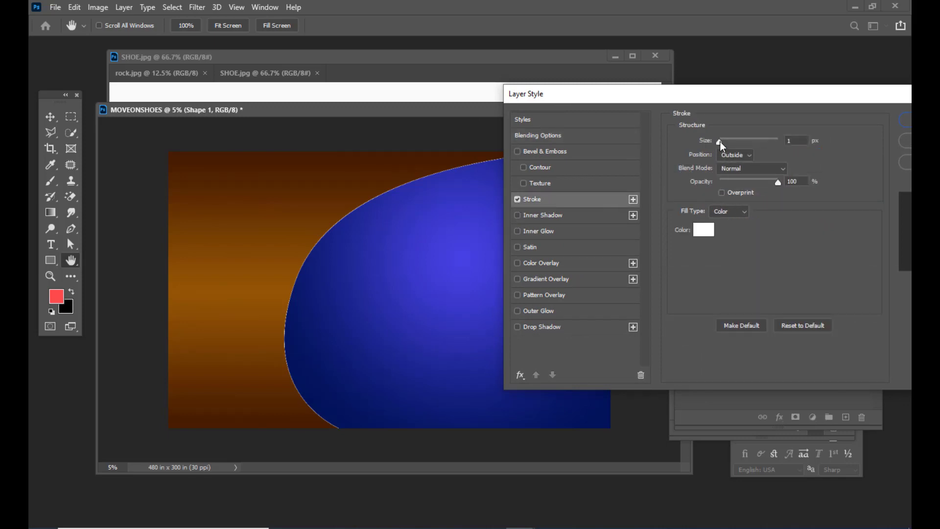
{"action": "left_click_drag", "start_coordinate": [720, 141], "coordinate": [730, 143]}
{"action": "left_click_drag", "start_coordinate": [662, 101], "coordinate": [638, 135]}
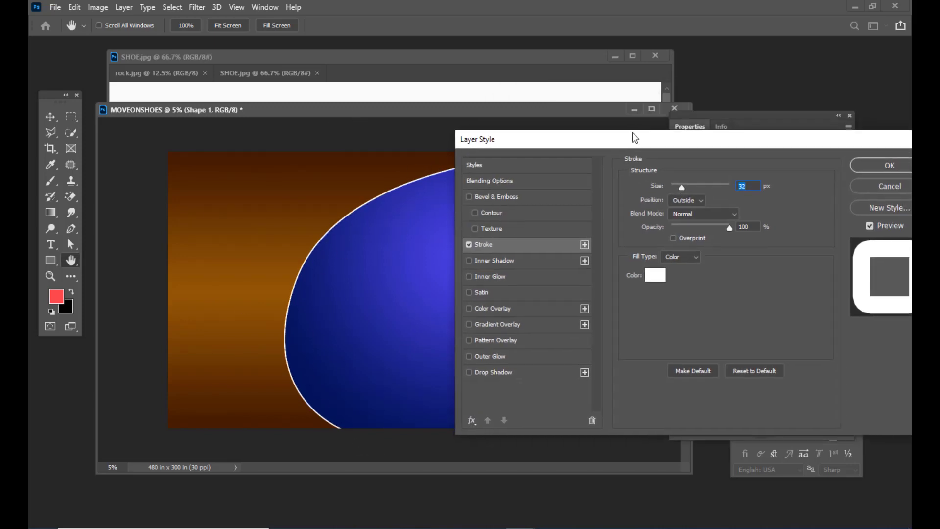
Step: Set the Shape 1 stroke's position to Inside and its size to 65 px
{"action": "left_click", "coordinate": [698, 202]}
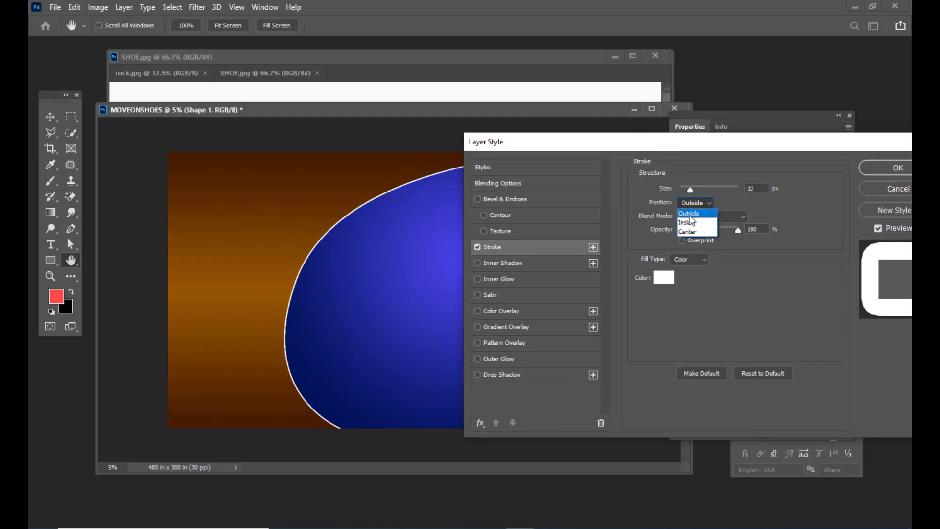
{"action": "left_click", "coordinate": [690, 222]}
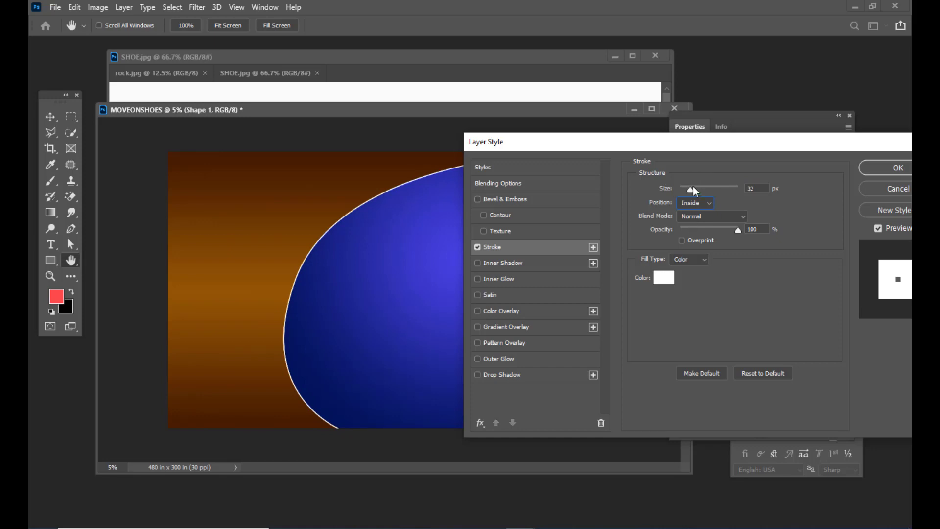
{"action": "left_click_drag", "start_coordinate": [693, 191], "coordinate": [698, 192]}
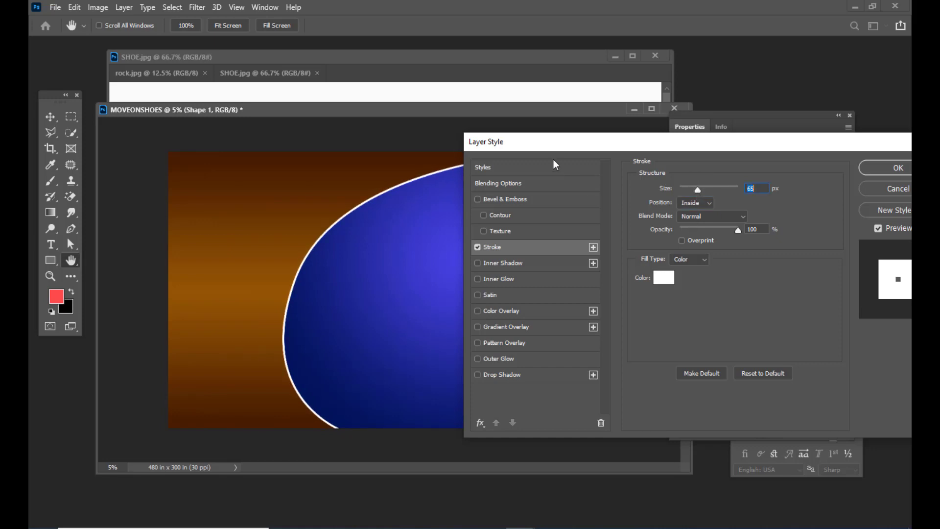
{"action": "left_click_drag", "start_coordinate": [550, 142], "coordinate": [566, 138]}
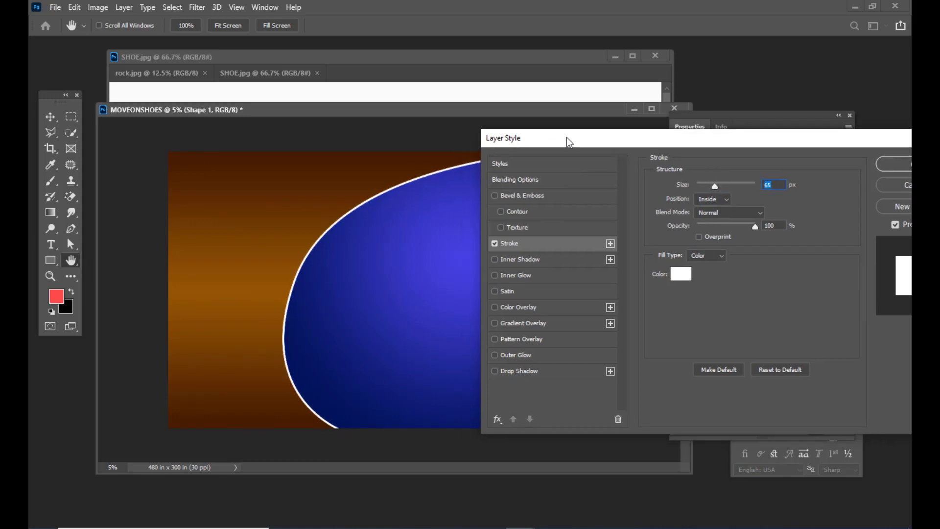
Step: Add a Drop Shadow of size 38 px to Shape 1 and apply the layer styles
{"action": "left_click", "coordinate": [532, 374]}
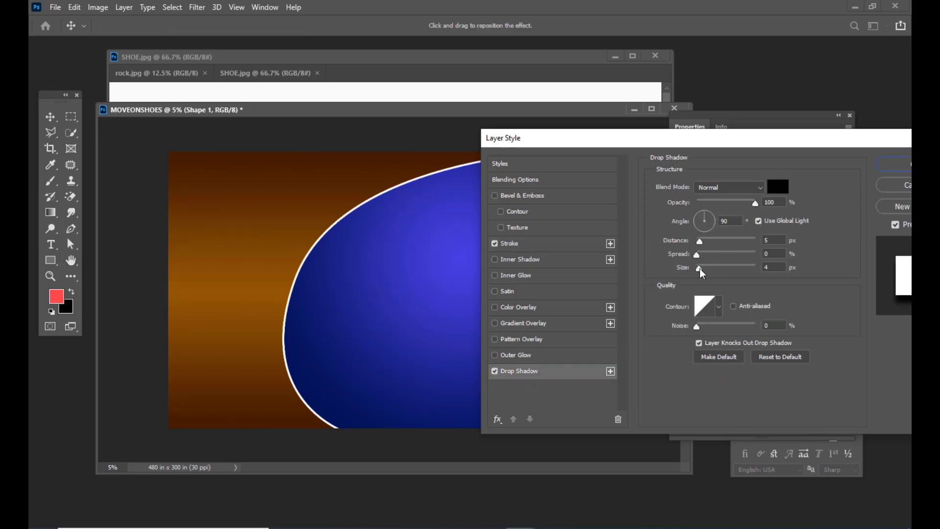
{"action": "left_click_drag", "start_coordinate": [700, 268], "coordinate": [709, 268]}
{"action": "left_click_drag", "start_coordinate": [623, 138], "coordinate": [506, 172]}
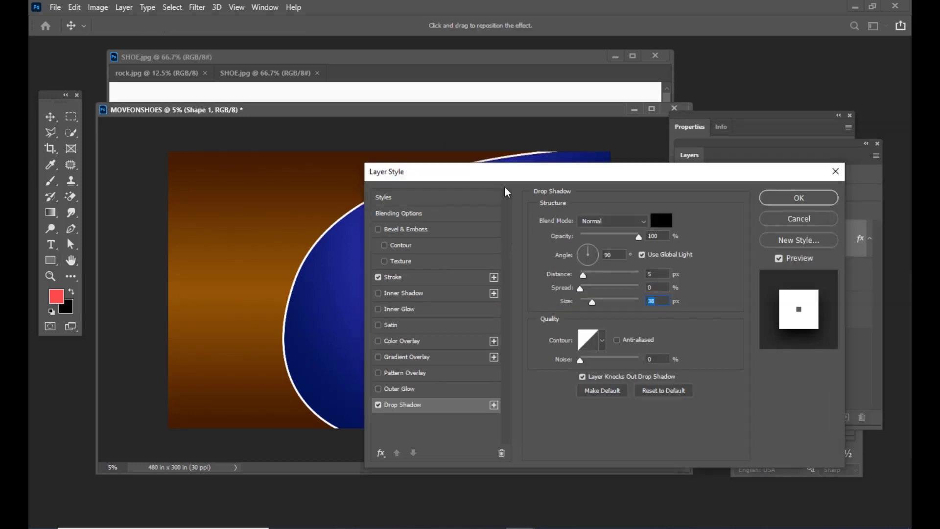
{"action": "left_click", "coordinate": [710, 227]}
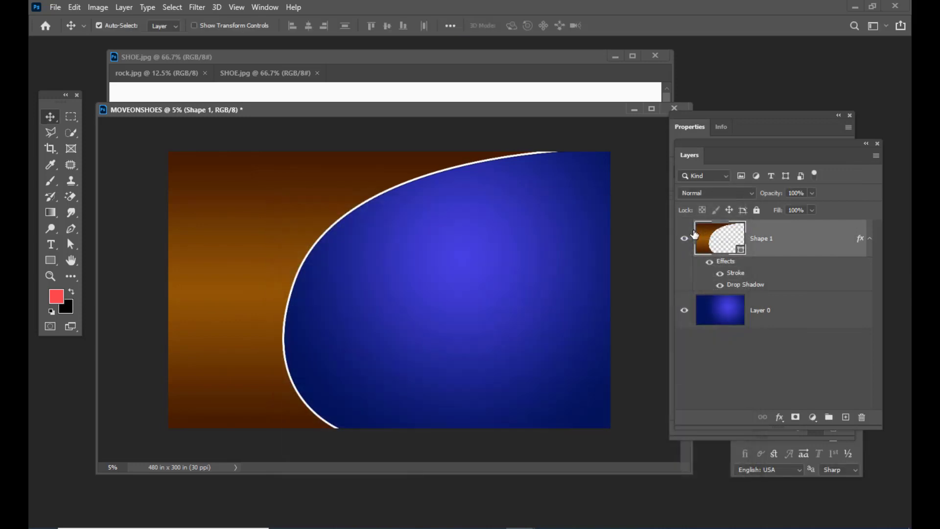
{"action": "left_click_drag", "start_coordinate": [248, 110], "coordinate": [251, 108]}
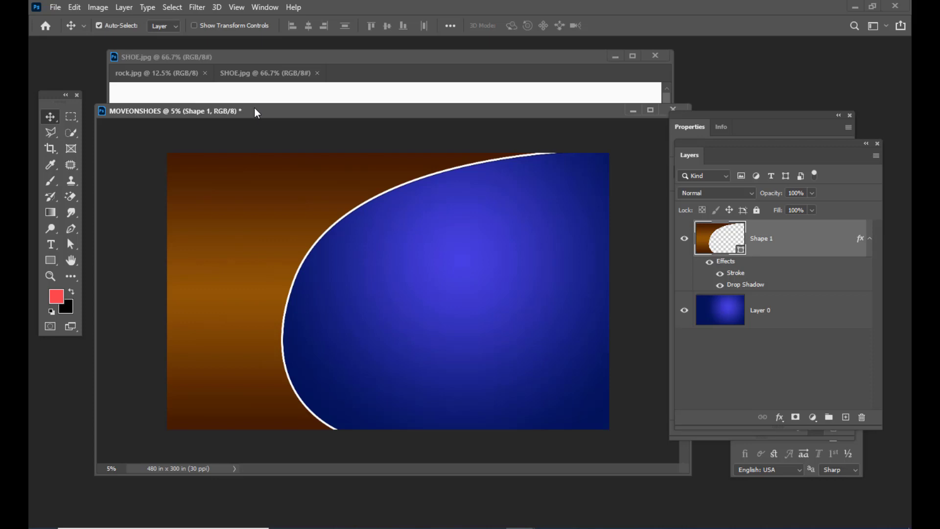
{"action": "left_click_drag", "start_coordinate": [426, 114], "coordinate": [421, 104]}
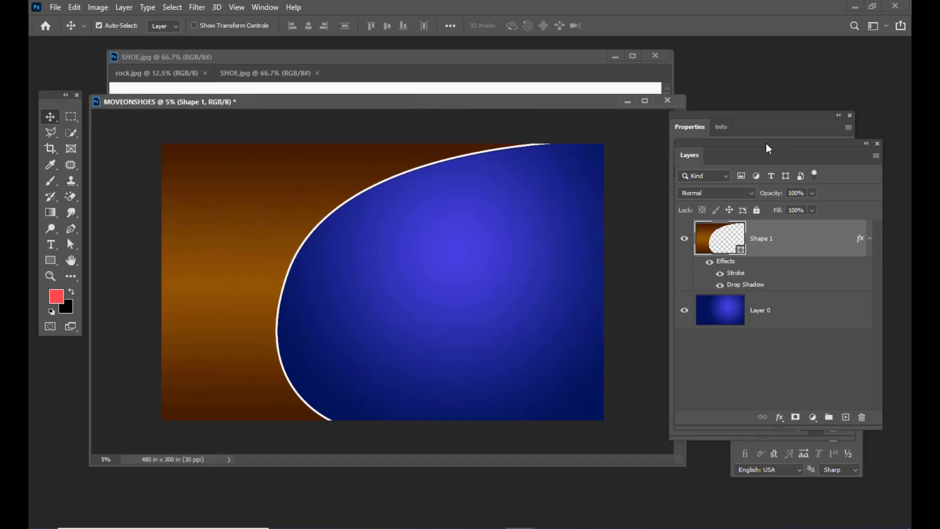
{"action": "left_click_drag", "start_coordinate": [766, 144], "coordinate": [755, 143]}
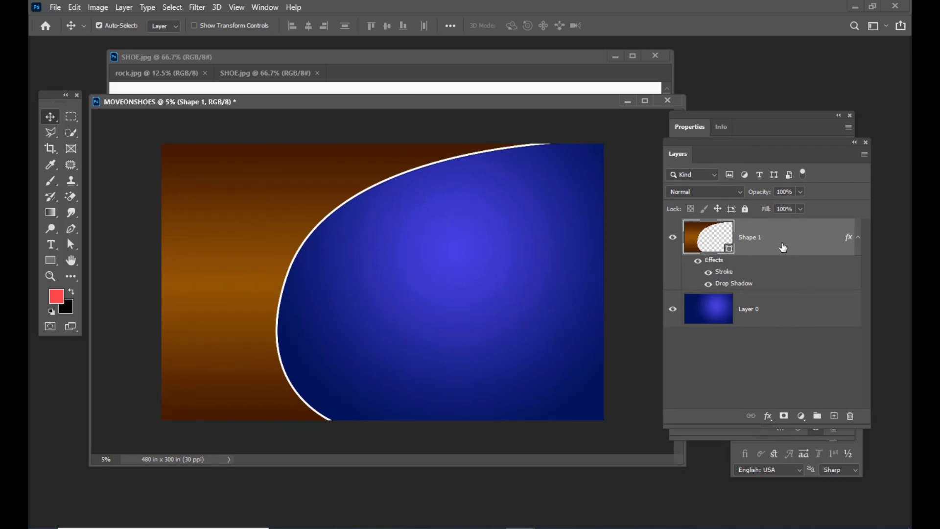
Step: Group the Shape 1 and Layer 0 layers and name the group BACKGROUND
{"action": "left_click", "coordinate": [772, 313]}
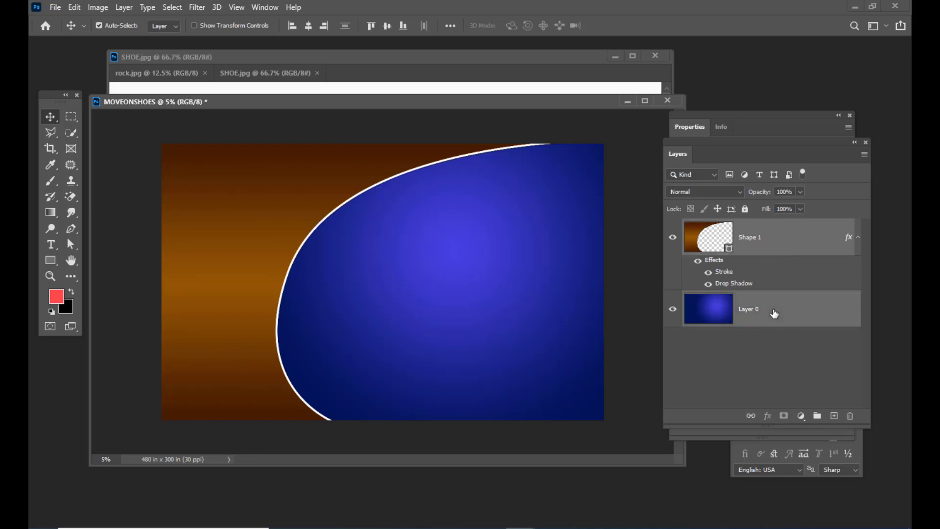
{"action": "key", "text": "ctrl+g"}
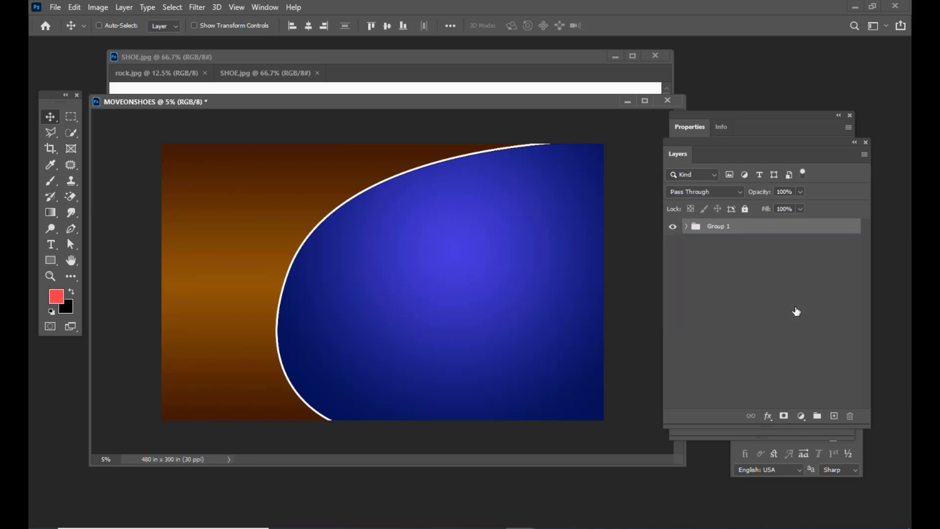
{"action": "double_click", "coordinate": [727, 227]}
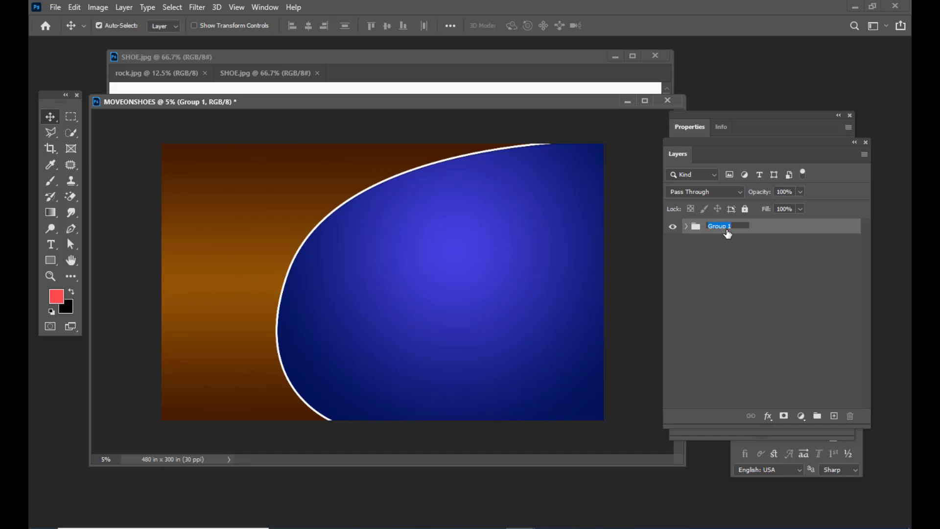
{"action": "type", "text": "BACKGROUND"}
{"action": "key", "text": "Return"}
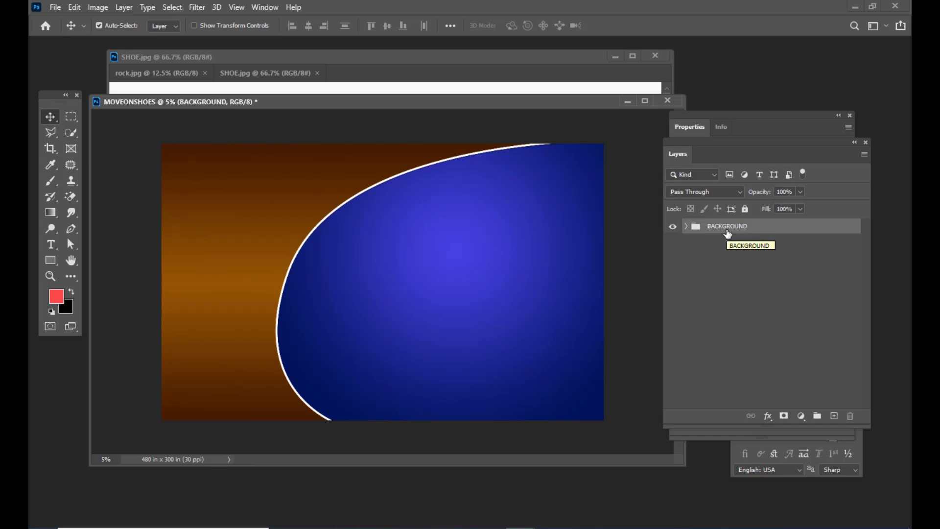
Step: Bring the SHOE.jpg document in front of the billboard and clear the Layers panel away from the shoe
{"action": "left_click_drag", "start_coordinate": [724, 142], "coordinate": [708, 145]}
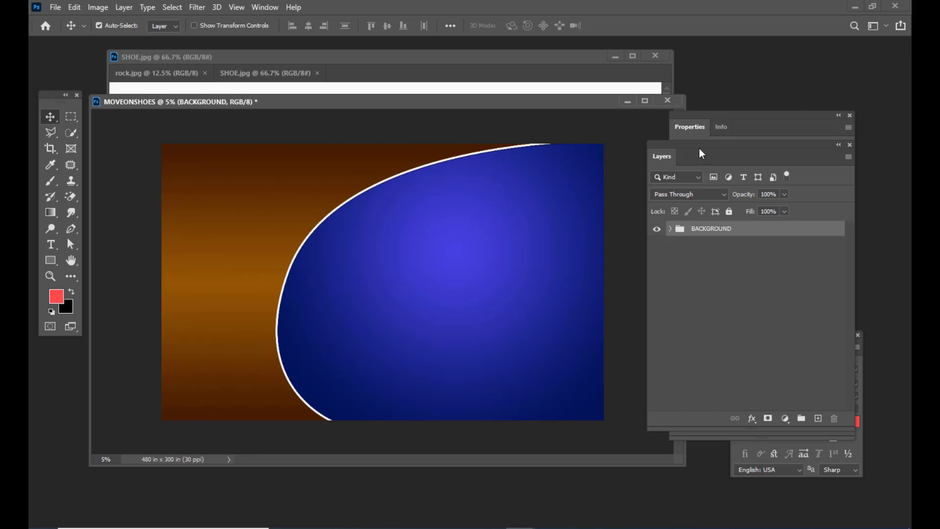
{"action": "left_click_drag", "start_coordinate": [699, 149], "coordinate": [691, 145]}
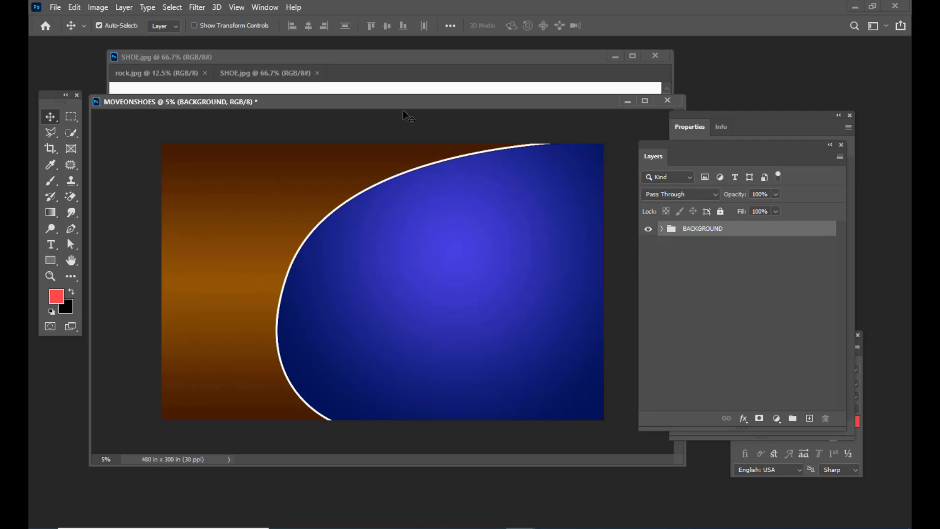
{"action": "left_click_drag", "start_coordinate": [402, 102], "coordinate": [384, 137]}
{"action": "left_click", "coordinate": [365, 60]}
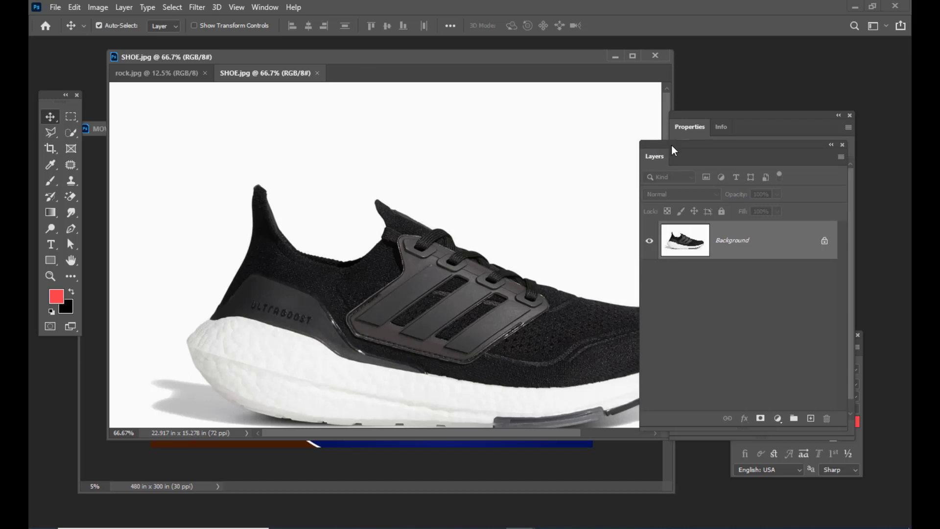
{"action": "left_click_drag", "start_coordinate": [671, 145], "coordinate": [743, 155]}
{"action": "key", "text": "ctrl+minus"}
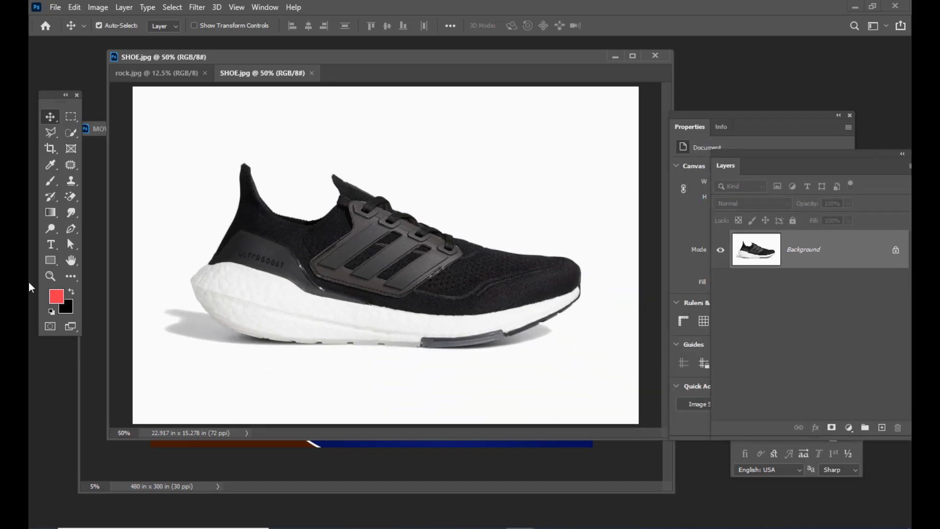
{"action": "left_click_drag", "start_coordinate": [359, 57], "coordinate": [378, 84]}
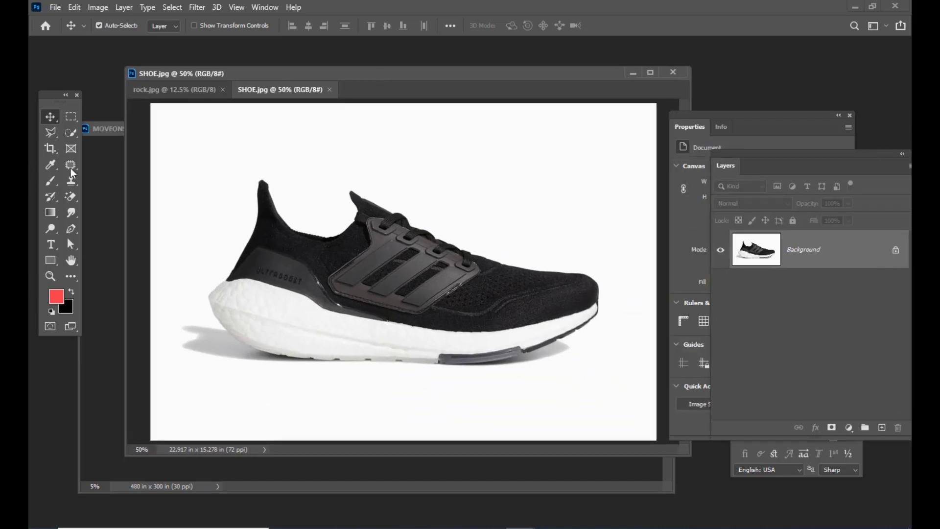
Step: Select the shoe in SHOE.jpg with the Object Selection tool in Lasso mode
{"action": "left_click", "coordinate": [72, 134]}
{"action": "left_click", "coordinate": [104, 130]}
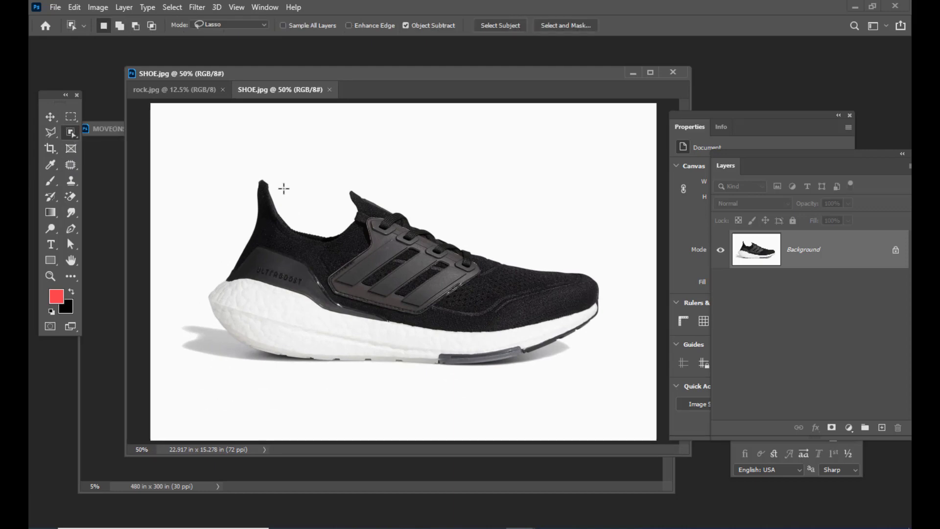
{"action": "mouse_move", "coordinate": [249, 173]}
{"action": "left_mouse_down"}
{"action": "mouse_move", "coordinate": [278, 171]}
{"action": "mouse_move", "coordinate": [306, 216]}
{"action": "mouse_move", "coordinate": [325, 222]}
{"action": "mouse_move", "coordinate": [339, 176]}
{"action": "mouse_move", "coordinate": [610, 274]}
{"action": "mouse_move", "coordinate": [607, 316]}
{"action": "mouse_move", "coordinate": [574, 344]}
{"action": "mouse_move", "coordinate": [465, 370]}
{"action": "mouse_move", "coordinate": [357, 373]}
{"action": "mouse_move", "coordinate": [251, 360]}
{"action": "mouse_move", "coordinate": [211, 335]}
{"action": "mouse_move", "coordinate": [195, 299]}
{"action": "mouse_move", "coordinate": [261, 174]}
{"action": "left_mouse_up"}
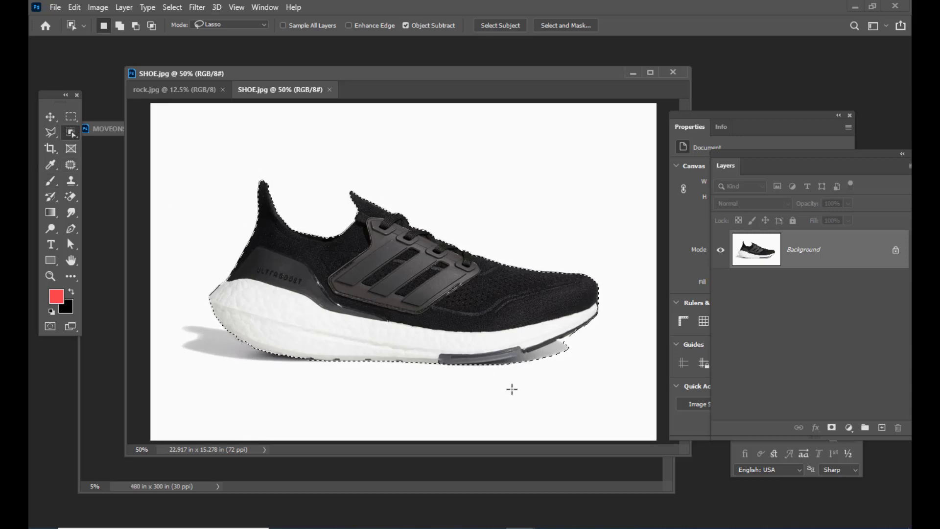
Step: Subtract the shadow beneath the shoe's toe from the selection with the Lasso tool
{"action": "key", "text": "ctrl+plus"}
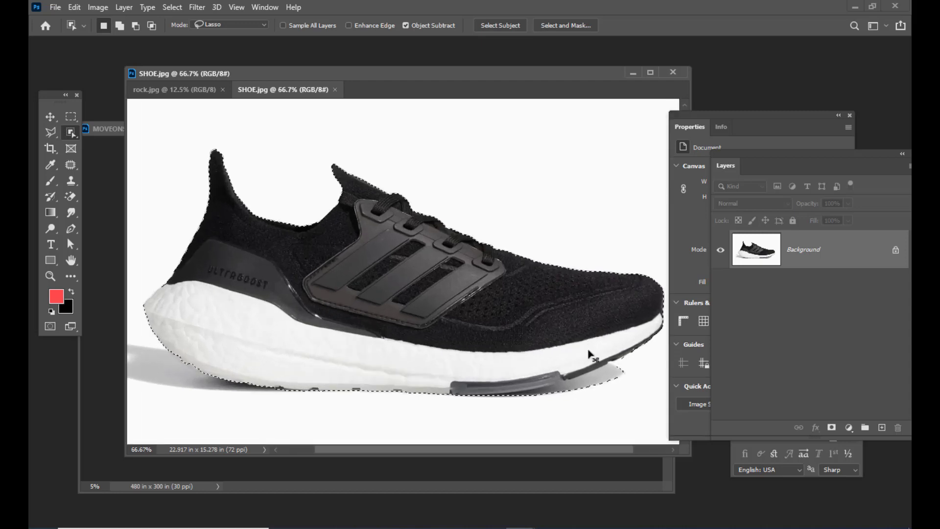
{"action": "left_click_drag", "start_coordinate": [536, 450], "coordinate": [583, 450]}
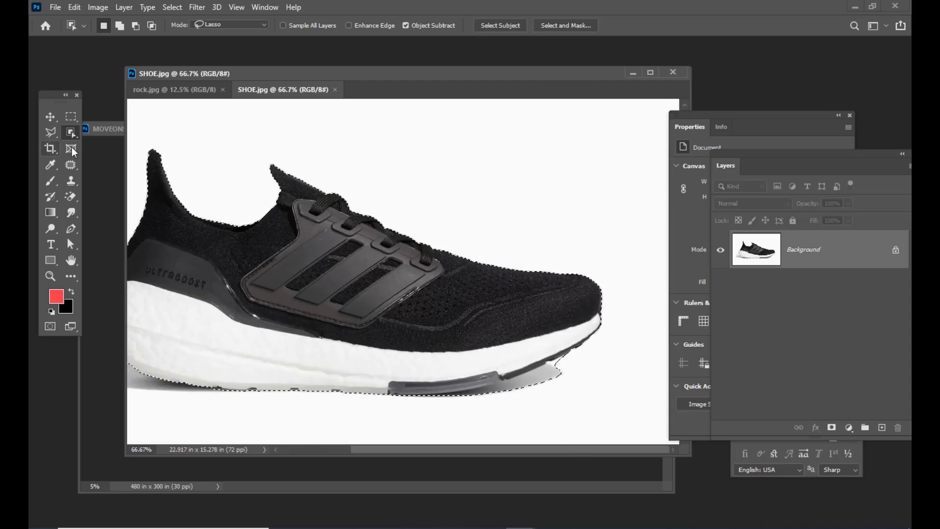
{"action": "left_click", "coordinate": [50, 132]}
{"action": "right_click", "coordinate": [51, 132]}
{"action": "left_click", "coordinate": [88, 131]}
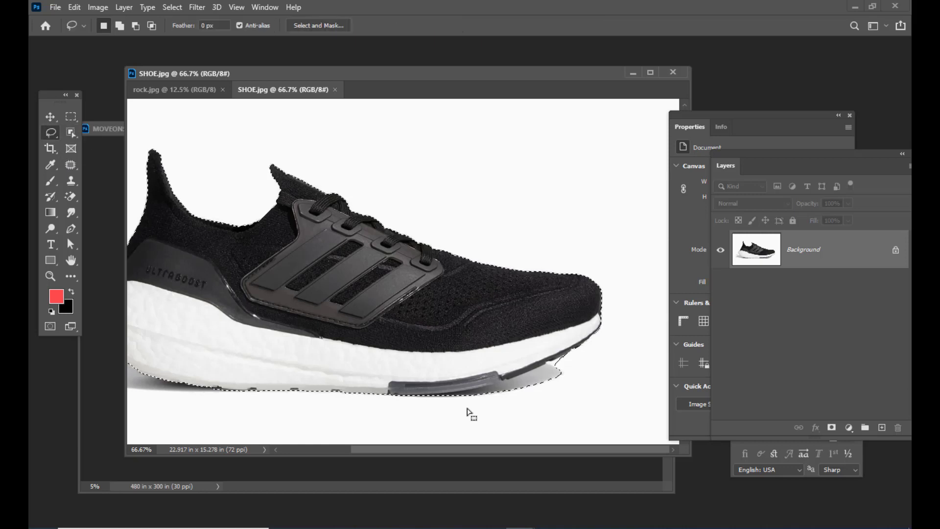
{"action": "key", "text": "alt"}
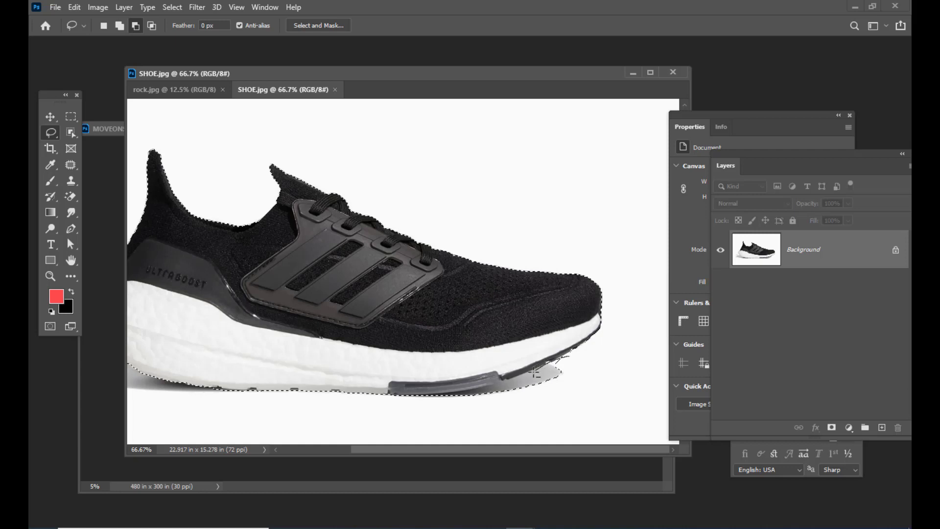
{"action": "mouse_move", "coordinate": [485, 386]}
{"action": "left_mouse_down"}
{"action": "mouse_move", "coordinate": [492, 424]}
{"action": "mouse_move", "coordinate": [537, 423]}
{"action": "mouse_move", "coordinate": [603, 379]}
{"action": "mouse_move", "coordinate": [577, 359]}
{"action": "left_mouse_up"}
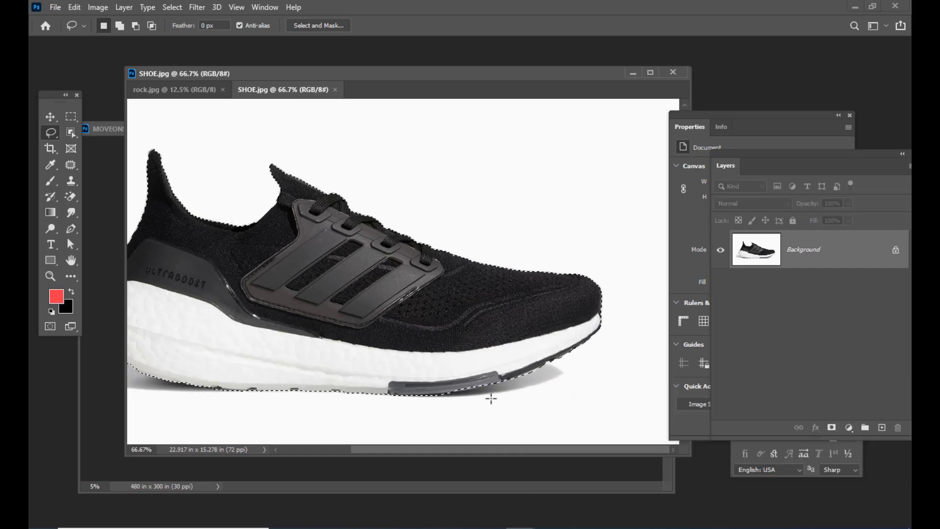
Step: Add the missed edge of the dark sole near the forefoot to the shoe selection with the Lasso tool
{"action": "key", "text": "ctrl+plus"}
{"action": "scroll", "coordinate": [528, 385], "scroll_direction": "down", "scroll_amount": 1}
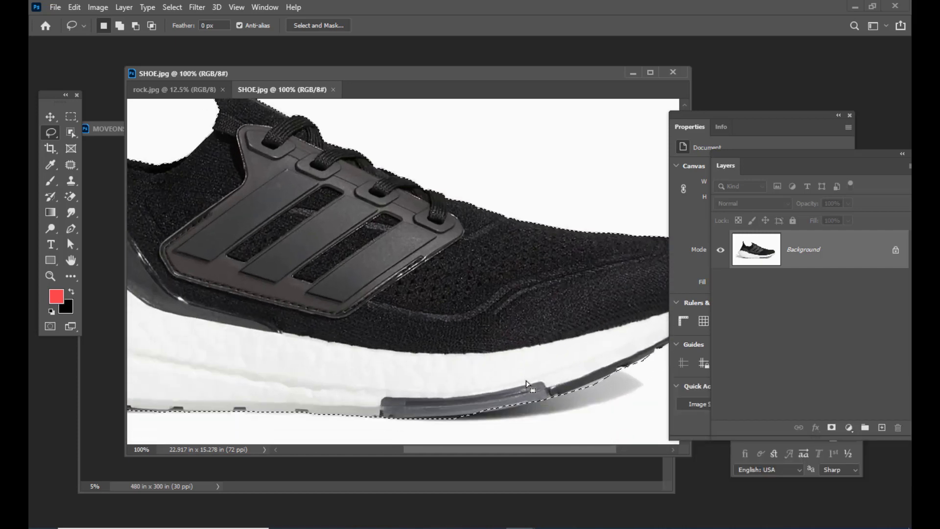
{"action": "key", "text": "shift"}
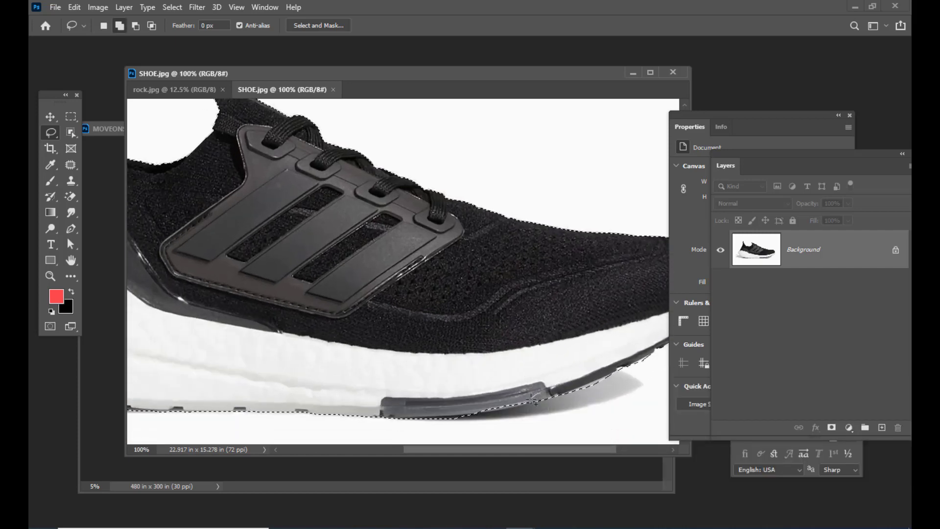
{"action": "mouse_move", "coordinate": [534, 402]}
{"action": "left_mouse_down"}
{"action": "mouse_move", "coordinate": [483, 411]}
{"action": "mouse_move", "coordinate": [487, 398]}
{"action": "mouse_move", "coordinate": [536, 391]}
{"action": "left_mouse_up"}
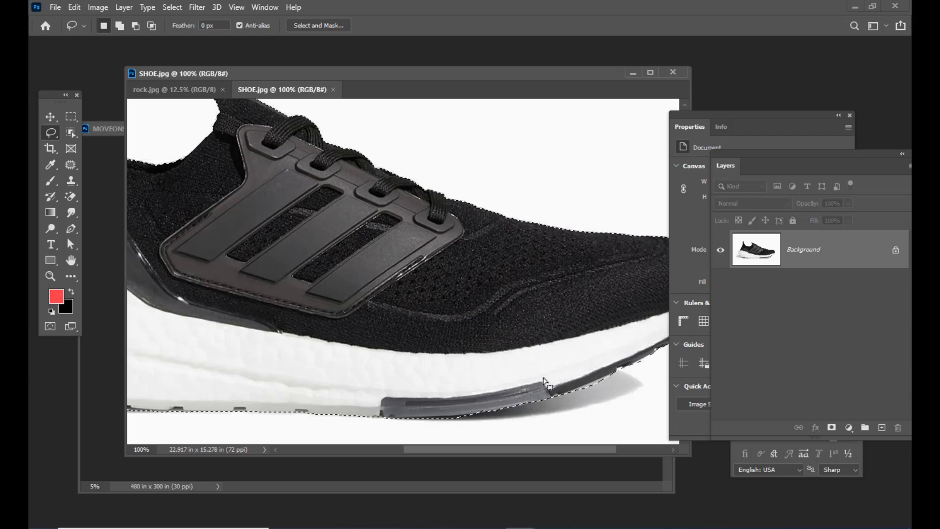
{"action": "key", "text": "ctrl+minus"}
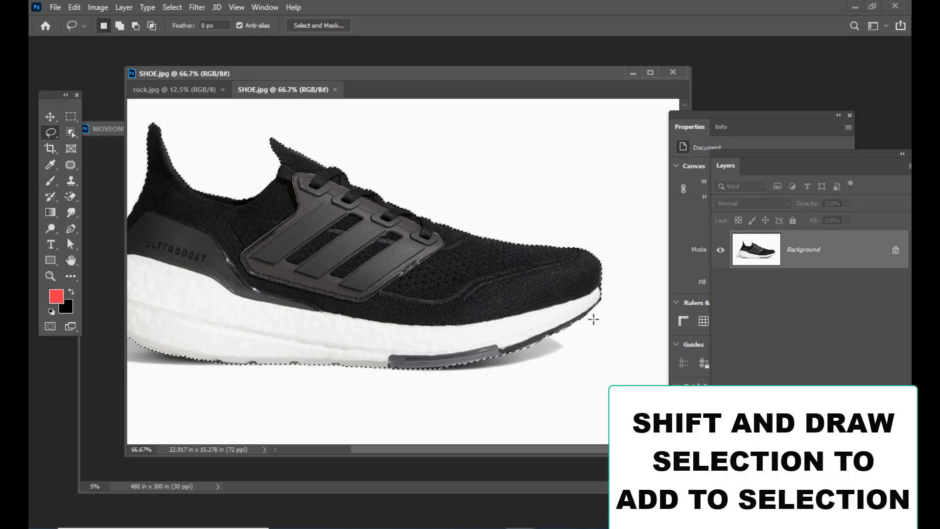
{"action": "key", "text": "ctrl+minus"}
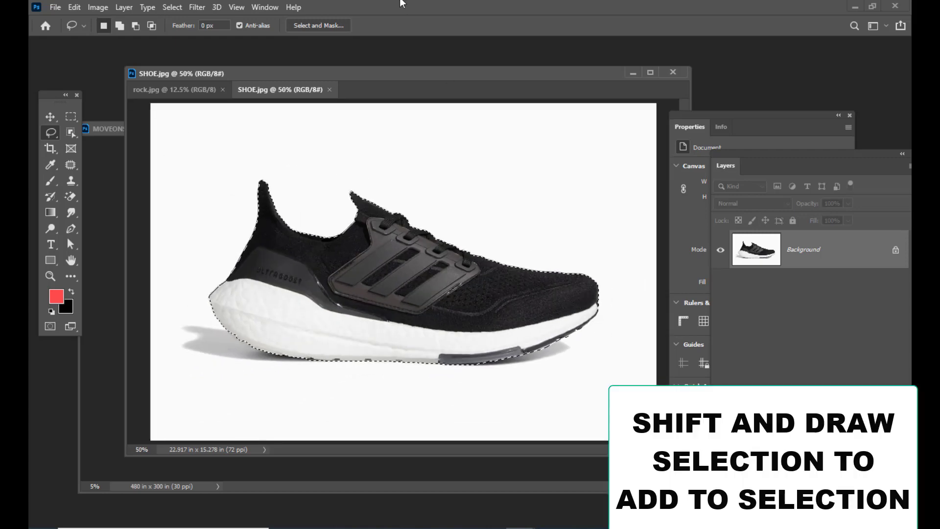
Step: Separate SHOE.jpg and rock.jpg into floating windows and arrange them around the MOVEONSHOES document, with SHOE.jpg in front
{"action": "left_click_drag", "start_coordinate": [272, 92], "coordinate": [384, 166]}
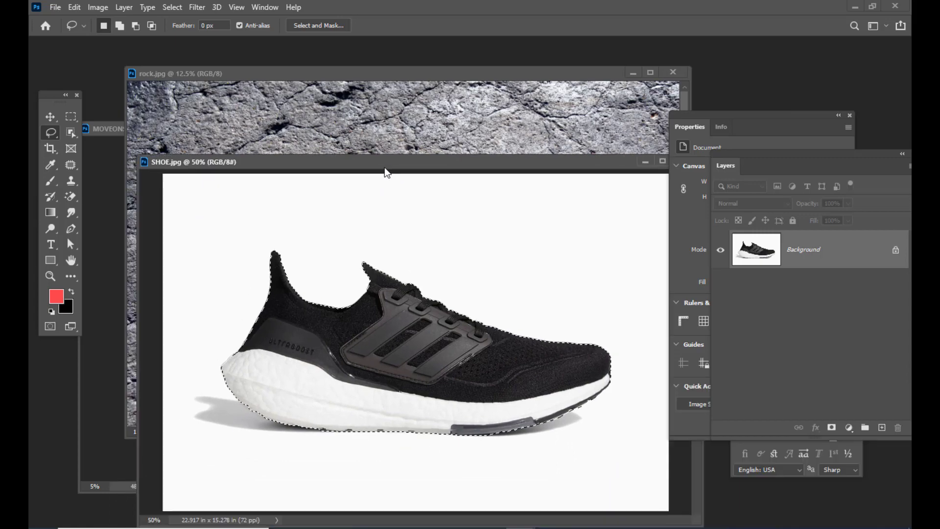
{"action": "left_click", "coordinate": [105, 129]}
{"action": "left_click_drag", "start_coordinate": [447, 69], "coordinate": [442, 72]}
{"action": "left_click", "coordinate": [627, 76]}
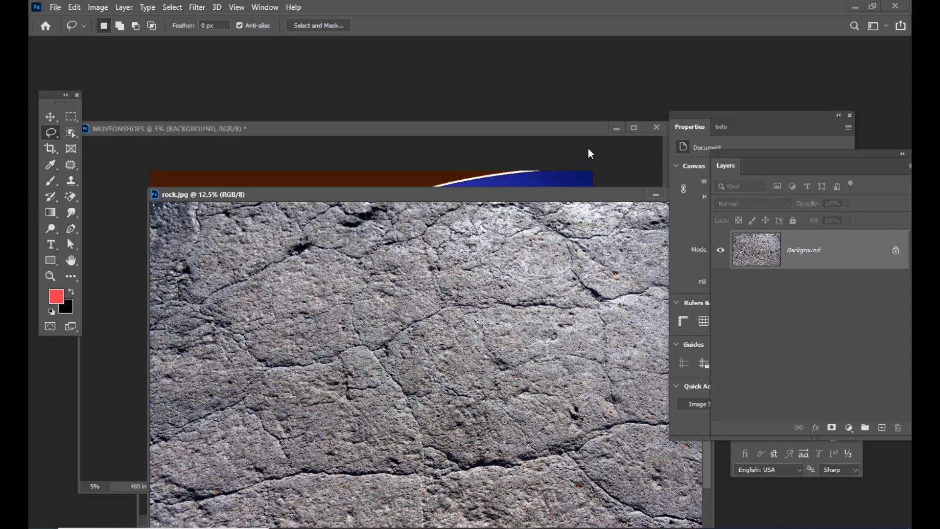
{"action": "left_click_drag", "start_coordinate": [415, 195], "coordinate": [621, 147]}
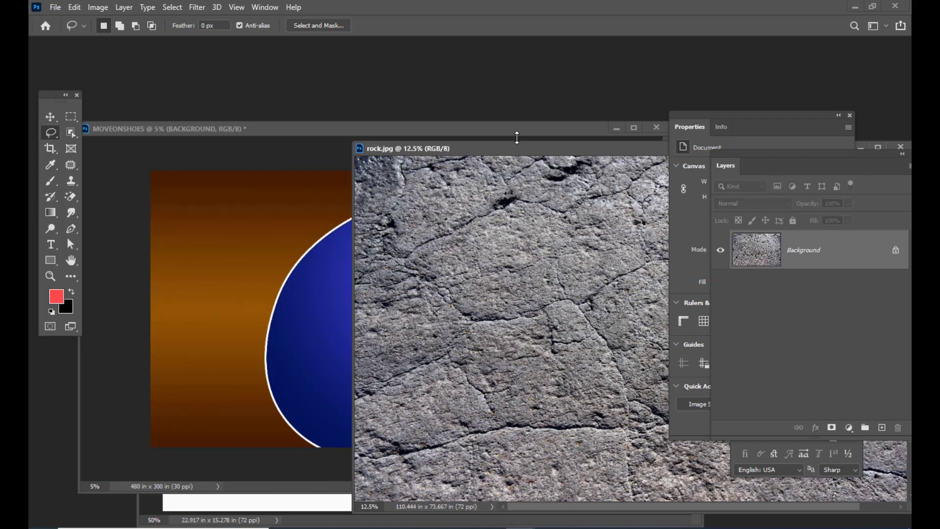
{"action": "left_click_drag", "start_coordinate": [275, 131], "coordinate": [393, 111]}
{"action": "left_click", "coordinate": [178, 396]}
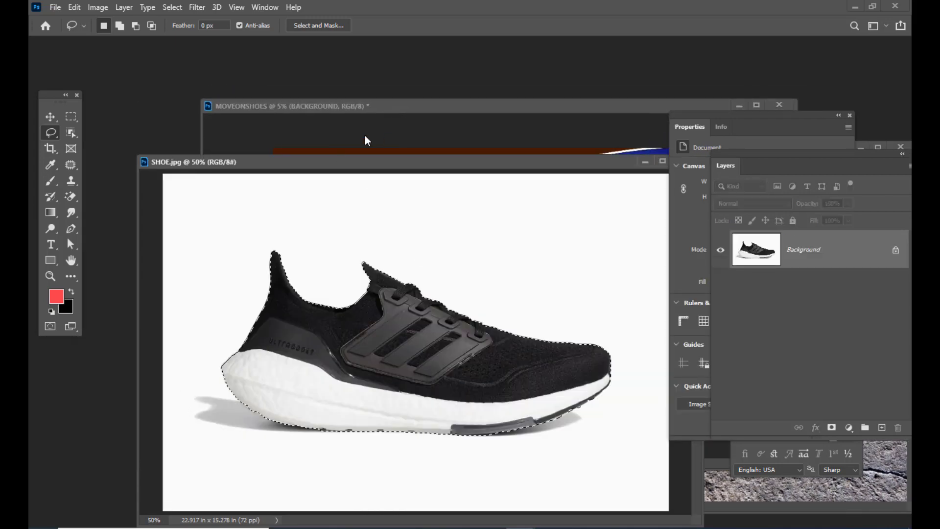
Step: Move the selected shoe from SHOE.jpg into MOVEONSHOES and place it on the blue shape
{"action": "left_click_drag", "start_coordinate": [390, 161], "coordinate": [230, 183]}
{"action": "left_click", "coordinate": [50, 117]}
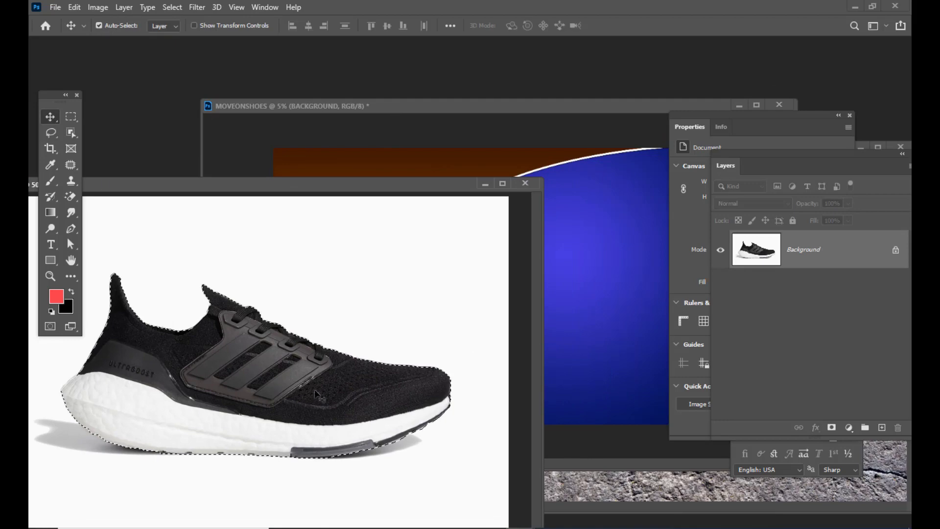
{"action": "mouse_move", "coordinate": [382, 349]}
{"action": "left_mouse_down"}
{"action": "mouse_move", "coordinate": [634, 316]}
{"action": "mouse_move", "coordinate": [626, 319]}
{"action": "left_mouse_up"}
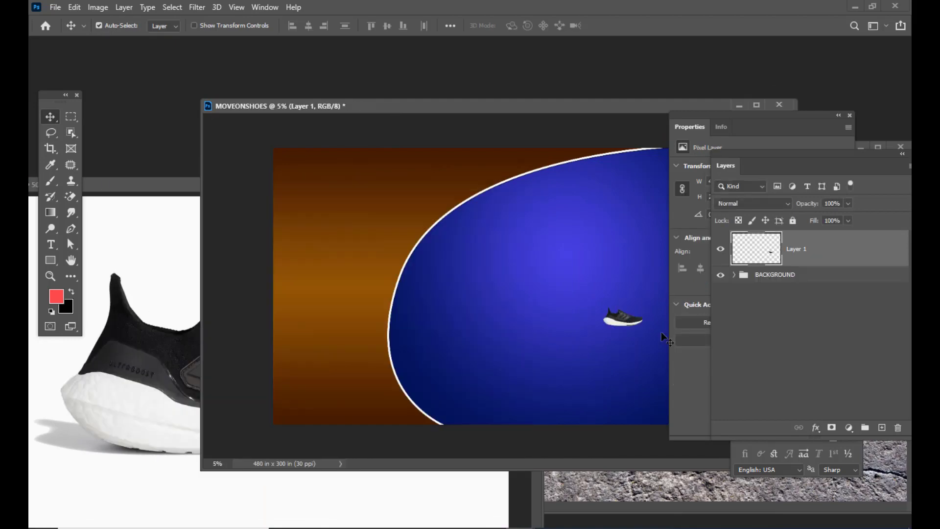
{"action": "left_click_drag", "start_coordinate": [440, 102], "coordinate": [372, 98]}
{"action": "left_click_drag", "start_coordinate": [558, 326], "coordinate": [527, 311]}
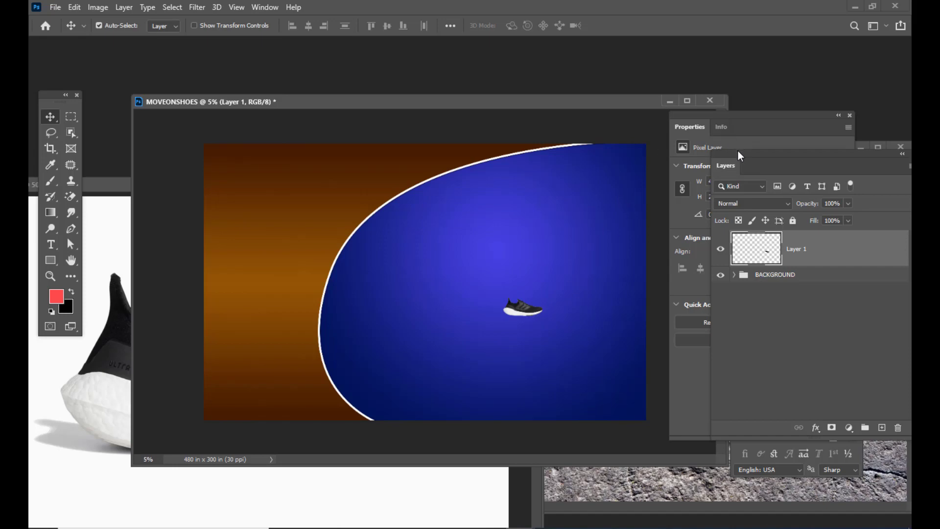
Step: Convert the shoe's Layer 1 to a smart object
{"action": "left_click_drag", "start_coordinate": [738, 152], "coordinate": [657, 161]}
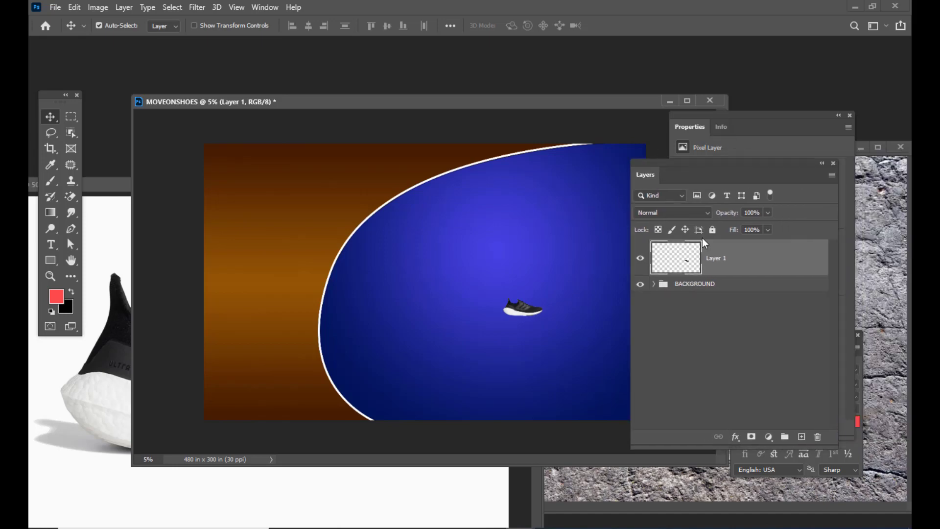
{"action": "right_click", "coordinate": [737, 255]}
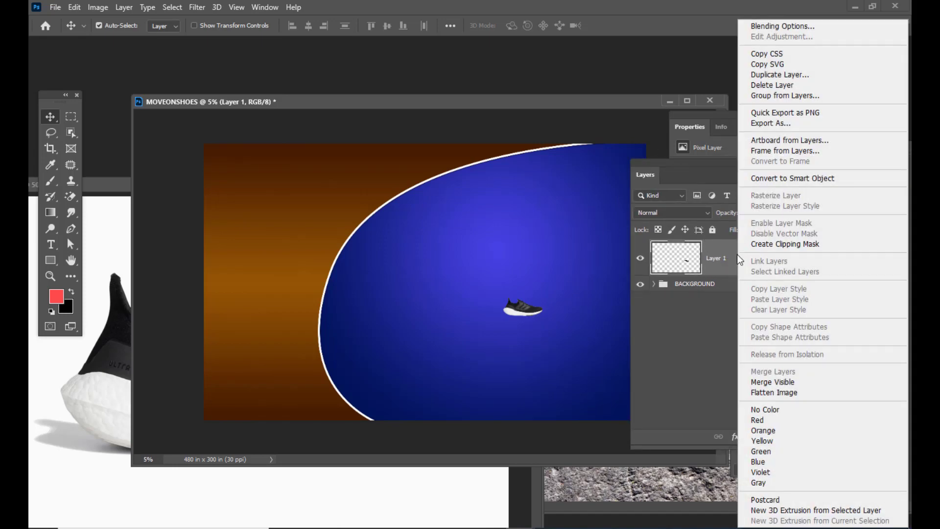
{"action": "left_click", "coordinate": [786, 179]}
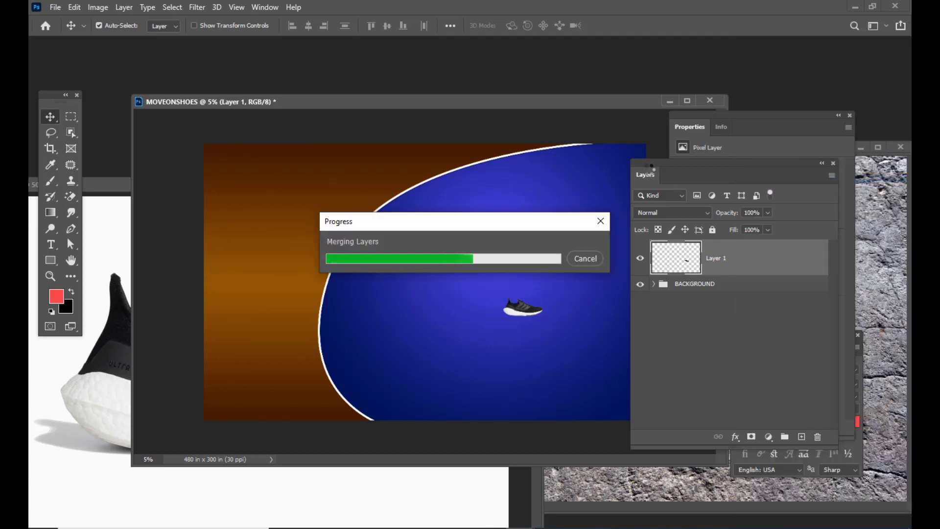
{"action": "left_click_drag", "start_coordinate": [653, 167], "coordinate": [696, 165]}
Step: Scale the shoe to about 562%, rotate it about -23.2° and center it on the blue shape with Free Transform
{"action": "key", "text": "ctrl+t"}
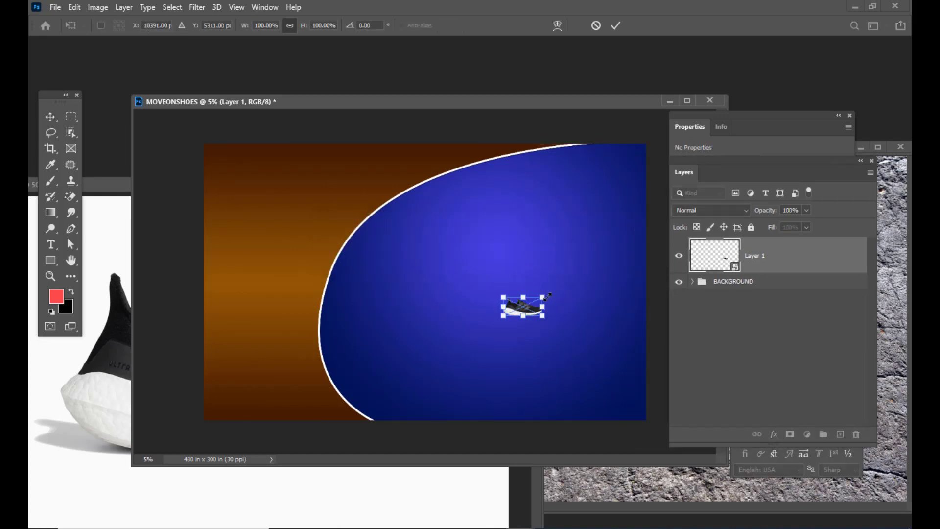
{"action": "left_click_drag", "start_coordinate": [542, 295], "coordinate": [618, 264]}
{"action": "left_click_drag", "start_coordinate": [532, 311], "coordinate": [510, 292]}
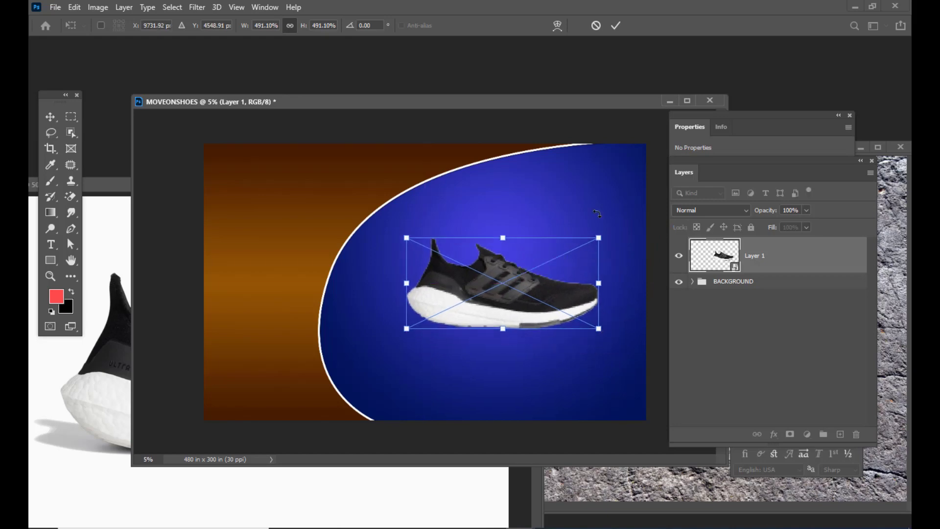
{"action": "mouse_move", "coordinate": [598, 239]}
{"action": "left_mouse_down"}
{"action": "mouse_move", "coordinate": [625, 223]}
{"action": "mouse_move", "coordinate": [612, 231]}
{"action": "left_mouse_up"}
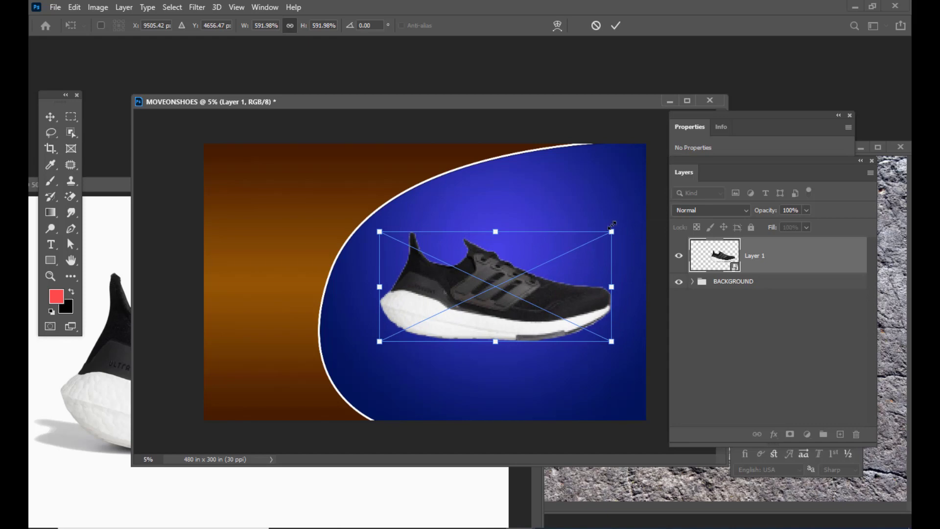
{"action": "left_click_drag", "start_coordinate": [623, 343], "coordinate": [632, 293]}
{"action": "mouse_move", "coordinate": [580, 188]}
{"action": "left_mouse_down"}
{"action": "mouse_move", "coordinate": [588, 147]}
{"action": "mouse_move", "coordinate": [562, 216]}
{"action": "mouse_move", "coordinate": [587, 155]}
{"action": "mouse_move", "coordinate": [575, 182]}
{"action": "left_mouse_up"}
{"action": "left_click_drag", "start_coordinate": [537, 264], "coordinate": [538, 265]}
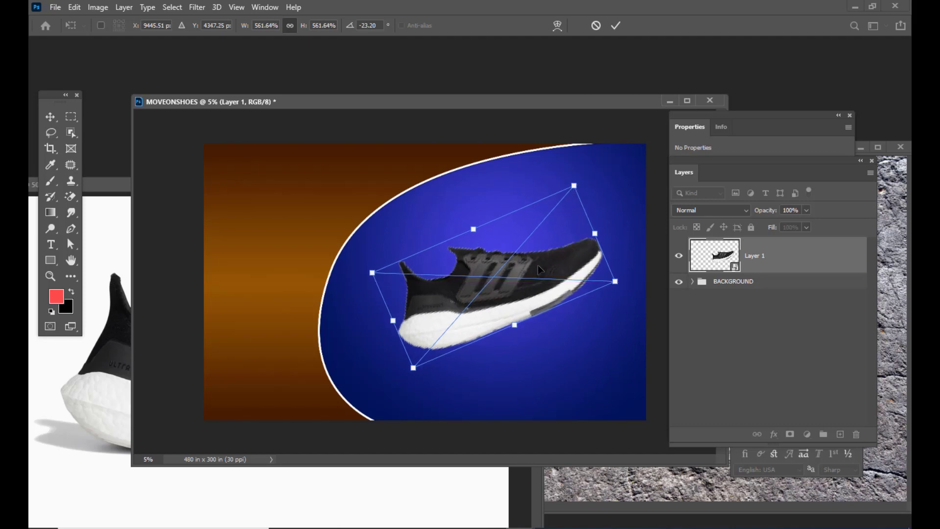
{"action": "key", "text": "Return"}
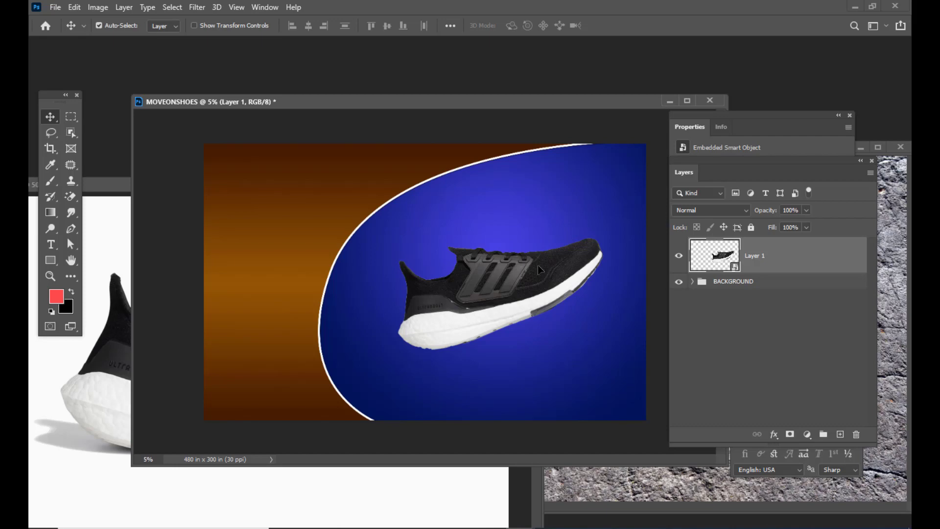
Step: Add a white inside Stroke of 24 px to the shoe layer in Layer Style
{"action": "left_click_drag", "start_coordinate": [512, 102], "coordinate": [495, 104]}
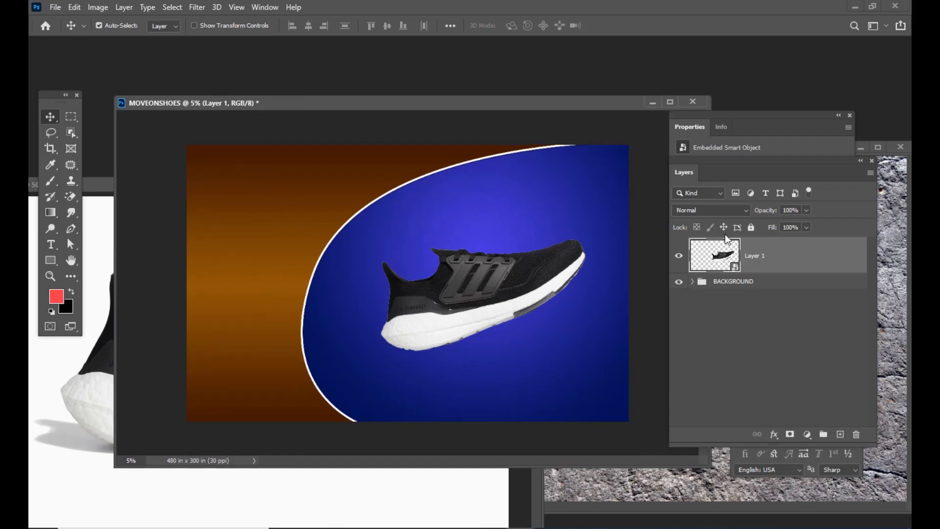
{"action": "left_click_drag", "start_coordinate": [403, 104], "coordinate": [381, 103]}
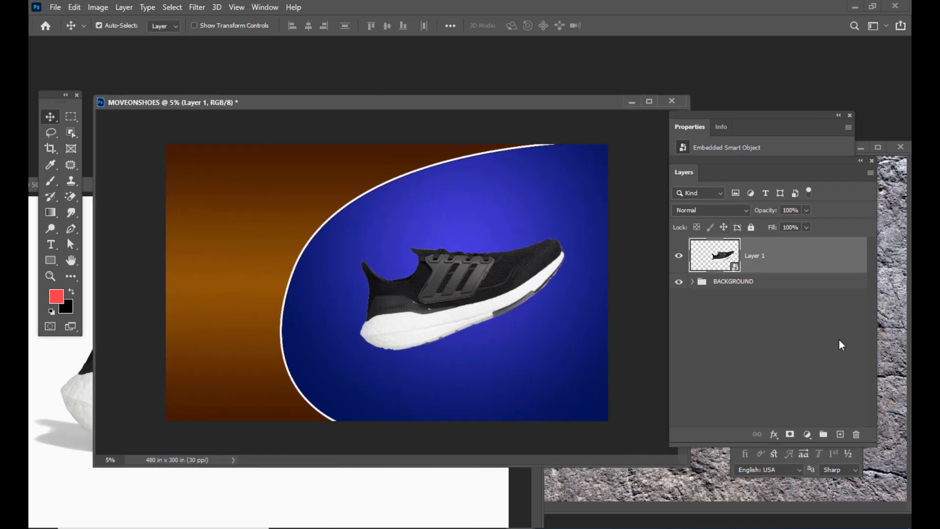
{"action": "double_click", "coordinate": [803, 262]}
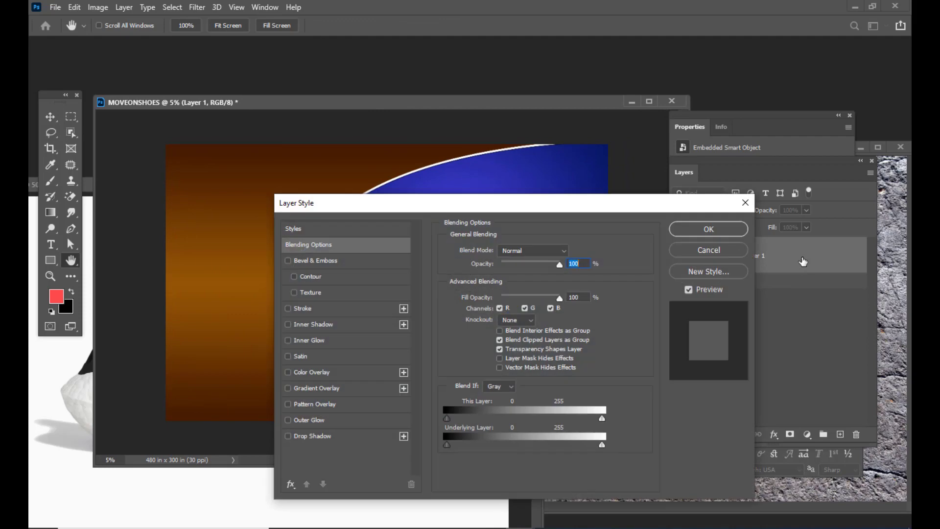
{"action": "left_click_drag", "start_coordinate": [457, 212], "coordinate": [685, 136]}
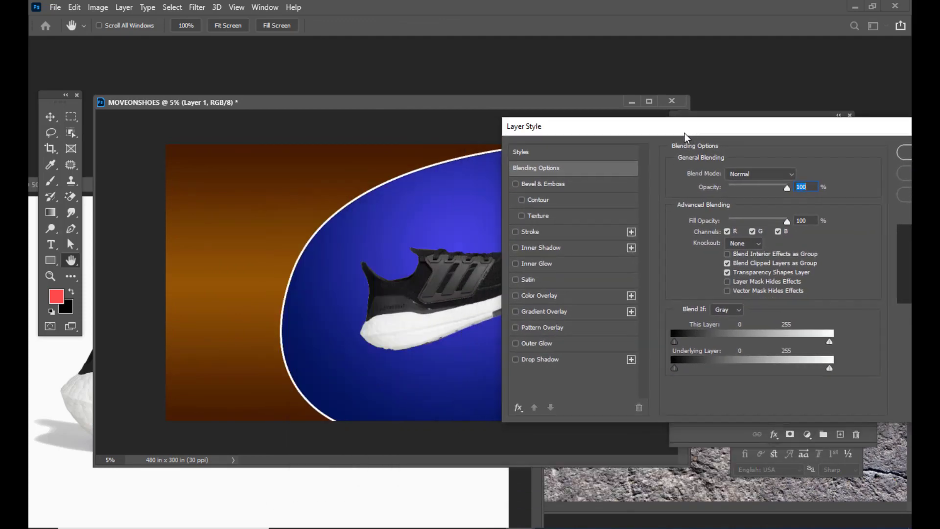
{"action": "left_click_drag", "start_coordinate": [626, 137], "coordinate": [667, 130]}
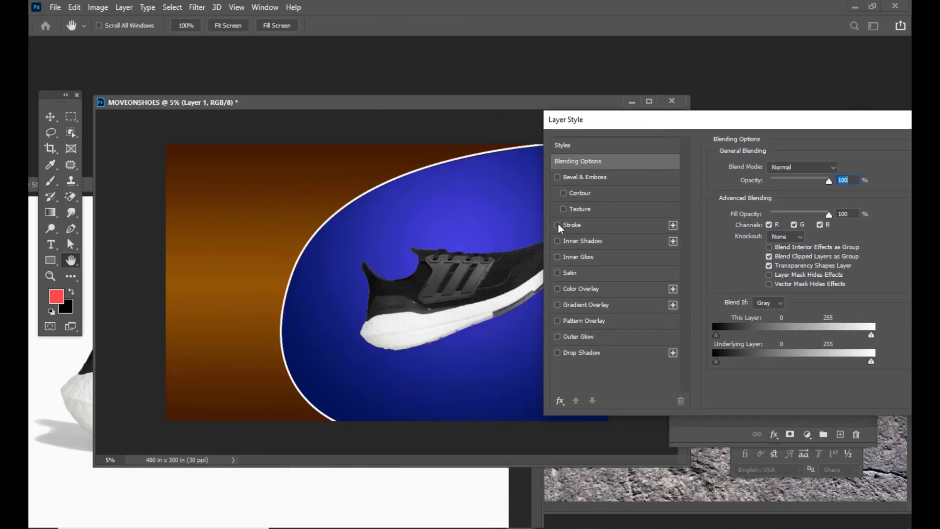
{"action": "left_click", "coordinate": [557, 225]}
{"action": "left_click", "coordinate": [603, 228]}
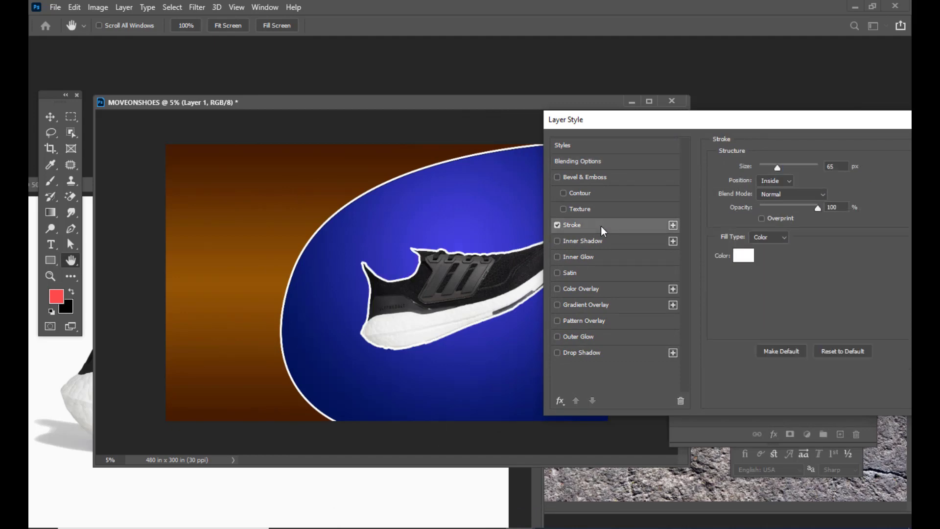
{"action": "left_click_drag", "start_coordinate": [777, 168], "coordinate": [769, 169]}
Step: Add a yellow Outer Glow to the shoe with 15% spread and 81 px size, and apply the layer style
{"action": "left_click", "coordinate": [558, 336]}
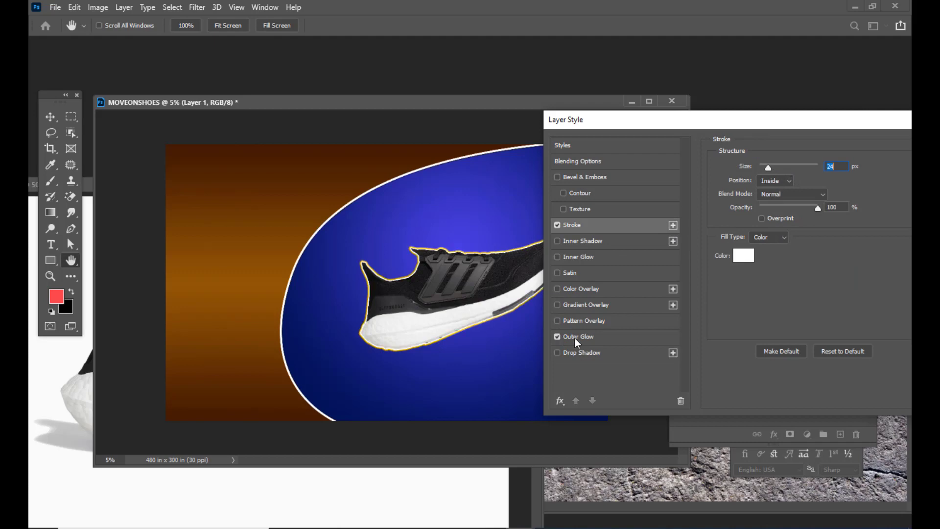
{"action": "left_click", "coordinate": [605, 337]}
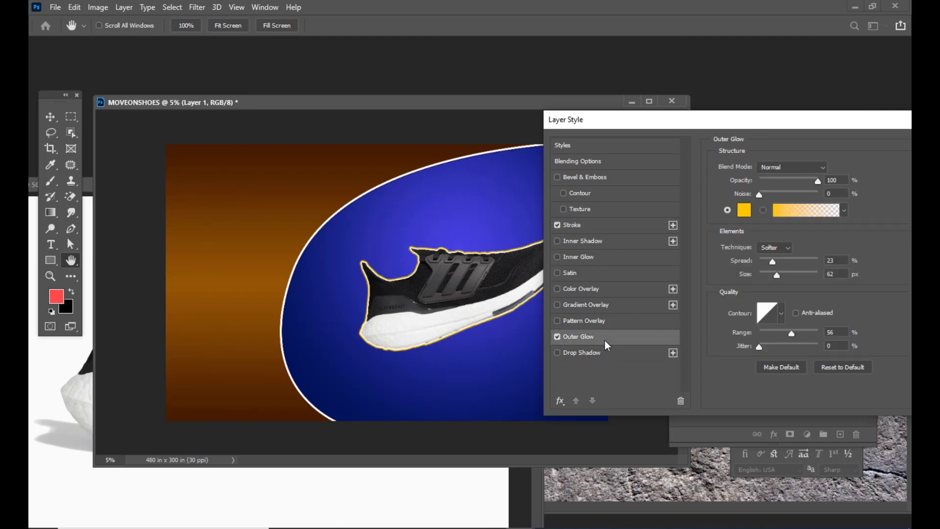
{"action": "left_click_drag", "start_coordinate": [775, 277], "coordinate": [768, 262]}
{"action": "left_click", "coordinate": [781, 275]}
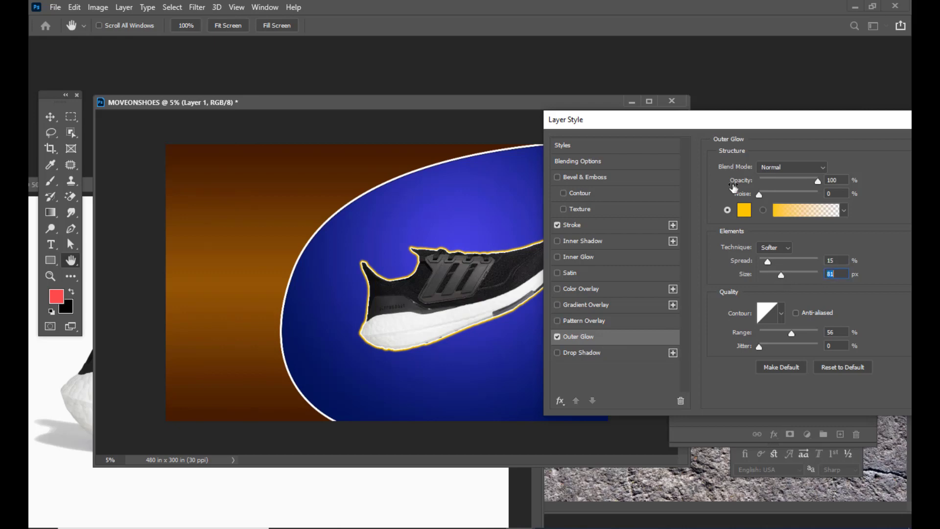
{"action": "left_click_drag", "start_coordinate": [717, 120], "coordinate": [505, 225]}
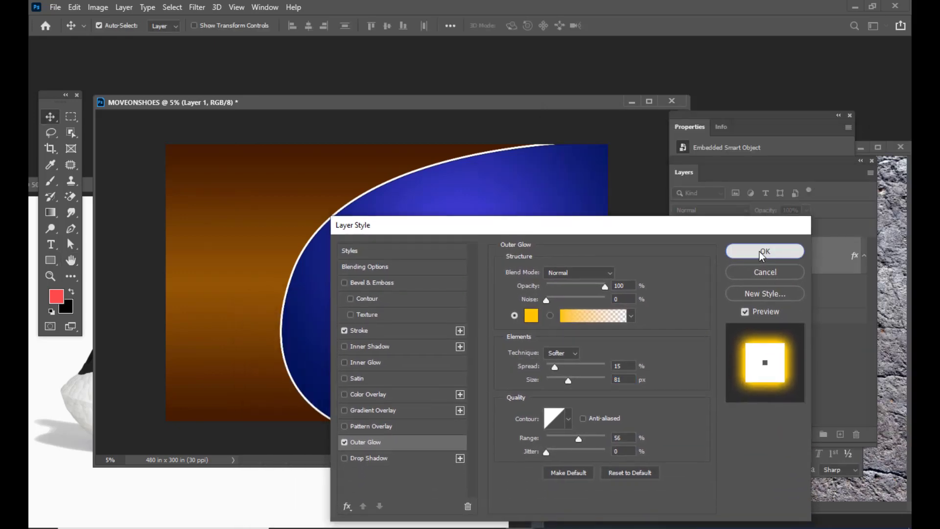
{"action": "left_click", "coordinate": [764, 251]}
Step: Scale the shoe to about 578% and rotate it to about -25° with Free Transform
{"action": "left_click_drag", "start_coordinate": [694, 160], "coordinate": [702, 153]}
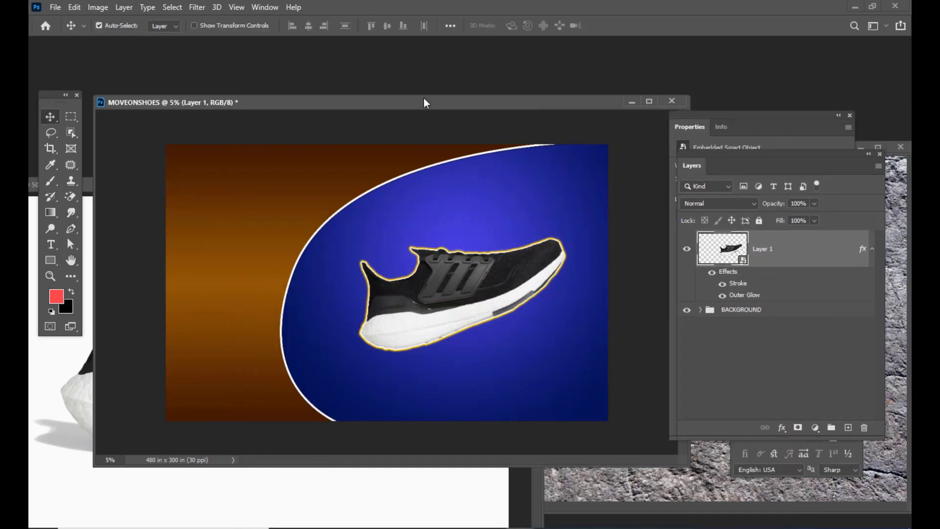
{"action": "left_click_drag", "start_coordinate": [420, 103], "coordinate": [428, 85]}
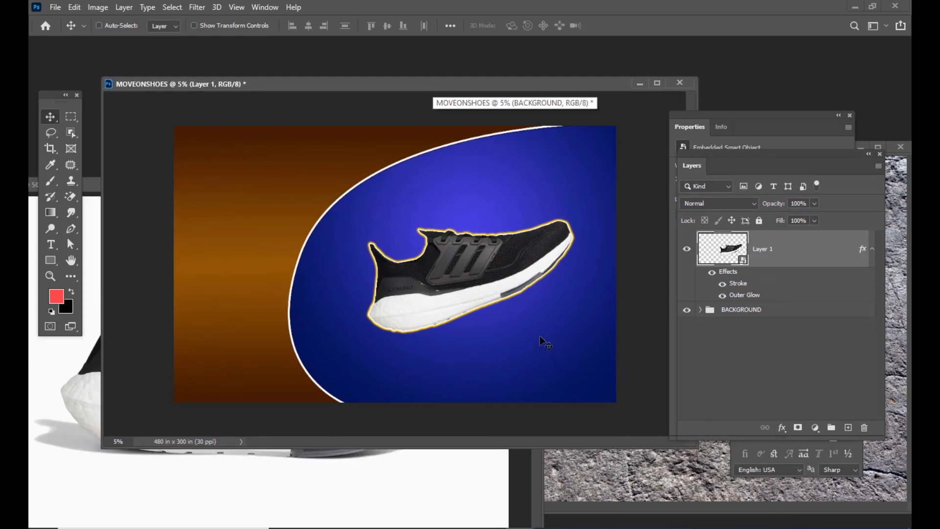
{"action": "key", "text": "ctrl+t"}
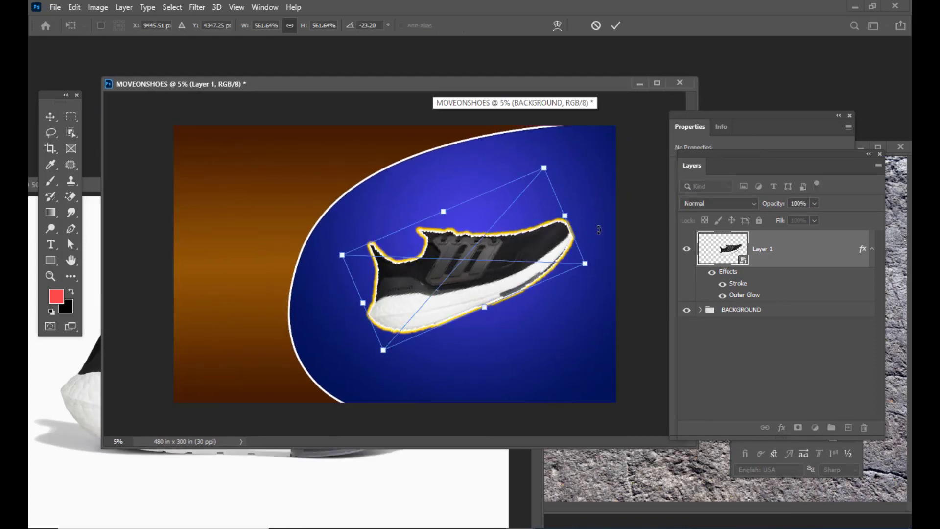
{"action": "left_click_drag", "start_coordinate": [586, 264], "coordinate": [596, 266]}
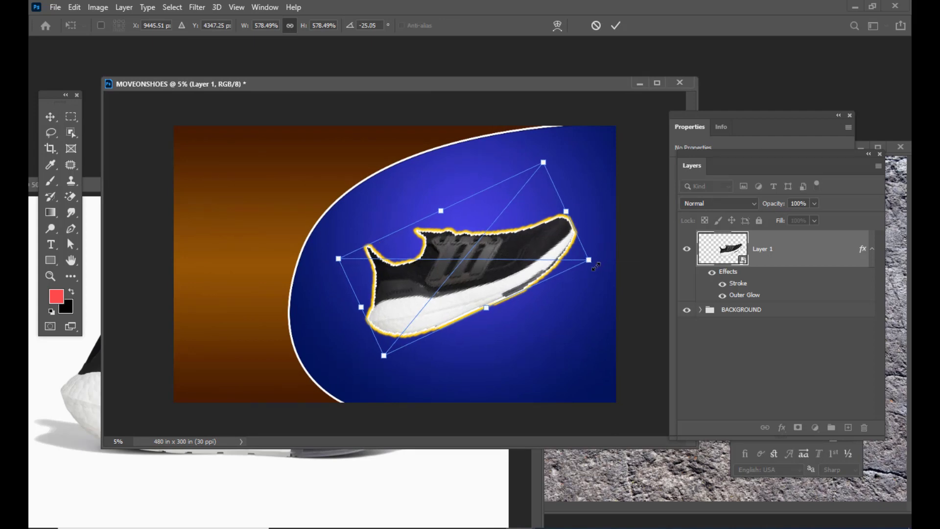
{"action": "key", "text": "Return"}
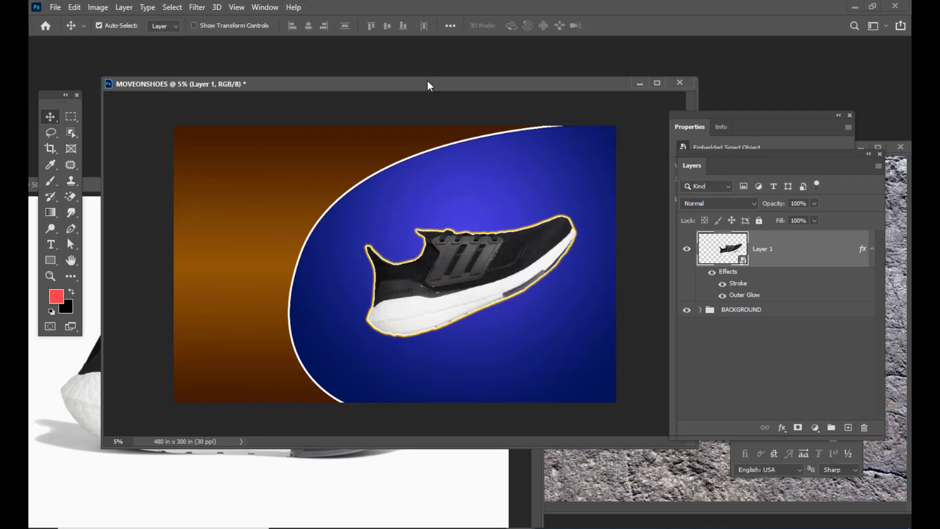
{"action": "left_click_drag", "start_coordinate": [427, 81], "coordinate": [447, 74]}
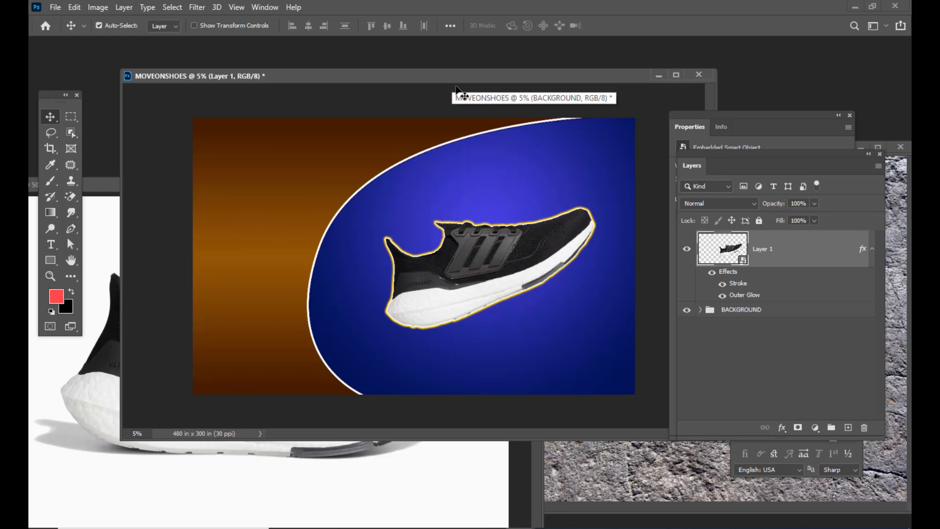
{"action": "mouse_move", "coordinate": [439, 76]}
{"action": "left_mouse_down"}
{"action": "mouse_move", "coordinate": [452, 72]}
{"action": "mouse_move", "coordinate": [442, 78]}
{"action": "left_mouse_up"}
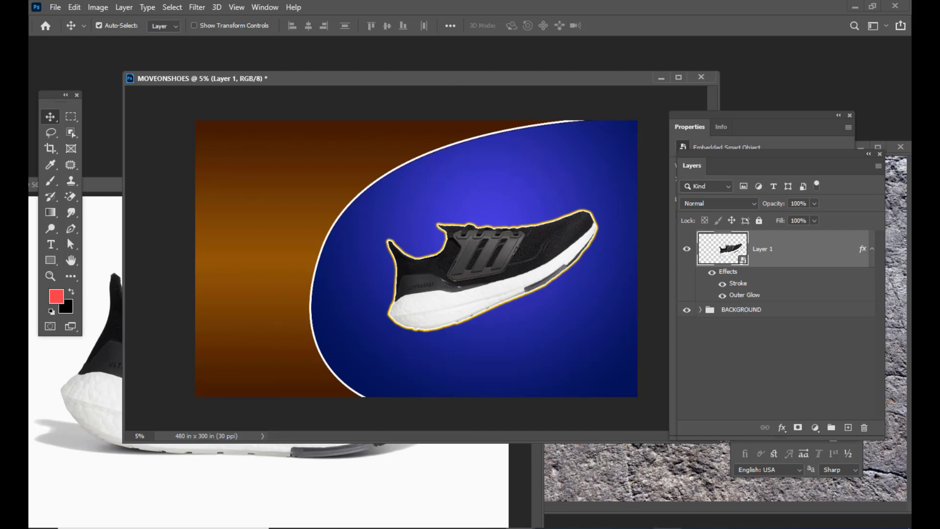
Step: Switch to the Notepad brief, copy the word MOVEON, and return to Photoshop
{"action": "key", "text": "alt+Tab"}
{"action": "left_click_drag", "start_coordinate": [411, 14], "coordinate": [661, 97]}
{"action": "left_click_drag", "start_coordinate": [549, 251], "coordinate": [526, 250]}
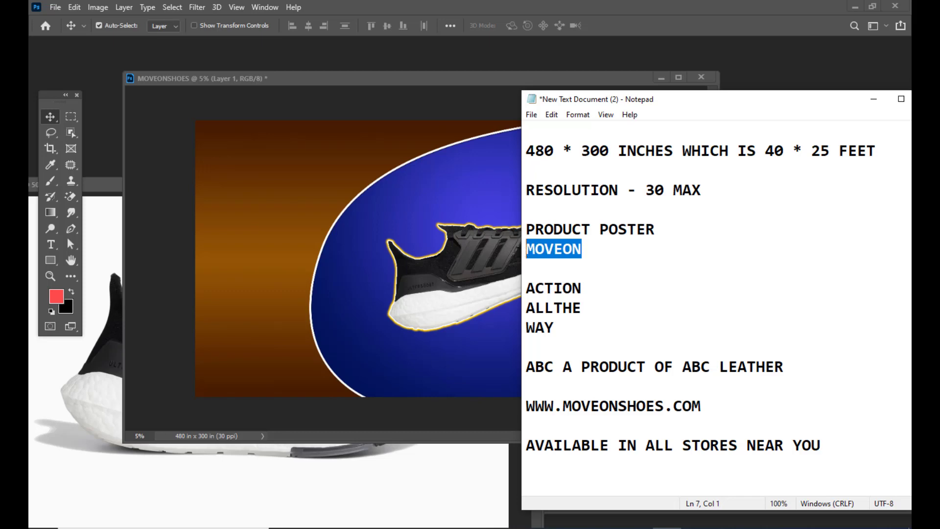
{"action": "right_click", "coordinate": [558, 251]}
{"action": "left_click", "coordinate": [587, 289]}
{"action": "left_click", "coordinate": [841, 100]}
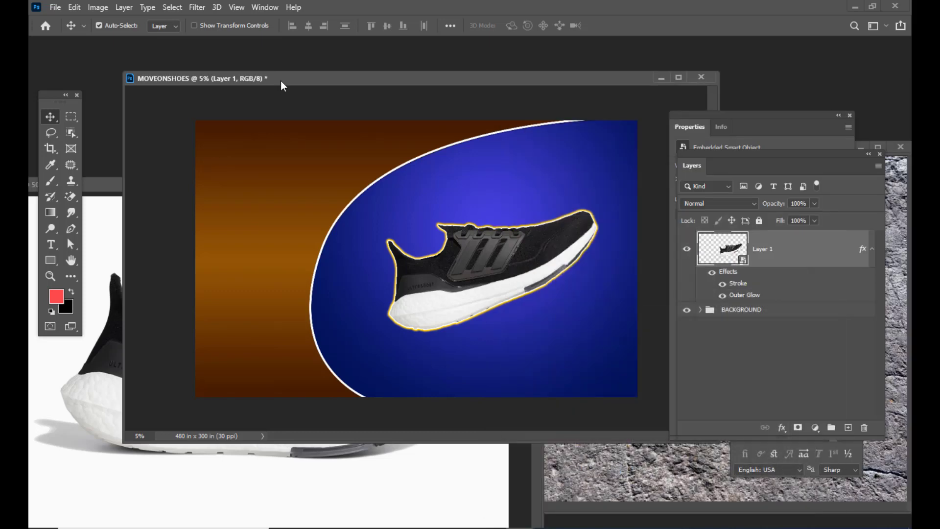
Step: Paste MOVEON as a new text layer on the upper part of the brown area
{"action": "left_click_drag", "start_coordinate": [284, 83], "coordinate": [330, 87]}
{"action": "left_click", "coordinate": [51, 244]}
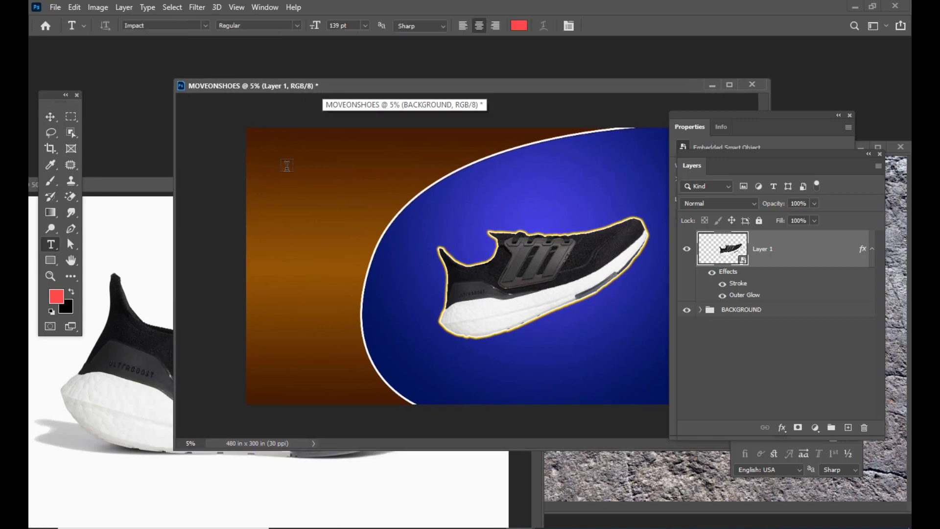
{"action": "left_click", "coordinate": [288, 171]}
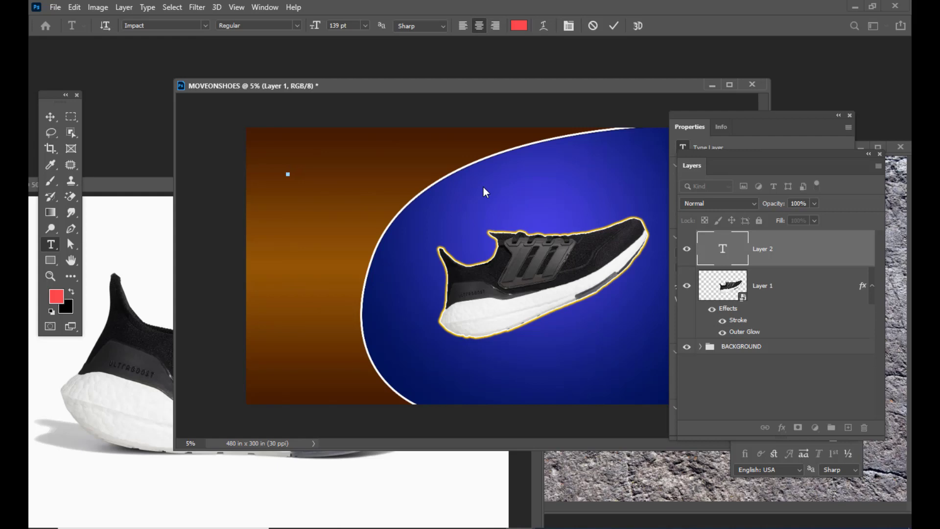
{"action": "key", "text": "ctrl"}
{"action": "left_click", "coordinate": [50, 117]}
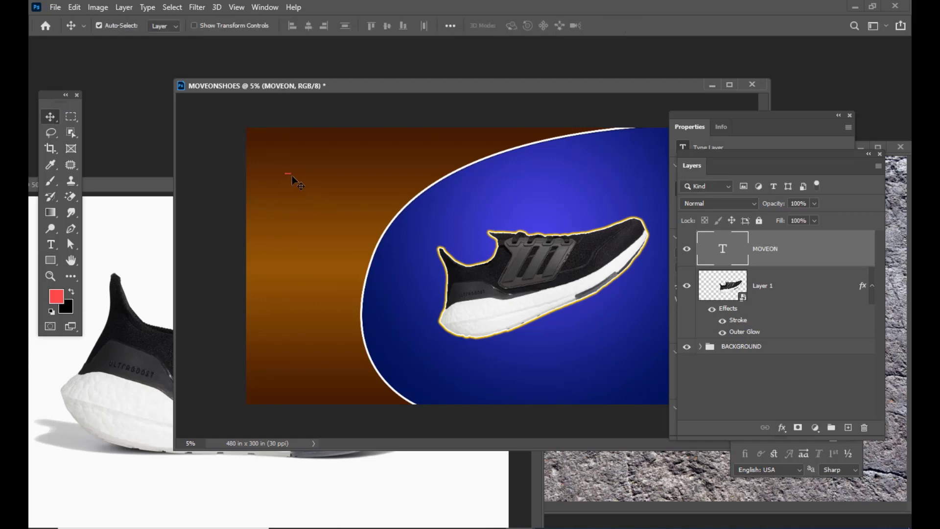
Step: Enlarge the MOVEON text to about a quarter of the canvas width in the brown area's upper-left corner
{"action": "key", "text": "ctrl+t"}
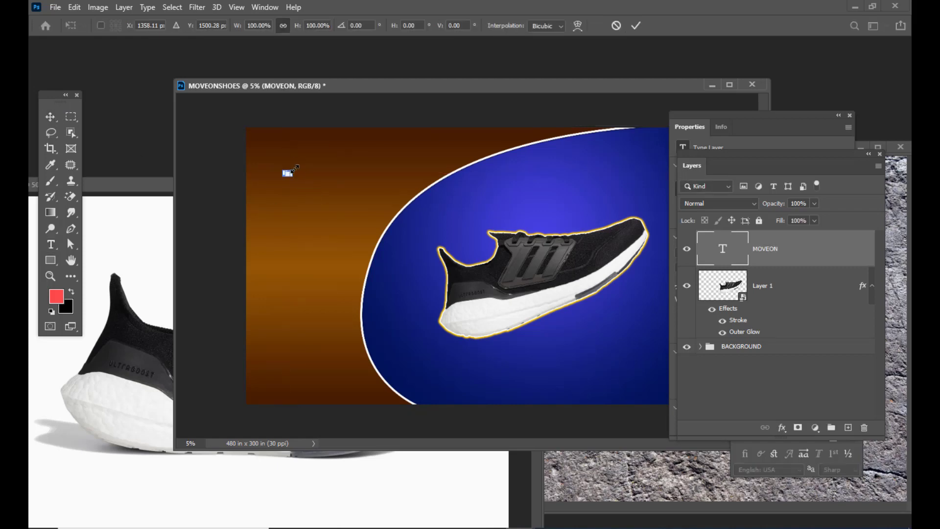
{"action": "left_click_drag", "start_coordinate": [296, 168], "coordinate": [340, 171]}
{"action": "key", "text": "Return"}
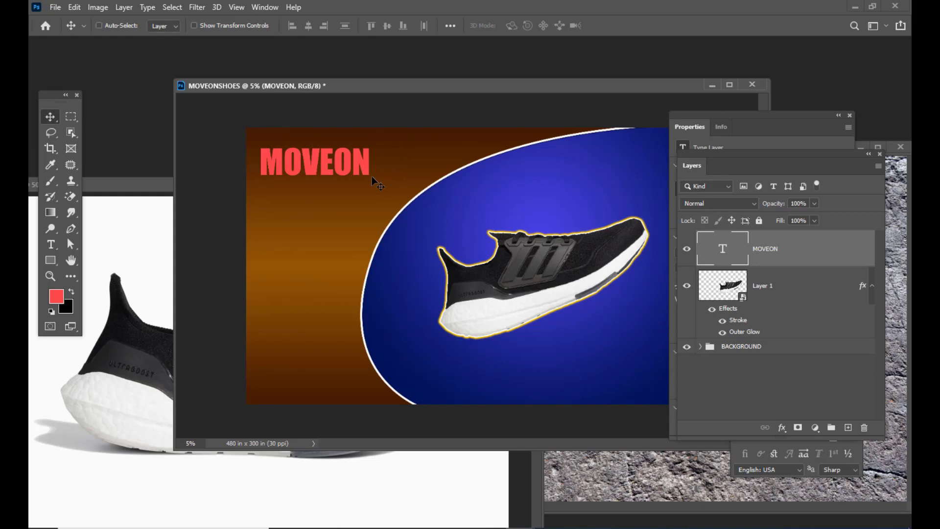
Step: Shift the MOVEON text slightly right and skew it into a forward italic slant
{"action": "key", "text": "ctrl+t"}
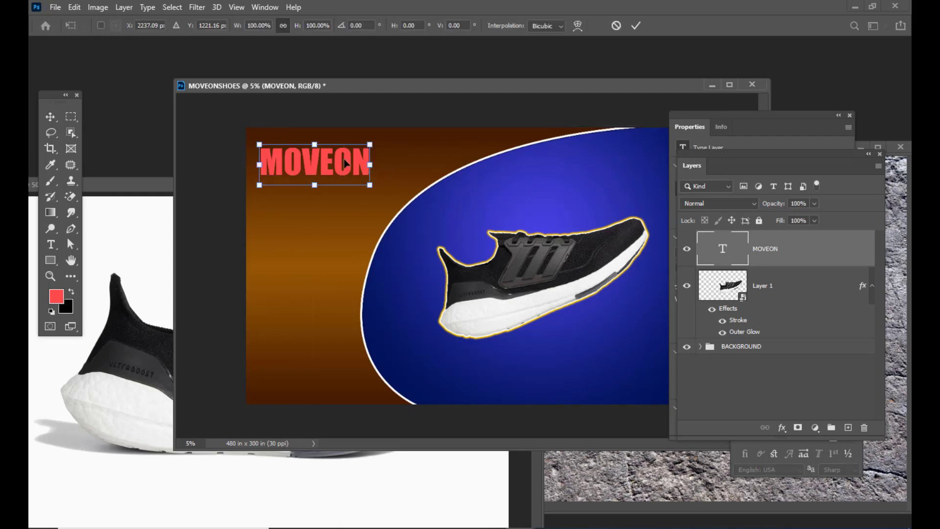
{"action": "left_click_drag", "start_coordinate": [345, 163], "coordinate": [350, 165]}
{"action": "right_click", "coordinate": [351, 162]}
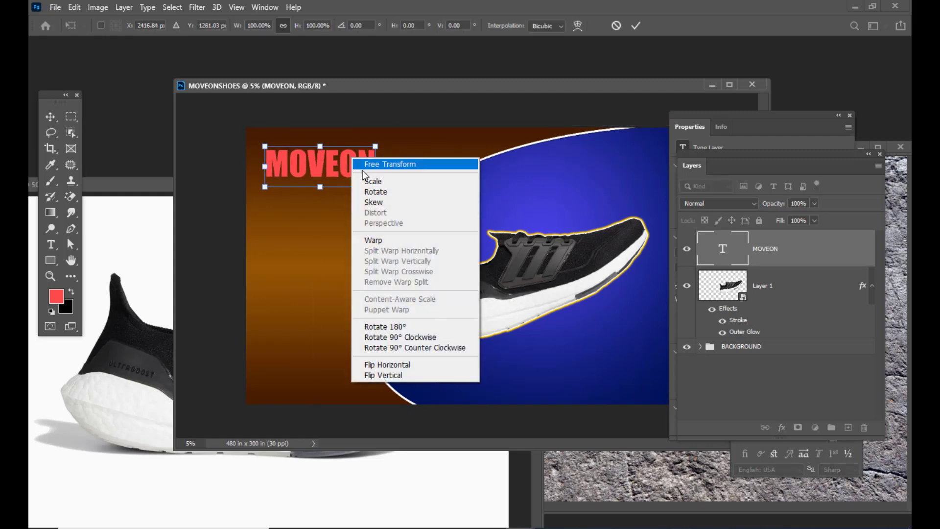
{"action": "left_click", "coordinate": [374, 201]}
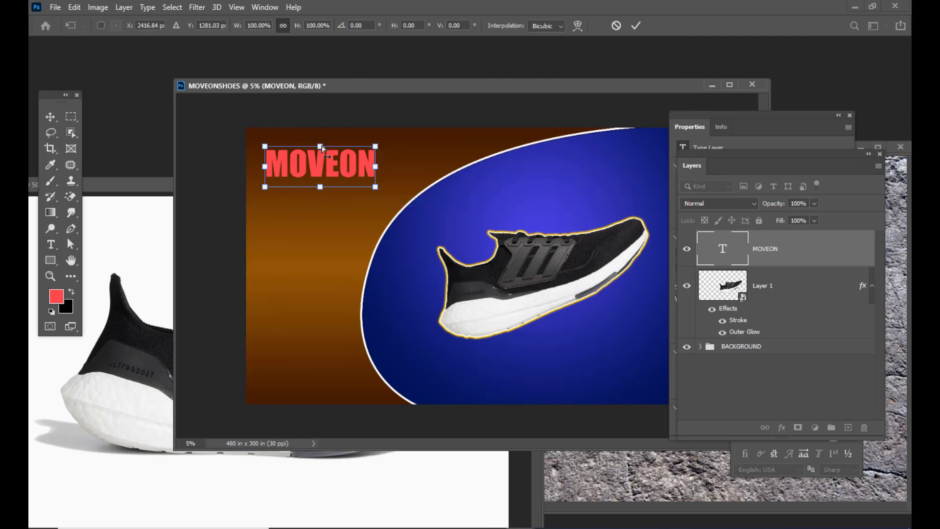
{"action": "left_click_drag", "start_coordinate": [322, 147], "coordinate": [327, 173]}
{"action": "key", "text": "Return"}
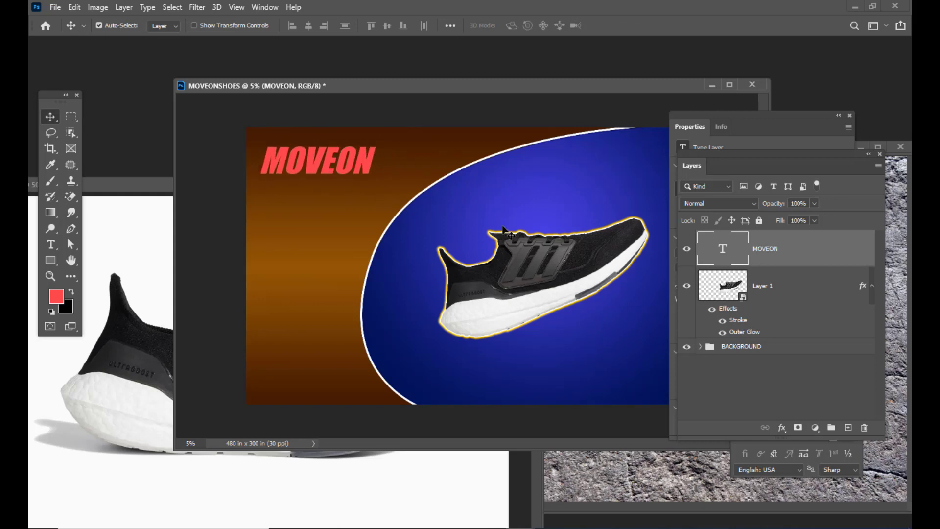
Step: Nudge the MOVEON text slightly downward
{"action": "key", "text": "Down"}
{"action": "key", "text": "Down"}
{"action": "key", "text": "Down"}
{"action": "key", "text": "Down"}
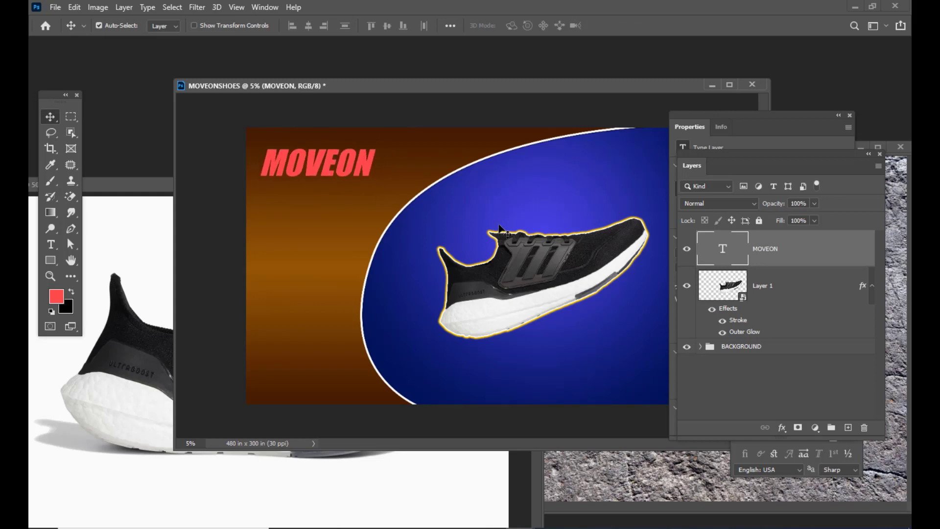
{"action": "left_click_drag", "start_coordinate": [441, 86], "coordinate": [424, 89]}
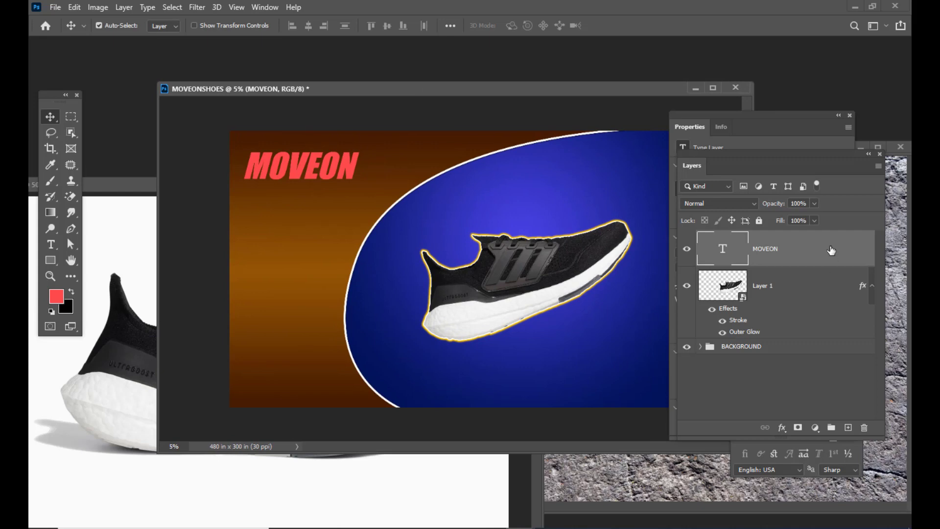
{"action": "left_click_drag", "start_coordinate": [330, 89], "coordinate": [326, 82]}
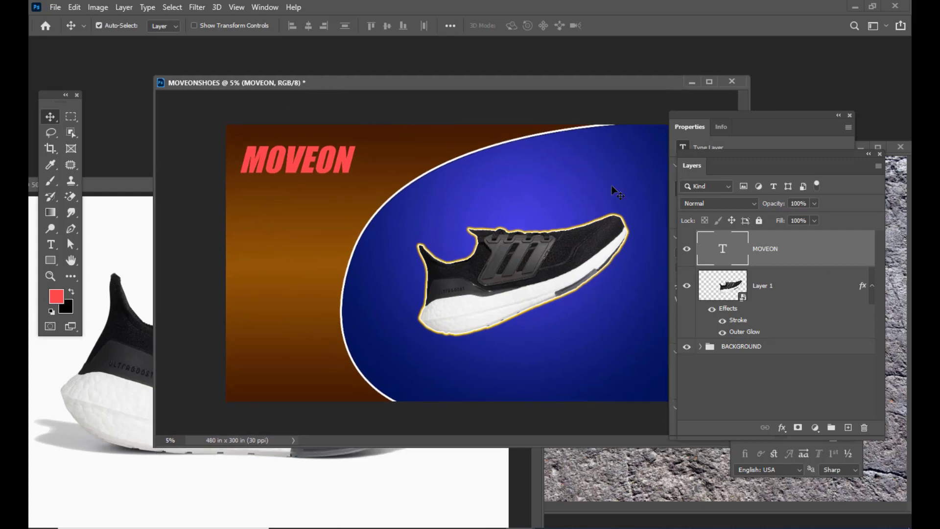
Step: Enable a Gradient Overlay on the MOVEON text layer in Layer Style
{"action": "double_click", "coordinate": [799, 250]}
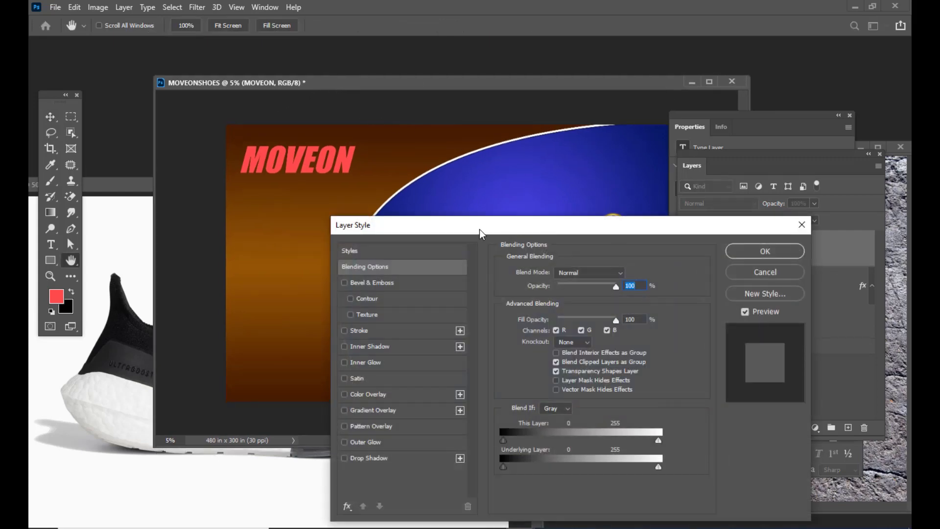
{"action": "left_click_drag", "start_coordinate": [479, 232], "coordinate": [690, 100]}
{"action": "left_click", "coordinate": [554, 277]}
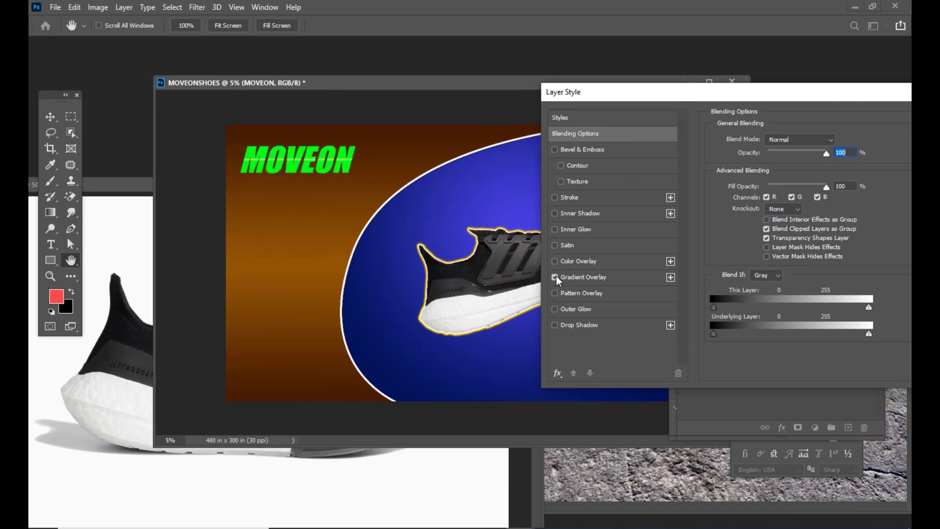
{"action": "left_click", "coordinate": [585, 276]}
Step: Set the first color stop of the MOVEON overlay gradient to yellow #fcf900
{"action": "left_click", "coordinate": [779, 169]}
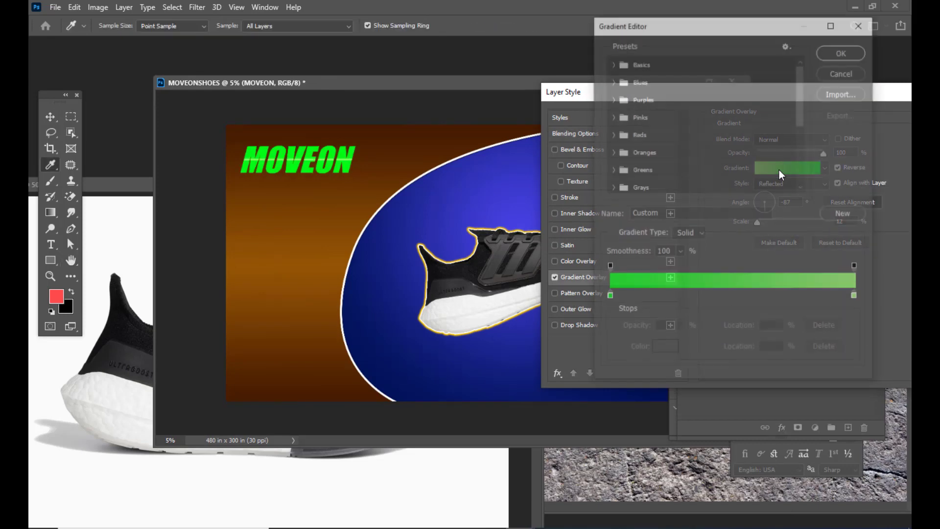
{"action": "left_click", "coordinate": [608, 297]}
{"action": "double_click", "coordinate": [608, 298]}
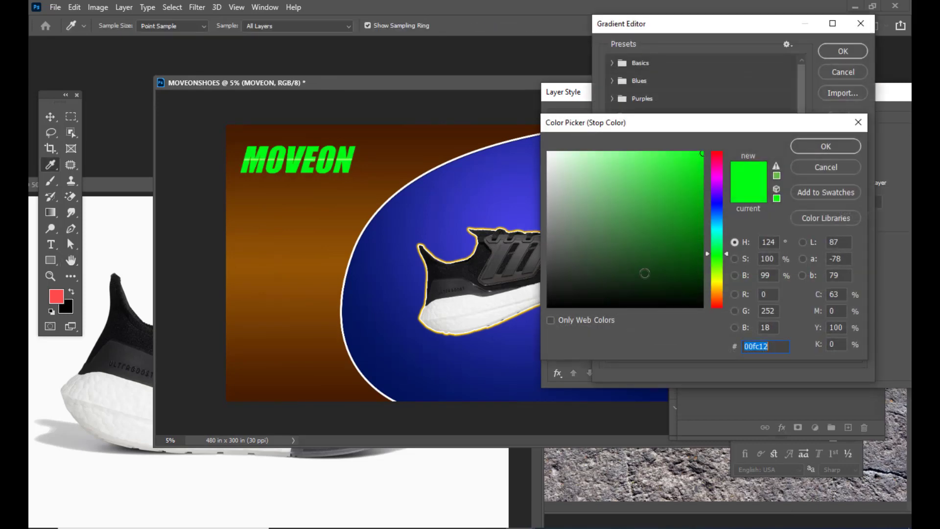
{"action": "left_click", "coordinate": [717, 282]}
{"action": "left_click", "coordinate": [700, 151]}
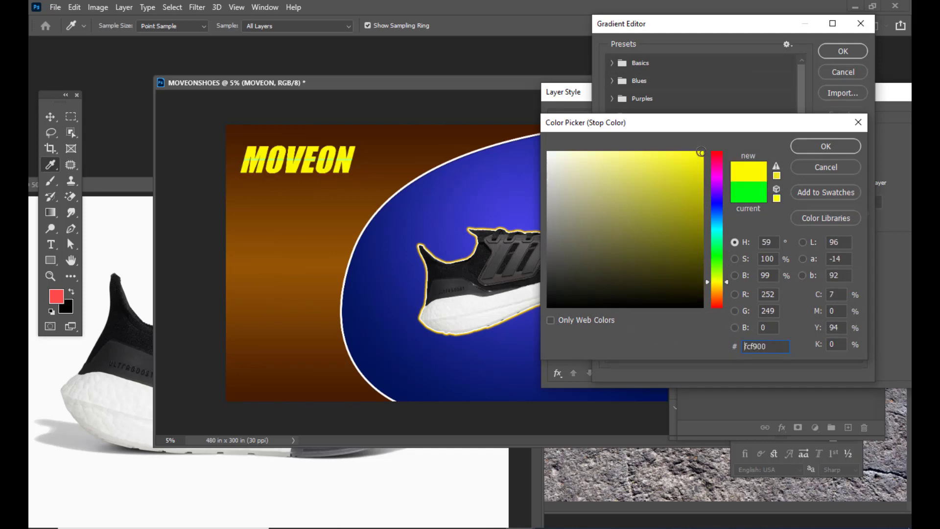
{"action": "left_click", "coordinate": [803, 146]}
Step: Open the color of the overlay gradient's end stop for editing
{"action": "double_click", "coordinate": [854, 297]}
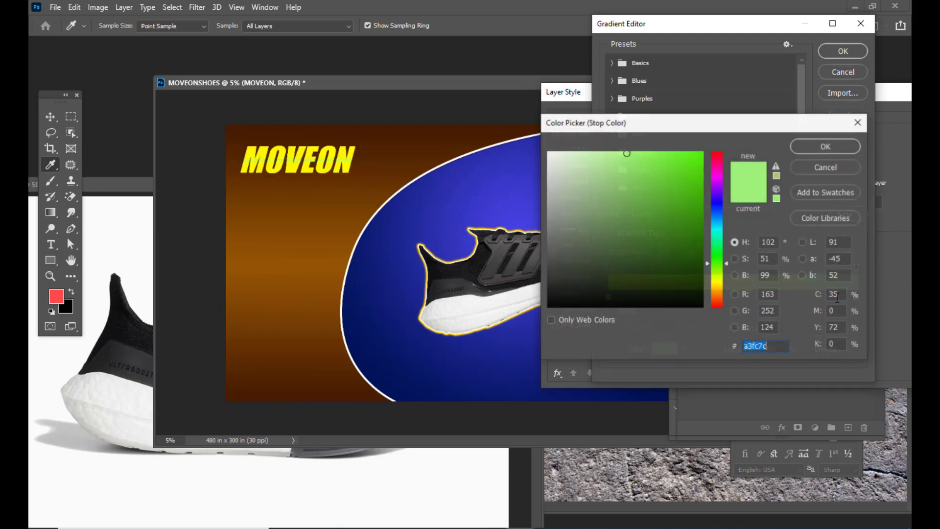
Step: Set the gradient's end colour stop to pure red and accept the yellow-to-red gradient
{"action": "left_click_drag", "start_coordinate": [718, 296], "coordinate": [717, 312]}
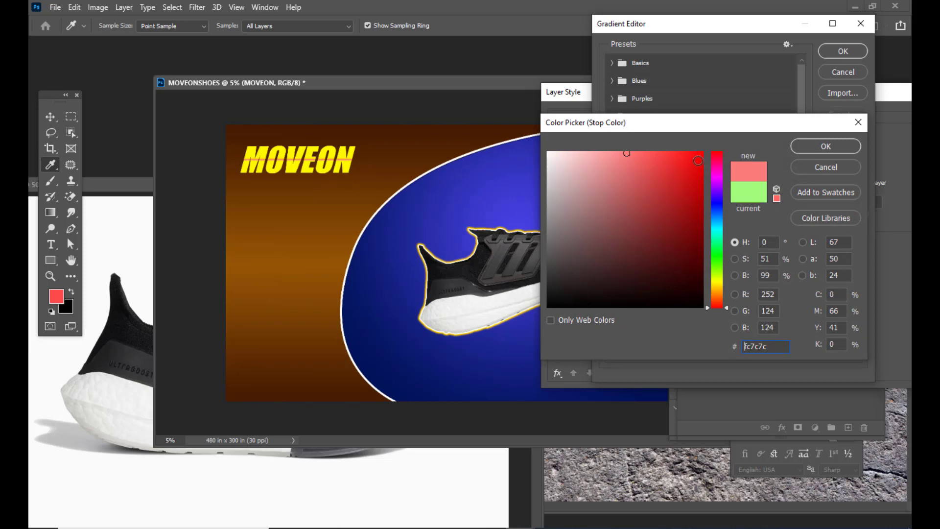
{"action": "left_click", "coordinate": [703, 151]}
{"action": "left_click", "coordinate": [814, 146]}
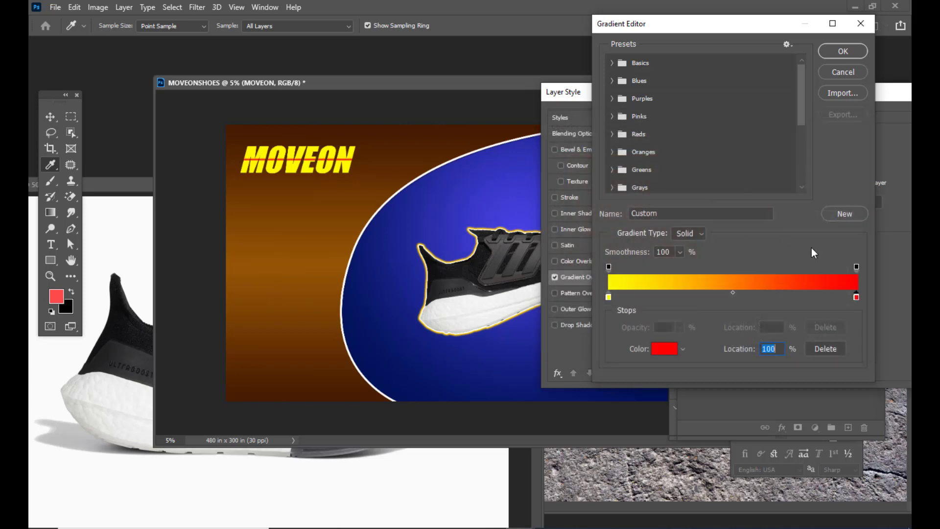
{"action": "left_click", "coordinate": [845, 51]}
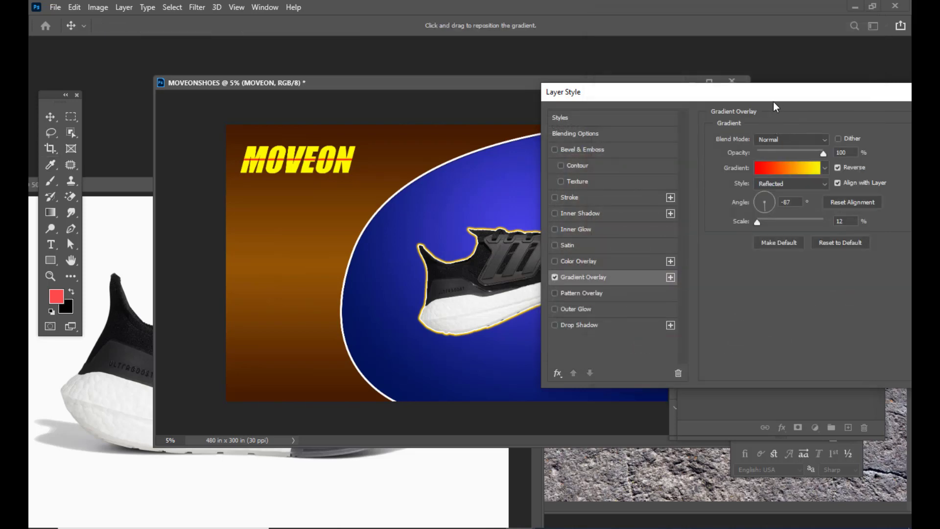
Step: Turn off Reverse for the MOVEON gradient overlay and set its scale to 86%
{"action": "left_click_drag", "start_coordinate": [774, 91], "coordinate": [753, 91]}
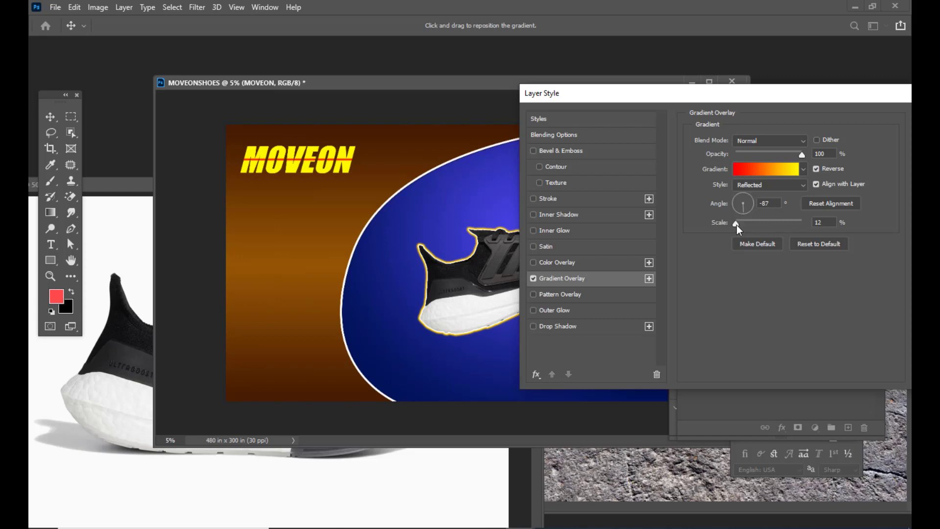
{"action": "left_click_drag", "start_coordinate": [736, 225], "coordinate": [755, 225]}
{"action": "left_click", "coordinate": [816, 168]}
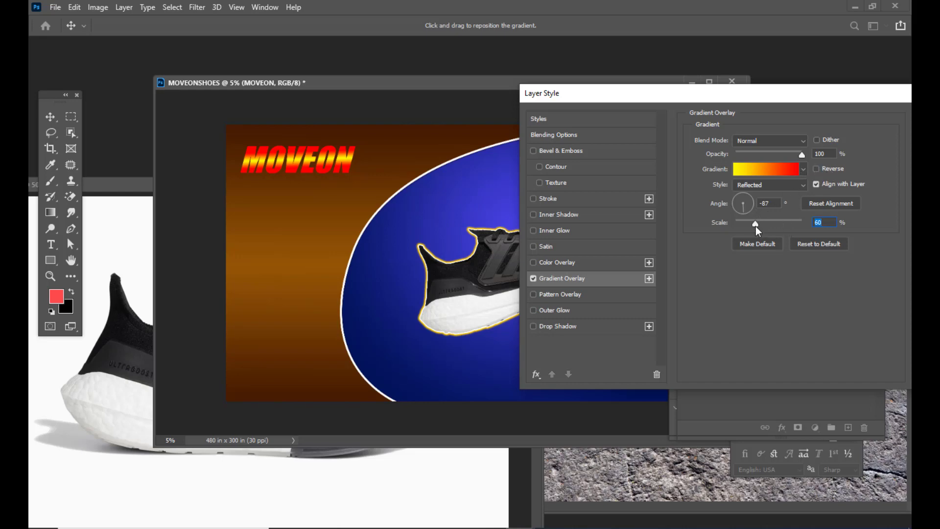
{"action": "left_click_drag", "start_coordinate": [755, 222], "coordinate": [769, 225]}
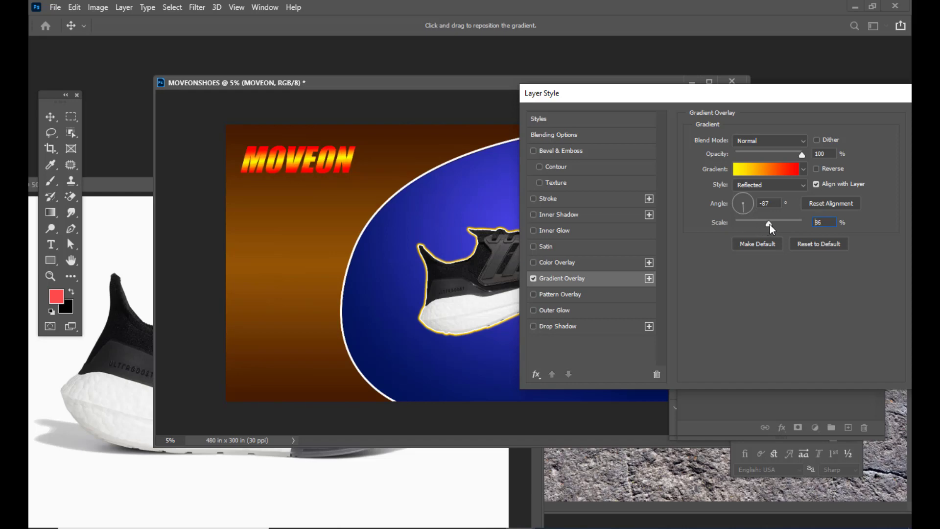
Step: Add a drop shadow to the MOVEON text with a size of 84 px
{"action": "mouse_move", "coordinate": [740, 94]}
{"action": "left_mouse_down"}
{"action": "mouse_move", "coordinate": [731, 98]}
{"action": "mouse_move", "coordinate": [743, 94]}
{"action": "left_mouse_up"}
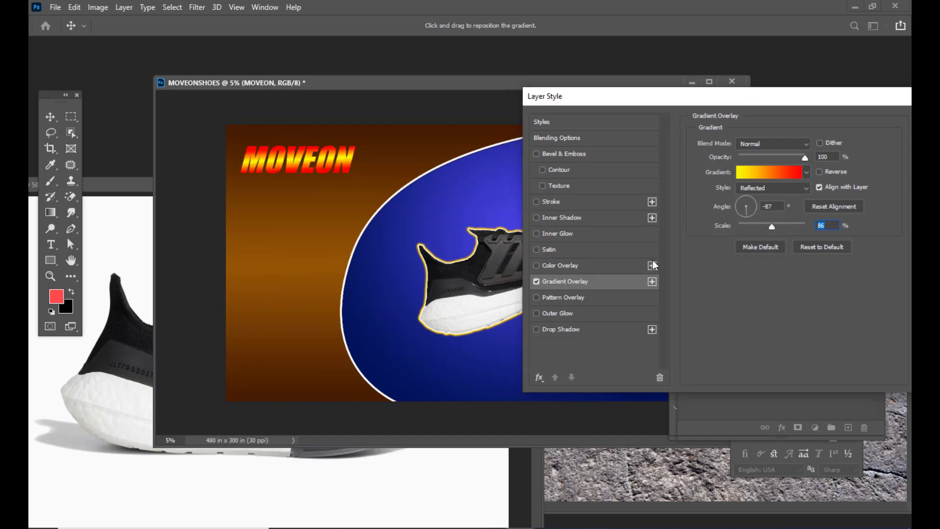
{"action": "left_click_drag", "start_coordinate": [598, 98], "coordinate": [608, 78]}
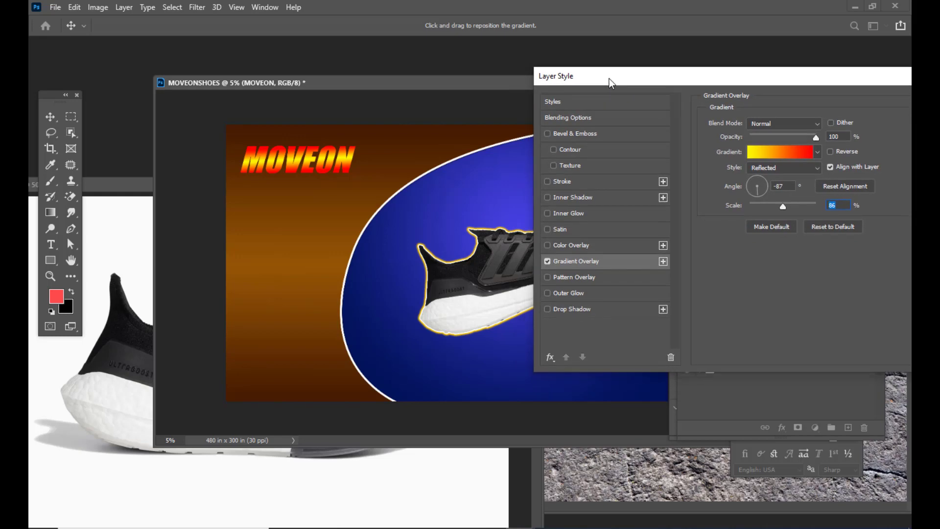
{"action": "left_click", "coordinate": [548, 309]}
{"action": "left_click", "coordinate": [577, 309]}
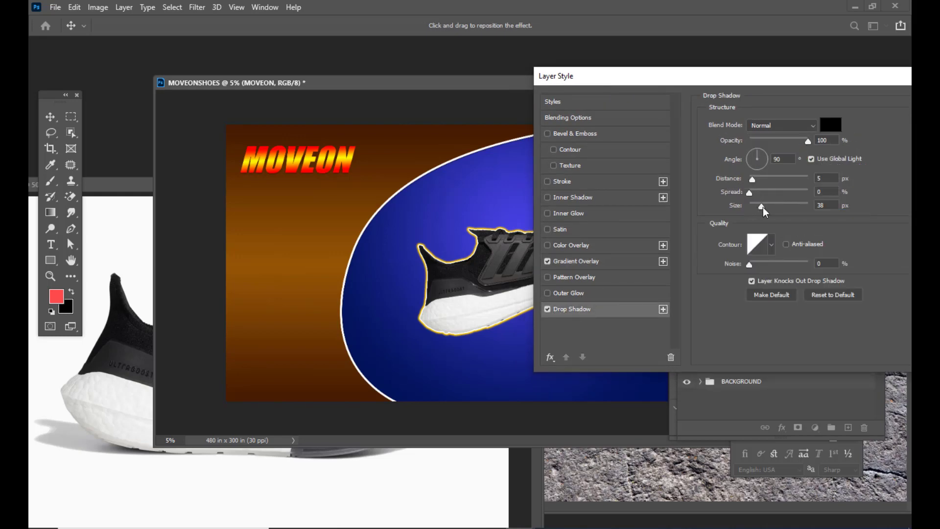
{"action": "left_click_drag", "start_coordinate": [762, 207], "coordinate": [772, 210]}
{"action": "left_click_drag", "start_coordinate": [736, 79], "coordinate": [743, 76]}
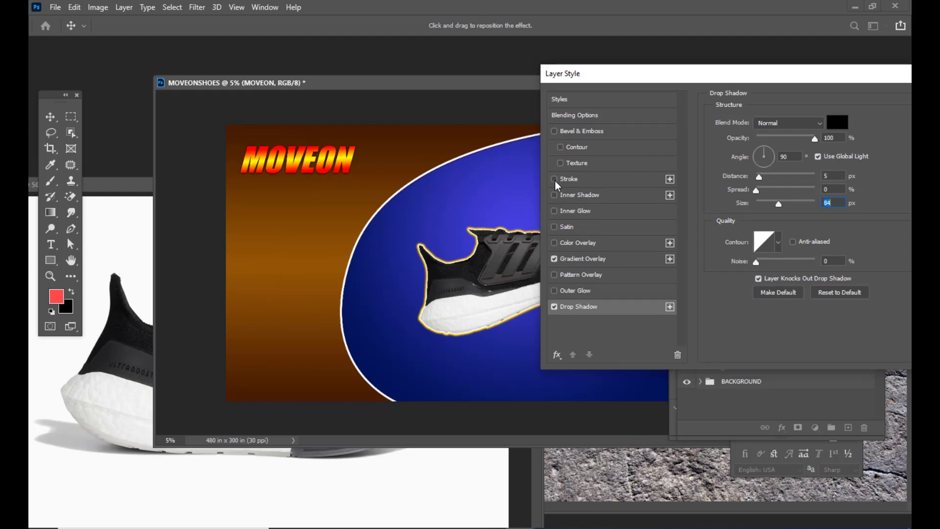
Step: Add a 16 px stroke positioned outside the MOVEON text and apply the layer style
{"action": "left_click", "coordinate": [555, 178]}
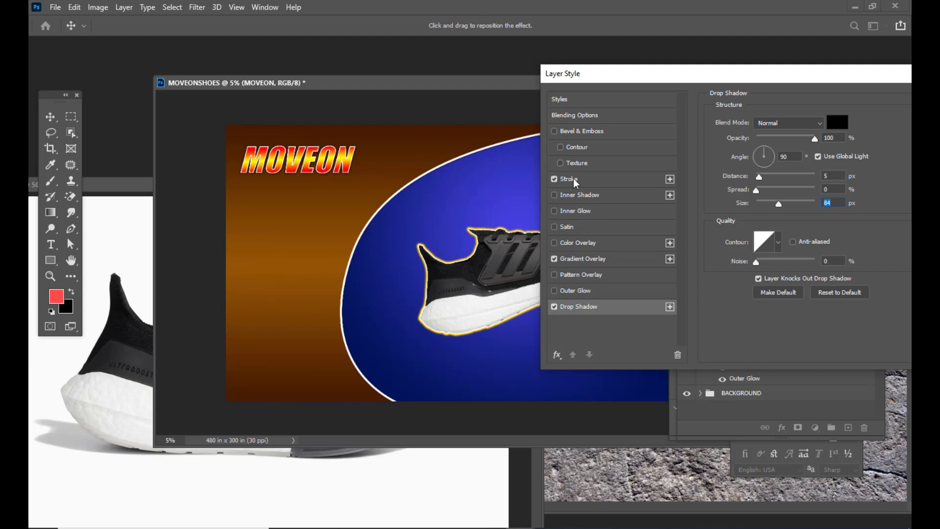
{"action": "left_click", "coordinate": [573, 178]}
{"action": "left_click_drag", "start_coordinate": [765, 122], "coordinate": [762, 122]}
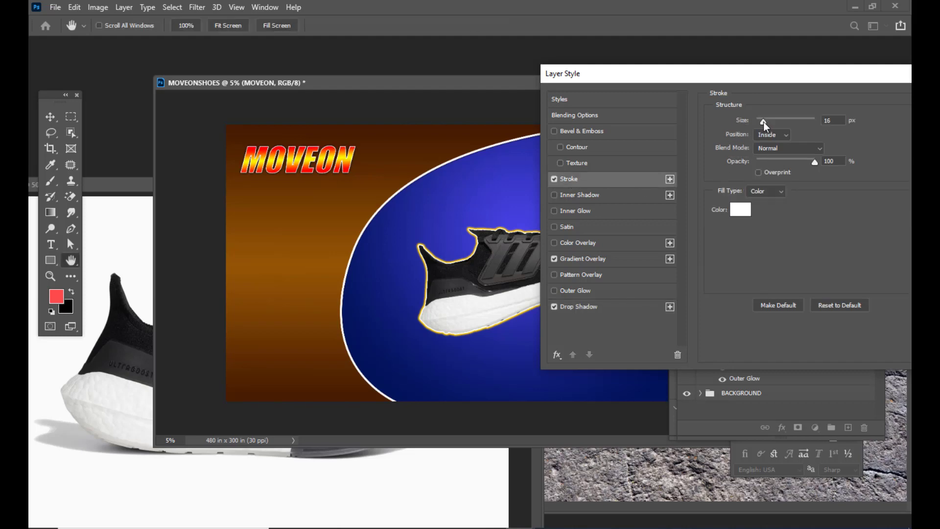
{"action": "left_click", "coordinate": [766, 136]}
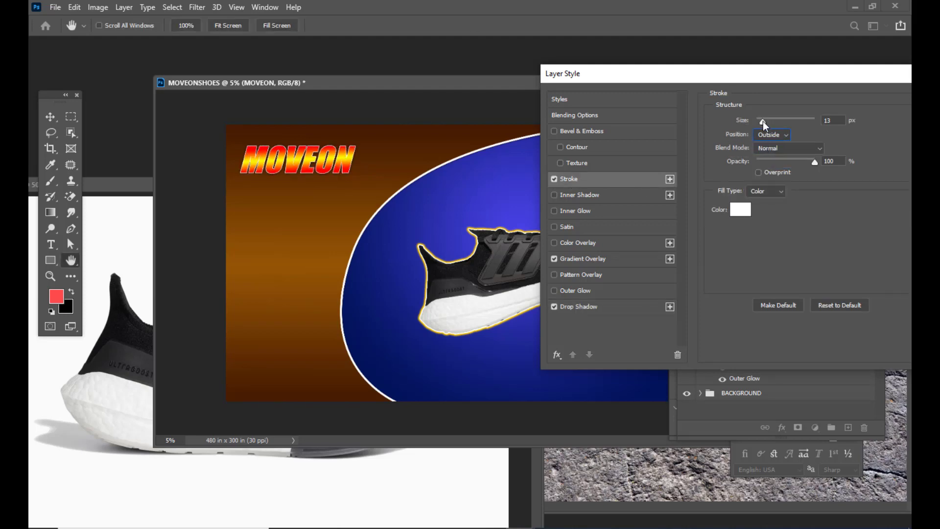
{"action": "left_click_drag", "start_coordinate": [763, 122], "coordinate": [766, 122]}
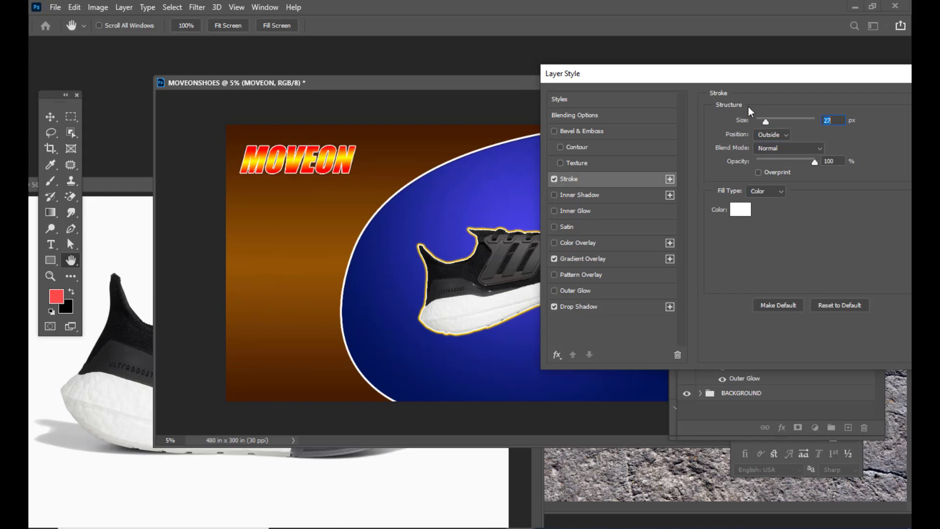
{"action": "left_click_drag", "start_coordinate": [739, 76], "coordinate": [699, 83]}
{"action": "left_click_drag", "start_coordinate": [755, 126], "coordinate": [753, 126]}
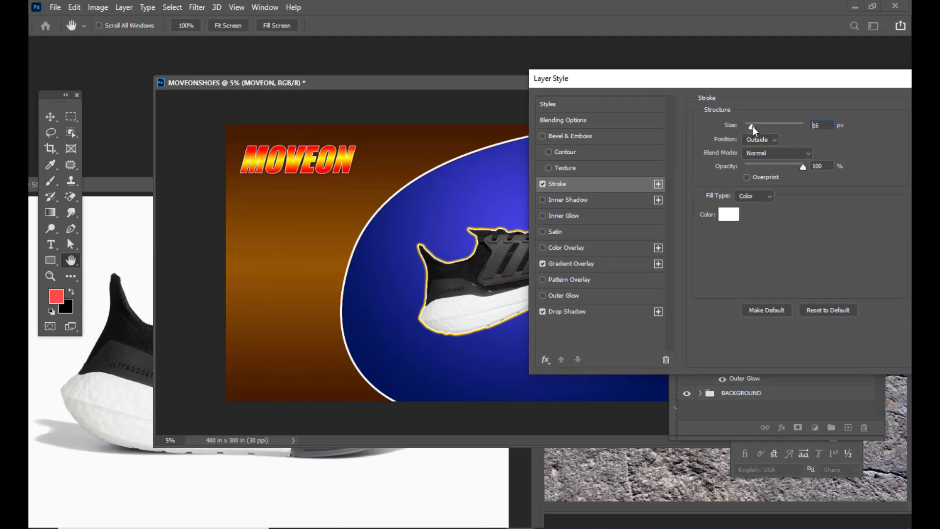
{"action": "left_click_drag", "start_coordinate": [734, 85], "coordinate": [659, 90]}
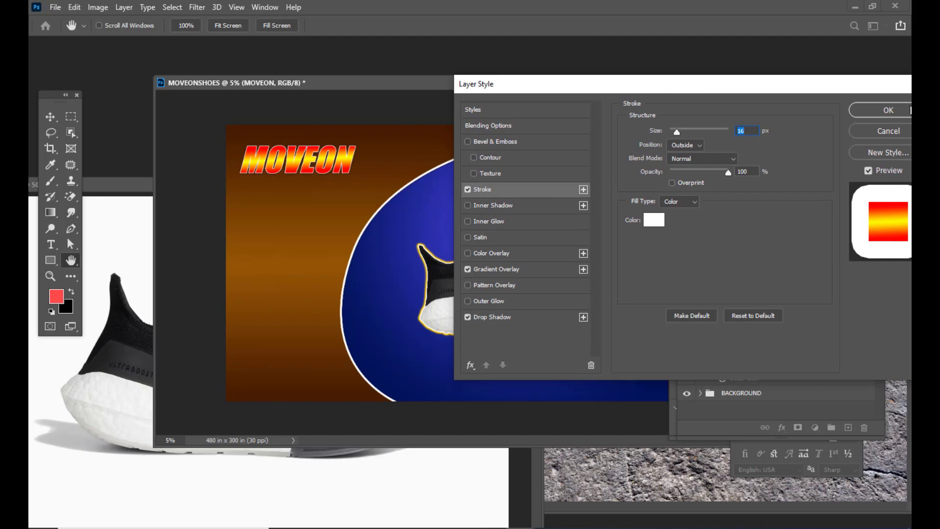
{"action": "left_click", "coordinate": [889, 110]}
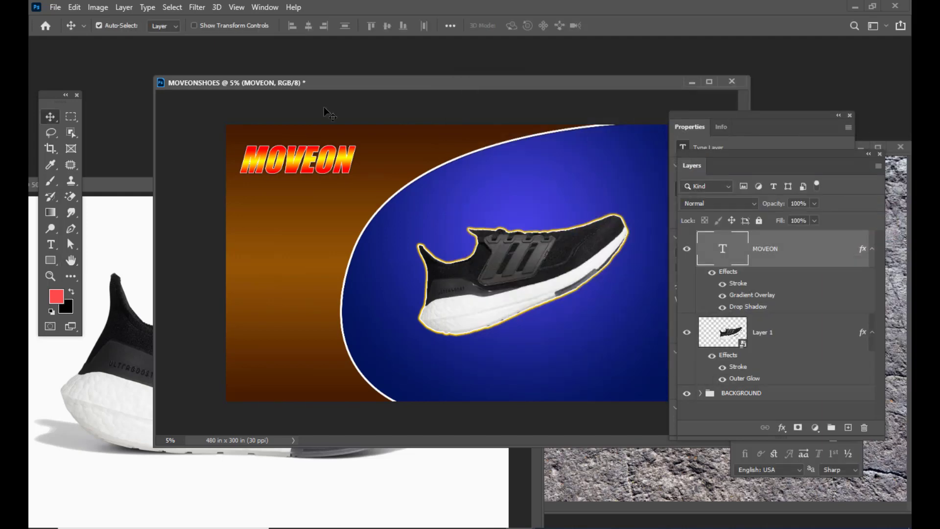
Step: Switch to Notepad and copy the three-line slogan ACTION ALLTHE WAY
{"action": "mouse_move", "coordinate": [339, 80]}
{"action": "left_mouse_down"}
{"action": "mouse_move", "coordinate": [341, 68]}
{"action": "mouse_move", "coordinate": [328, 71]}
{"action": "left_mouse_up"}
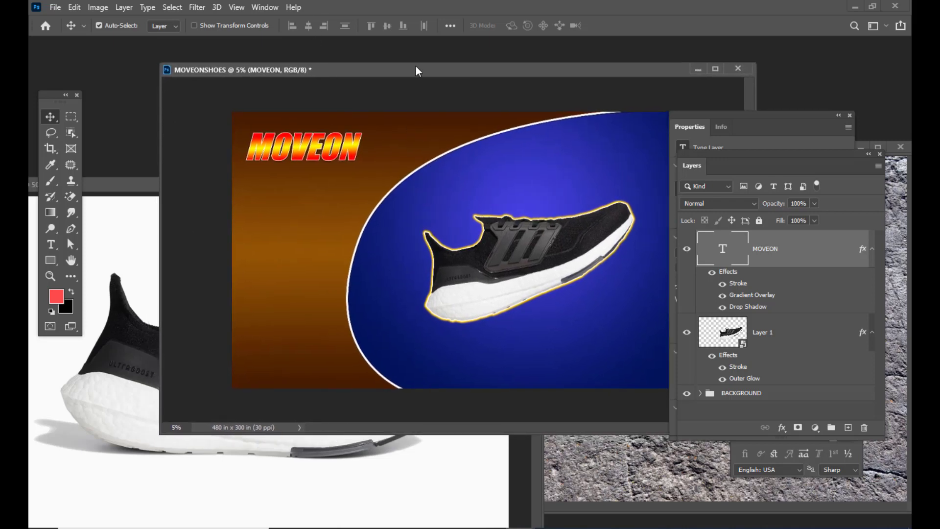
{"action": "left_click_drag", "start_coordinate": [415, 66], "coordinate": [393, 62]}
{"action": "left_click", "coordinate": [667, 528]}
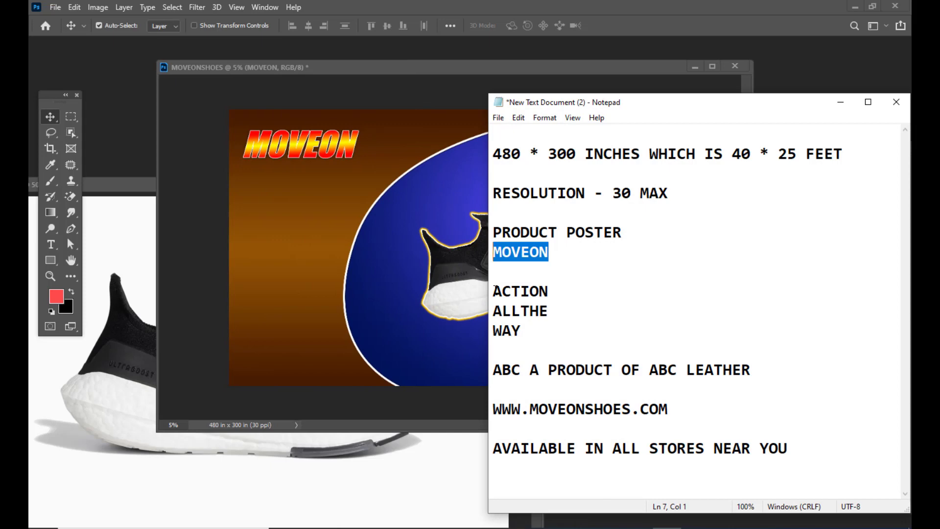
{"action": "left_click_drag", "start_coordinate": [494, 290], "coordinate": [520, 331]}
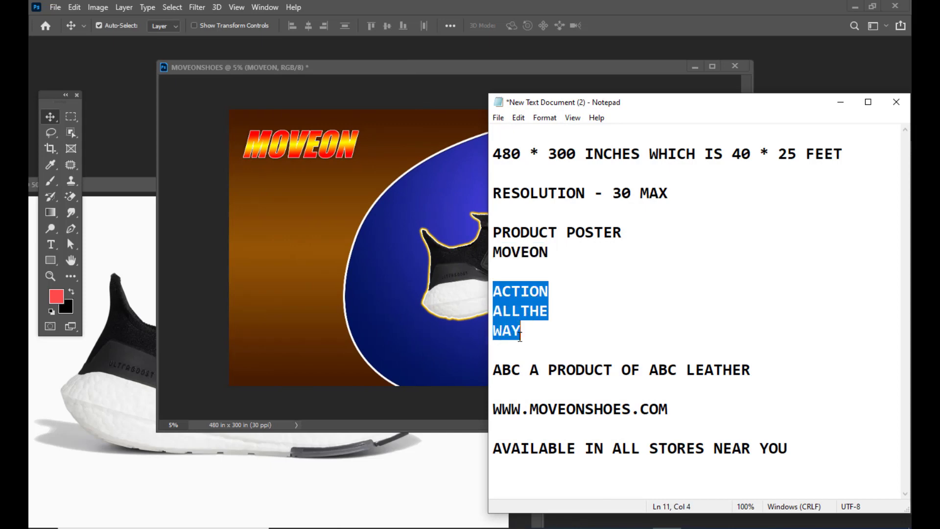
{"action": "right_click", "coordinate": [534, 294]}
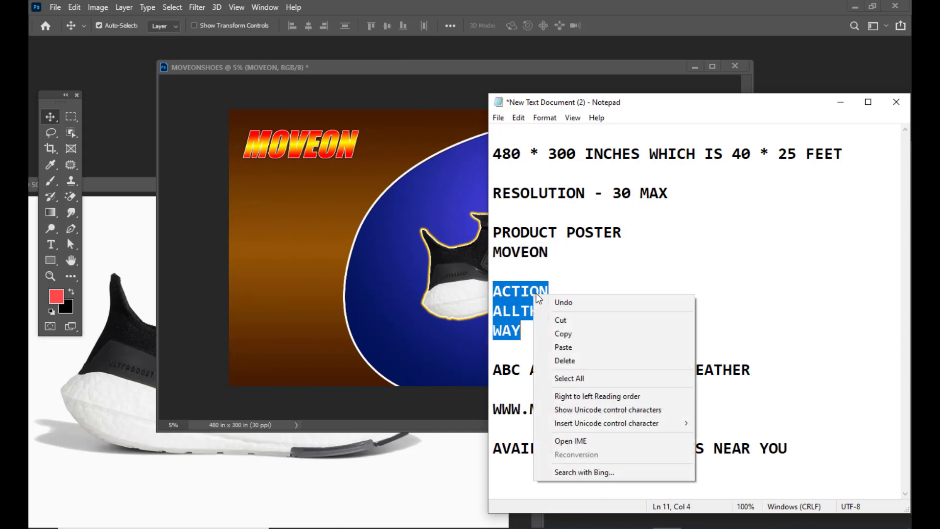
{"action": "left_click", "coordinate": [563, 334]}
Step: Return to Photoshop and paste the copied slogan as a new text layer on the brown area below MOVEON
{"action": "left_click", "coordinate": [508, 68]}
{"action": "left_click_drag", "start_coordinate": [405, 71], "coordinate": [434, 71]}
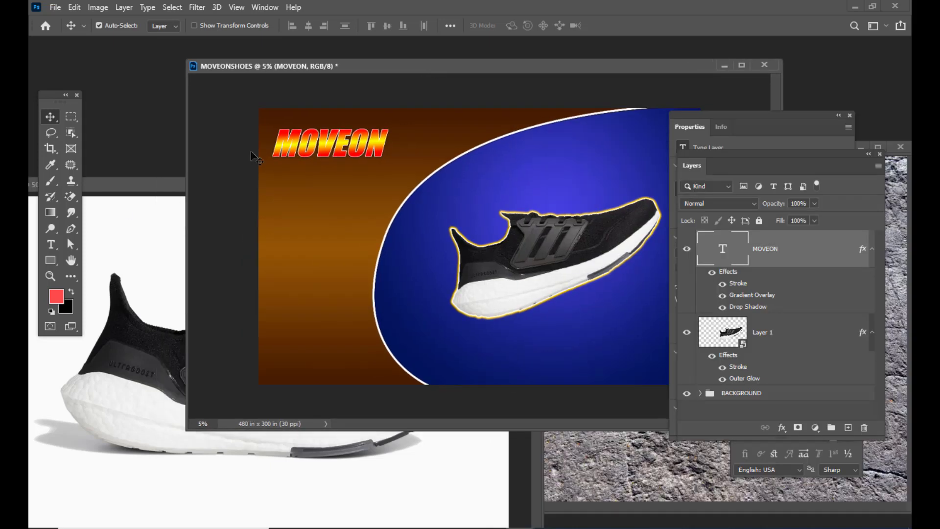
{"action": "left_click", "coordinate": [52, 245]}
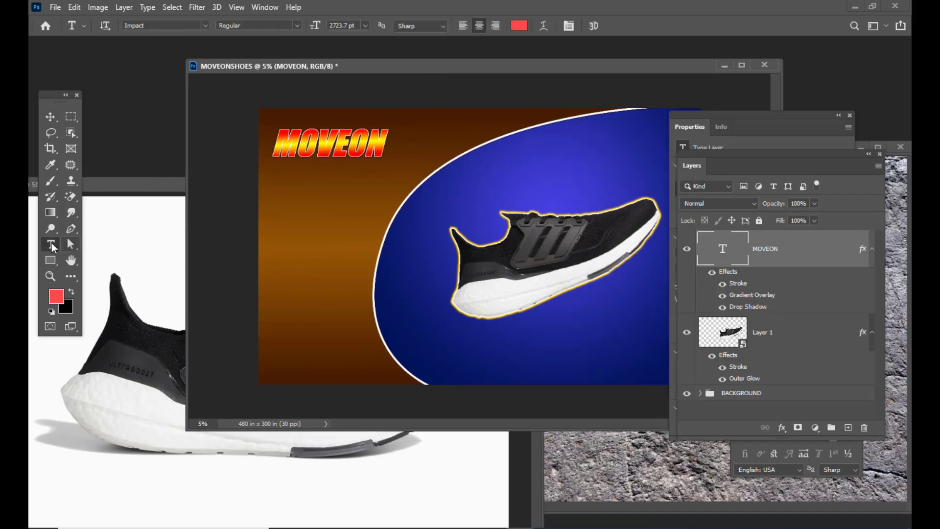
{"action": "left_click_drag", "start_coordinate": [302, 65], "coordinate": [316, 67]}
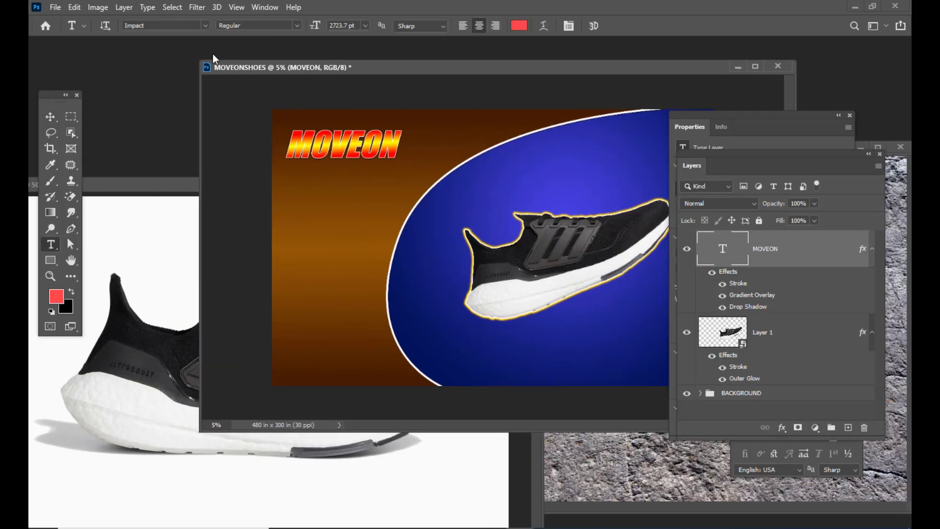
{"action": "left_click", "coordinate": [156, 26]}
{"action": "left_click", "coordinate": [305, 233]}
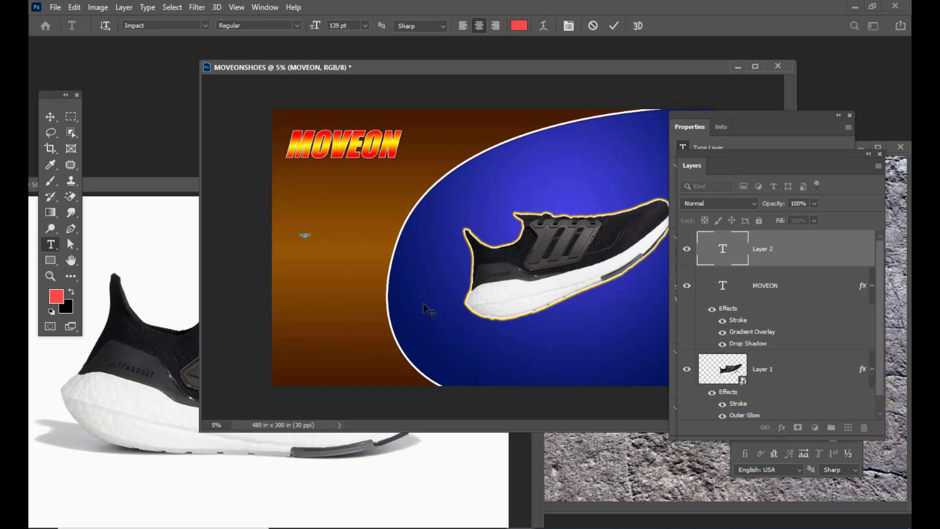
{"action": "key", "text": "ctrl+v"}
{"action": "left_click", "coordinate": [50, 116]}
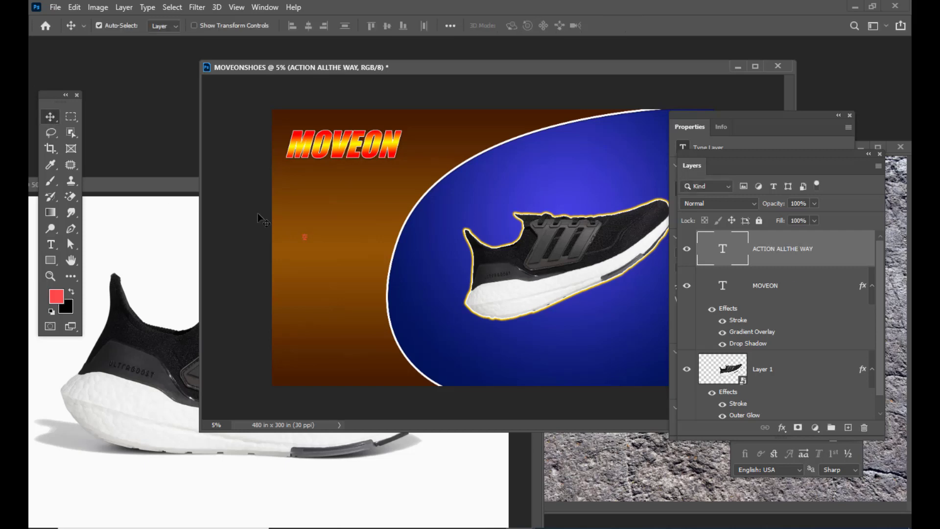
Step: Scale the ACTION ALLTHE WAY text proportionally to about 1818% and nudge it into place beneath the MOVEON title
{"action": "key", "text": "ctrl+t"}
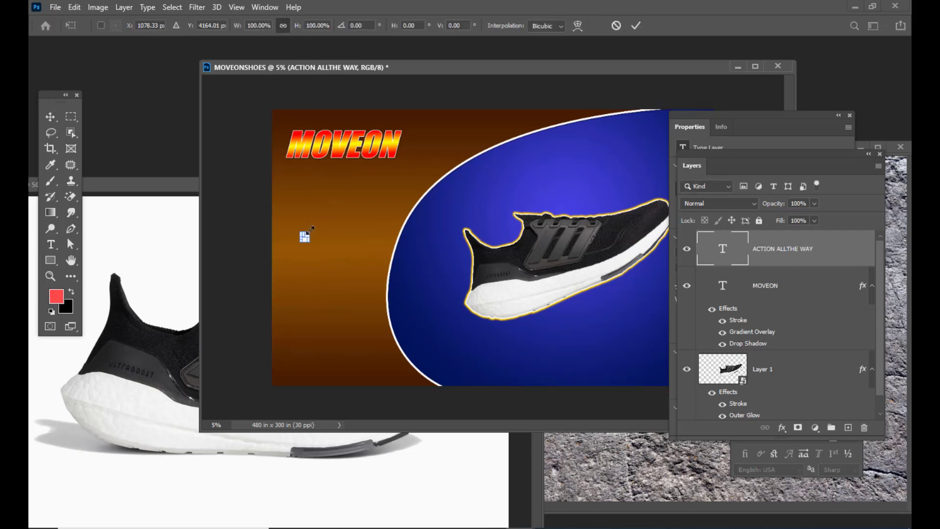
{"action": "left_click_drag", "start_coordinate": [317, 224], "coordinate": [379, 190]}
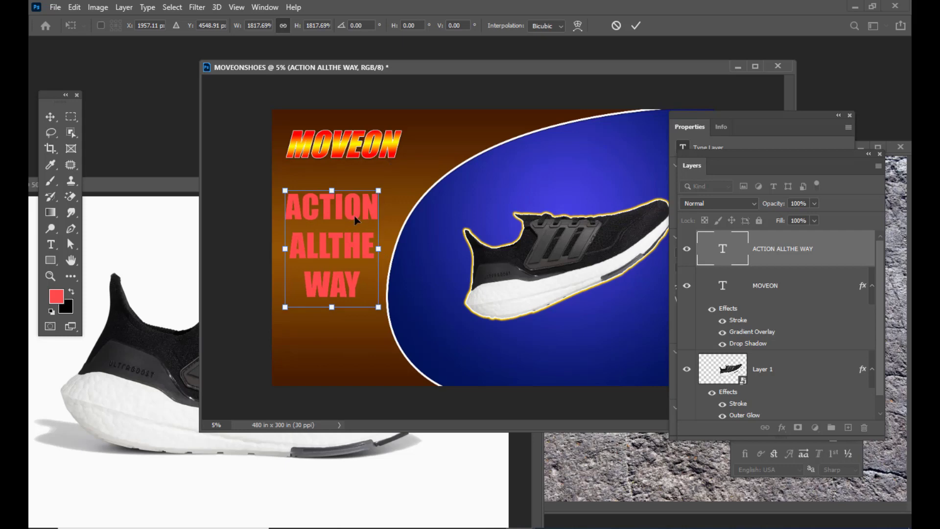
{"action": "left_click_drag", "start_coordinate": [353, 220], "coordinate": [353, 221]}
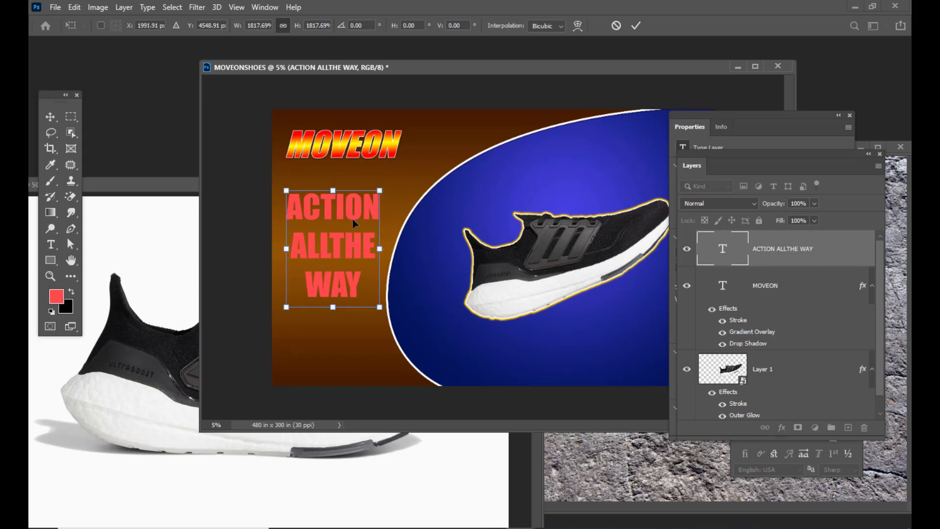
{"action": "key", "text": "Return"}
{"action": "key", "text": "Left"}
{"action": "key", "text": "Left"}
{"action": "key", "text": "Left"}
{"action": "key", "text": "Left"}
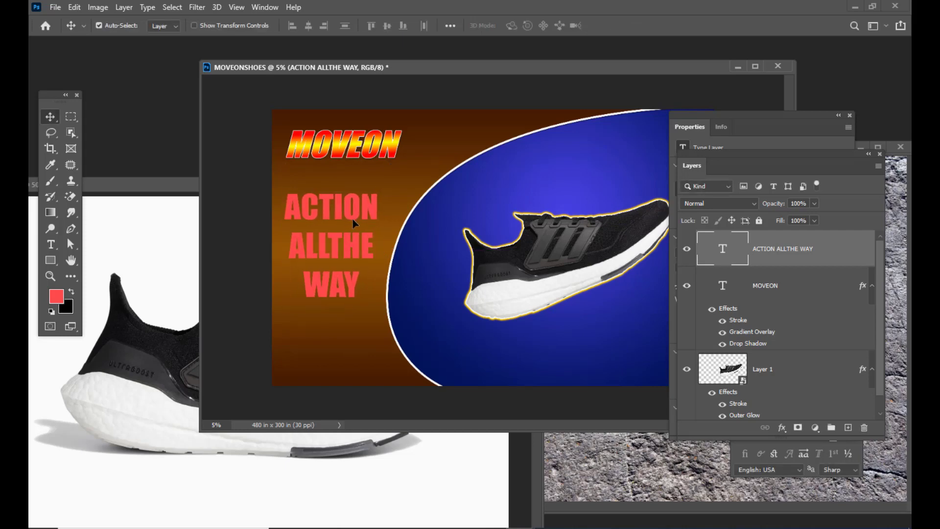
{"action": "key", "text": "Down"}
{"action": "key", "text": "Down"}
{"action": "key", "text": "Down"}
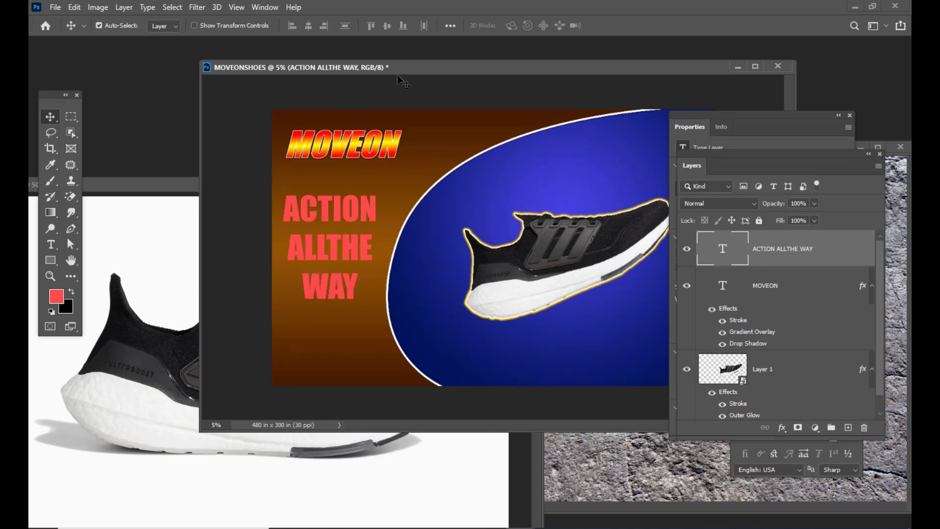
Step: Recolor the whole ACTION ALLTHE WAY slogan text to white (ffffff)
{"action": "left_click_drag", "start_coordinate": [397, 69], "coordinate": [349, 63]}
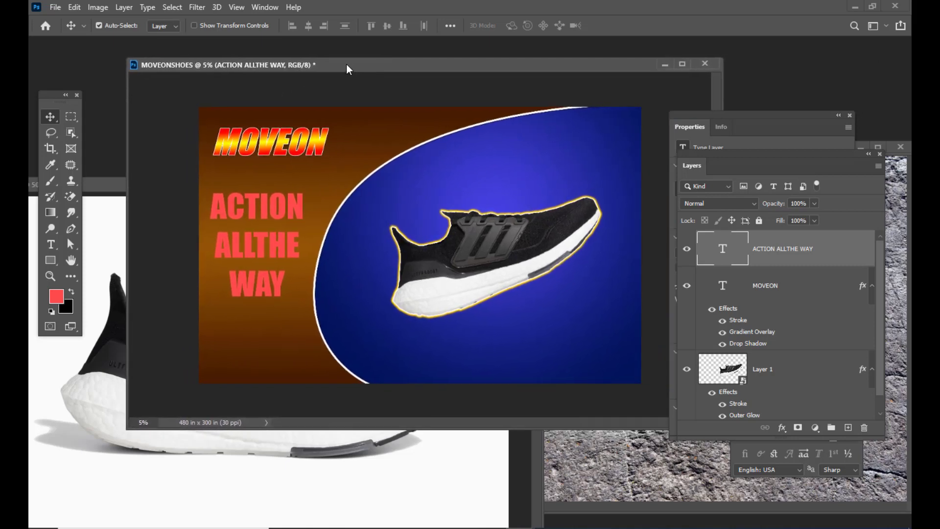
{"action": "left_click_drag", "start_coordinate": [712, 153], "coordinate": [617, 114]}
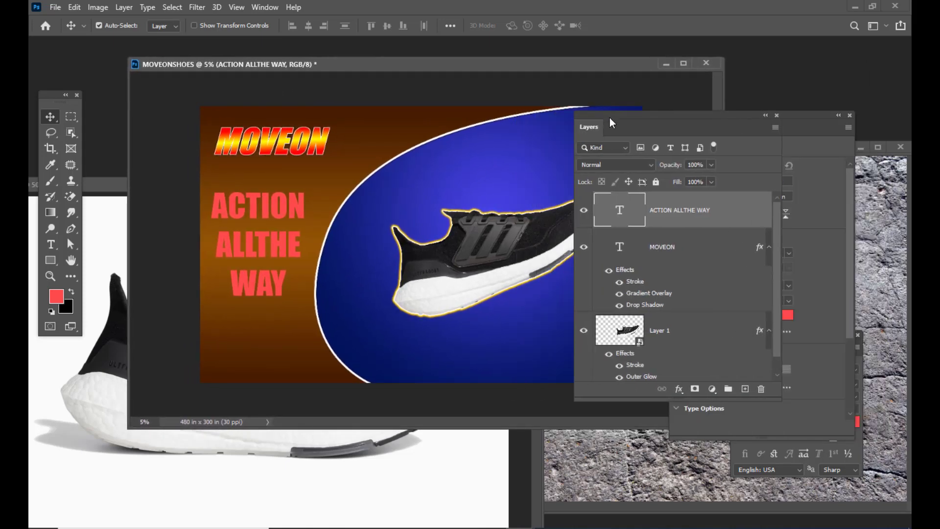
{"action": "double_click", "coordinate": [622, 209]}
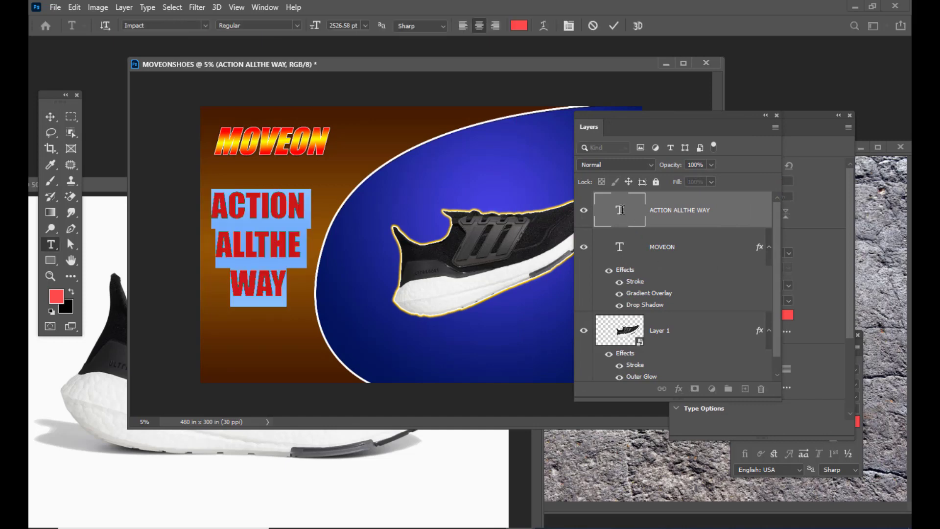
{"action": "left_click", "coordinate": [520, 26]}
{"action": "type", "text": "ffffff"}
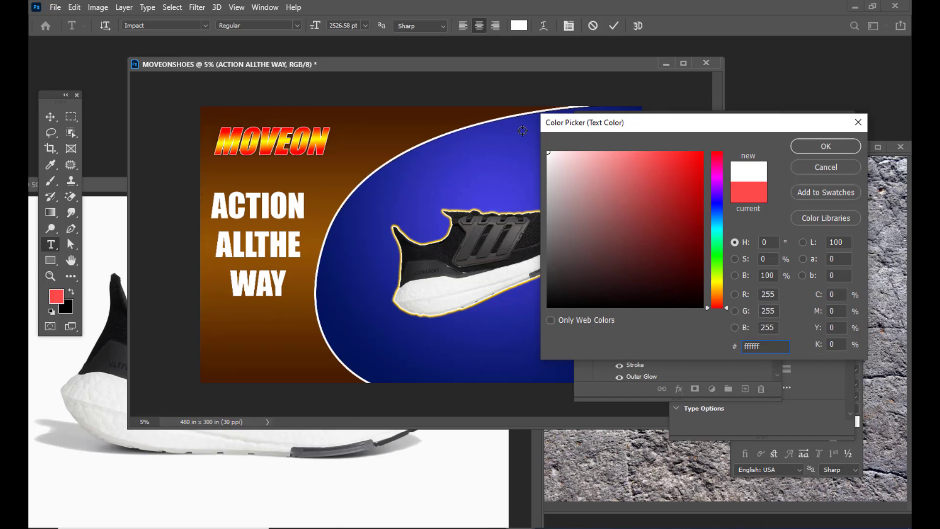
{"action": "left_click", "coordinate": [808, 149]}
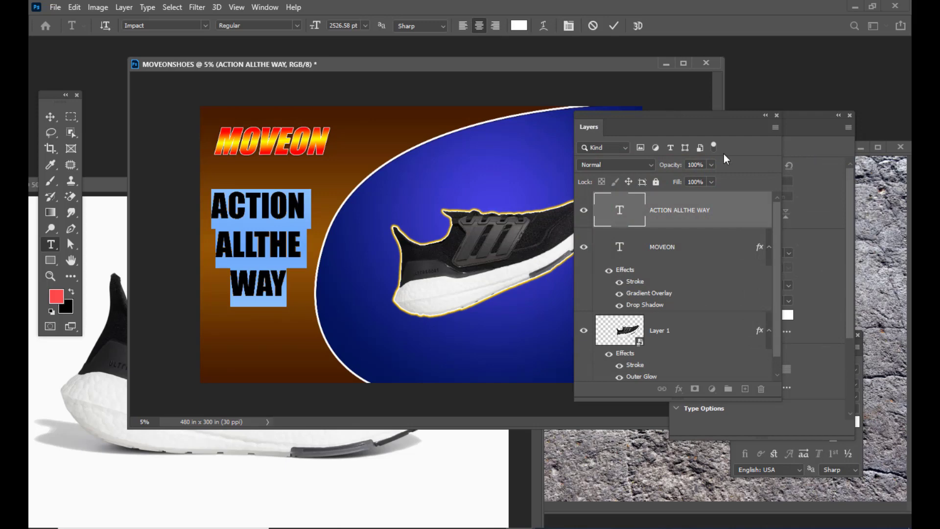
Step: Insert a space between ALL and THE in the slogan, commit the edit and shift the text slightly down and right
{"action": "left_click", "coordinate": [253, 250]}
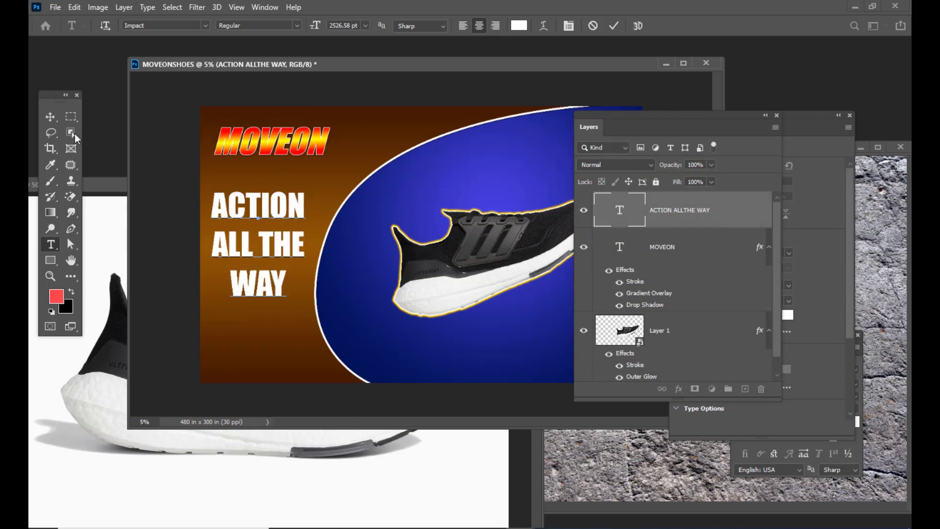
{"action": "left_click", "coordinate": [50, 117]}
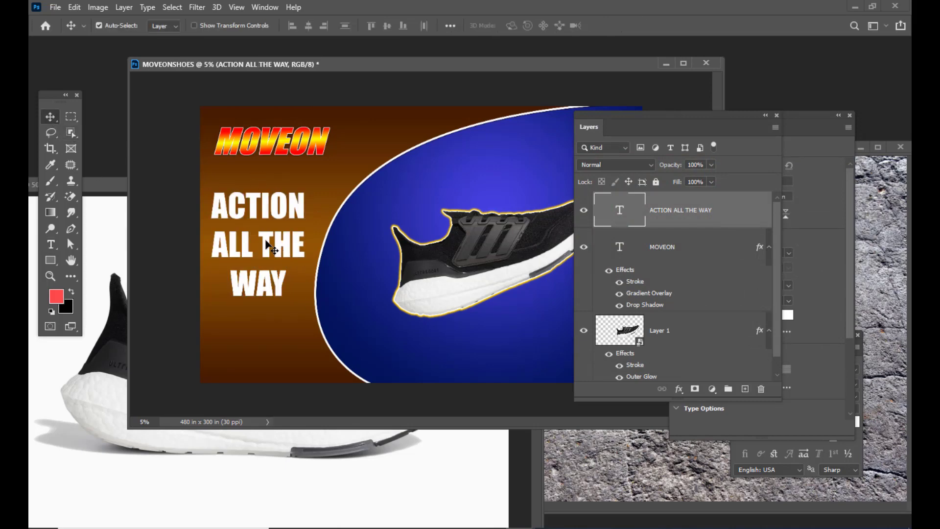
{"action": "left_click_drag", "start_coordinate": [265, 241], "coordinate": [268, 248]}
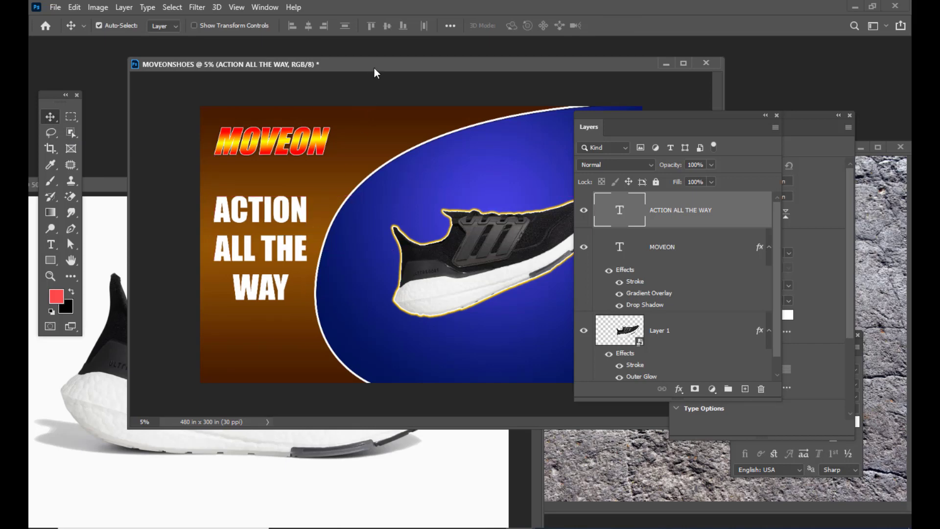
Step: Nudge the ACTION ALL THE WAY slogan upward in small increments, closer to the MOVEON title
{"action": "left_click_drag", "start_coordinate": [377, 64], "coordinate": [376, 64]}
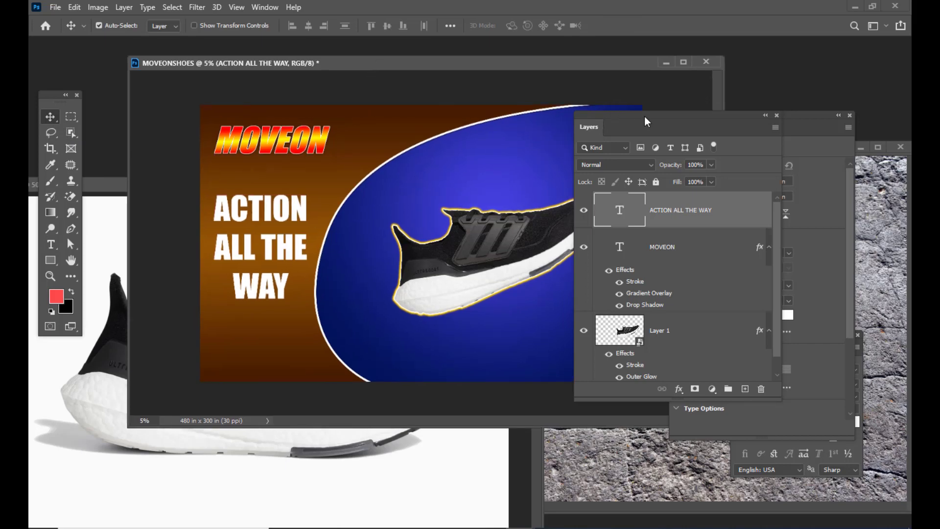
{"action": "left_click_drag", "start_coordinate": [644, 116], "coordinate": [696, 119]}
{"action": "left_click_drag", "start_coordinate": [514, 62], "coordinate": [525, 64]}
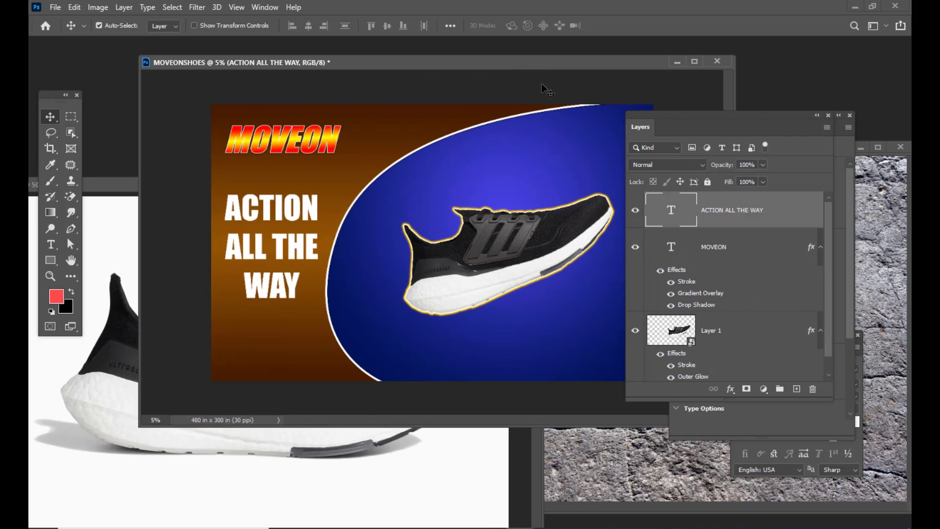
{"action": "key", "text": "Up"}
{"action": "key", "text": "Up"}
{"action": "key", "text": "Up"}
{"action": "key", "text": "Up"}
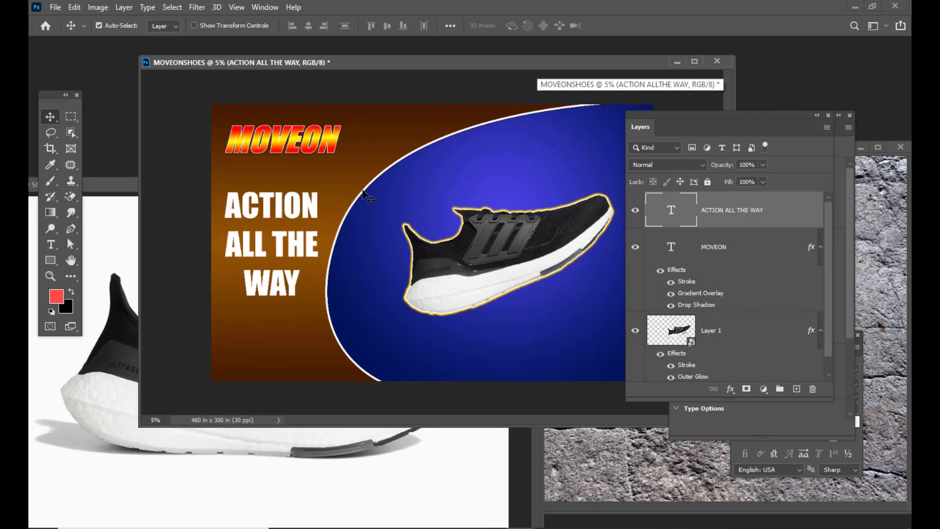
{"action": "key", "text": "Up"}
{"action": "key", "text": "Up"}
{"action": "key", "text": "Up"}
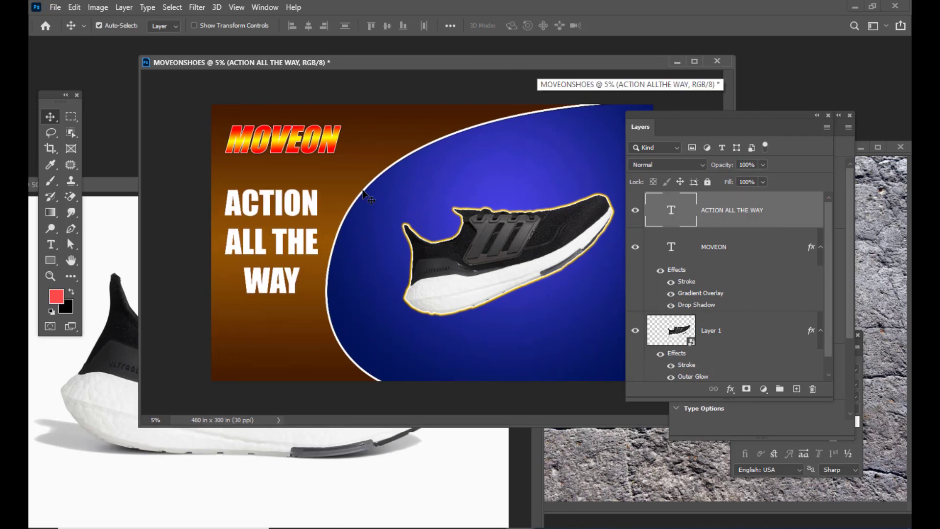
{"action": "key", "text": "Up"}
{"action": "key", "text": "Up"}
{"action": "key", "text": "Up"}
{"action": "key", "text": "Up"}
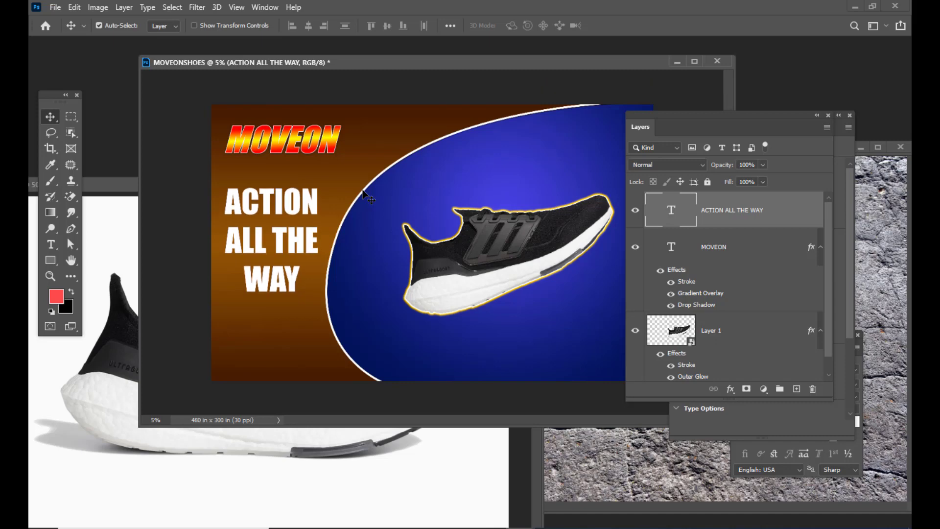
{"action": "key", "text": "Up"}
{"action": "key", "text": "Up"}
{"action": "key", "text": "Up"}
{"action": "key", "text": "Up"}
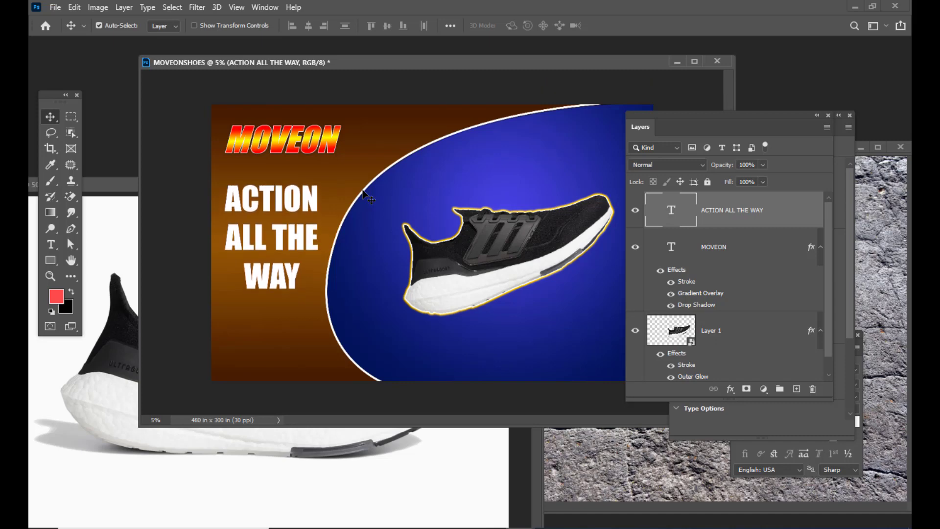
{"action": "key", "text": "Down"}
{"action": "key", "text": "Up"}
{"action": "key", "text": "Up"}
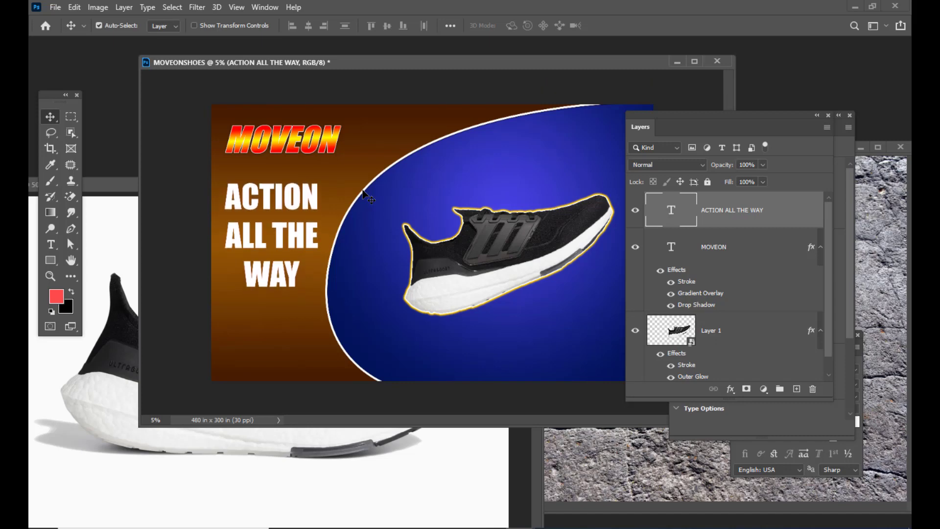
{"action": "left_click_drag", "start_coordinate": [692, 116], "coordinate": [721, 115]}
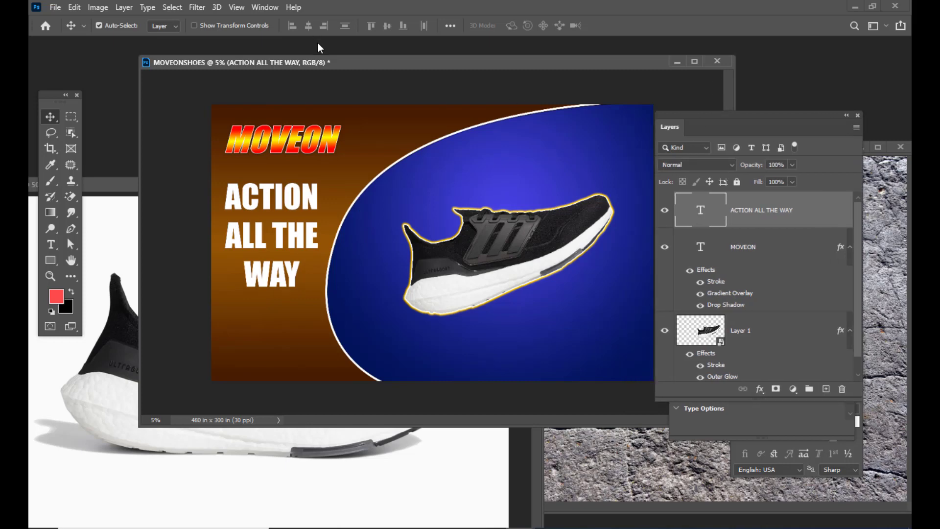
{"action": "left_click_drag", "start_coordinate": [352, 62], "coordinate": [383, 60]}
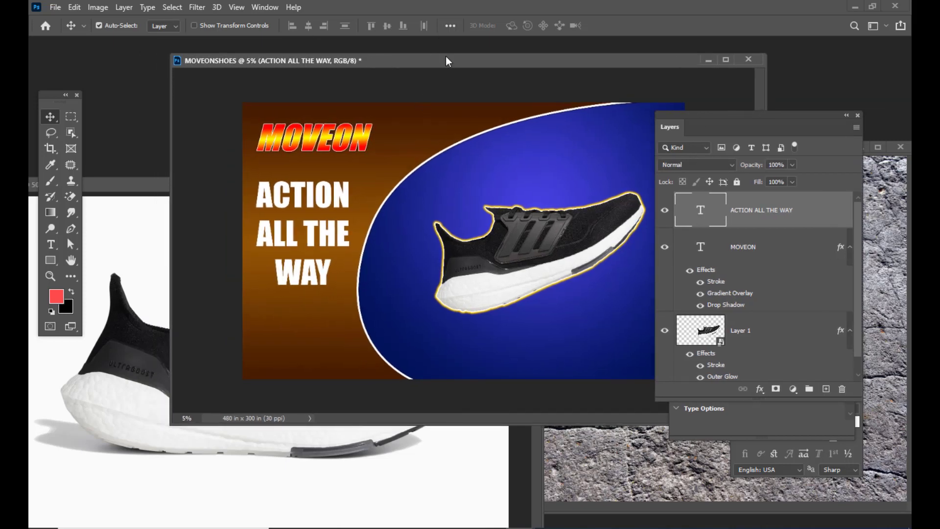
{"action": "left_click_drag", "start_coordinate": [446, 60], "coordinate": [382, 65]}
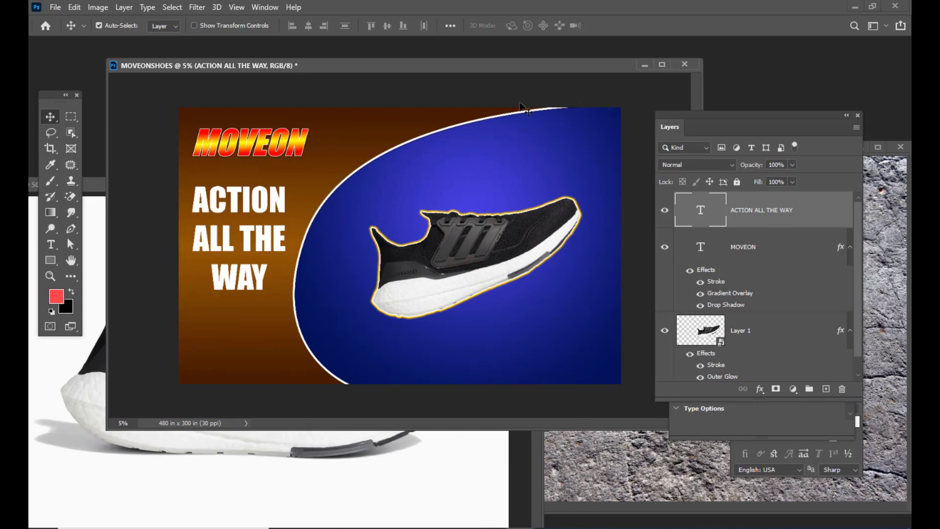
{"action": "left_click_drag", "start_coordinate": [480, 69], "coordinate": [484, 66]}
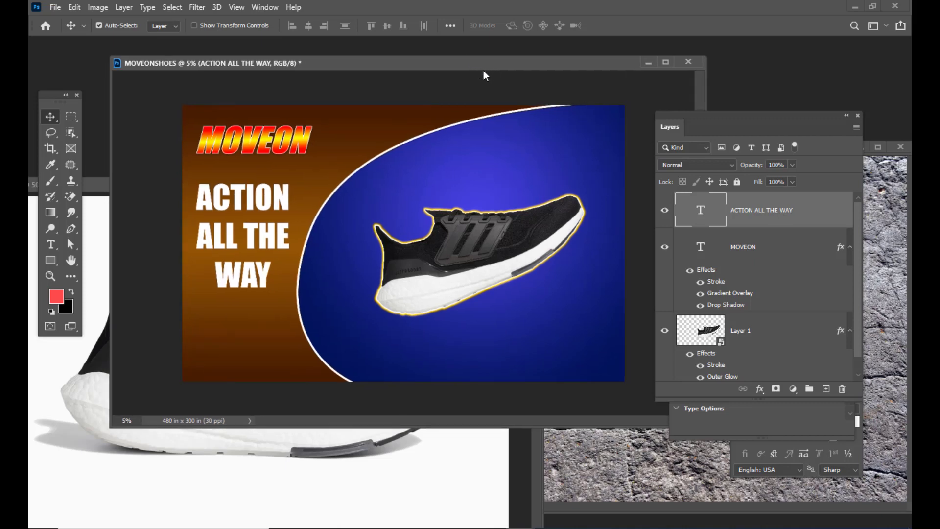
Step: Draw a rounded rectangle about 6552 x 1258 px on the blue area beneath the shoe
{"action": "left_click", "coordinate": [51, 261]}
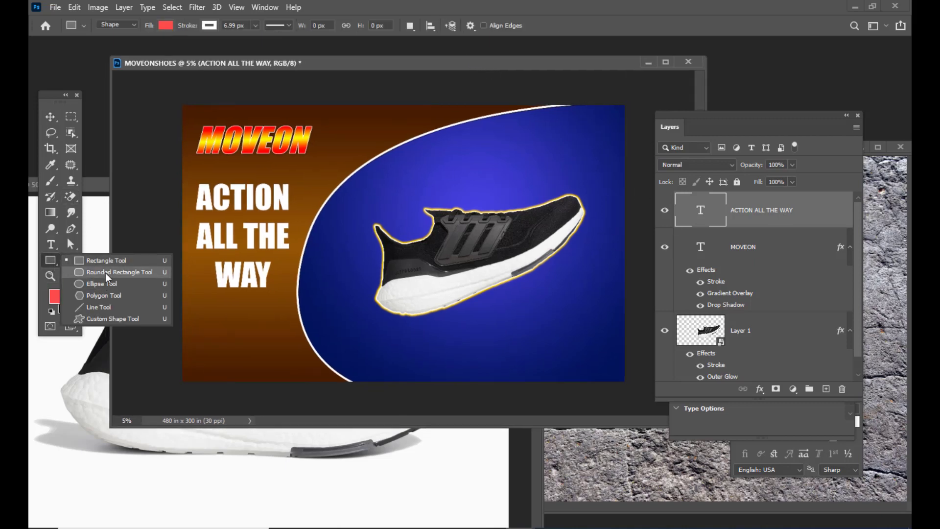
{"action": "left_click", "coordinate": [105, 272]}
{"action": "left_click_drag", "start_coordinate": [342, 59], "coordinate": [330, 62]}
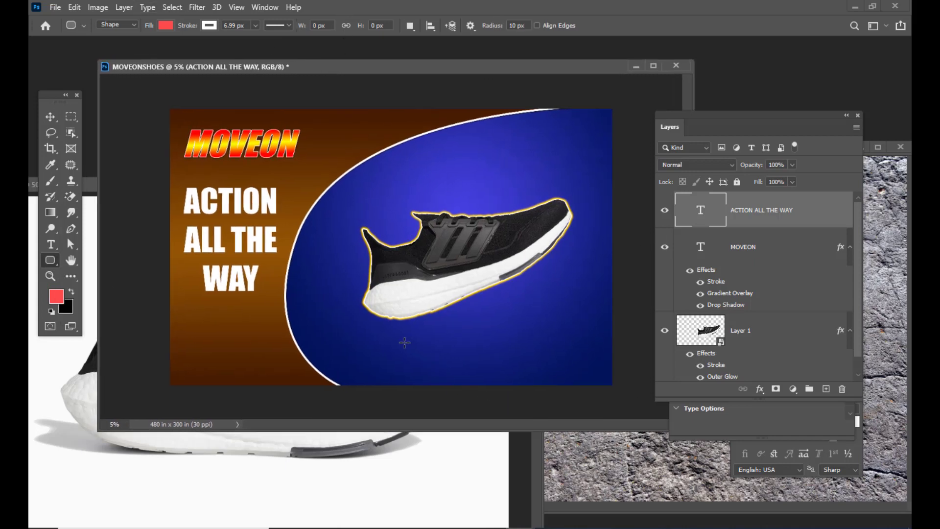
{"action": "left_click_drag", "start_coordinate": [401, 338], "coordinate": [603, 377]}
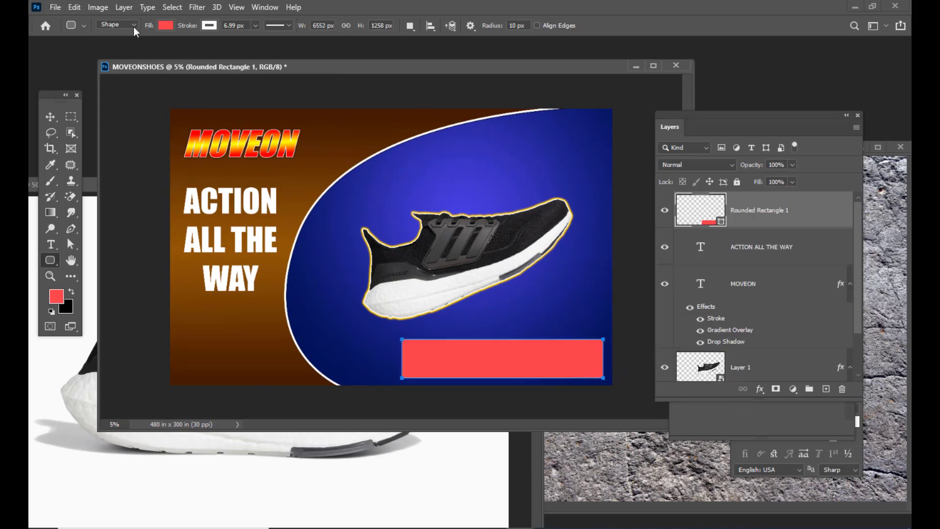
Step: Remove the rounded rectangle's fill and set its stroke width to about 12.88 px
{"action": "left_click", "coordinate": [166, 25]}
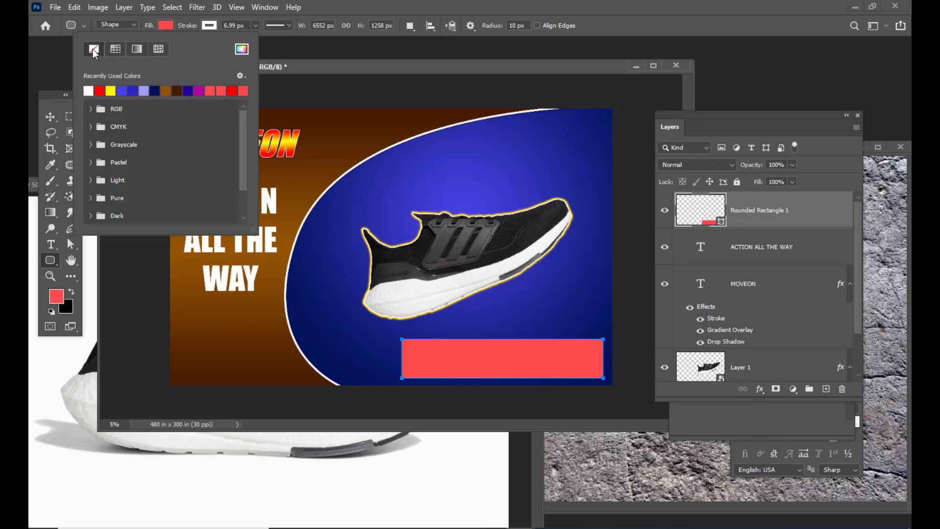
{"action": "left_click", "coordinate": [92, 49]}
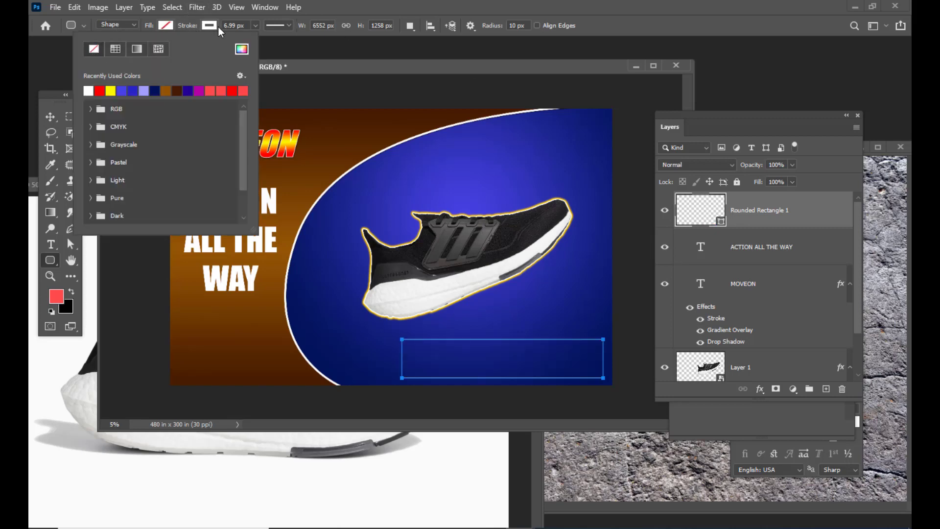
{"action": "left_click", "coordinate": [253, 25]}
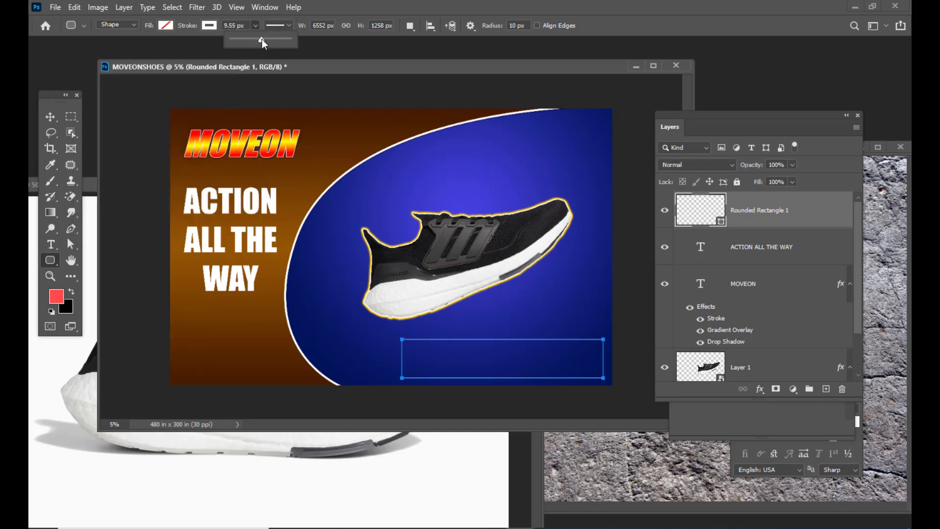
{"action": "left_click_drag", "start_coordinate": [262, 40], "coordinate": [269, 40]}
Step: Show the rounded rectangle's live shape properties and set its four linked corner radii to 120 px
{"action": "left_click_drag", "start_coordinate": [735, 112], "coordinate": [728, 112]}
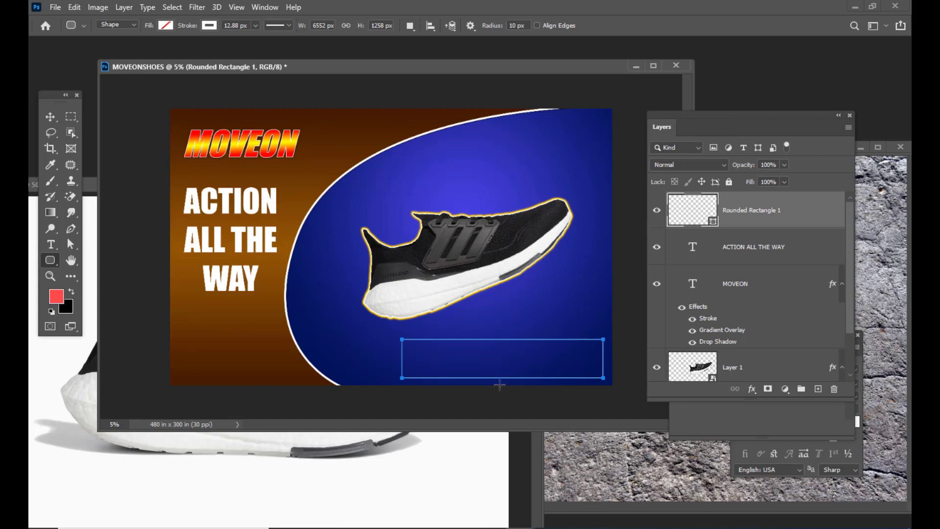
{"action": "left_click_drag", "start_coordinate": [518, 61], "coordinate": [508, 66]}
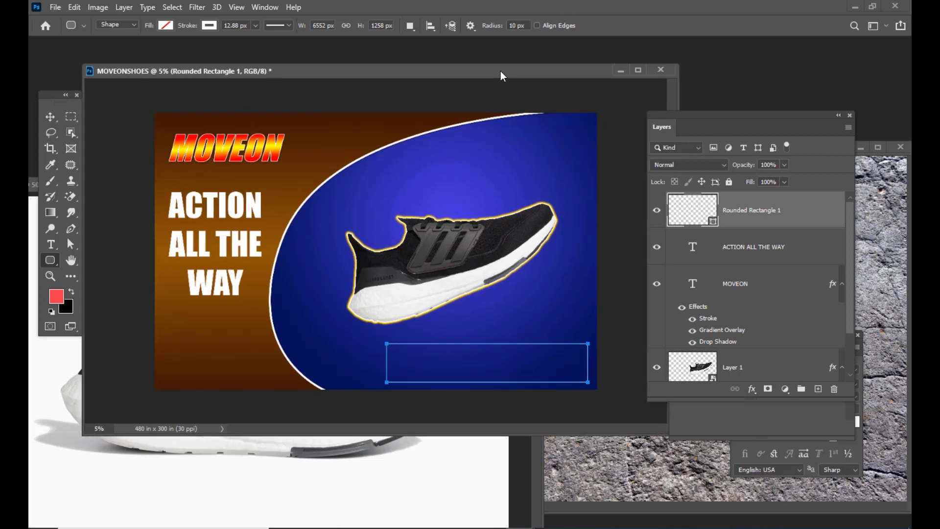
{"action": "left_click", "coordinate": [270, 8]}
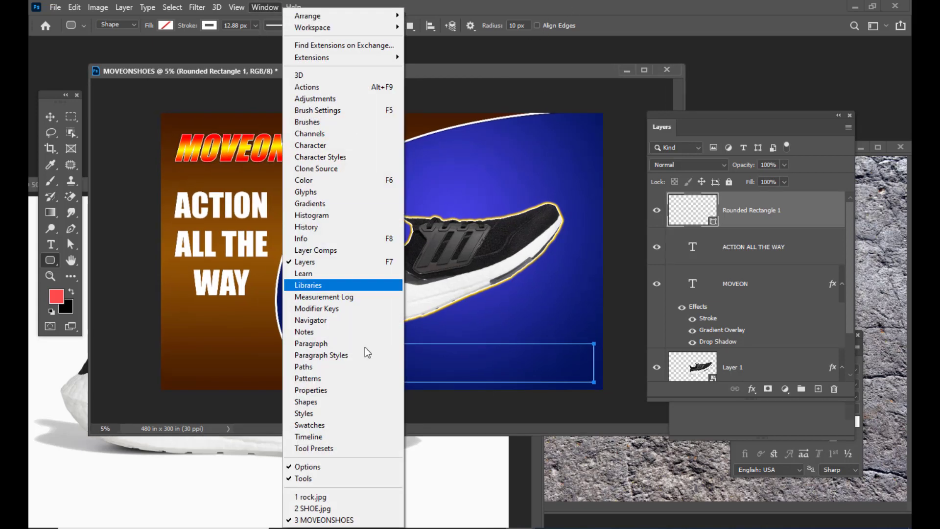
{"action": "left_click", "coordinate": [335, 390]}
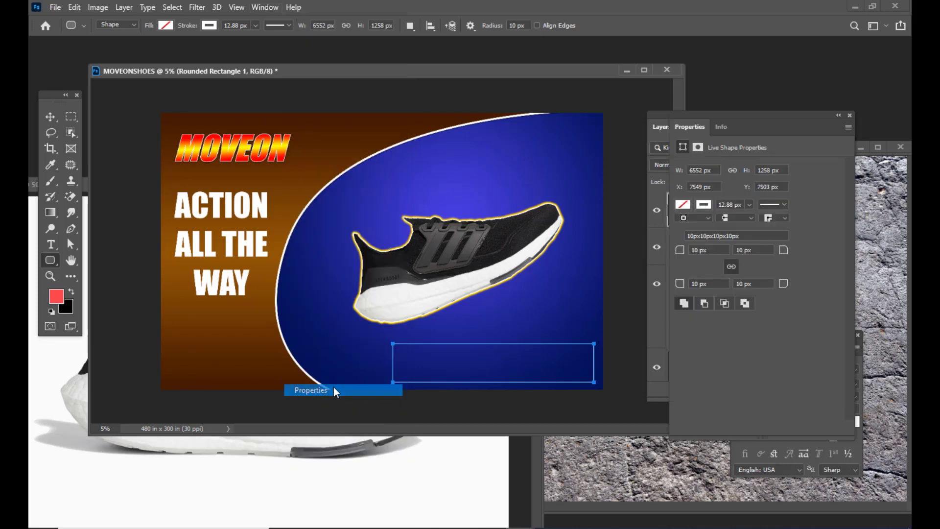
{"action": "left_click_drag", "start_coordinate": [716, 122], "coordinate": [685, 123]}
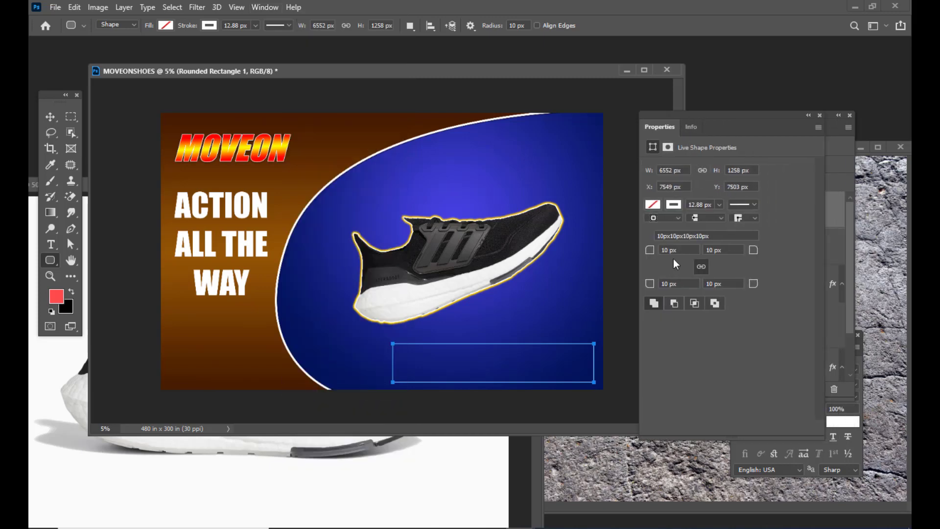
{"action": "left_click_drag", "start_coordinate": [681, 251], "coordinate": [616, 250]}
{"action": "type", "text": "120"}
{"action": "left_click", "coordinate": [680, 284]}
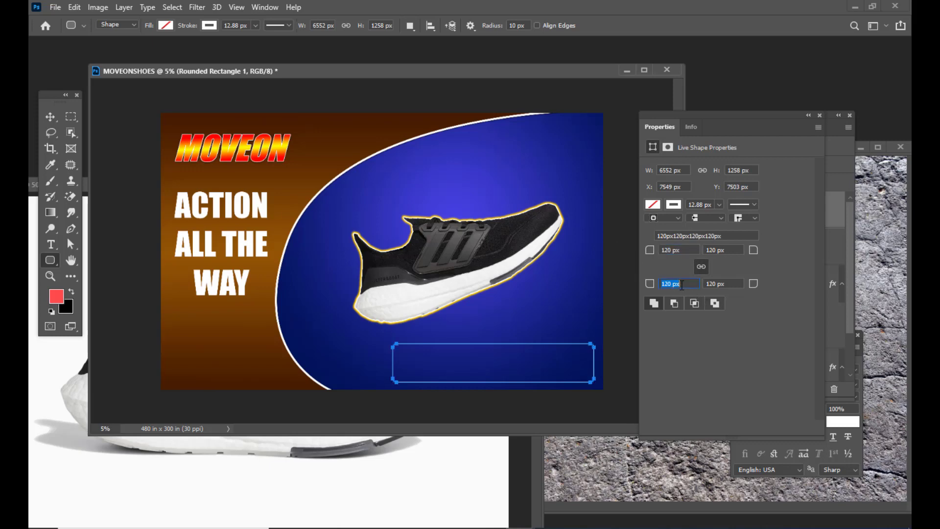
Step: Increase the rounded rectangle's linked corner radii to 200 px and finally to 300 px
{"action": "left_click", "coordinate": [683, 250]}
{"action": "type", "text": "200"}
{"action": "key", "text": "Return"}
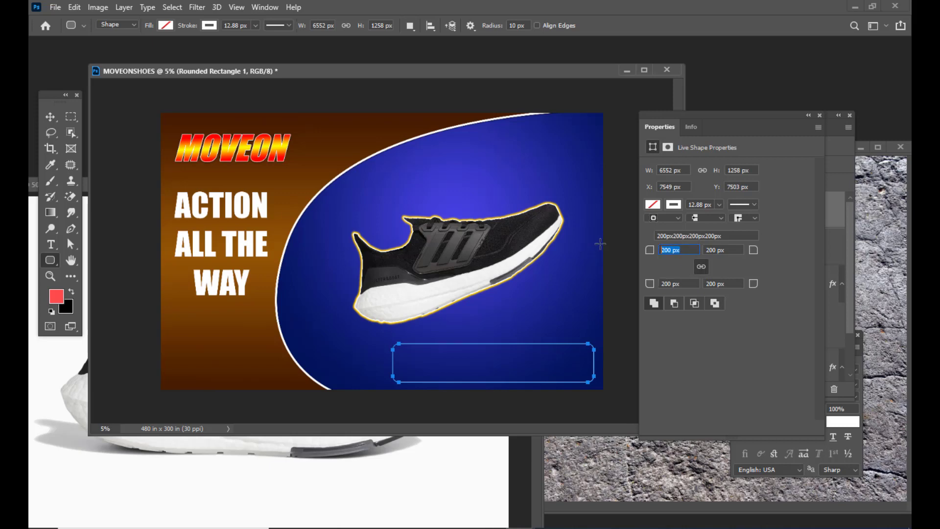
{"action": "type", "text": "300"}
{"action": "left_click", "coordinate": [687, 284]}
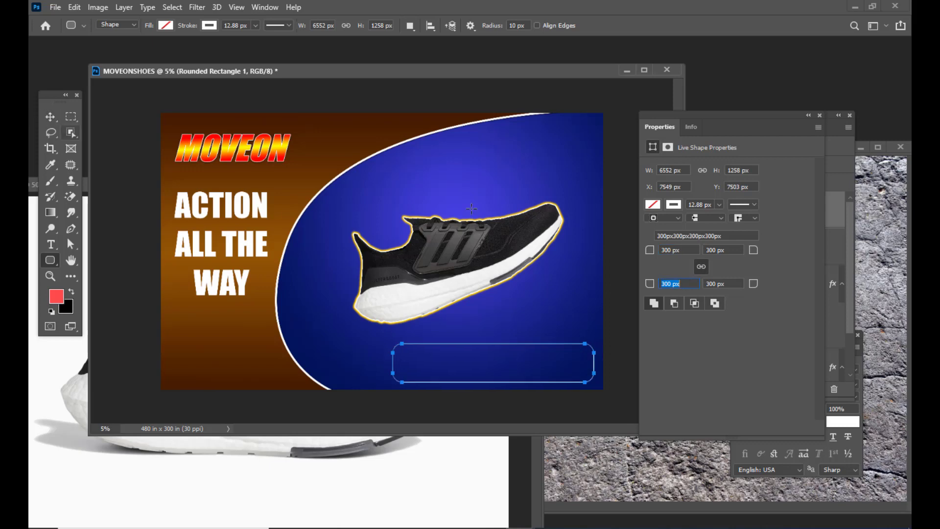
Step: Thicken the rounded rectangle's white stroke to about 55.38 px and switch to the Move tool
{"action": "left_click", "coordinate": [718, 206]}
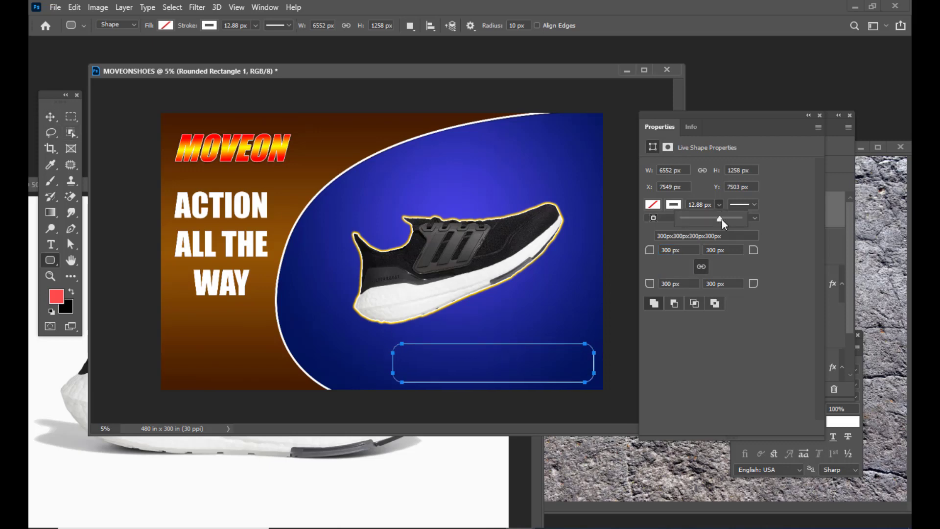
{"action": "left_click_drag", "start_coordinate": [723, 220], "coordinate": [729, 220]}
{"action": "left_click", "coordinate": [50, 116]}
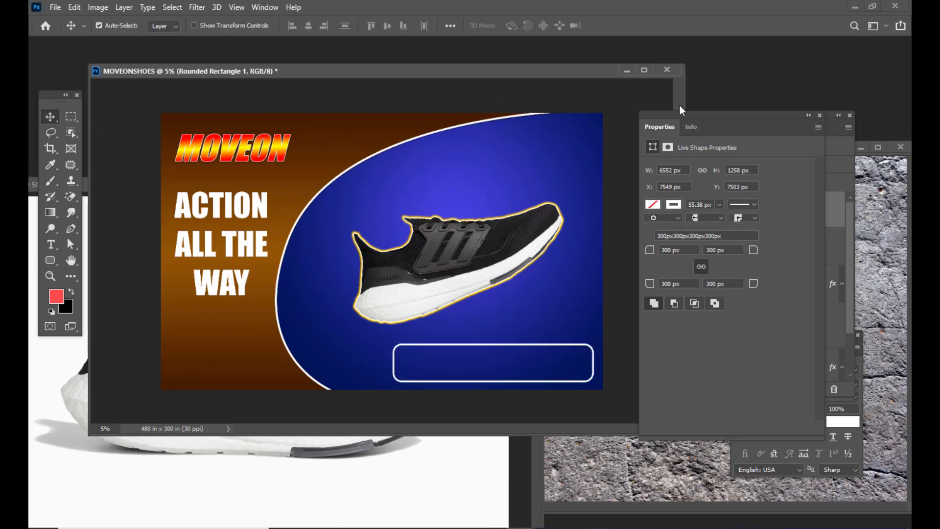
Step: Switch to the Notepad document and copy the line AVAILABLE IN ALL STORES NEAR YOU, returning to the poster
{"action": "left_click_drag", "start_coordinate": [674, 115], "coordinate": [712, 127]}
{"action": "left_click_drag", "start_coordinate": [387, 75], "coordinate": [380, 72]}
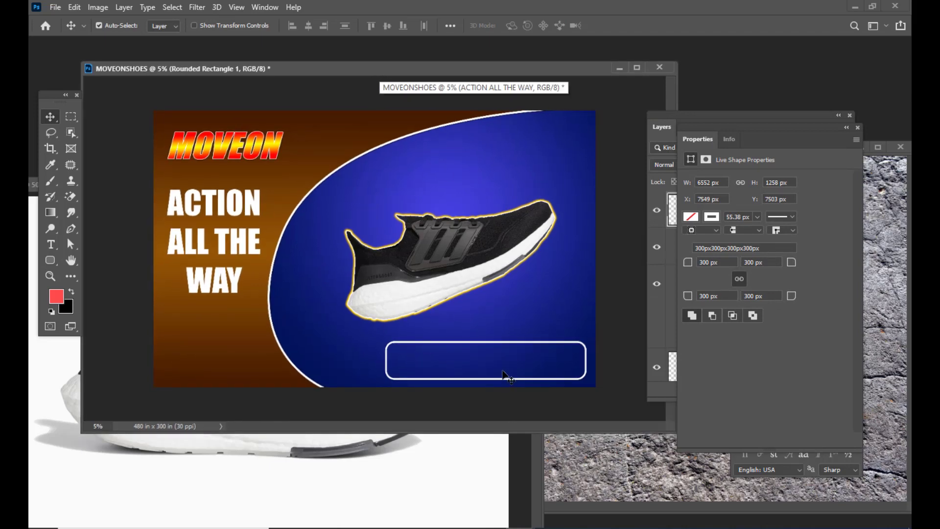
{"action": "left_click", "coordinate": [667, 528]}
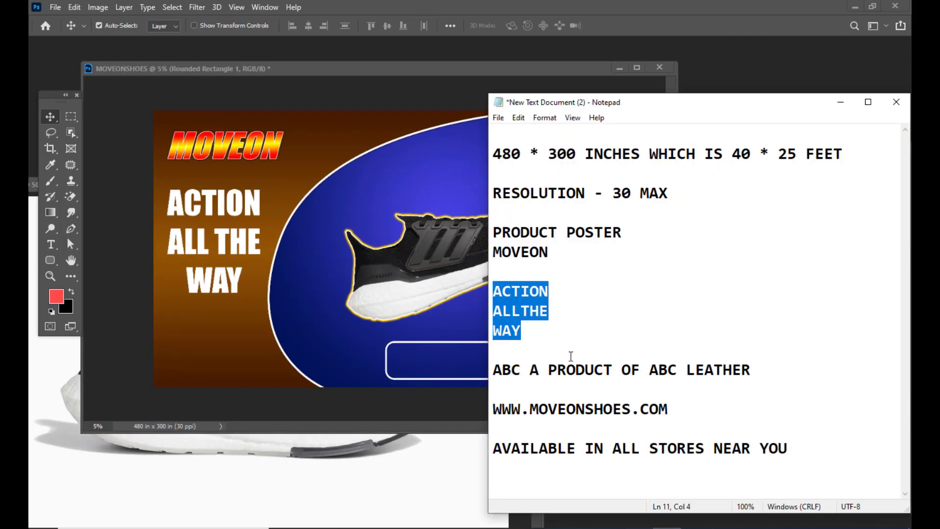
{"action": "left_click", "coordinate": [752, 389]}
{"action": "left_click_drag", "start_coordinate": [494, 450], "coordinate": [795, 449]}
{"action": "right_click", "coordinate": [743, 449]}
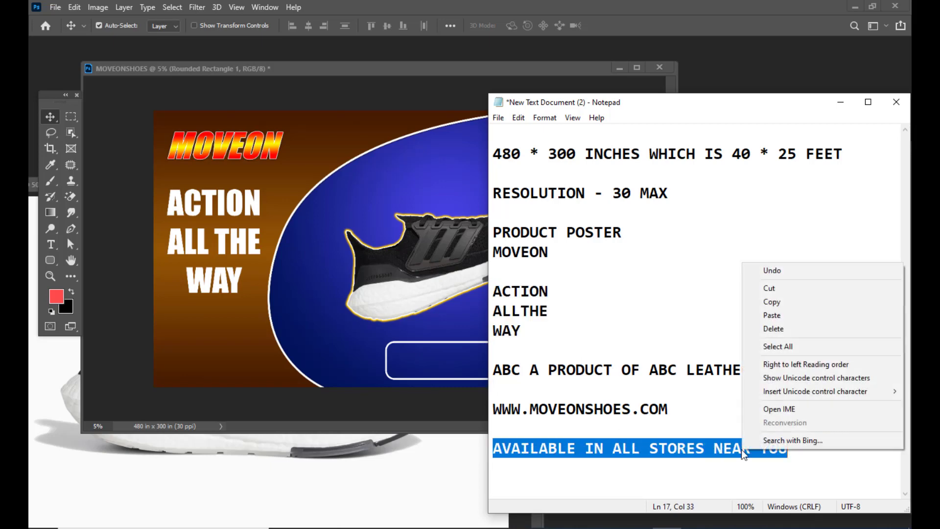
{"action": "left_click", "coordinate": [774, 304]}
{"action": "left_click", "coordinate": [852, 101]}
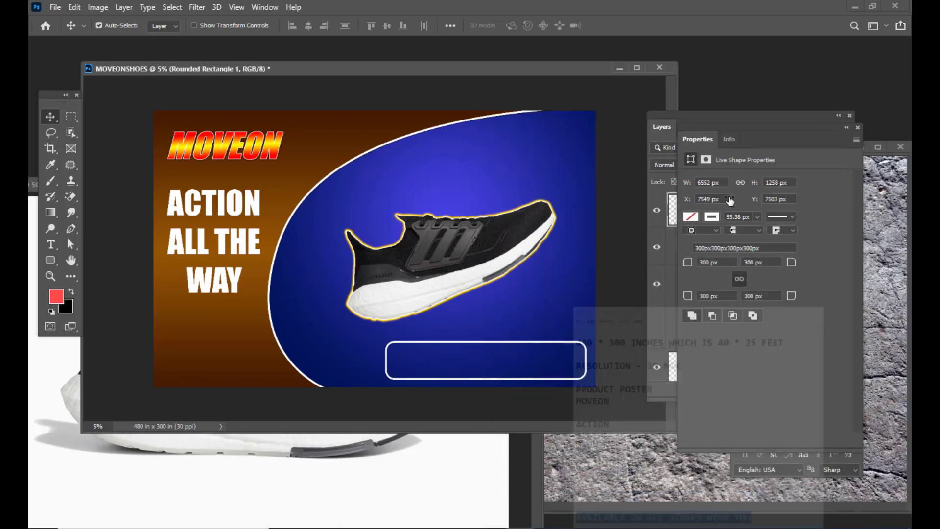
Step: Add a white Impact text layer reading AVAILABLE IN ALL STORES NEAR YOU just above the outlined rounded box
{"action": "mouse_move", "coordinate": [697, 128]}
{"action": "left_mouse_down"}
{"action": "mouse_move", "coordinate": [726, 127]}
{"action": "mouse_move", "coordinate": [696, 115]}
{"action": "left_mouse_up"}
{"action": "left_click", "coordinate": [51, 244]}
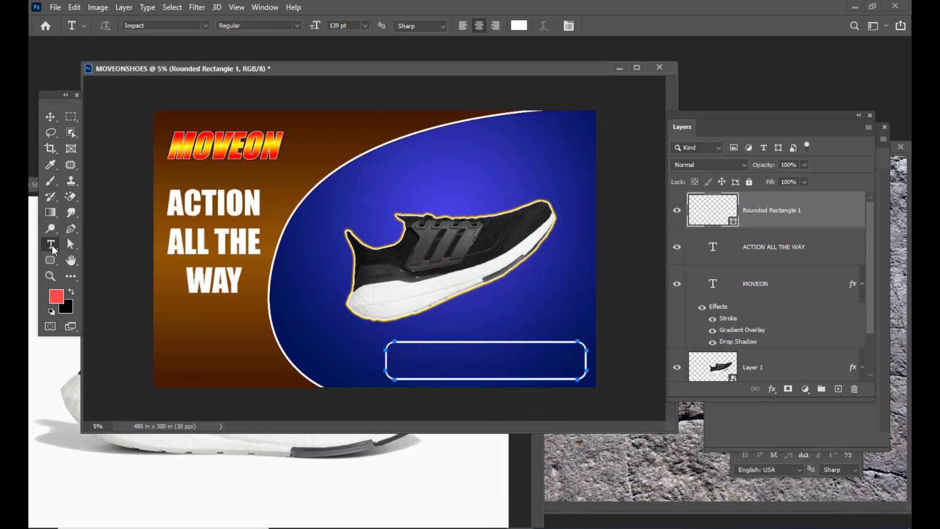
{"action": "left_click", "coordinate": [485, 313]}
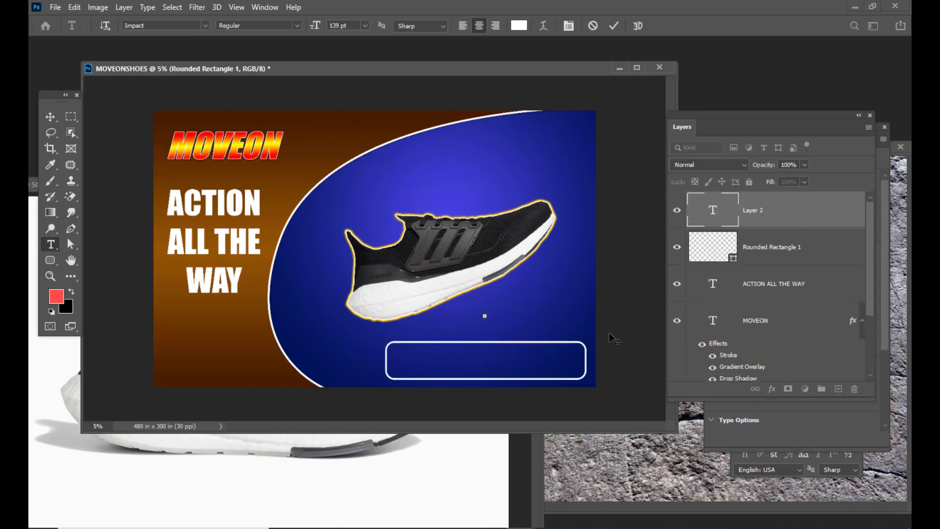
{"action": "type", "text": "AVAILABLE IN ALL STORES"}
{"action": "left_click", "coordinate": [50, 116]}
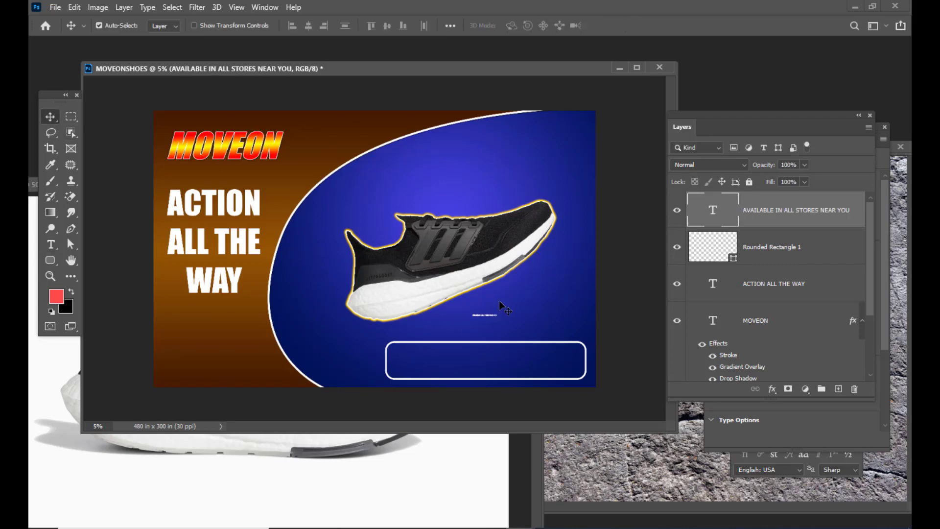
Step: Scale the AVAILABLE IN ALL STORES NEAR YOU text to about 754% and center it inside the outlined rounded box
{"action": "left_click_drag", "start_coordinate": [488, 318], "coordinate": [565, 334]}
{"action": "key", "text": "ctrl+t"}
{"action": "left_click_drag", "start_coordinate": [501, 368], "coordinate": [509, 369]}
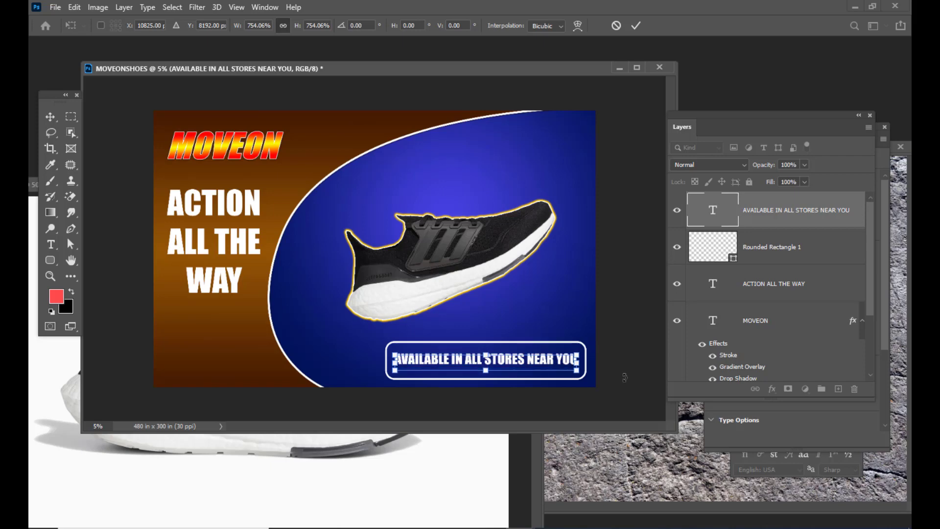
{"action": "key", "text": "shift+Down"}
{"action": "key", "text": "shift+Down"}
{"action": "key", "text": "shift+Up"}
{"action": "key", "text": "shift+Up"}
{"action": "key", "text": "shift+Up"}
{"action": "key", "text": "shift+Up"}
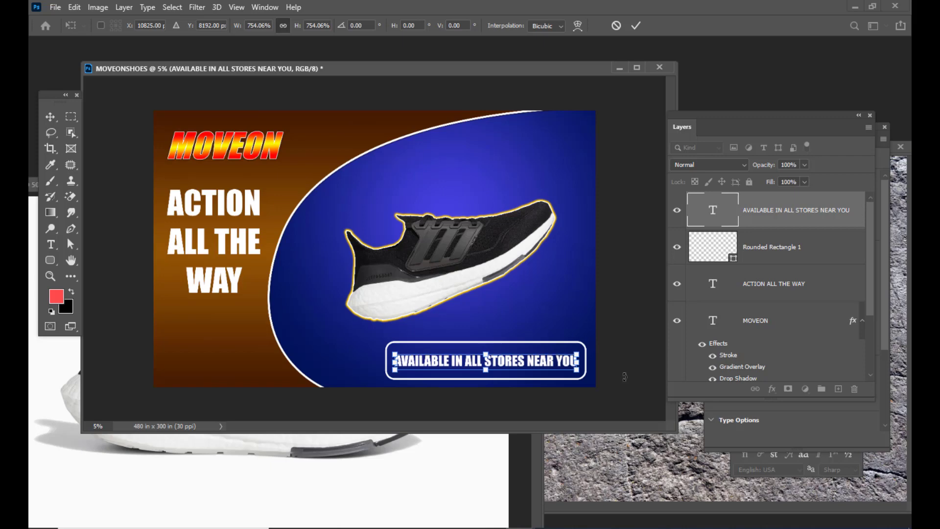
{"action": "key", "text": "Return"}
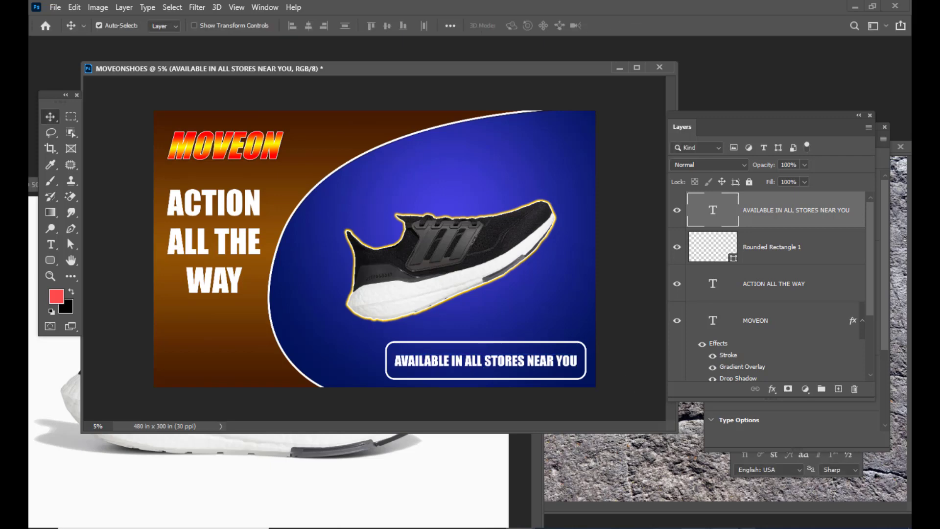
Step: Add a white Impact text layer reading ABC on the blue area above the shoe
{"action": "left_click_drag", "start_coordinate": [698, 116], "coordinate": [710, 116]}
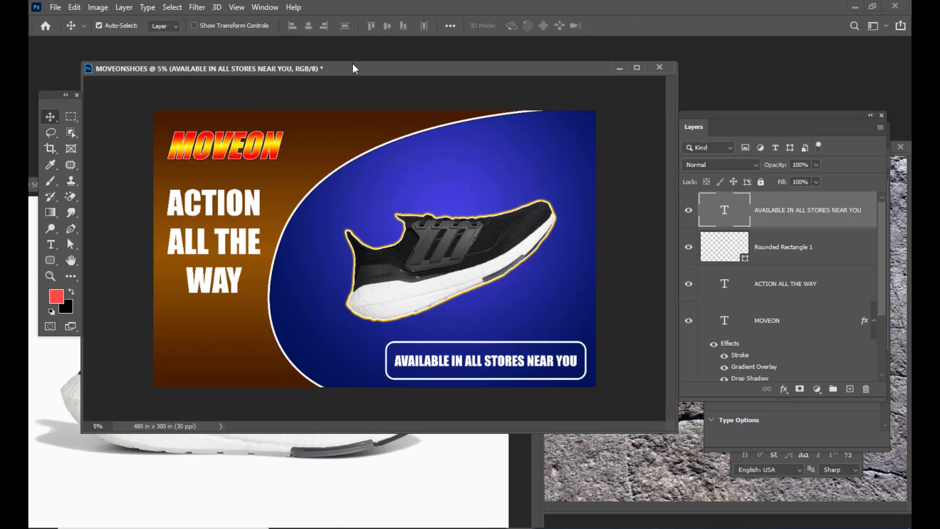
{"action": "mouse_move", "coordinate": [353, 64]}
{"action": "left_mouse_down"}
{"action": "mouse_move", "coordinate": [372, 58]}
{"action": "mouse_move", "coordinate": [355, 80]}
{"action": "left_mouse_up"}
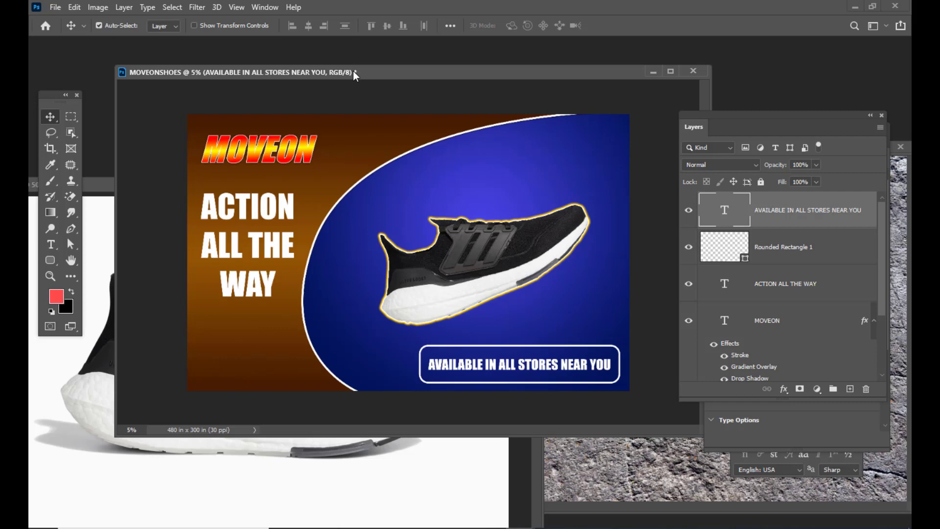
{"action": "left_click_drag", "start_coordinate": [353, 71], "coordinate": [356, 66]}
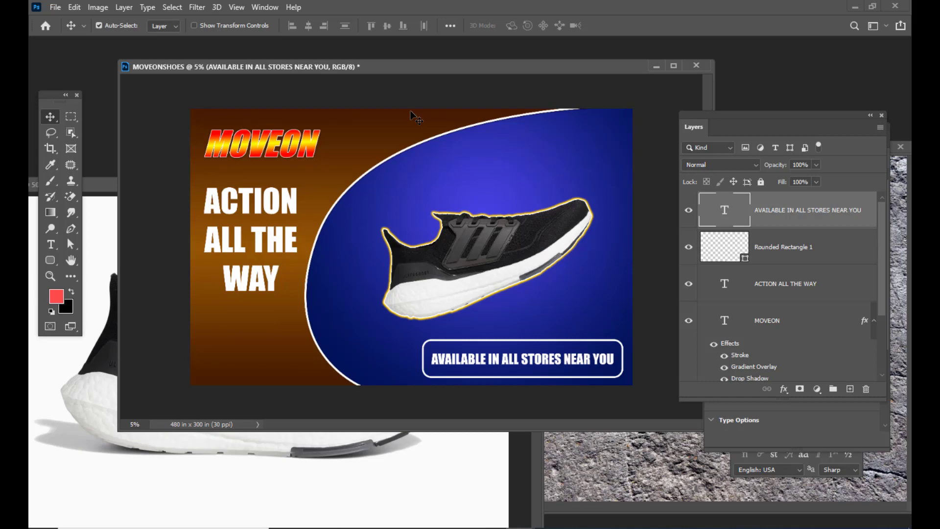
{"action": "left_click", "coordinate": [49, 247]}
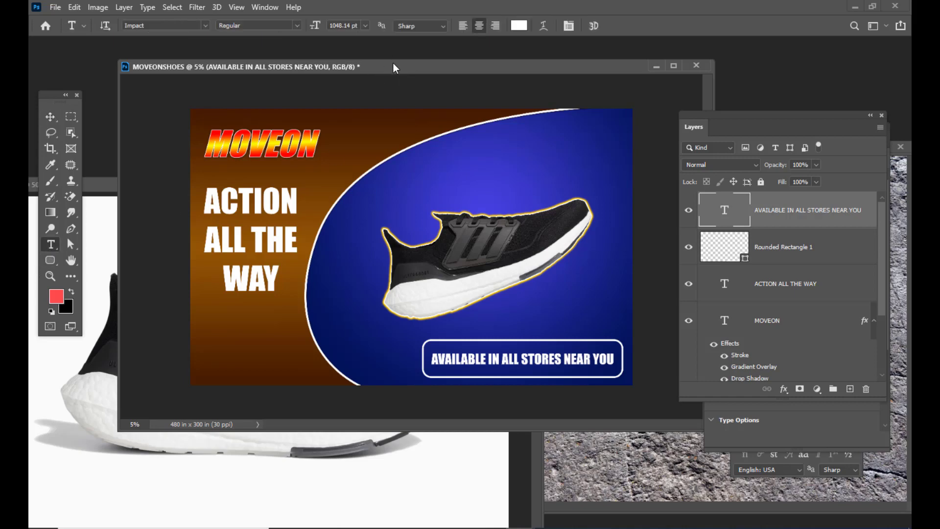
{"action": "left_click_drag", "start_coordinate": [393, 63], "coordinate": [418, 61]}
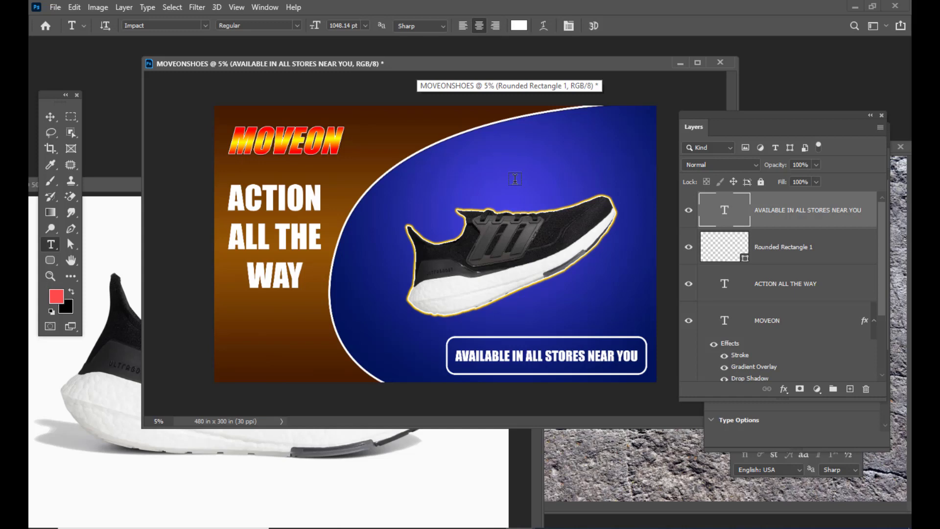
{"action": "left_click_drag", "start_coordinate": [471, 65], "coordinate": [452, 70]}
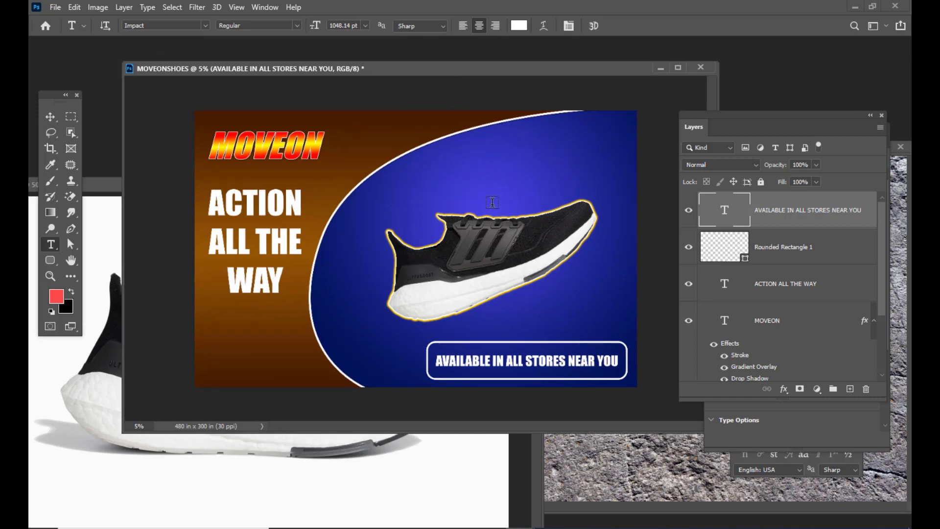
{"action": "left_click", "coordinate": [477, 168]}
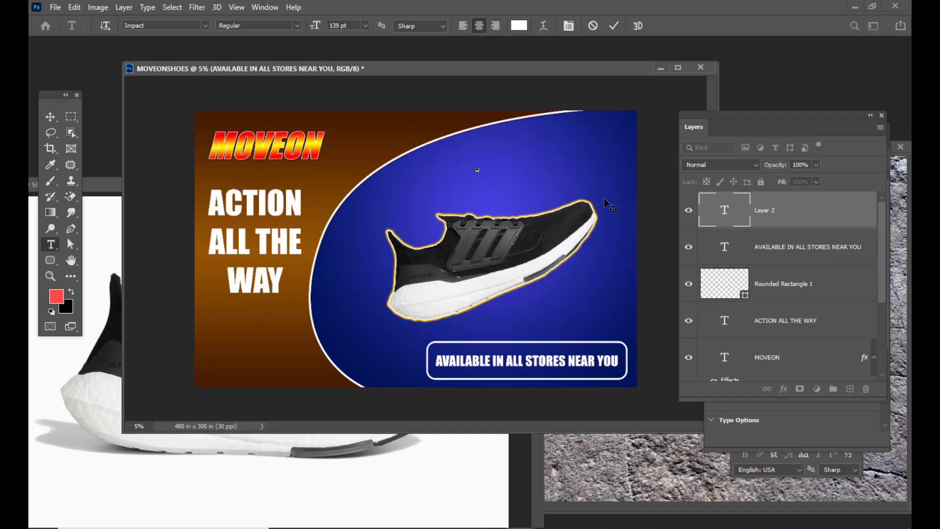
{"action": "left_click", "coordinate": [50, 116]}
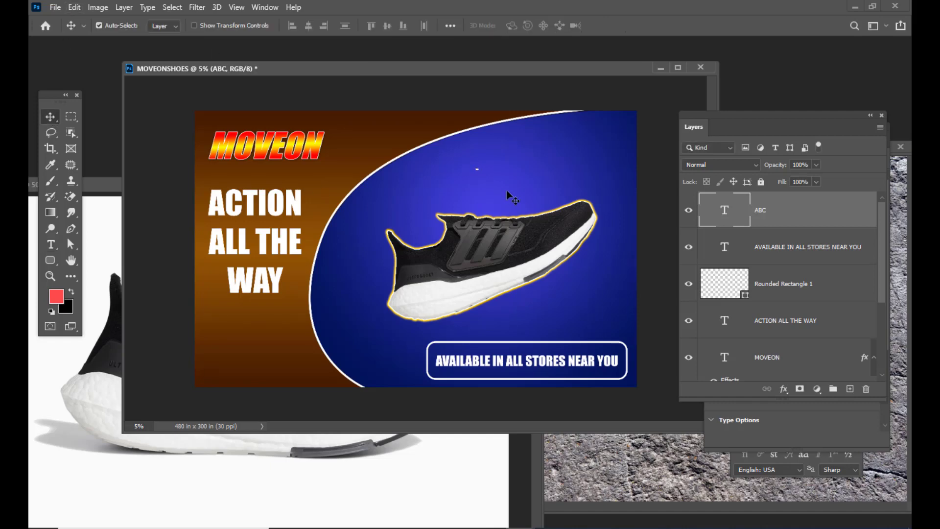
Step: Enlarge the ABC text and place it in the poster's lower-left corner below the slogan
{"action": "key", "text": "ctrl+t"}
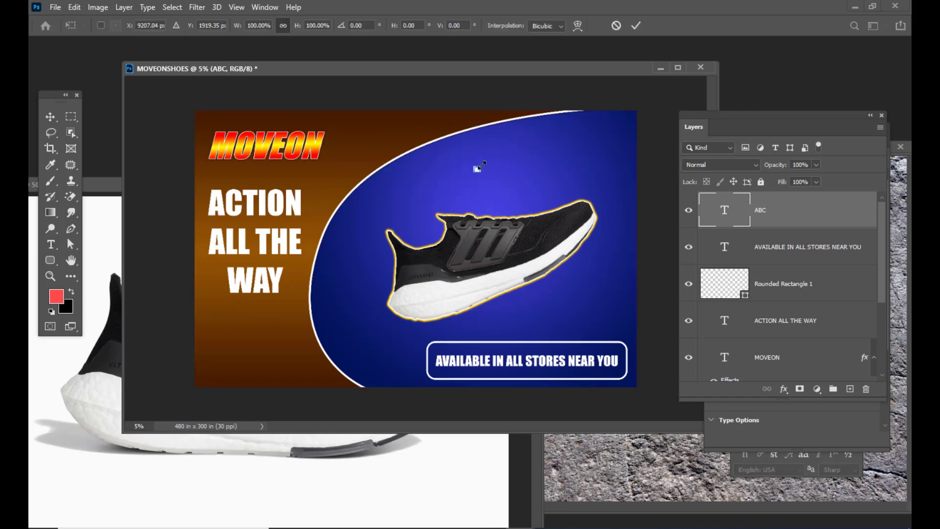
{"action": "left_click_drag", "start_coordinate": [479, 167], "coordinate": [234, 368]}
{"action": "key", "text": "Return"}
{"action": "key", "text": "v"}
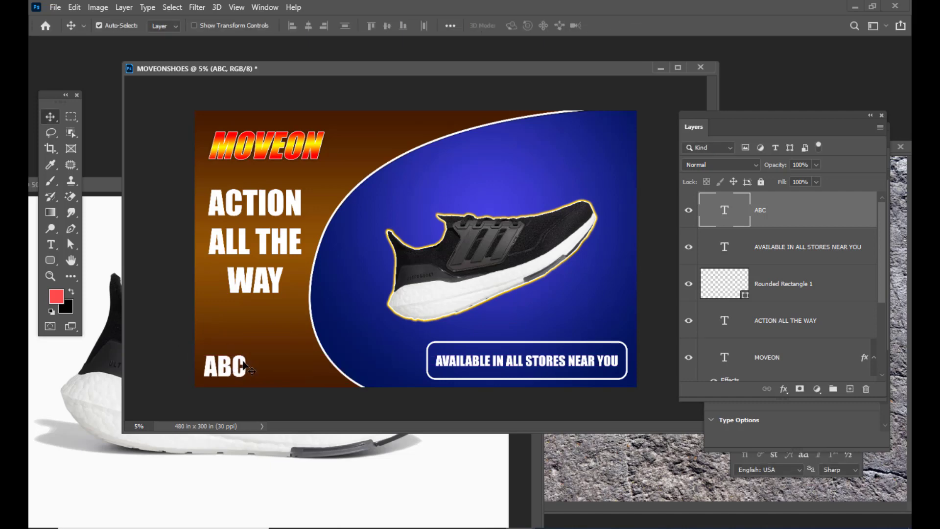
Step: Apply a reflected Gradient Overlay to the ABC layer and recolor its red stop to dark green #2a6101
{"action": "double_click", "coordinate": [801, 211]}
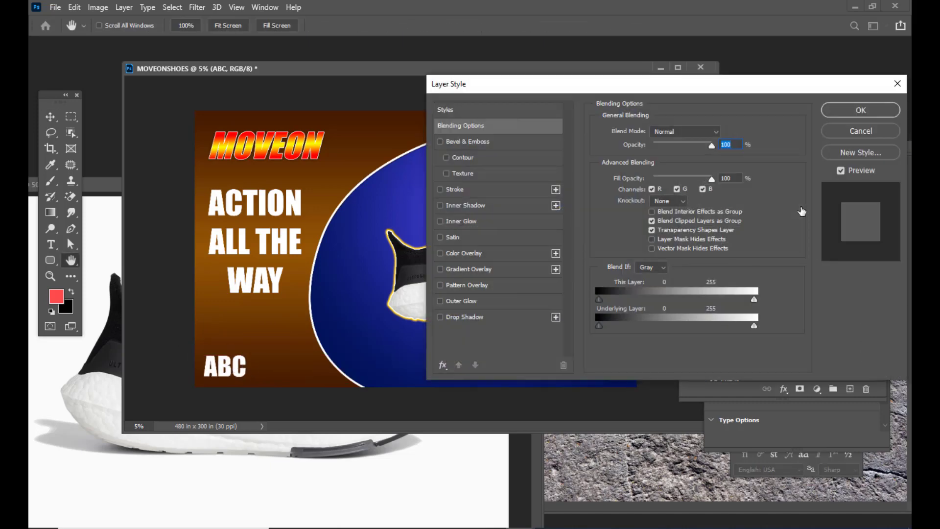
{"action": "left_click_drag", "start_coordinate": [581, 86], "coordinate": [651, 94]}
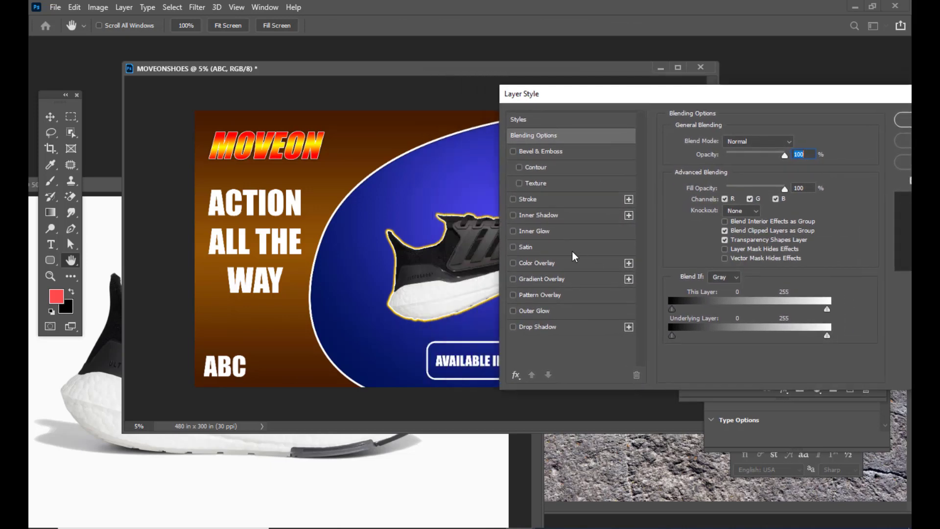
{"action": "left_click", "coordinate": [514, 279]}
{"action": "left_click", "coordinate": [559, 278]}
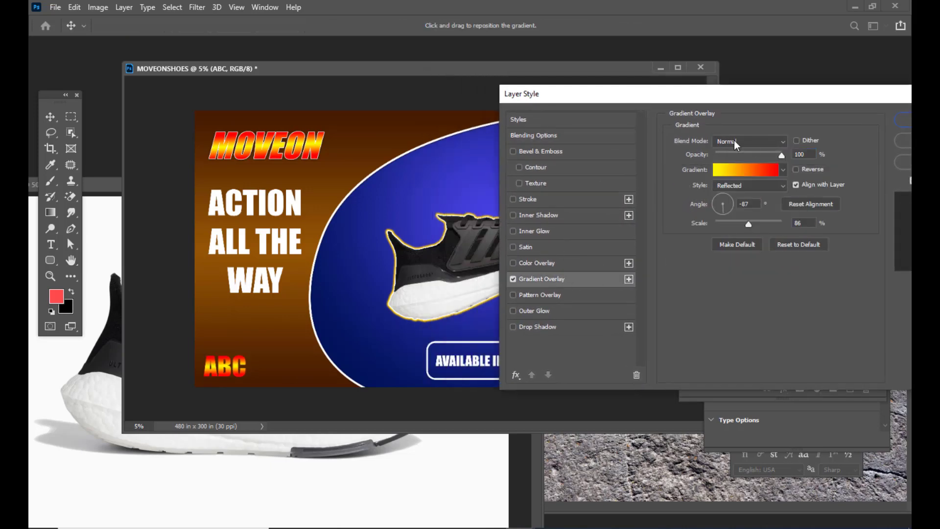
{"action": "left_click", "coordinate": [732, 170]}
{"action": "left_click", "coordinate": [855, 297]}
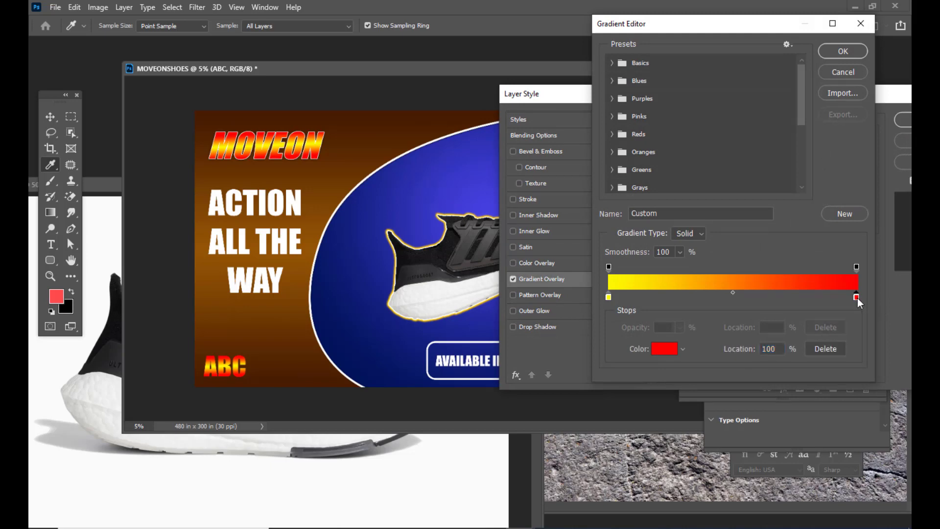
{"action": "left_click", "coordinate": [855, 296]}
{"action": "left_click", "coordinate": [717, 266]}
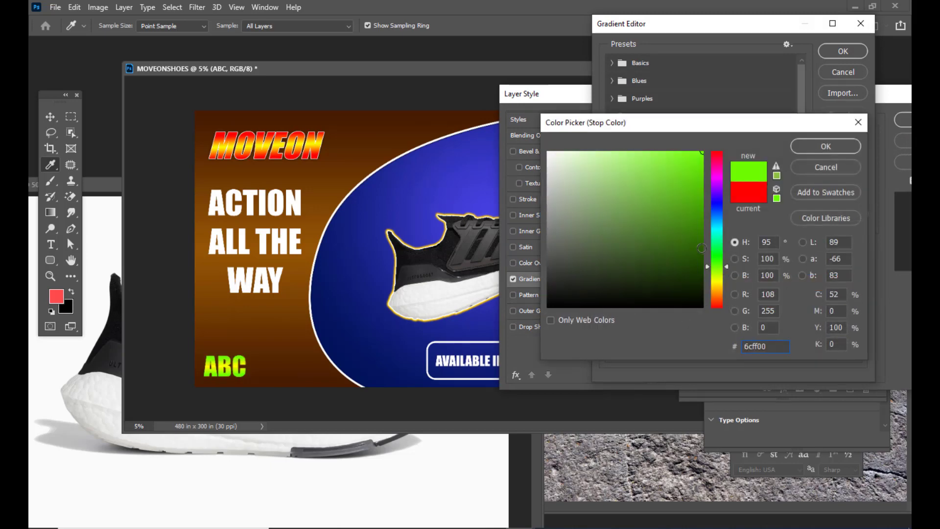
{"action": "left_click", "coordinate": [701, 248]}
{"action": "left_click", "coordinate": [806, 147]}
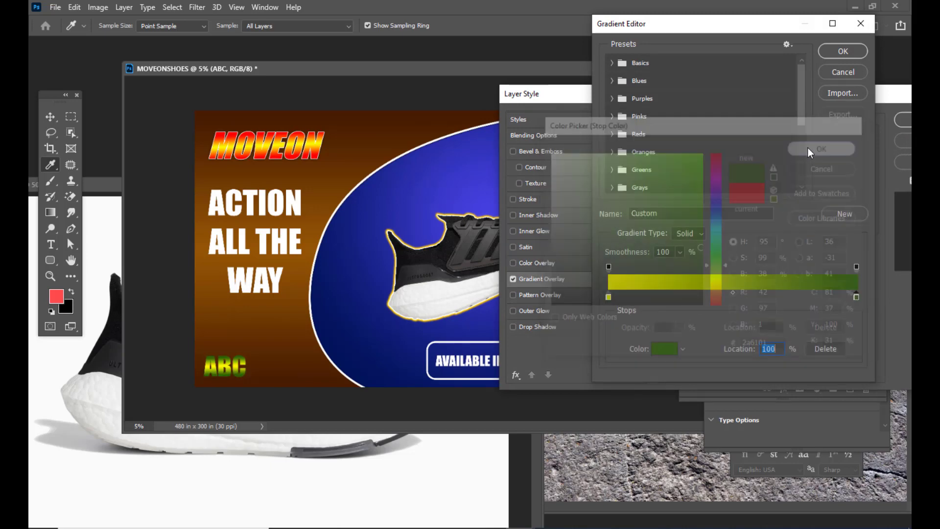
Step: Recolor the gradient's yellow stop to light green #5fe255 and set the overlay angle to -90°
{"action": "double_click", "coordinate": [608, 297]}
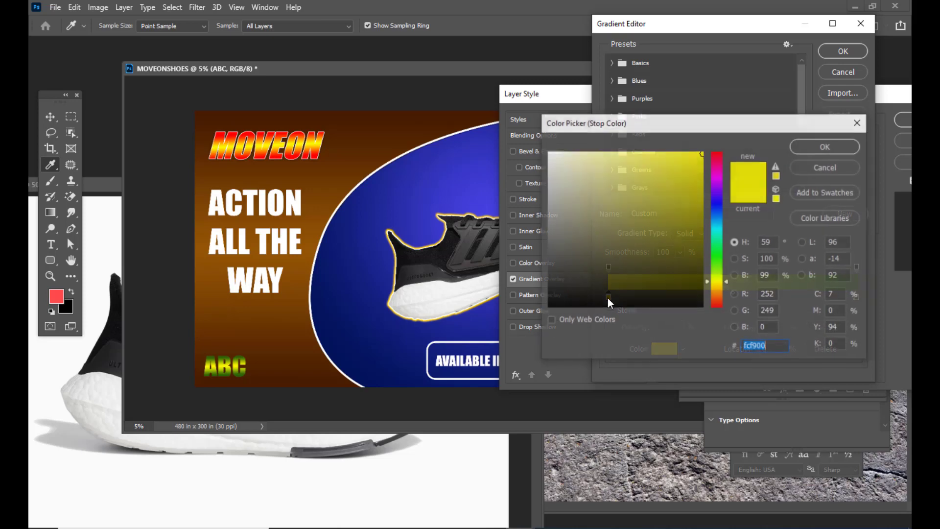
{"action": "left_click", "coordinate": [719, 257]}
{"action": "left_click_drag", "start_coordinate": [620, 153], "coordinate": [629, 169]}
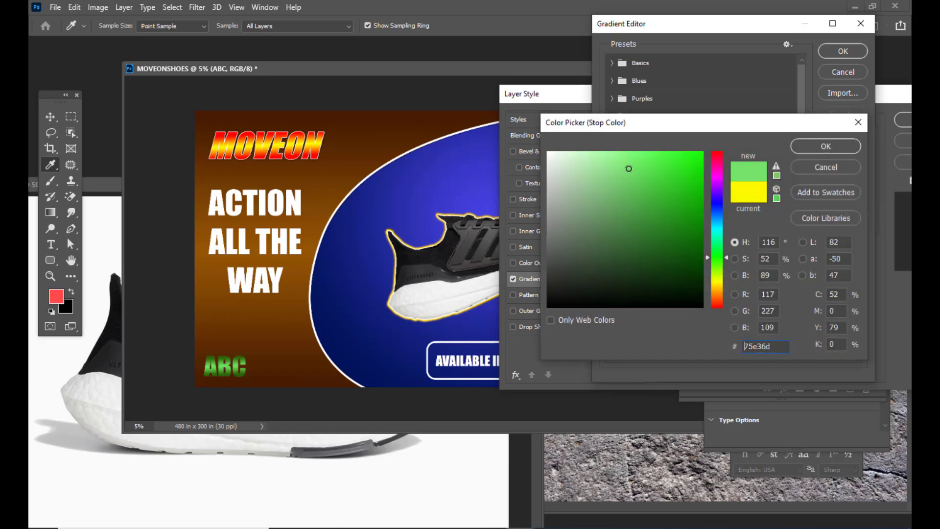
{"action": "left_click", "coordinate": [644, 169]}
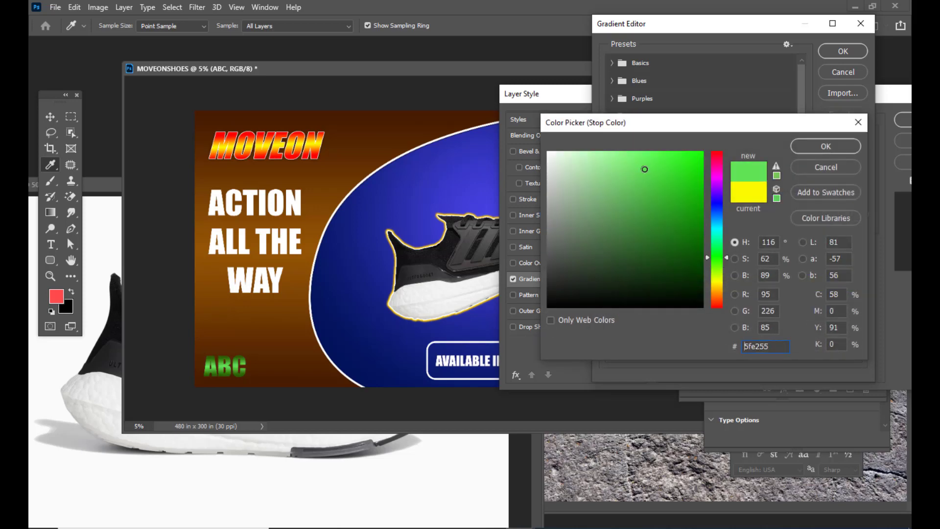
{"action": "left_click", "coordinate": [852, 147]}
{"action": "left_click", "coordinate": [854, 50]}
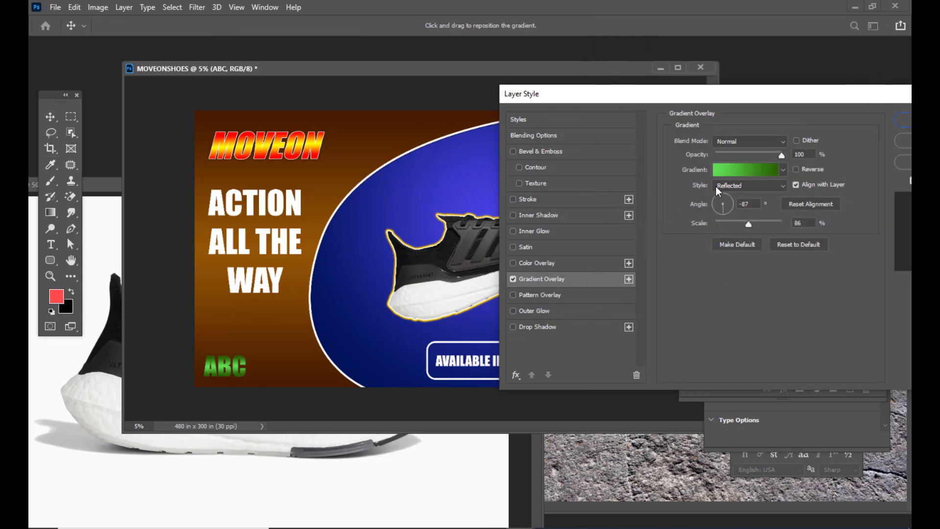
{"action": "left_click", "coordinate": [723, 216]}
Step: Add an 8 px white outside stroke to the ABC layer and apply the layer style
{"action": "left_click", "coordinate": [515, 199]}
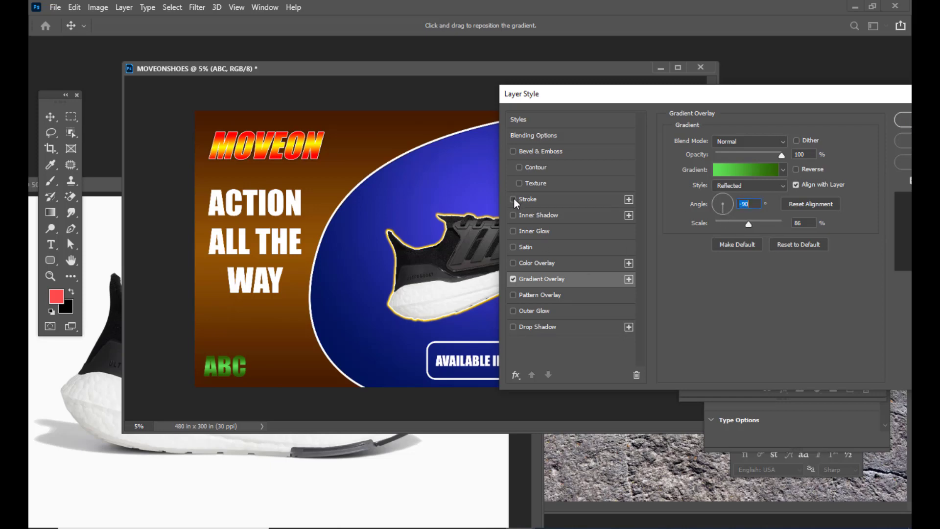
{"action": "left_click", "coordinate": [543, 200]}
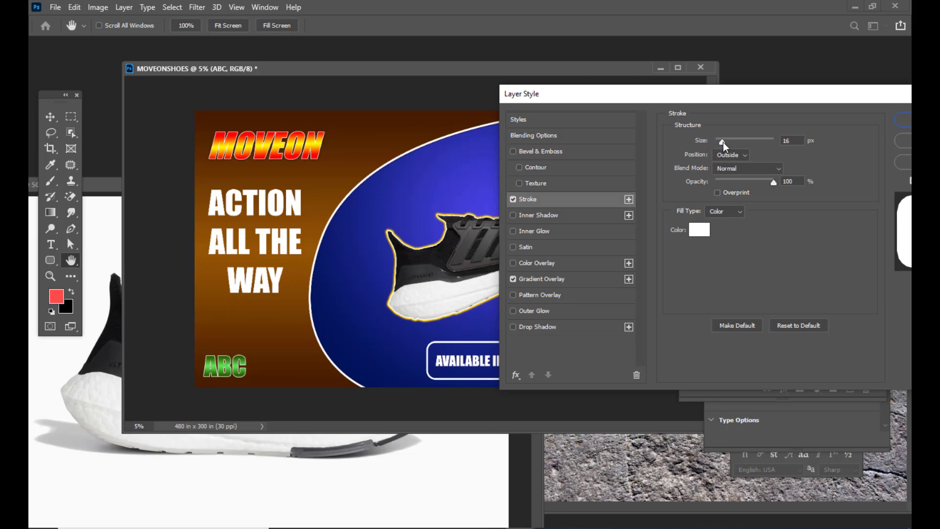
{"action": "left_click_drag", "start_coordinate": [724, 142], "coordinate": [721, 142]}
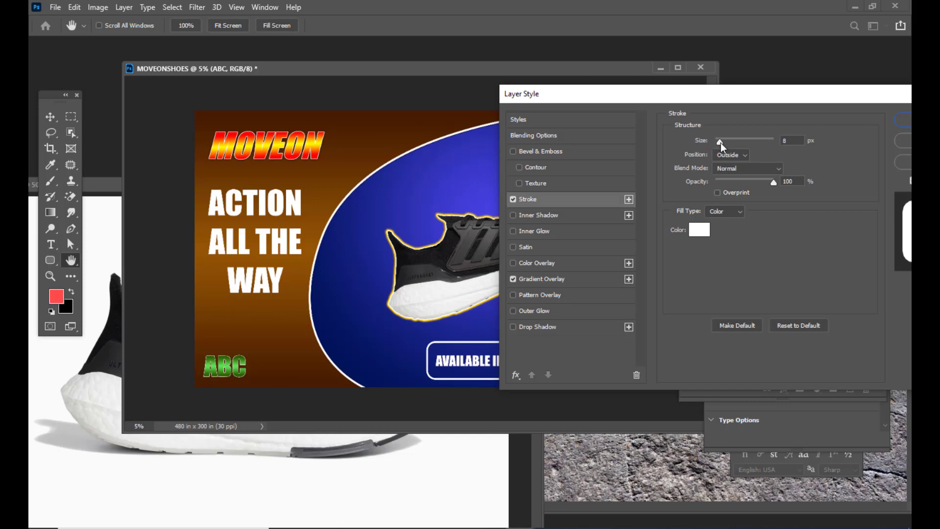
{"action": "left_click_drag", "start_coordinate": [707, 99], "coordinate": [611, 115]}
{"action": "left_click", "coordinate": [839, 140]}
Step: Warp the ABC text with the Bulge style, horizontal, at a bend of +92%
{"action": "left_click_drag", "start_coordinate": [377, 70], "coordinate": [388, 70]}
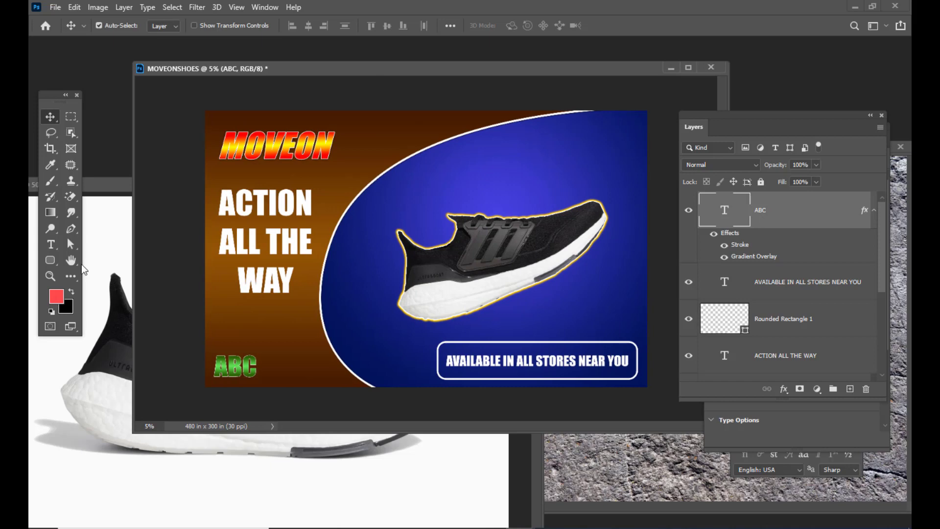
{"action": "left_click", "coordinate": [54, 246]}
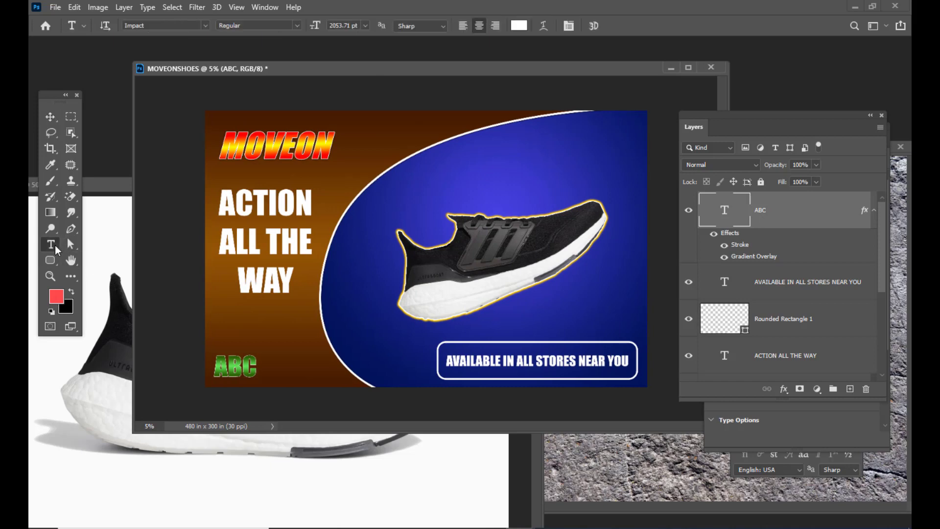
{"action": "left_click", "coordinate": [542, 27]}
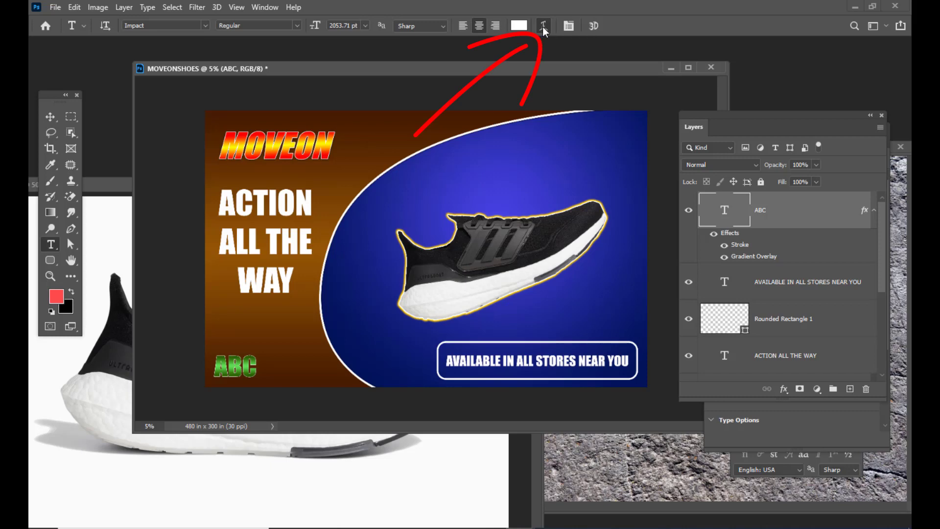
{"action": "mouse_move", "coordinate": [653, 116]}
{"action": "left_mouse_down"}
{"action": "mouse_move", "coordinate": [628, 135]}
{"action": "mouse_move", "coordinate": [587, 136]}
{"action": "mouse_move", "coordinate": [609, 128]}
{"action": "left_mouse_up"}
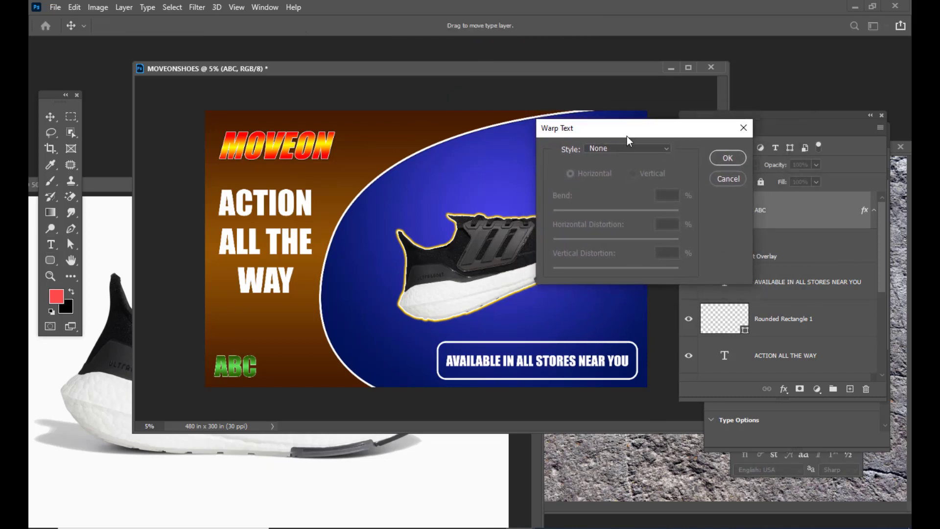
{"action": "left_click", "coordinate": [615, 149]}
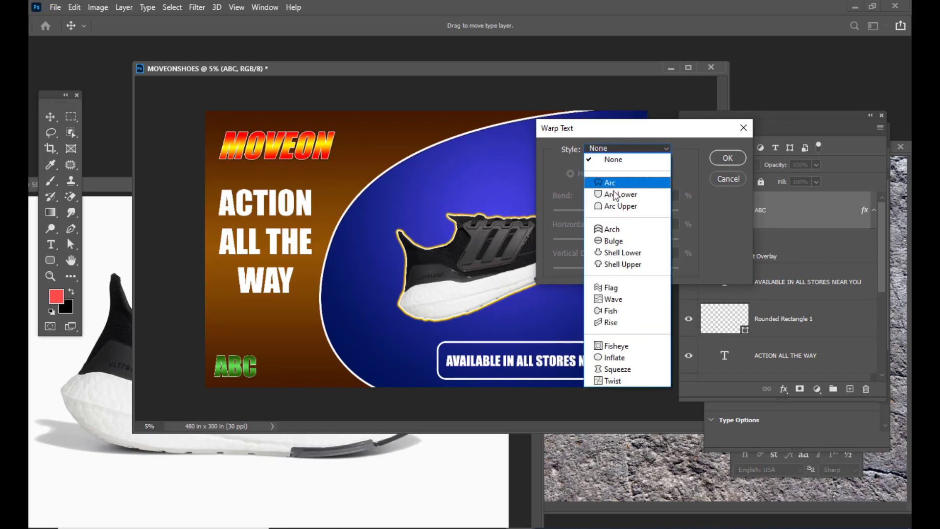
{"action": "left_click", "coordinate": [615, 241]}
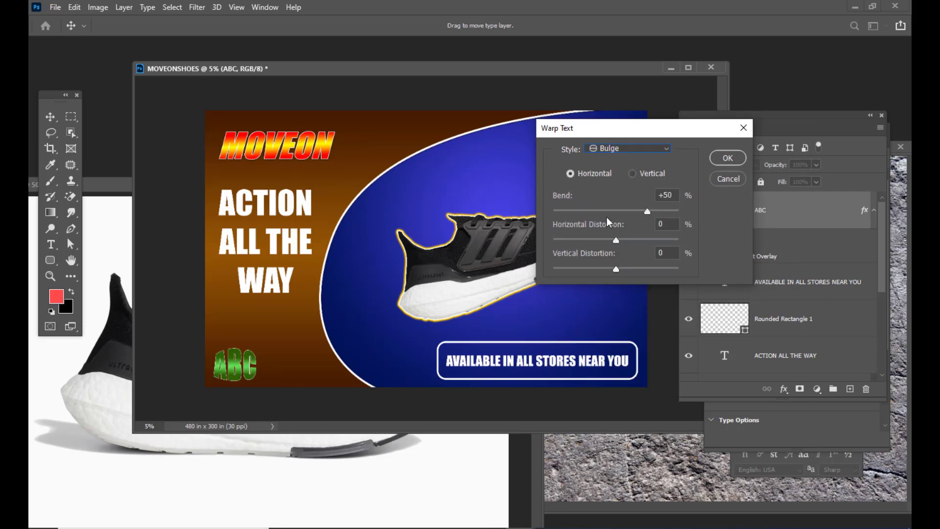
{"action": "left_click_drag", "start_coordinate": [647, 213], "coordinate": [675, 216]}
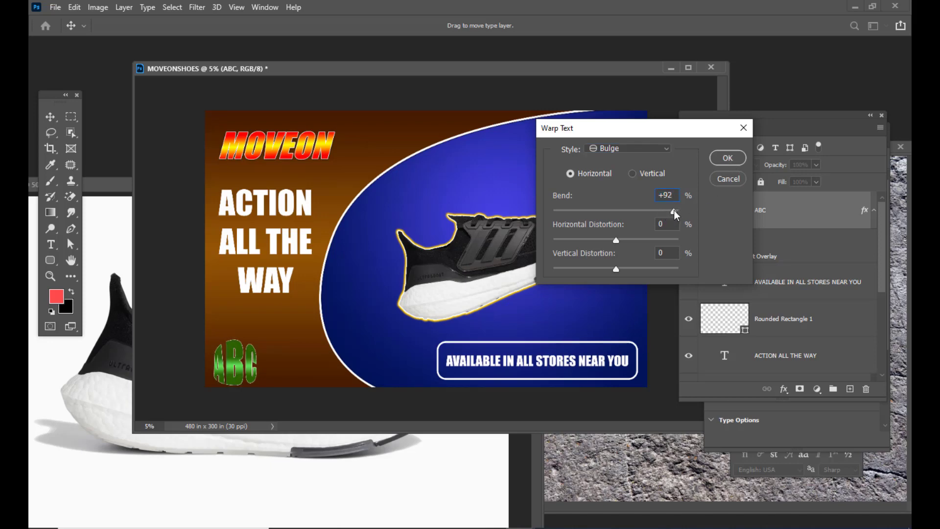
{"action": "left_click", "coordinate": [727, 157]}
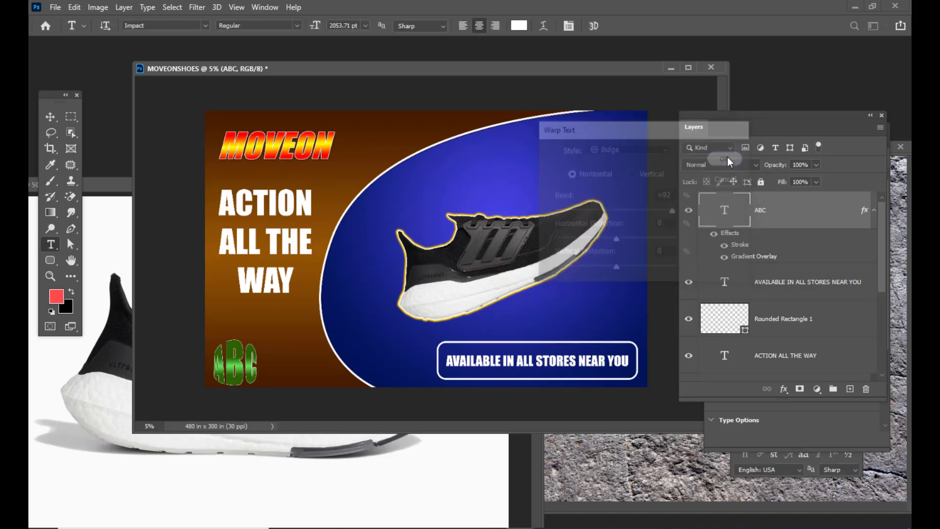
Step: Scale the warped ABC text down to a small logo in the poster's lower-left corner
{"action": "left_click", "coordinate": [51, 120]}
{"action": "key", "text": "ctrl+t"}
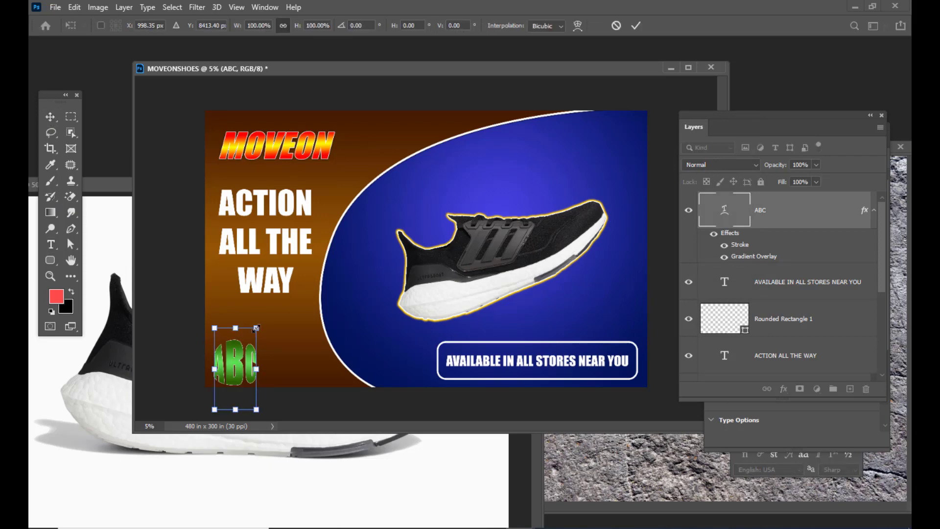
{"action": "left_click_drag", "start_coordinate": [252, 342], "coordinate": [225, 376]}
{"action": "key", "text": "Return"}
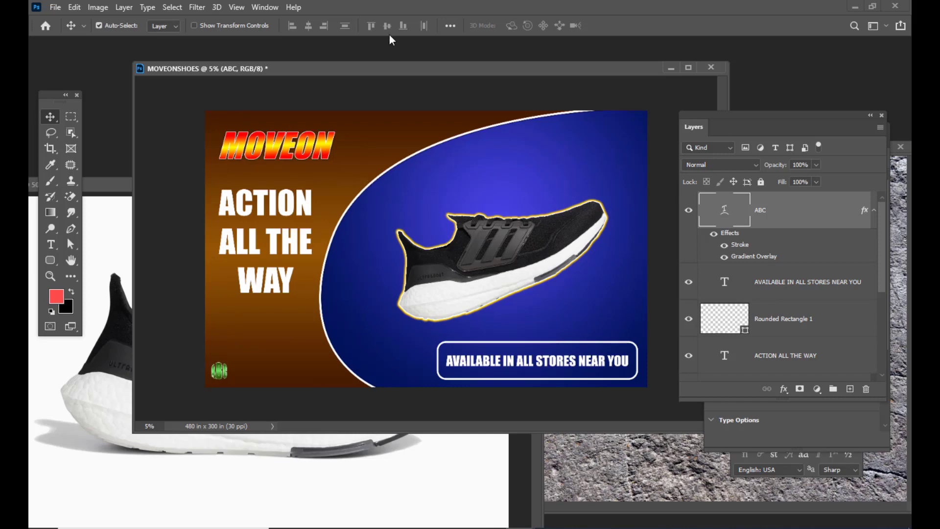
{"action": "left_click_drag", "start_coordinate": [381, 67], "coordinate": [383, 71]}
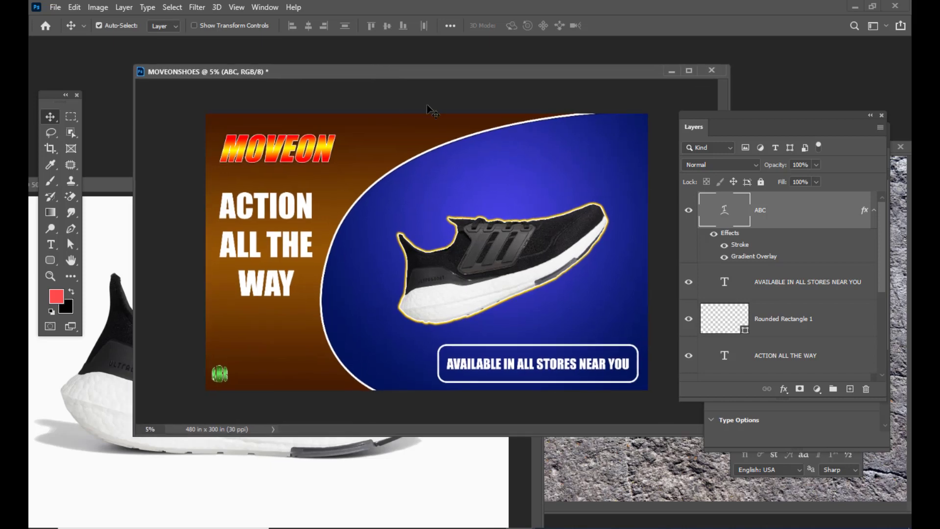
{"action": "left_click_drag", "start_coordinate": [406, 72], "coordinate": [412, 71]}
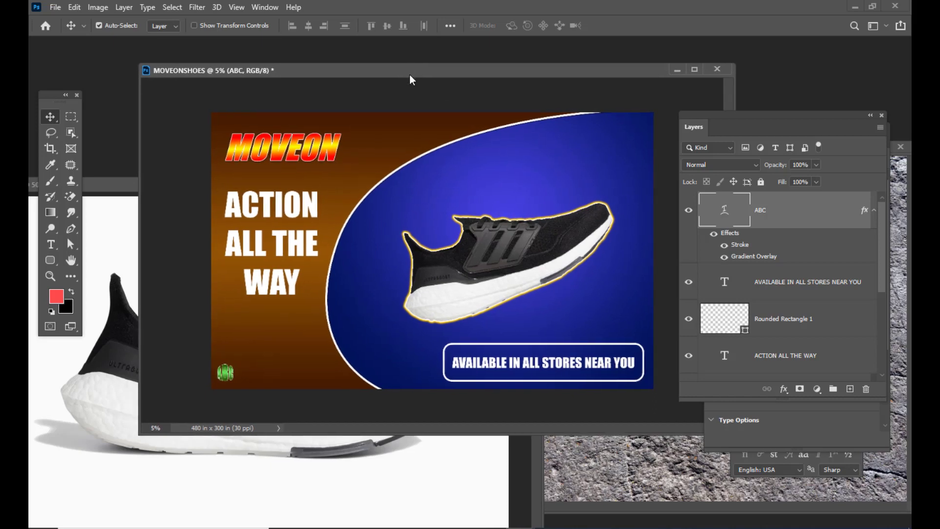
Step: Create a text layer above the shoe reading A PRODUCT OF ABC LEATHER, using the wording copied from the Notepad file
{"action": "left_click", "coordinate": [51, 245]}
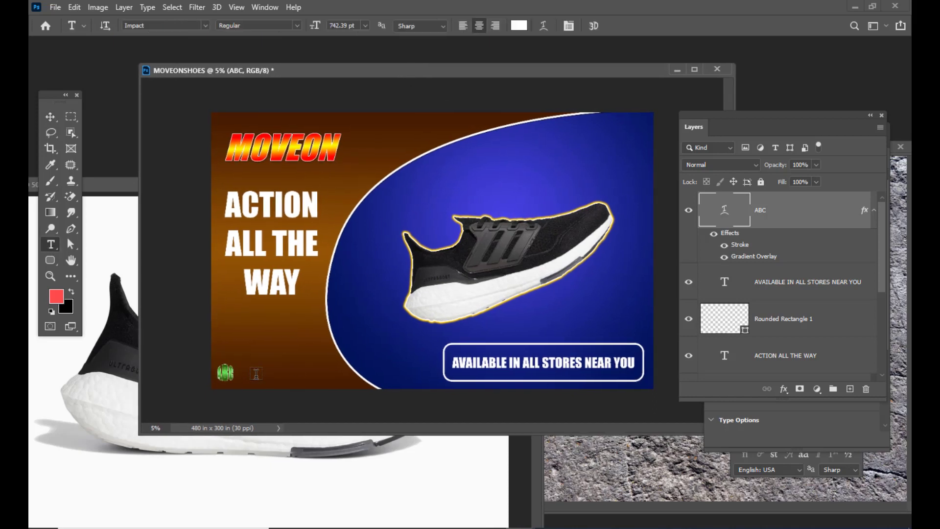
{"action": "left_click", "coordinate": [485, 175]}
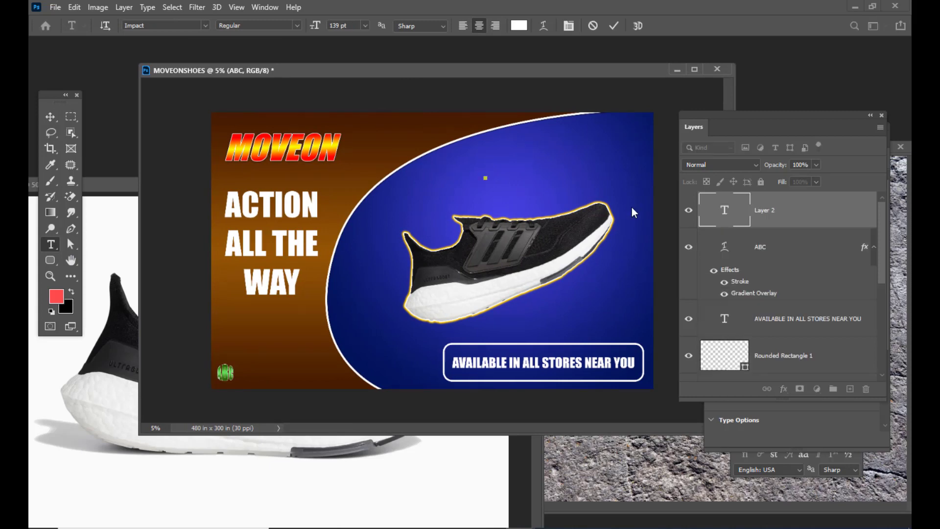
{"action": "left_click", "coordinate": [667, 528]}
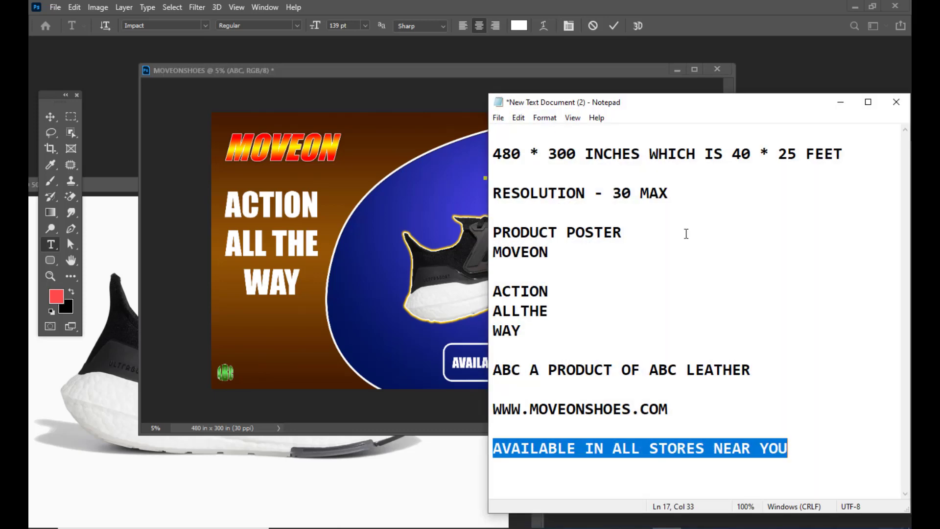
{"action": "left_click_drag", "start_coordinate": [602, 107], "coordinate": [633, 98]}
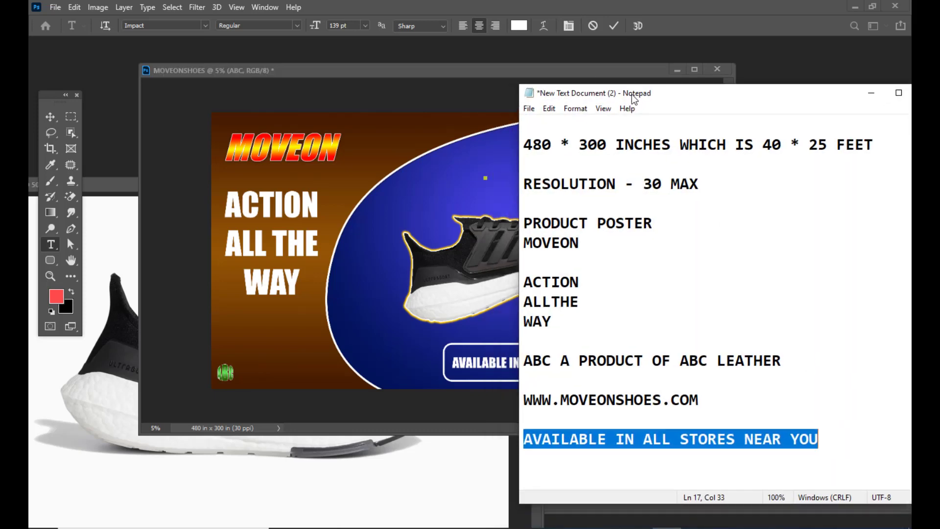
{"action": "mouse_move", "coordinate": [784, 358]}
{"action": "left_mouse_down"}
{"action": "mouse_move", "coordinate": [522, 362]}
{"action": "mouse_move", "coordinate": [787, 354]}
{"action": "left_mouse_up"}
{"action": "left_click", "coordinate": [578, 362]}
{"action": "right_click", "coordinate": [787, 354]}
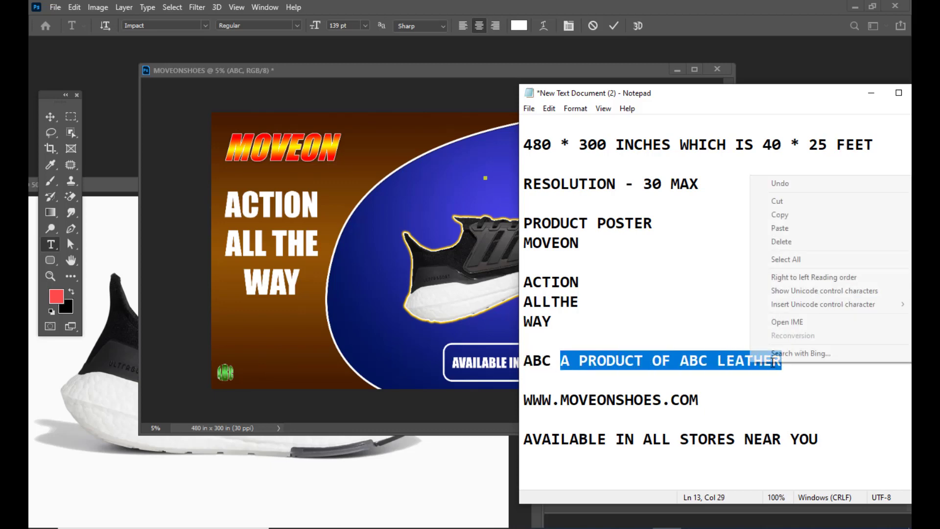
{"action": "left_click", "coordinate": [815, 212]}
{"action": "left_click", "coordinate": [867, 94]}
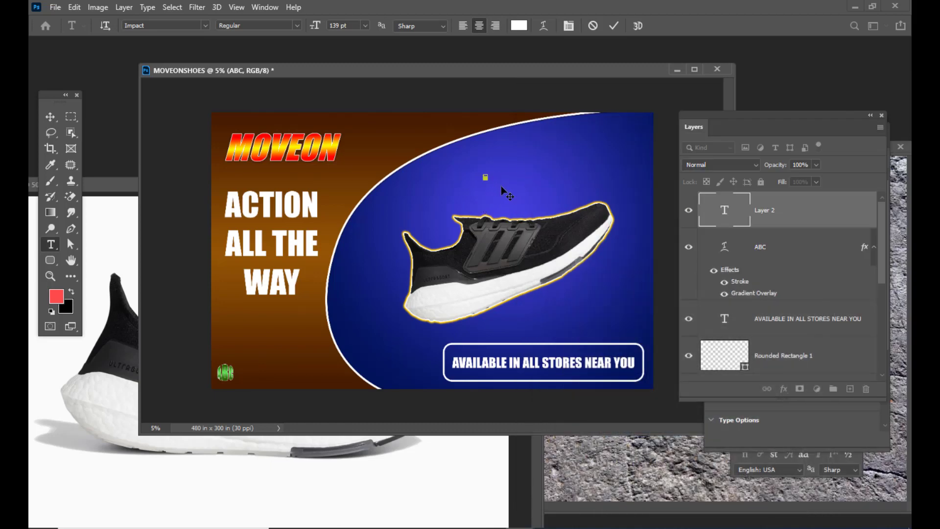
{"action": "left_click", "coordinate": [50, 116]}
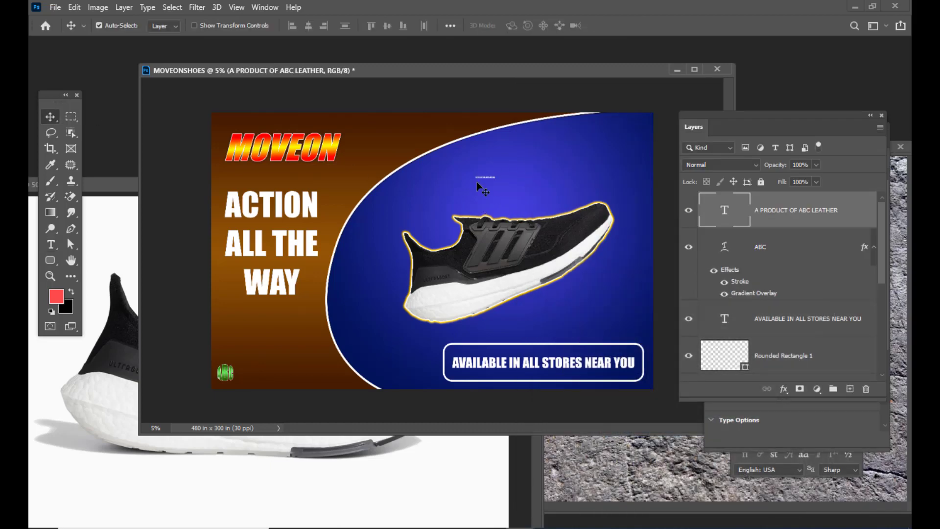
Step: Select the small A PRODUCT OF ABC LEATHER text above the shoe and move it beside the ABC logo in the lower-left corner
{"action": "left_click_drag", "start_coordinate": [482, 183], "coordinate": [332, 345]}
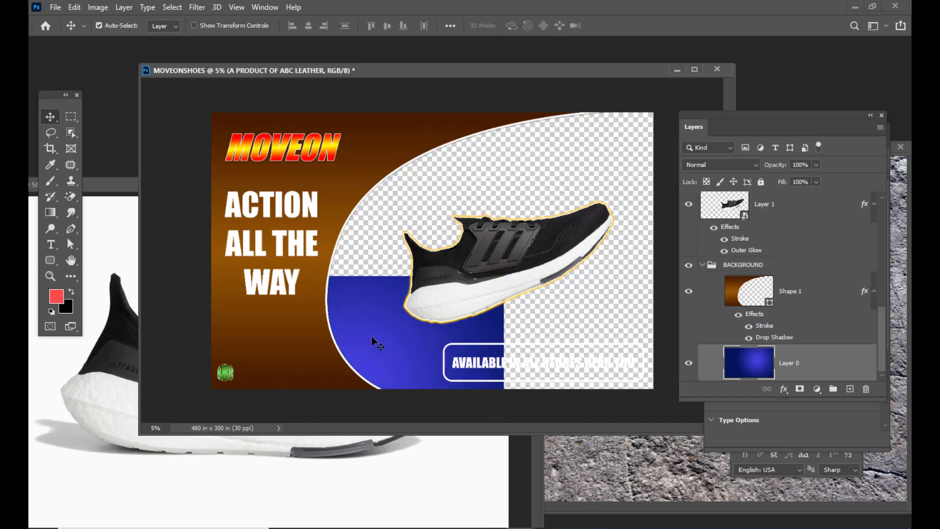
{"action": "key", "text": "ctrl+z"}
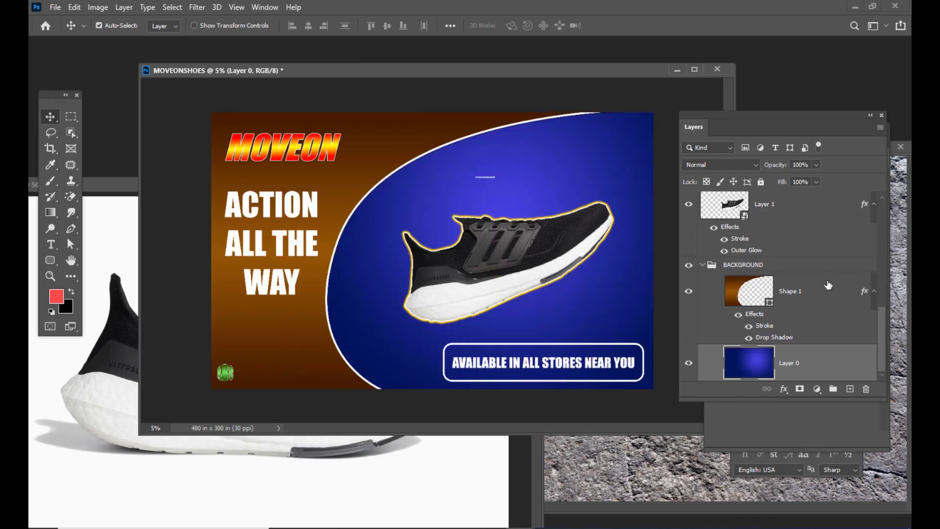
{"action": "scroll", "coordinate": [828, 284], "scroll_direction": "up", "scroll_amount": 3}
{"action": "right_click", "coordinate": [486, 178]}
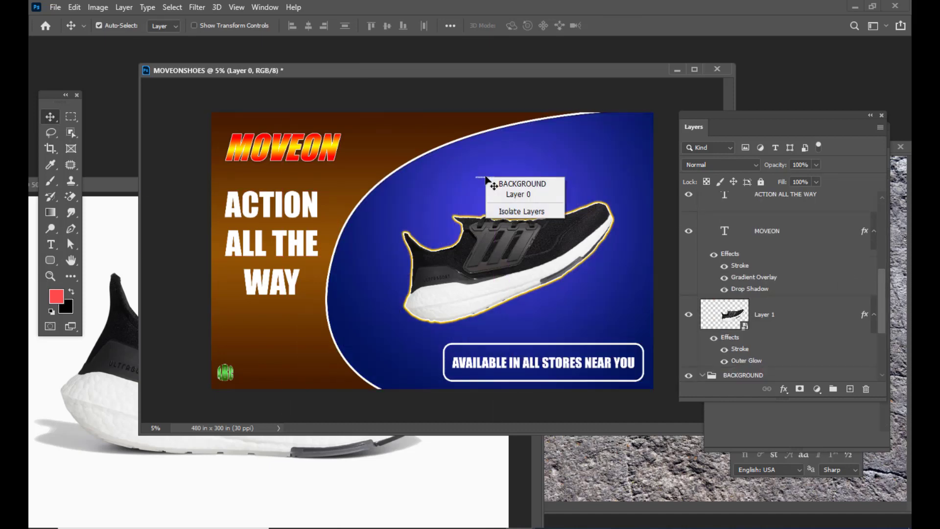
{"action": "left_click", "coordinate": [480, 178]}
{"action": "right_click", "coordinate": [480, 181]}
{"action": "left_click", "coordinate": [497, 183]}
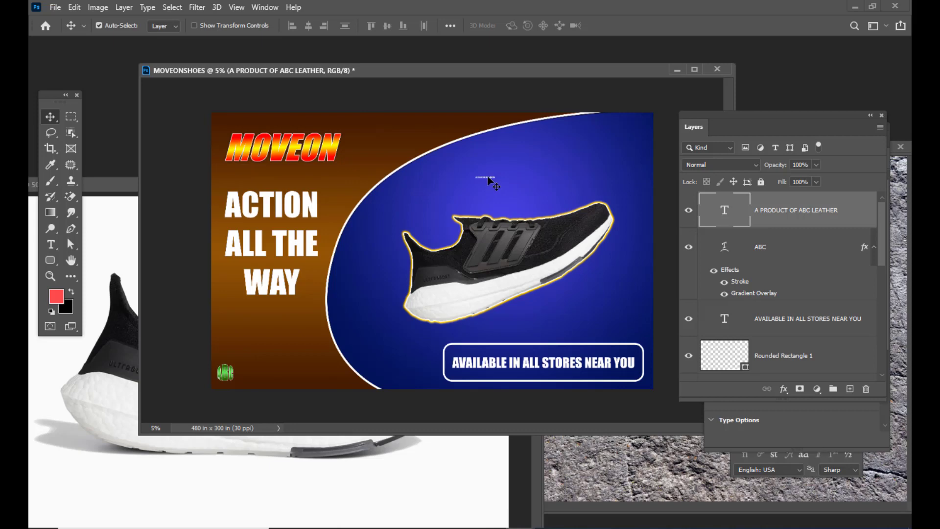
{"action": "left_click_drag", "start_coordinate": [489, 180], "coordinate": [258, 377]}
Step: Enlarge the A PRODUCT OF ABC LEATHER text to about 527% and position it just right of the ABC logo
{"action": "key", "text": "ctrl+t"}
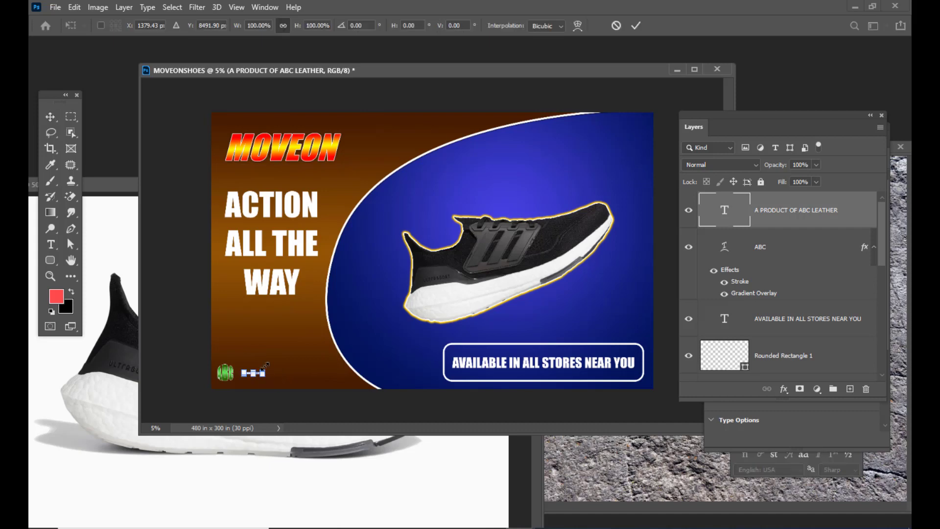
{"action": "left_click_drag", "start_coordinate": [265, 366], "coordinate": [323, 375]}
{"action": "key", "text": "shift+Up"}
{"action": "key", "text": "shift+Up"}
{"action": "key", "text": "shift+Up"}
{"action": "key", "text": "shift+Up"}
{"action": "key", "text": "shift+Up"}
{"action": "key", "text": "shift+Up"}
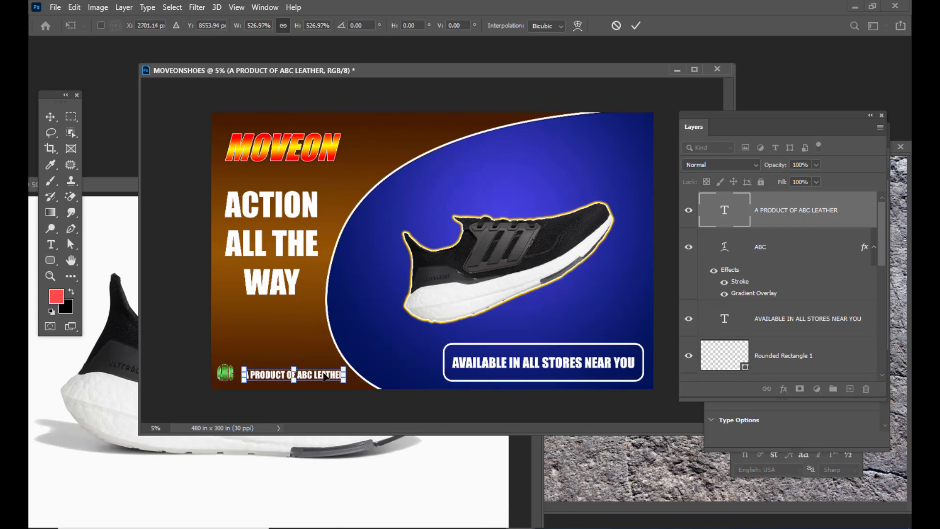
{"action": "key", "text": "shift+Up"}
{"action": "key", "text": "shift+Up"}
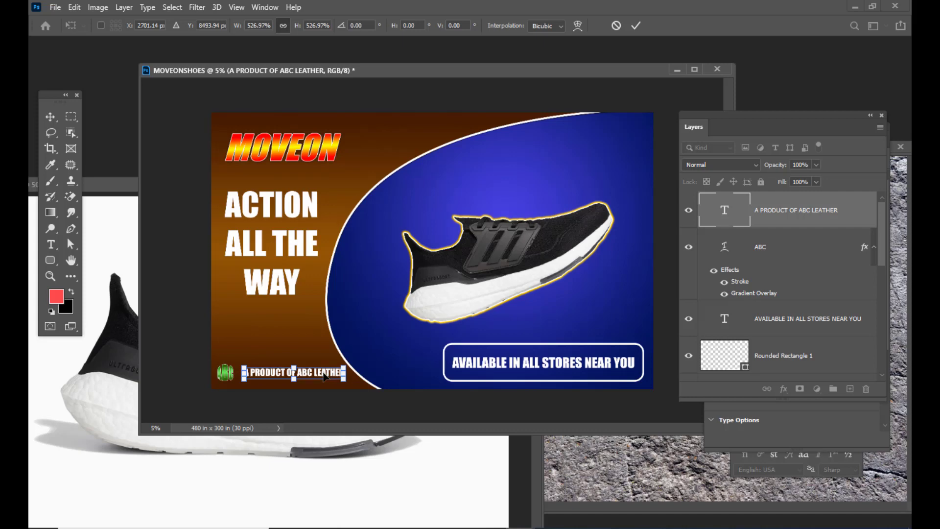
{"action": "key", "text": "shift+Left"}
{"action": "key", "text": "shift+Left"}
{"action": "key", "text": "shift+Left"}
{"action": "key", "text": "shift+Left"}
{"action": "key", "text": "shift+Left"}
{"action": "key", "text": "shift+Left"}
{"action": "key", "text": "shift+Left"}
{"action": "key", "text": "shift+Left"}
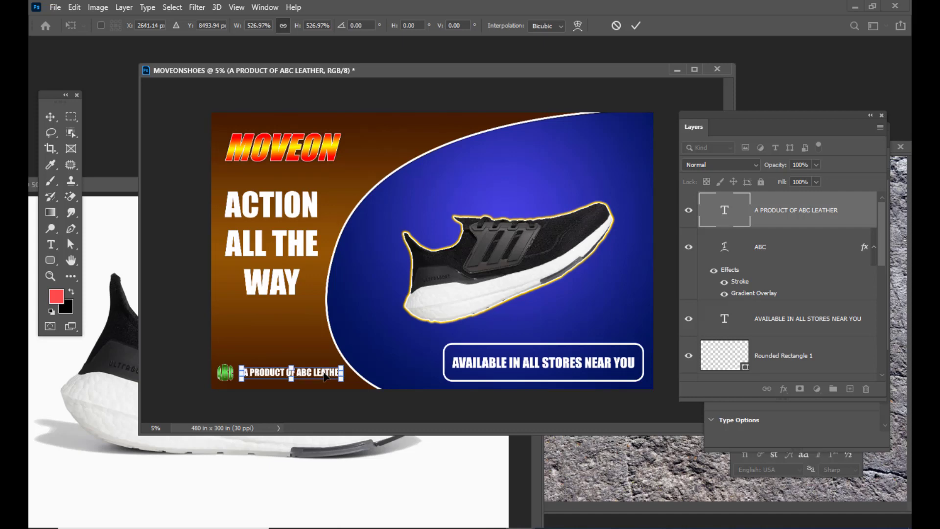
{"action": "key", "text": "shift+Left"}
{"action": "key", "text": "shift+Left"}
{"action": "key", "text": "shift+Left"}
{"action": "key", "text": "shift+Left"}
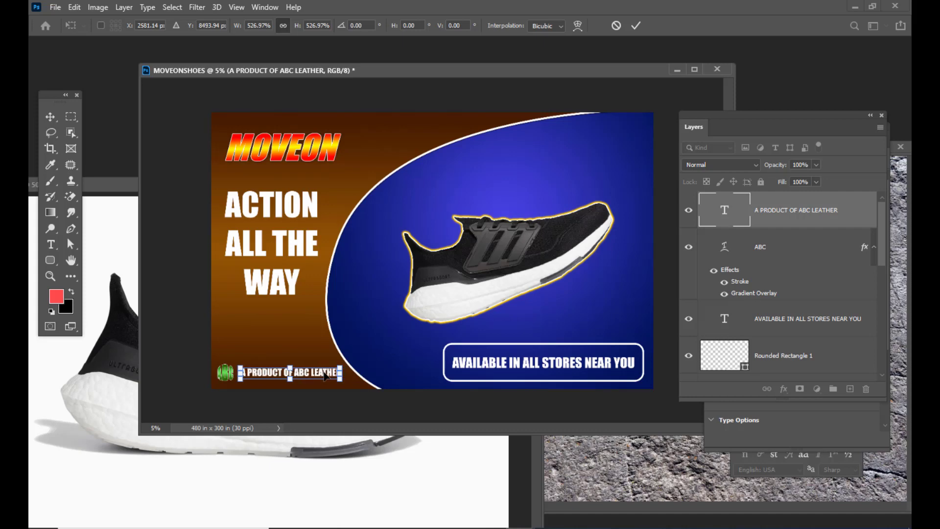
{"action": "key", "text": "shift+Down"}
{"action": "key", "text": "shift+Down"}
{"action": "key", "text": "shift+Down"}
{"action": "key", "text": "shift+Down"}
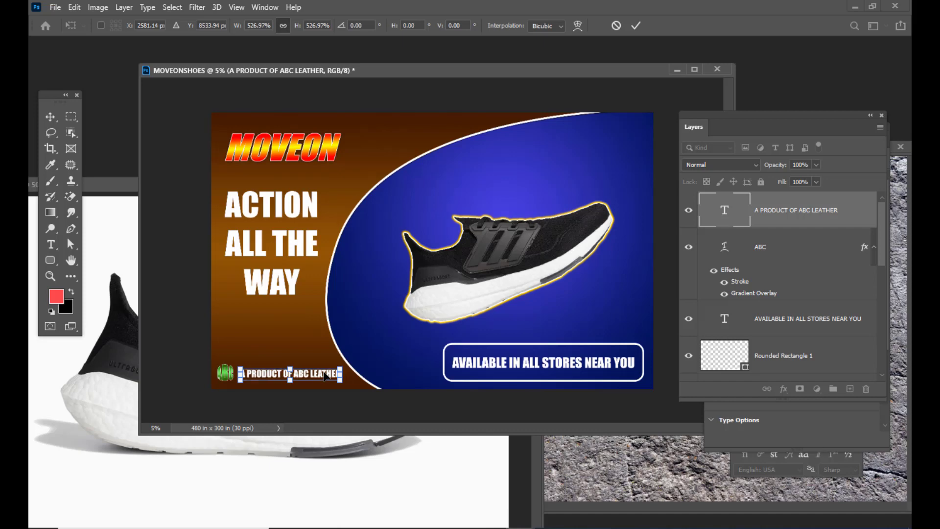
{"action": "key", "text": "Return"}
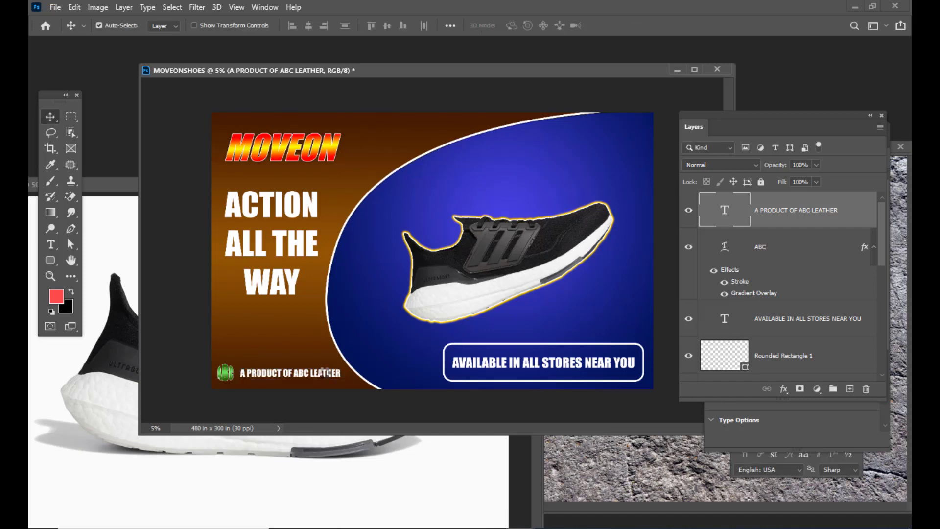
Step: Nudge the A PRODUCT OF ABC LEATHER text slightly closer to the ABC logo and a little higher
{"action": "key", "text": "shift+Left"}
{"action": "key", "text": "shift+Left"}
{"action": "key", "text": "shift+Left"}
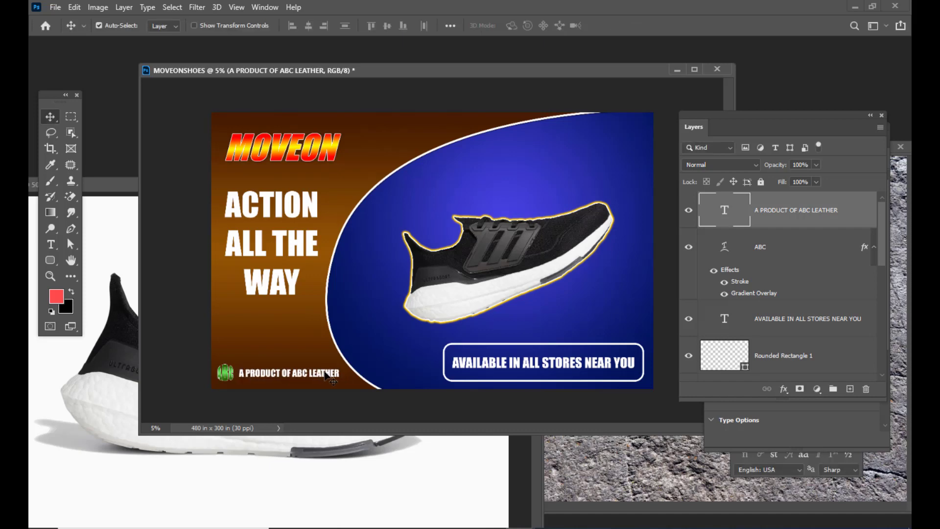
{"action": "key", "text": "shift+Up"}
{"action": "key", "text": "shift+Up"}
{"action": "key", "text": "shift+Up"}
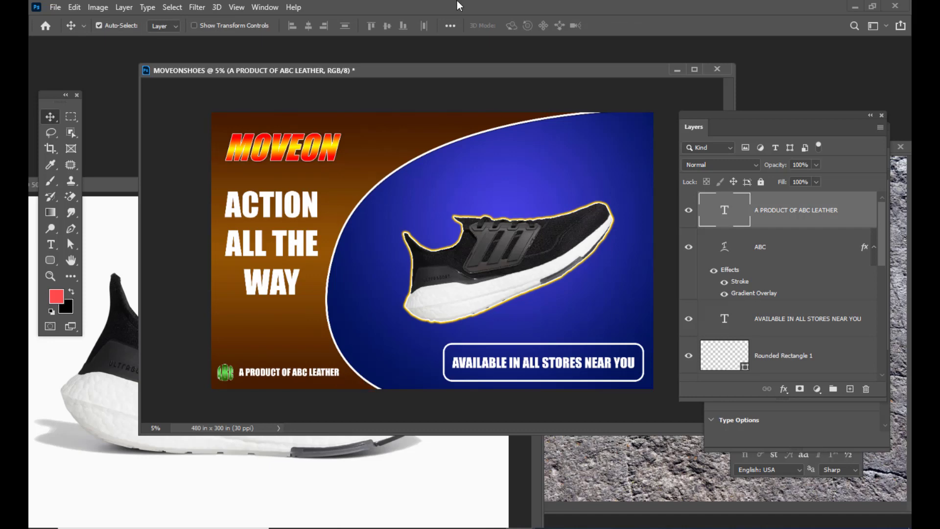
{"action": "left_click_drag", "start_coordinate": [459, 71], "coordinate": [519, 78]}
{"action": "left_click", "coordinate": [668, 527]}
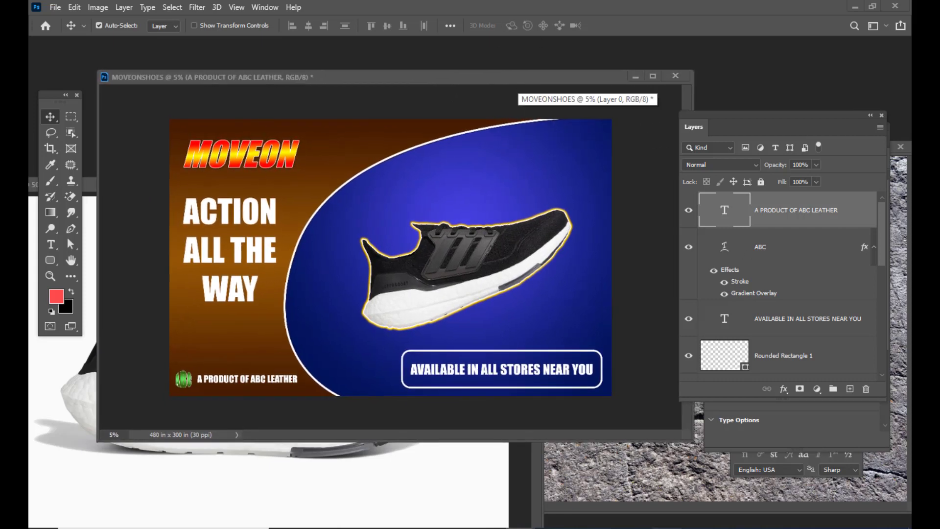
{"action": "left_click", "coordinate": [649, 299]}
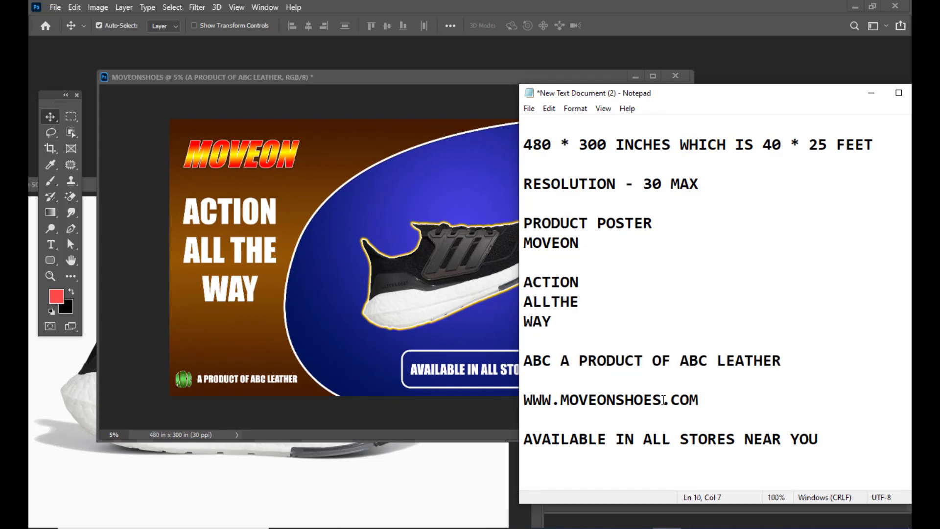
{"action": "left_click_drag", "start_coordinate": [699, 399], "coordinate": [522, 399]}
{"action": "right_click", "coordinate": [584, 399]}
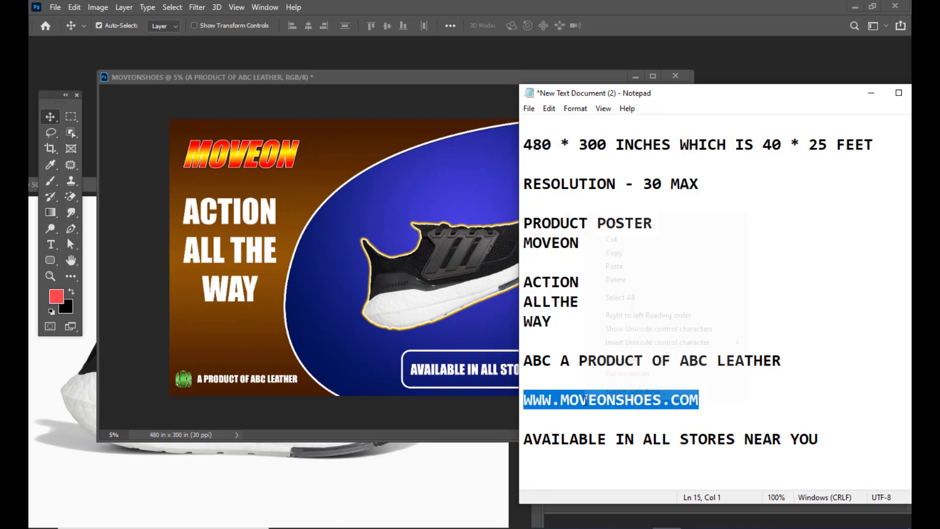
{"action": "left_click", "coordinate": [632, 254]}
{"action": "left_click", "coordinate": [871, 93]}
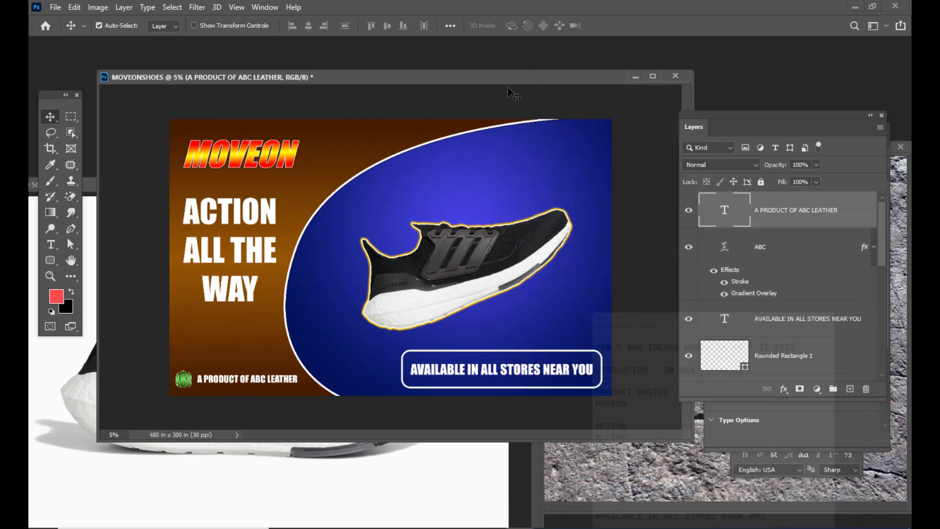
{"action": "left_click_drag", "start_coordinate": [501, 72], "coordinate": [496, 81]}
{"action": "left_click", "coordinate": [53, 245]}
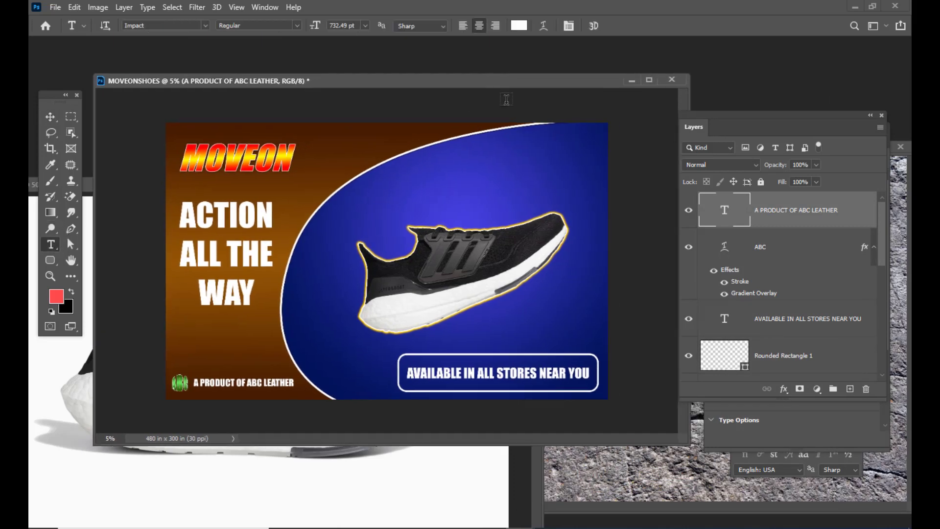
{"action": "left_click", "coordinate": [477, 157]}
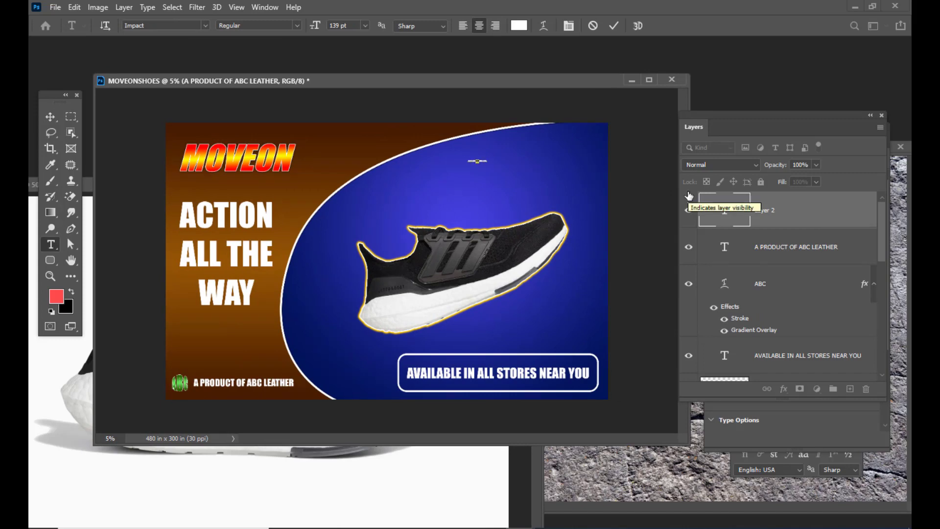
{"action": "left_click", "coordinate": [51, 118]}
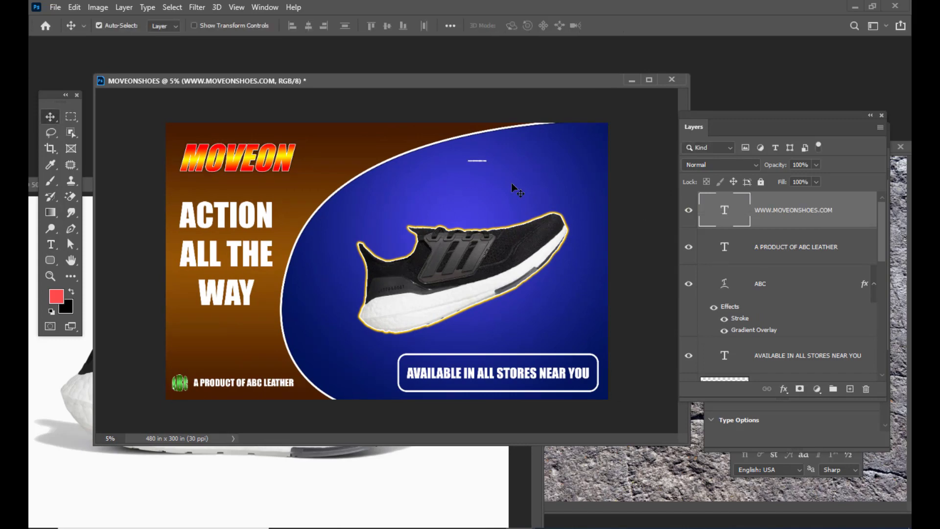
{"action": "key", "text": "ctrl+t"}
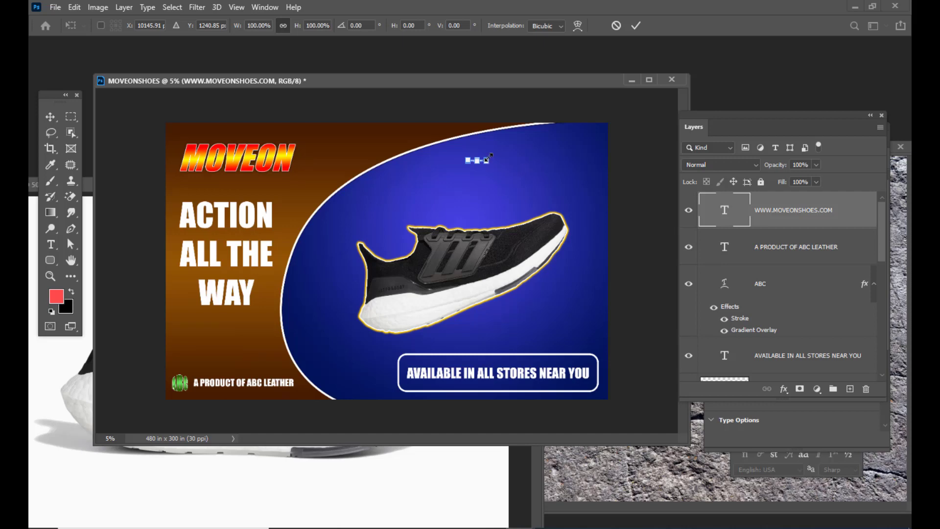
{"action": "left_click_drag", "start_coordinate": [496, 153], "coordinate": [535, 144]}
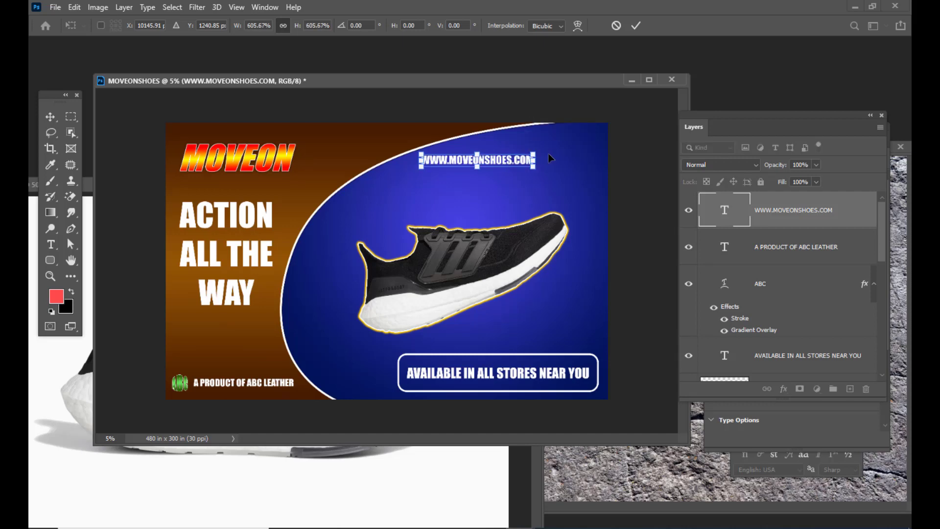
{"action": "left_click_drag", "start_coordinate": [501, 165], "coordinate": [557, 153]}
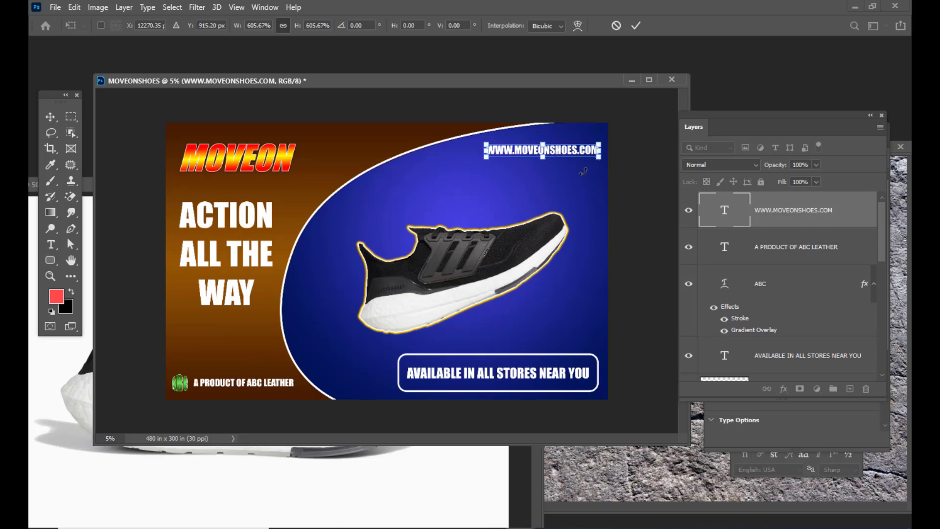
{"action": "key", "text": "Return"}
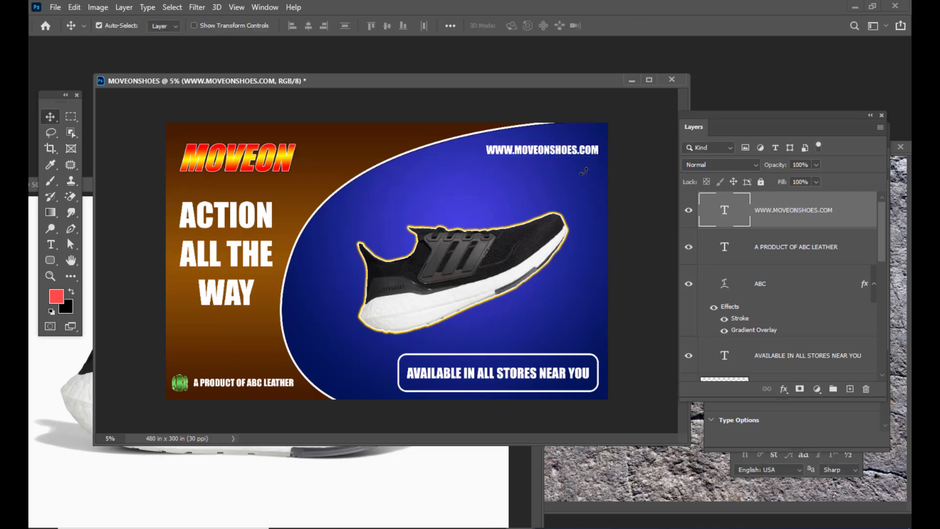
{"action": "key", "text": "shift+Up"}
{"action": "key", "text": "shift+Up"}
{"action": "key", "text": "shift+Up"}
{"action": "key", "text": "shift+Up"}
{"action": "key", "text": "shift+Up"}
{"action": "key", "text": "shift+Up"}
{"action": "key", "text": "shift+Up"}
{"action": "key", "text": "shift+Up"}
{"action": "key", "text": "shift+Up"}
{"action": "key", "text": "shift+Up"}
{"action": "key", "text": "shift+Up"}
{"action": "key", "text": "shift+Up"}
{"action": "key", "text": "shift+Up"}
{"action": "key", "text": "shift+Up"}
{"action": "key", "text": "shift+Up"}
{"action": "key", "text": "shift+Up"}
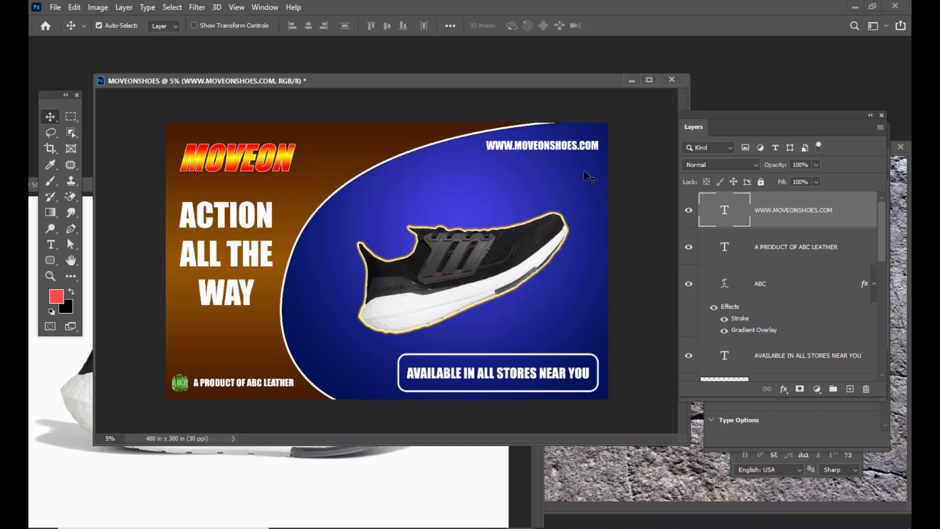
{"action": "key", "text": "Right"}
{"action": "key", "text": "Right"}
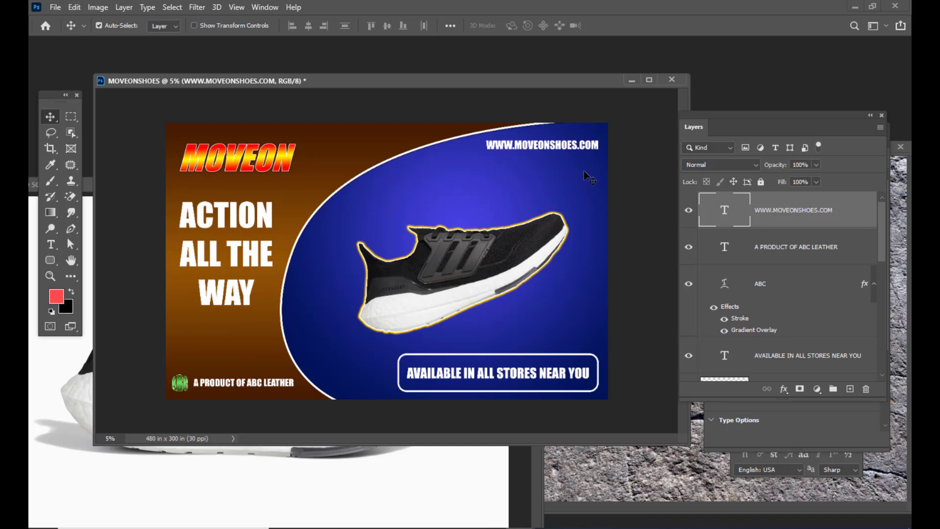
{"action": "left_click_drag", "start_coordinate": [368, 75], "coordinate": [374, 70]}
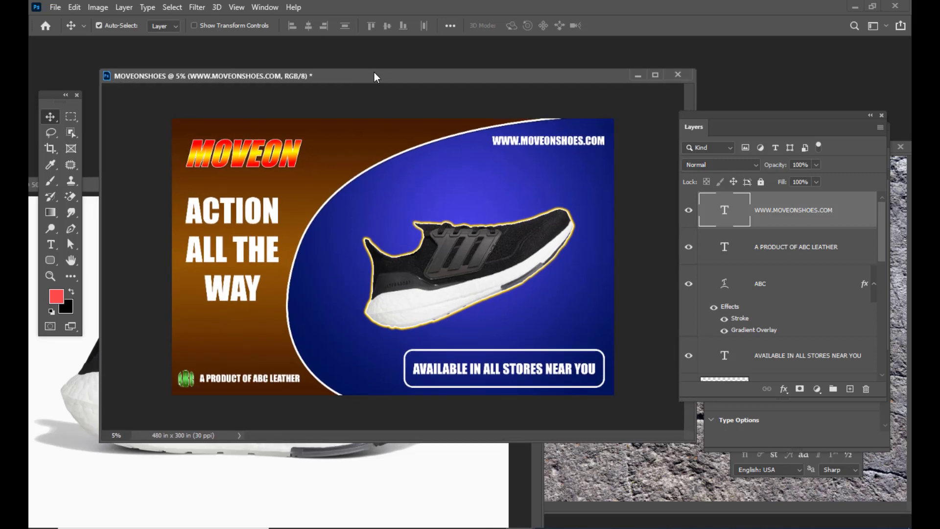
{"action": "key", "text": "ctrl"}
{"action": "left_click_drag", "start_coordinate": [493, 80], "coordinate": [500, 79]}
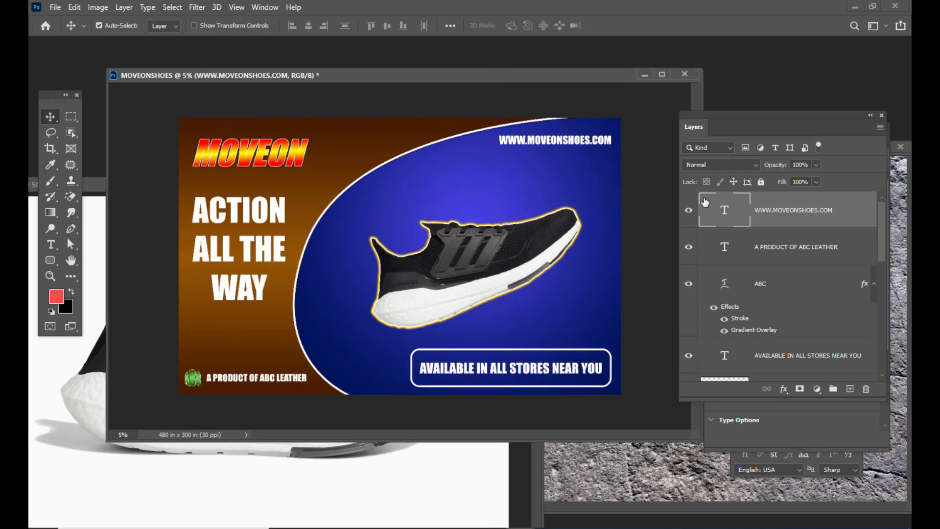
Step: Copy the rock.jpg texture into the MOVEONSHOES poster as a new layer and close the rock.jpg image
{"action": "left_click", "coordinate": [902, 181]}
{"action": "left_click_drag", "start_coordinate": [521, 147], "coordinate": [407, 113]}
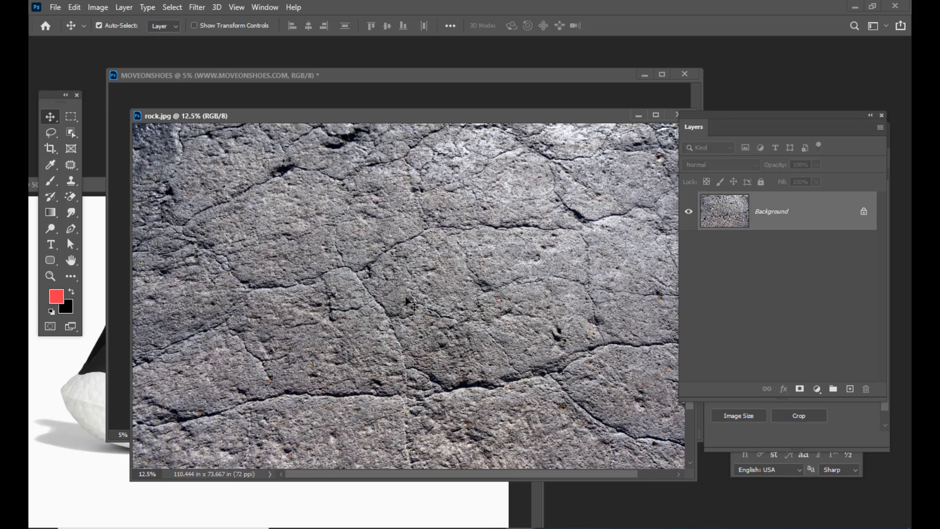
{"action": "left_click_drag", "start_coordinate": [425, 116], "coordinate": [189, 210]}
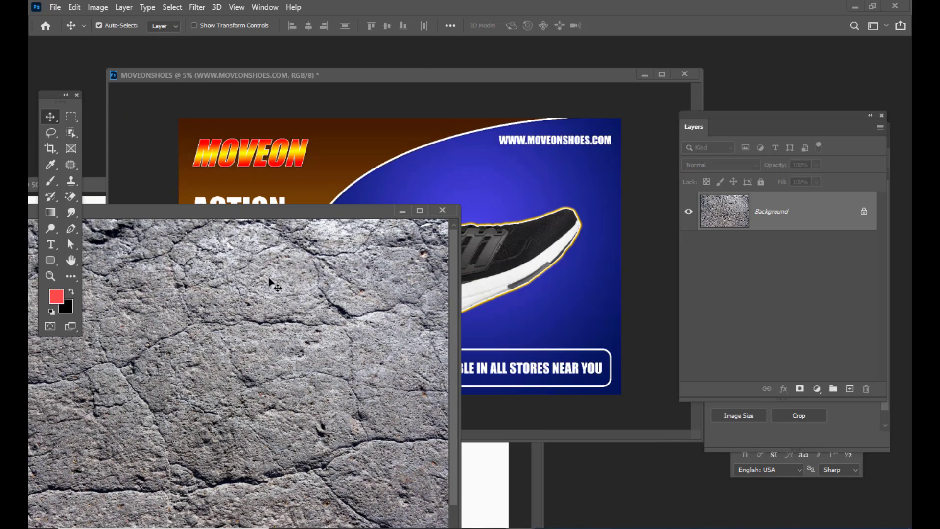
{"action": "left_click_drag", "start_coordinate": [271, 282], "coordinate": [437, 190]}
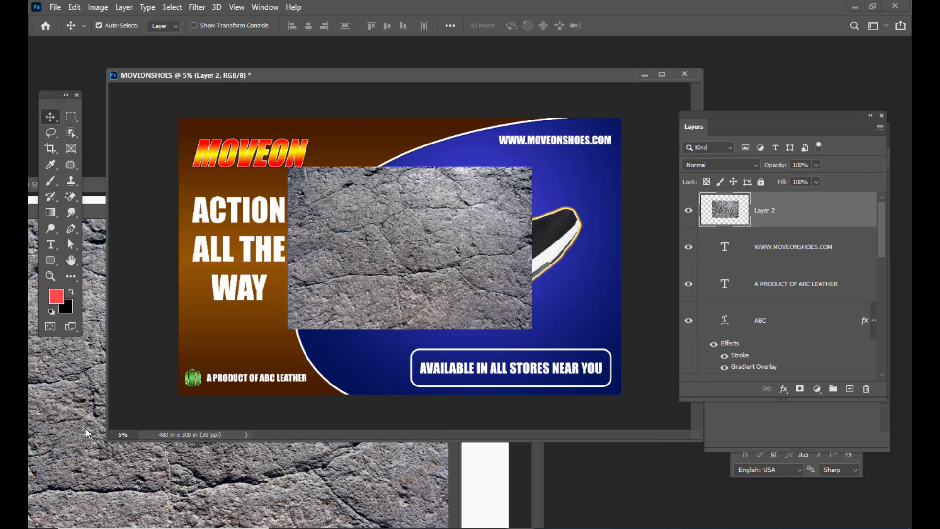
{"action": "left_click", "coordinate": [85, 432]}
{"action": "left_click", "coordinate": [444, 210]}
Step: Scale up and position the rock texture so it covers the whole poster canvas
{"action": "left_click_drag", "start_coordinate": [476, 209], "coordinate": [455, 229]}
{"action": "key", "text": "ctrl+t"}
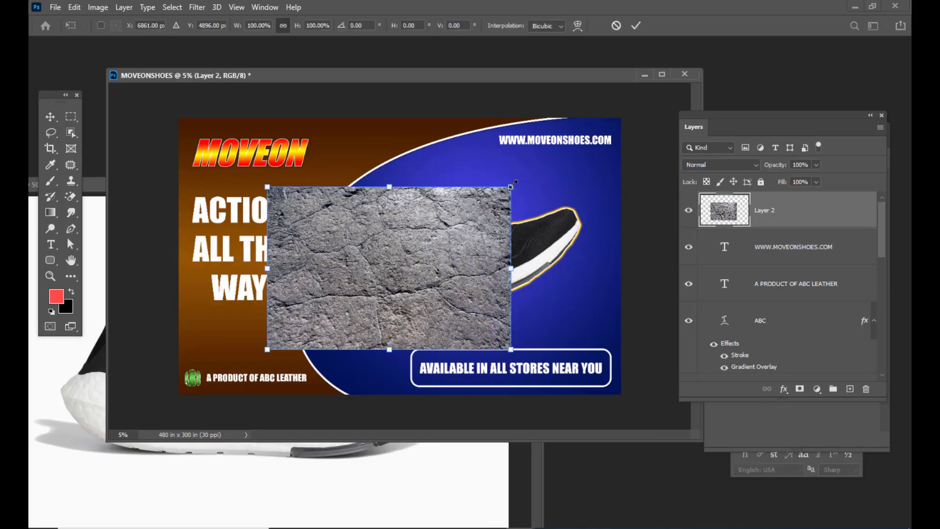
{"action": "left_click_drag", "start_coordinate": [514, 183], "coordinate": [651, 89]}
{"action": "left_click_drag", "start_coordinate": [562, 187], "coordinate": [564, 177]}
{"action": "key", "text": "Return"}
{"action": "key", "text": "Return"}
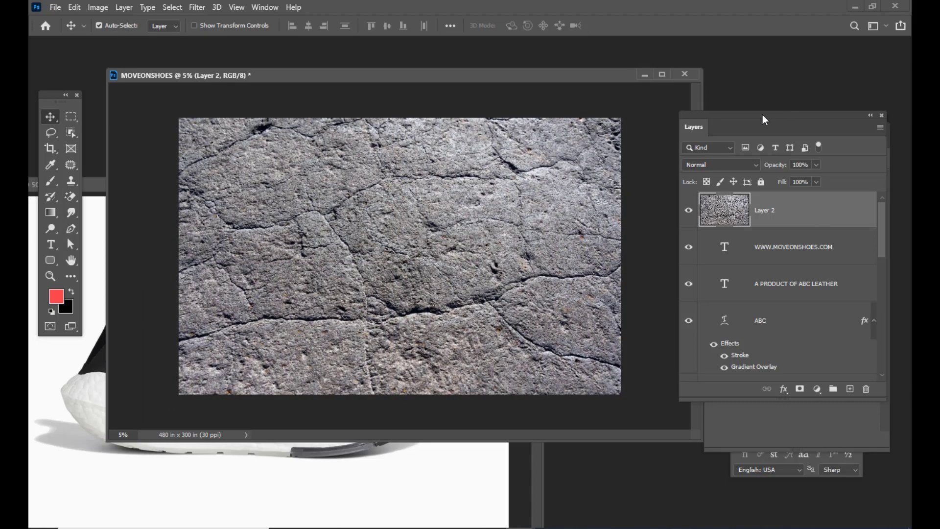
Step: Reorder the rock texture layer so it sits below the shoe layer and directly above the BACKGROUND group
{"action": "left_click_drag", "start_coordinate": [762, 114], "coordinate": [709, 72]}
{"action": "left_click_drag", "start_coordinate": [835, 372], "coordinate": [865, 428]}
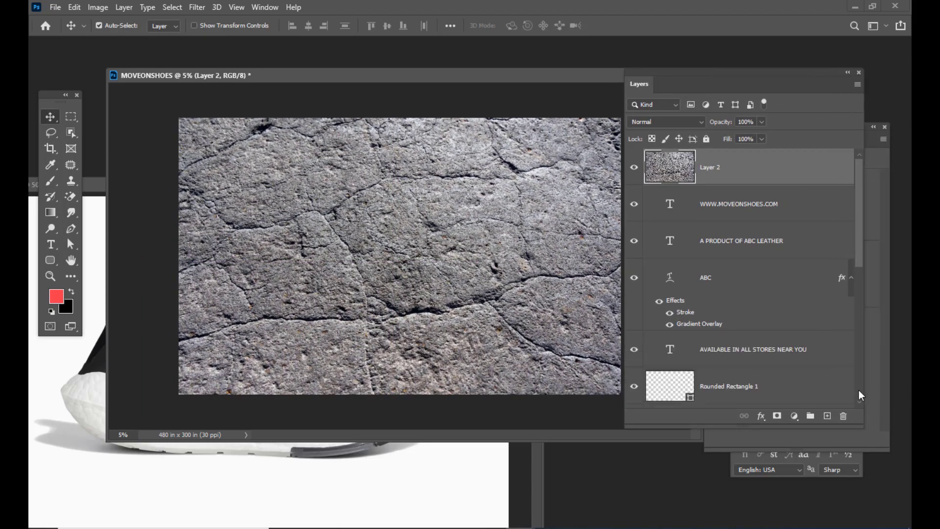
{"action": "left_click_drag", "start_coordinate": [760, 172], "coordinate": [748, 378]}
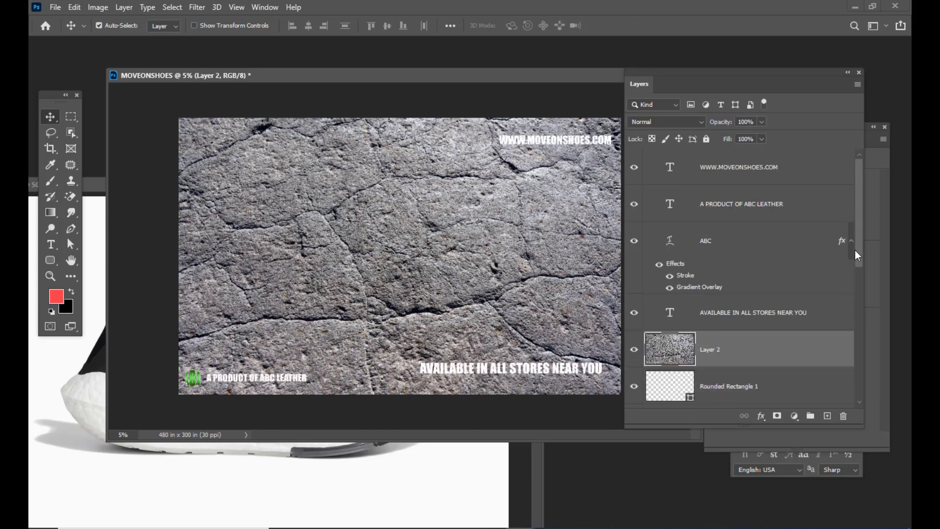
{"action": "scroll", "coordinate": [855, 250], "scroll_direction": "down", "scroll_amount": 3}
{"action": "left_click_drag", "start_coordinate": [763, 192], "coordinate": [839, 315]}
{"action": "scroll", "coordinate": [859, 311], "scroll_direction": "down", "scroll_amount": 3}
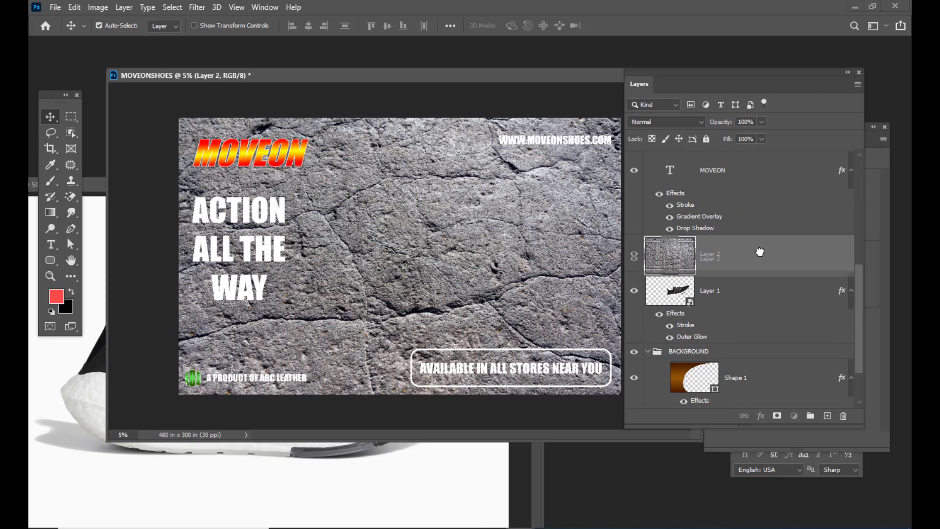
{"action": "left_click_drag", "start_coordinate": [759, 248], "coordinate": [759, 329]}
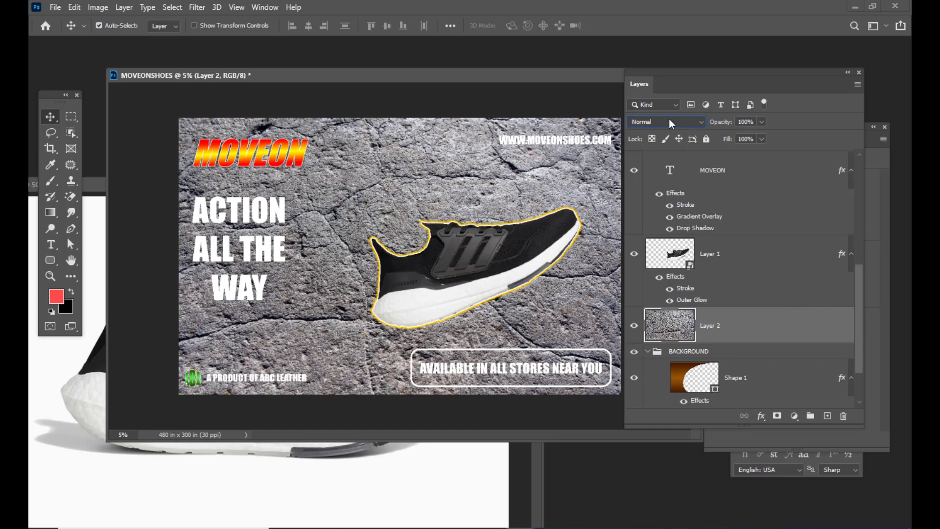
Step: Set the rock texture layer's blend mode to Multiply and its opacity to 45%
{"action": "left_click", "coordinate": [669, 119]}
{"action": "left_click", "coordinate": [663, 169]}
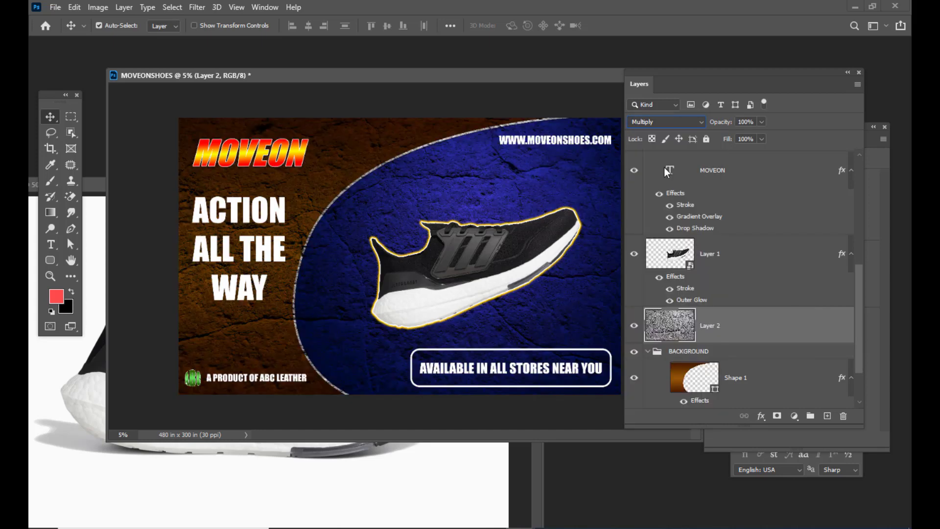
{"action": "left_click_drag", "start_coordinate": [674, 75], "coordinate": [690, 69]}
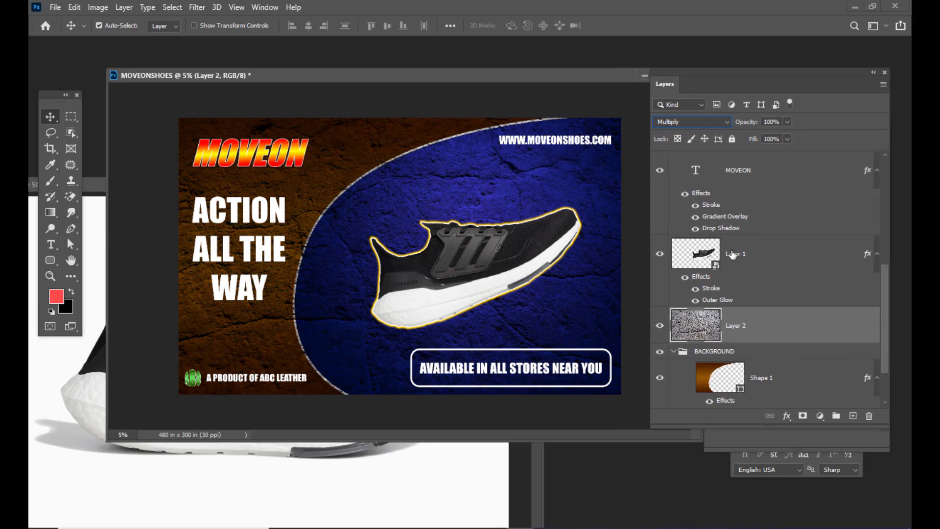
{"action": "left_click_drag", "start_coordinate": [420, 73], "coordinate": [416, 71]}
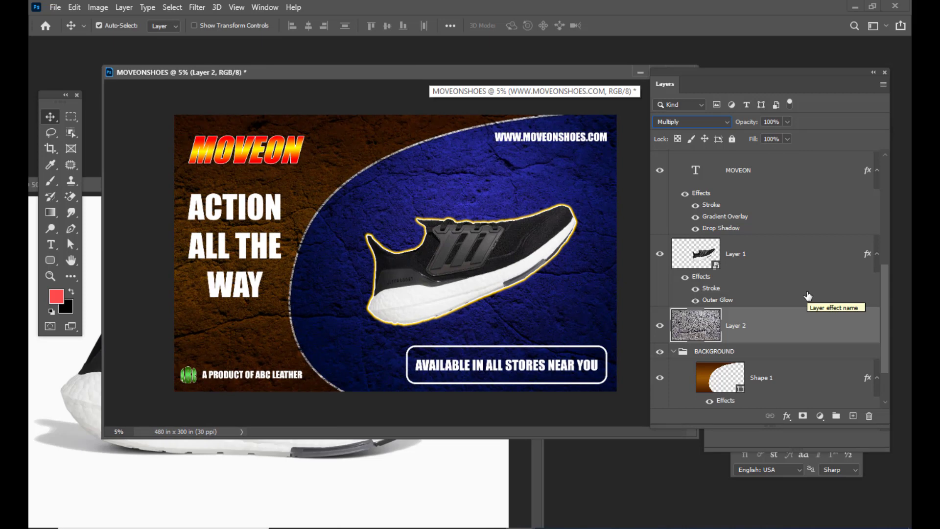
{"action": "left_click", "coordinate": [787, 122]}
{"action": "left_click_drag", "start_coordinate": [785, 137], "coordinate": [770, 137]}
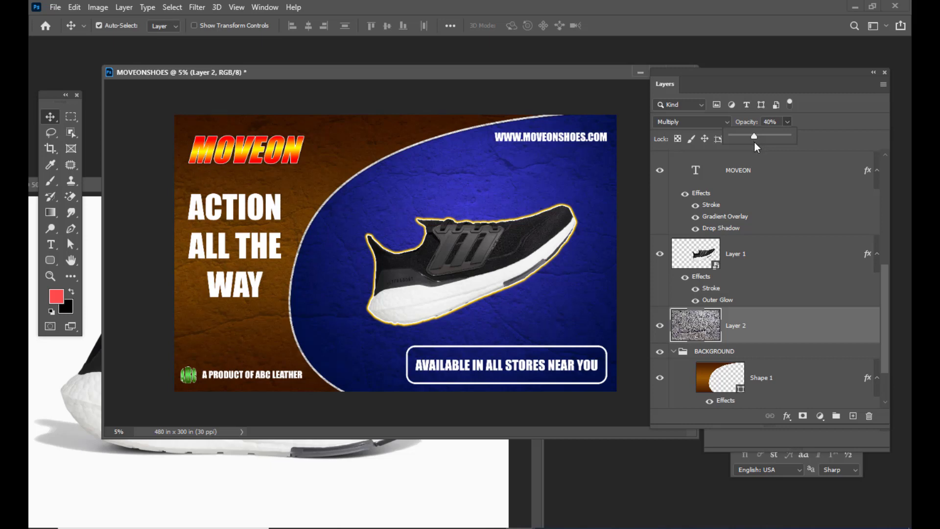
{"action": "left_click_drag", "start_coordinate": [758, 76], "coordinate": [770, 73]}
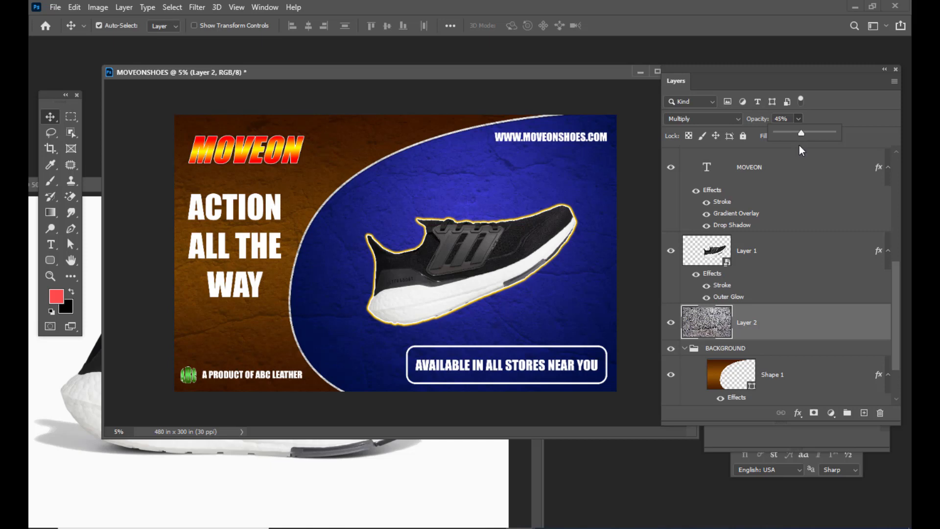
{"action": "left_click_drag", "start_coordinate": [423, 76], "coordinate": [412, 68]}
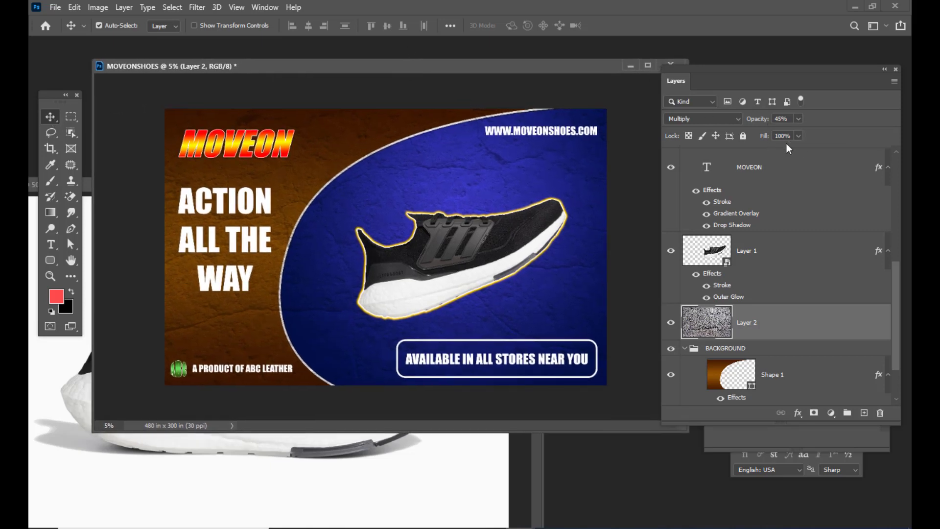
{"action": "scroll", "coordinate": [890, 210], "scroll_direction": "up", "scroll_amount": 5}
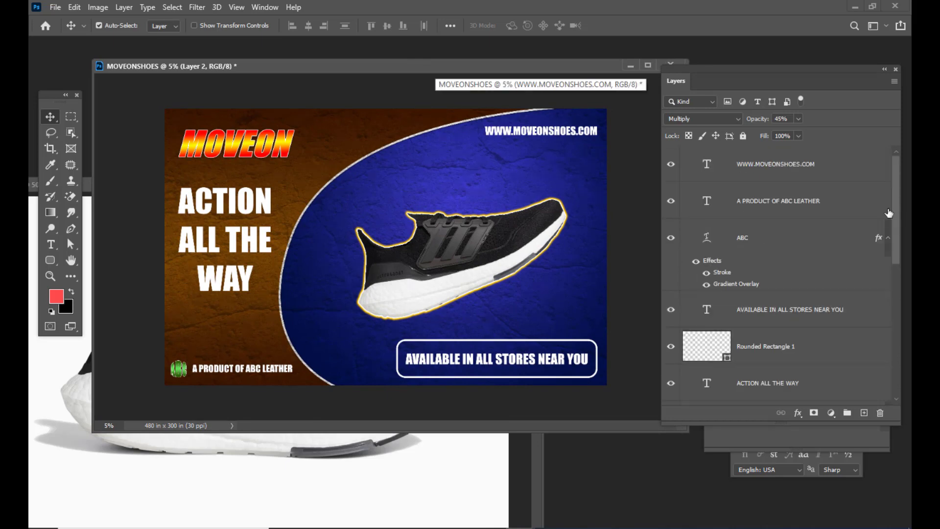
{"action": "left_click_drag", "start_coordinate": [391, 68], "coordinate": [388, 70]}
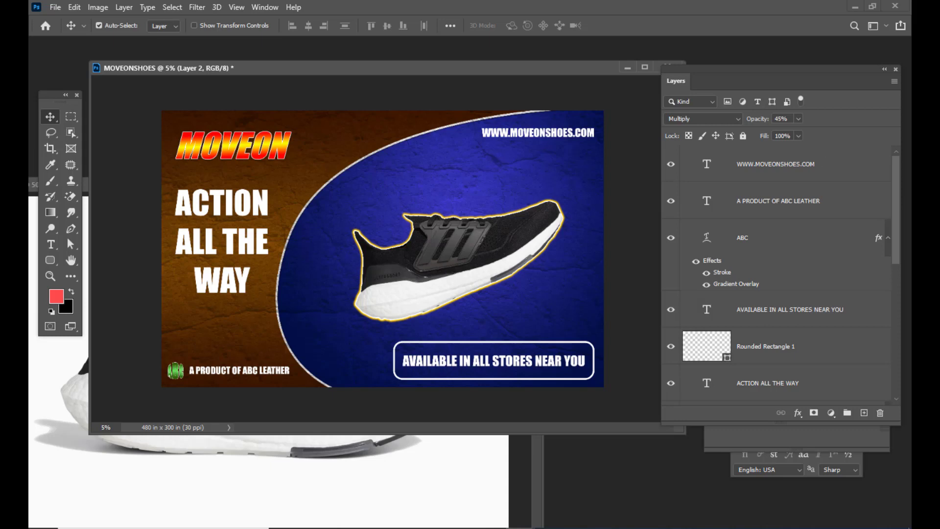
{"action": "left_click_drag", "start_coordinate": [419, 69], "coordinate": [427, 65]}
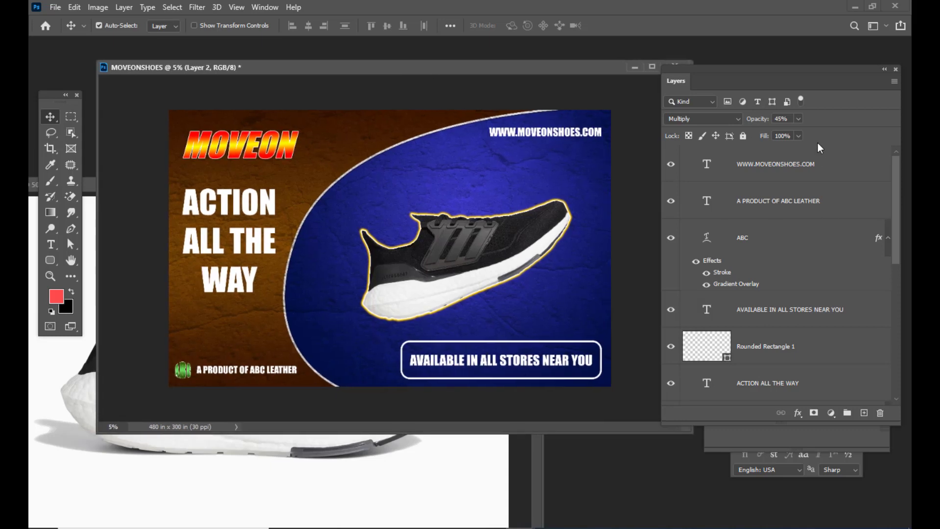
{"action": "left_click", "coordinate": [839, 166]}
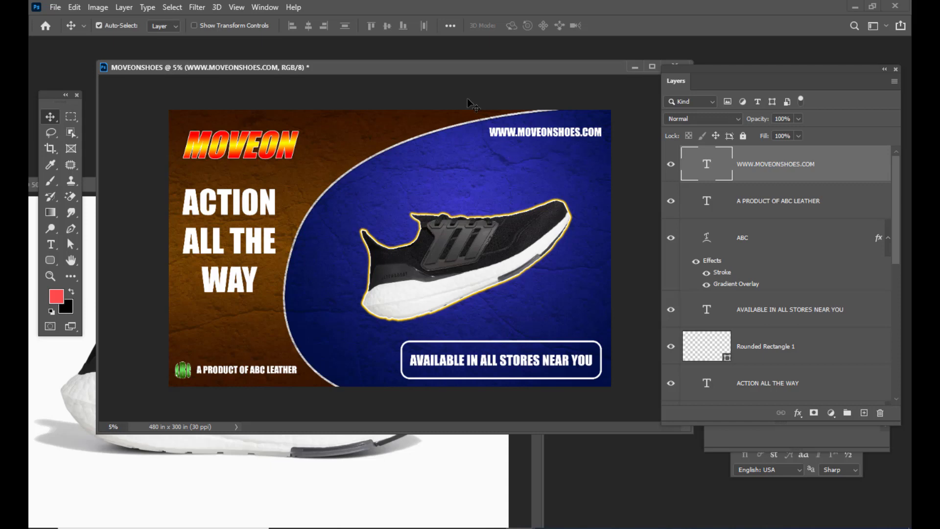
{"action": "left_click_drag", "start_coordinate": [465, 62], "coordinate": [470, 63]}
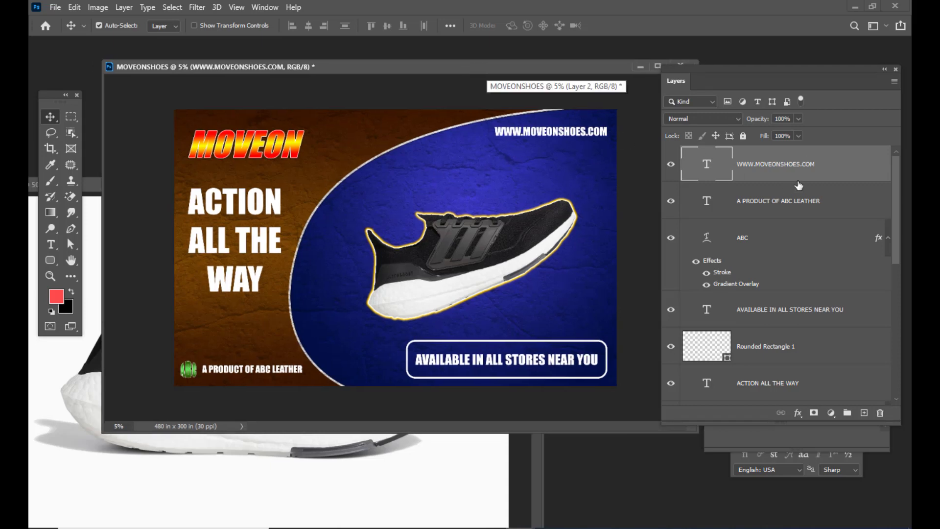
Step: Stamp all visible layers into a new merged layer at the top of the layer stack
{"action": "key", "text": "ctrl"}
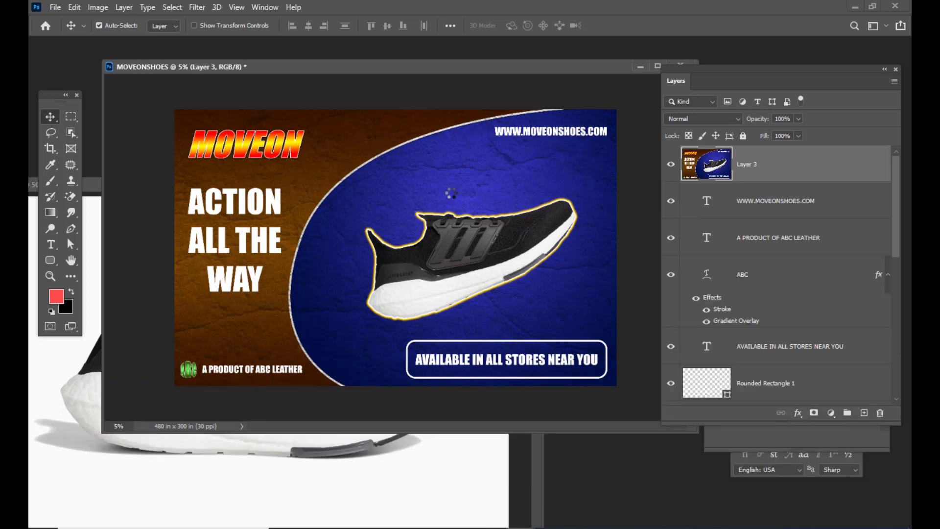
{"action": "left_click_drag", "start_coordinate": [410, 70], "coordinate": [420, 67]}
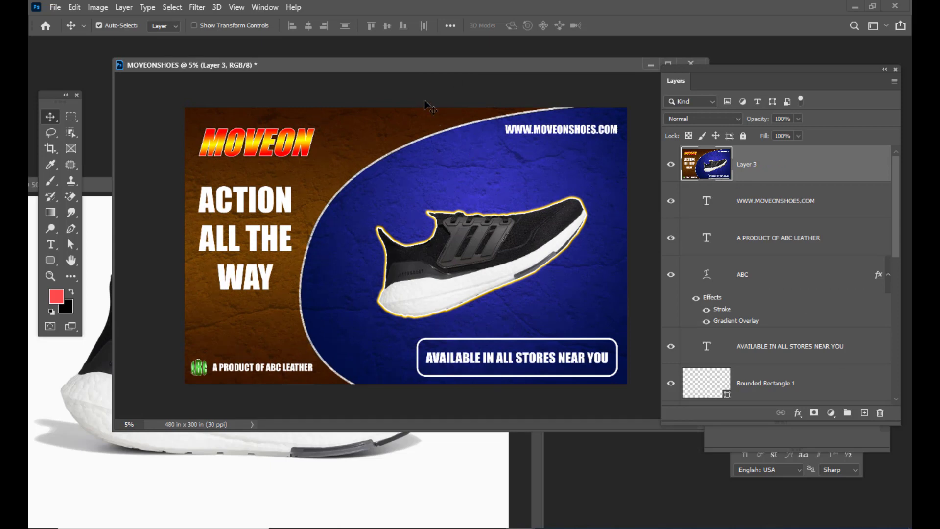
{"action": "left_click_drag", "start_coordinate": [418, 64], "coordinate": [394, 69]}
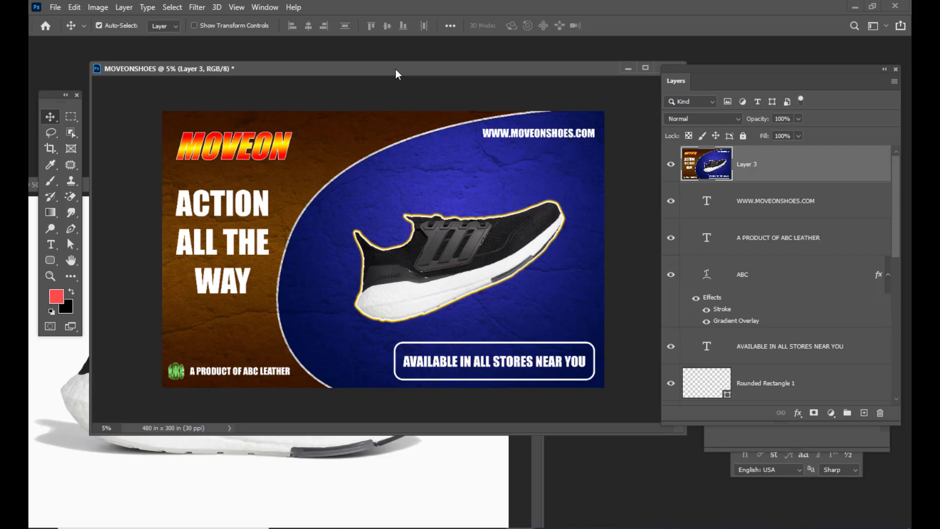
{"action": "left_click_drag", "start_coordinate": [395, 69], "coordinate": [375, 75]}
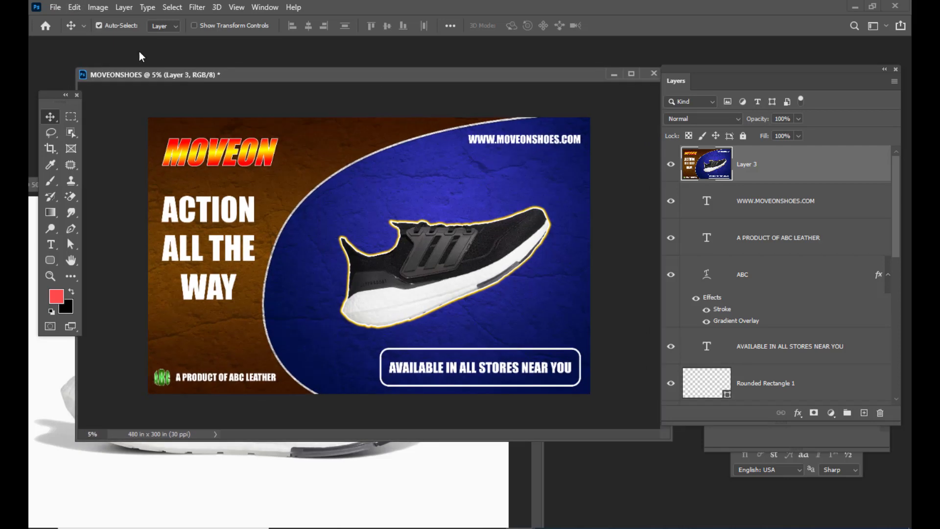
Step: Convert the poster to CMYK Color without merging layers or rasterizing smart objects, accepting the U.S. Web Coated (SWOP) v2 profile
{"action": "left_click", "coordinate": [97, 7]}
{"action": "mouse_move", "coordinate": [111, 25]}
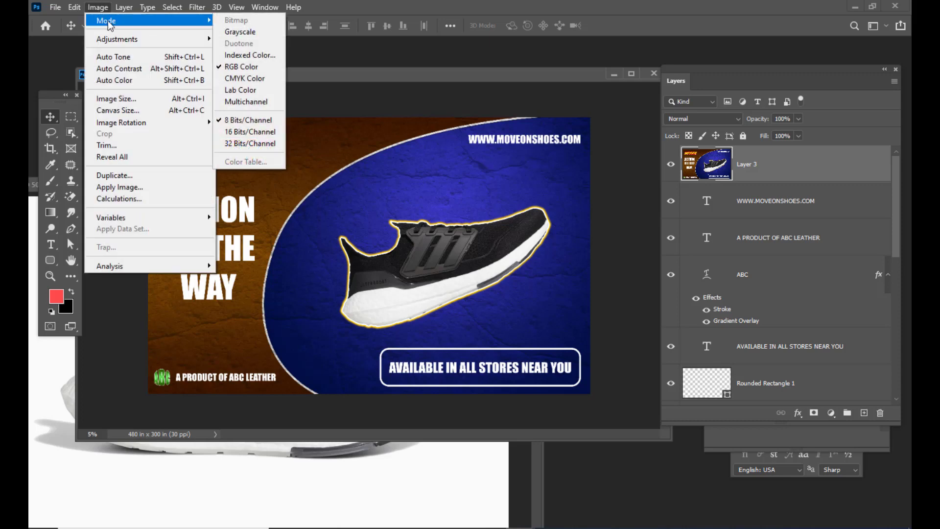
{"action": "left_click", "coordinate": [265, 81]}
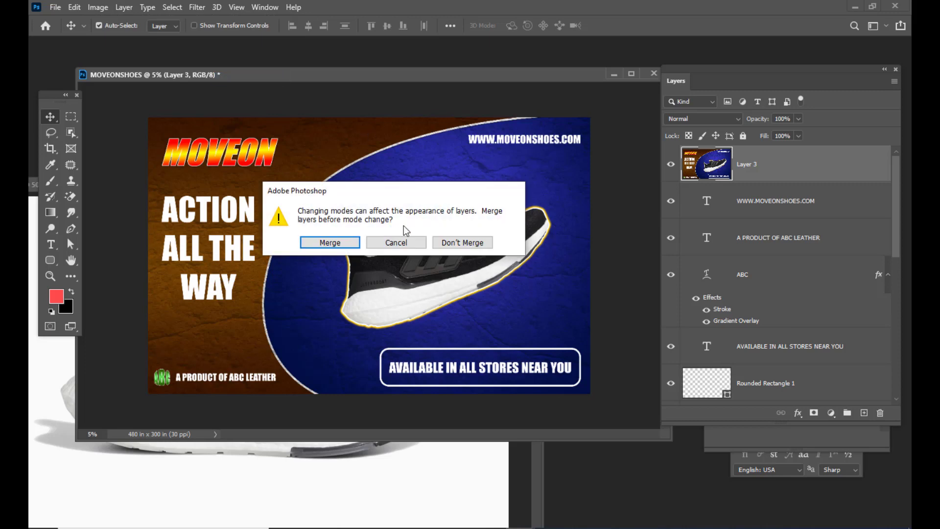
{"action": "left_click_drag", "start_coordinate": [382, 194], "coordinate": [386, 138]}
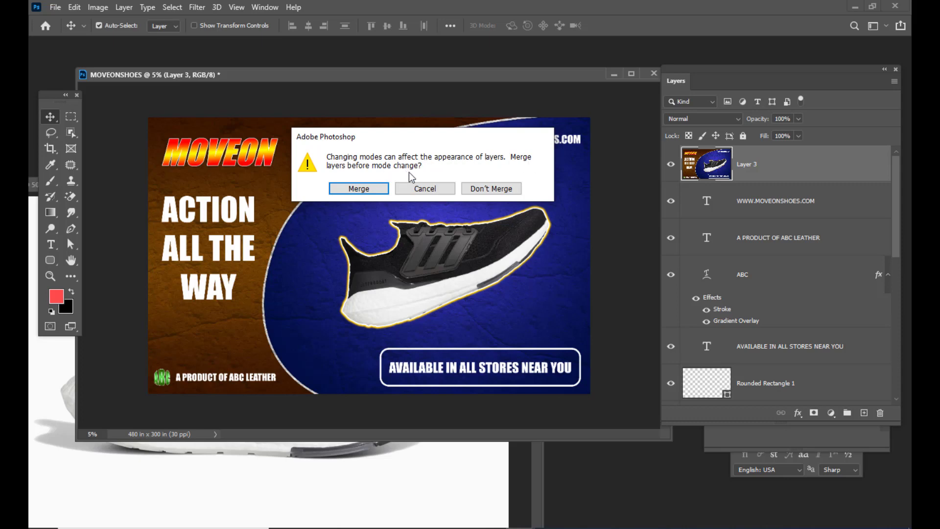
{"action": "left_click_drag", "start_coordinate": [455, 141], "coordinate": [465, 136]}
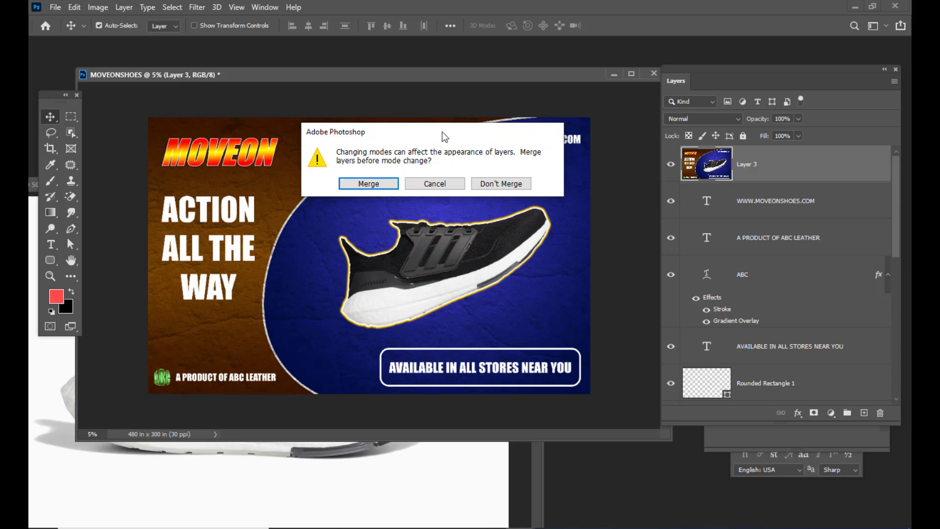
{"action": "left_click_drag", "start_coordinate": [442, 131], "coordinate": [452, 128]}
{"action": "left_click", "coordinate": [509, 185]}
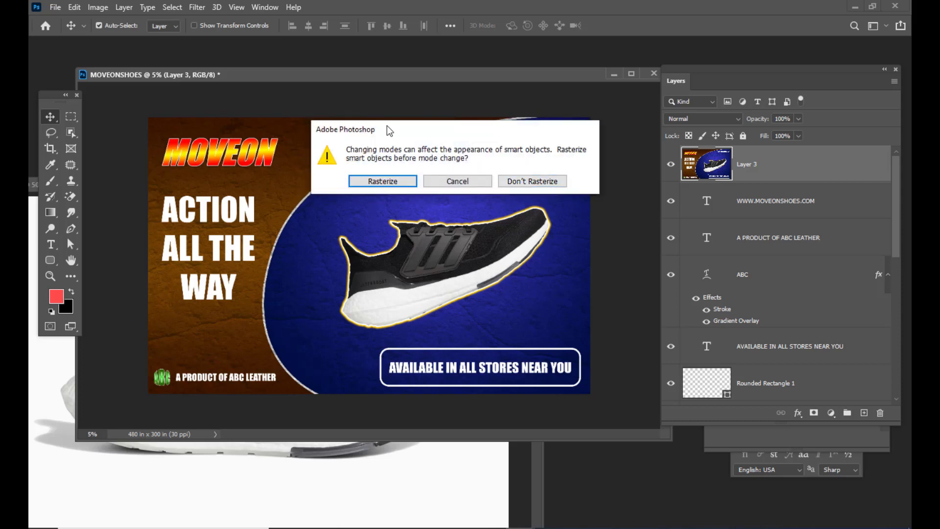
{"action": "mouse_move", "coordinate": [390, 132]}
{"action": "left_mouse_down"}
{"action": "mouse_move", "coordinate": [381, 135]}
{"action": "mouse_move", "coordinate": [395, 137]}
{"action": "mouse_move", "coordinate": [391, 145]}
{"action": "left_mouse_up"}
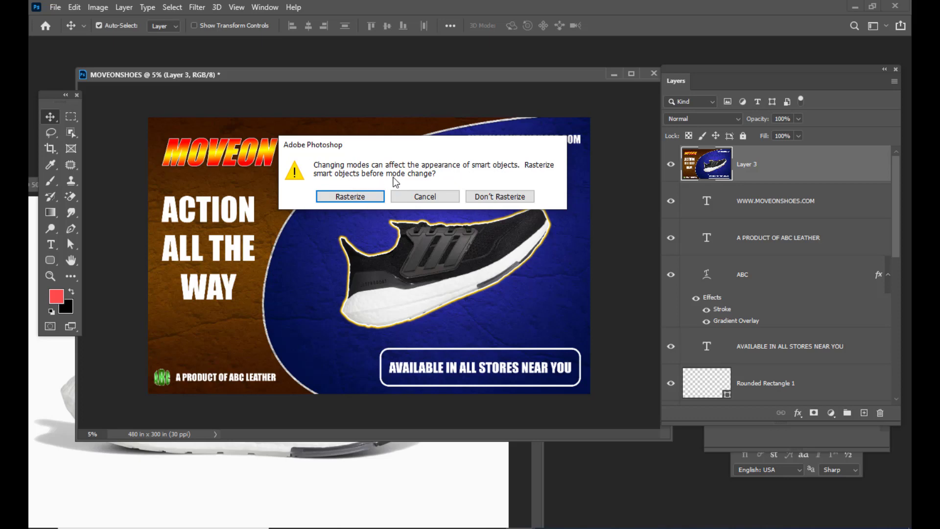
{"action": "left_click_drag", "start_coordinate": [482, 150], "coordinate": [471, 150]}
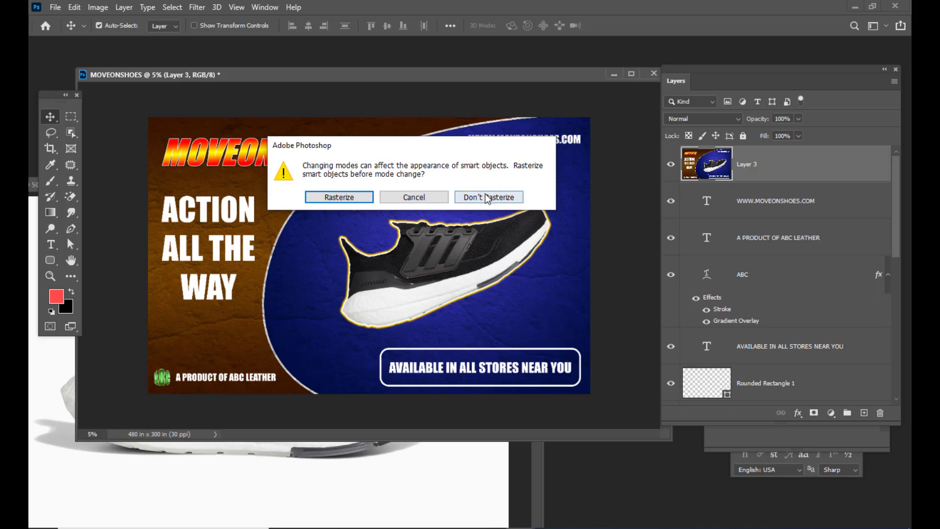
{"action": "left_click", "coordinate": [484, 197]}
{"action": "left_click_drag", "start_coordinate": [384, 146], "coordinate": [482, 139]}
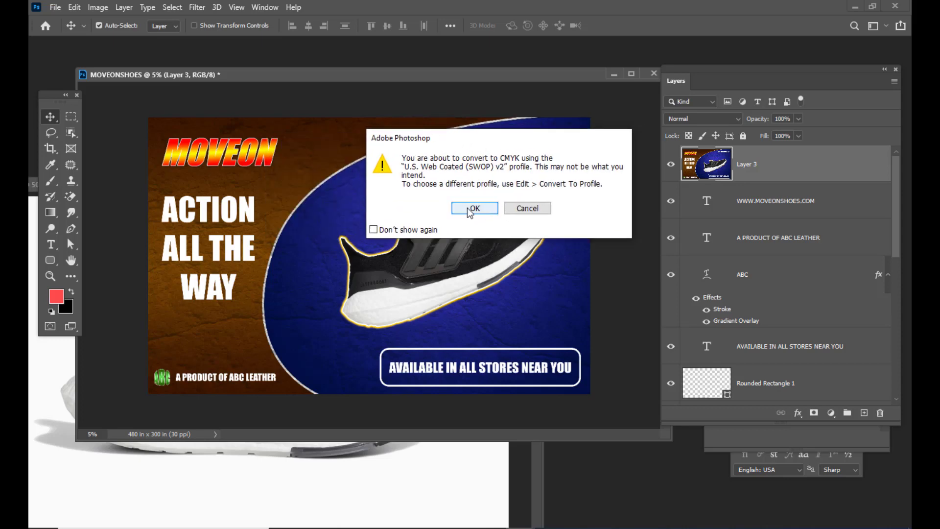
{"action": "left_click", "coordinate": [469, 211]}
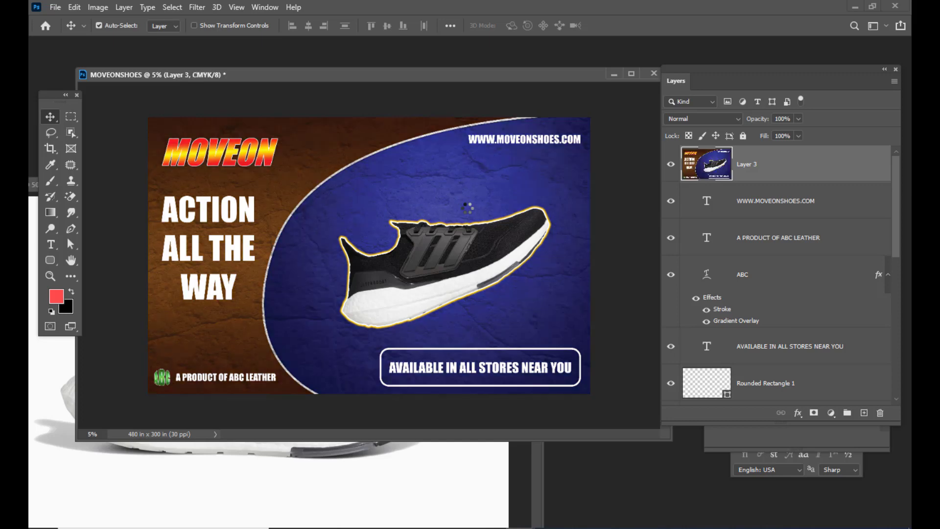
{"action": "left_click_drag", "start_coordinate": [321, 74], "coordinate": [346, 74]}
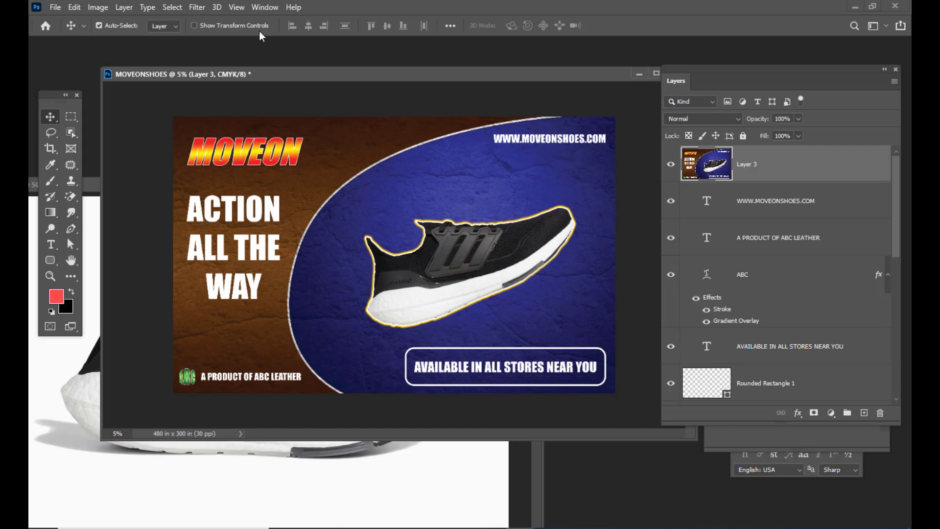
{"action": "left_click_drag", "start_coordinate": [259, 71], "coordinate": [257, 70]}
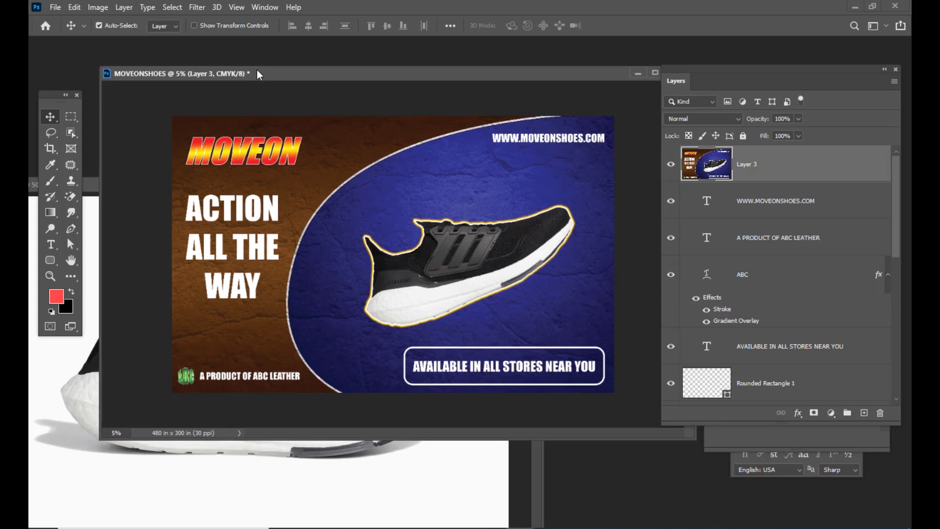
{"action": "left_click_drag", "start_coordinate": [258, 72], "coordinate": [256, 71]}
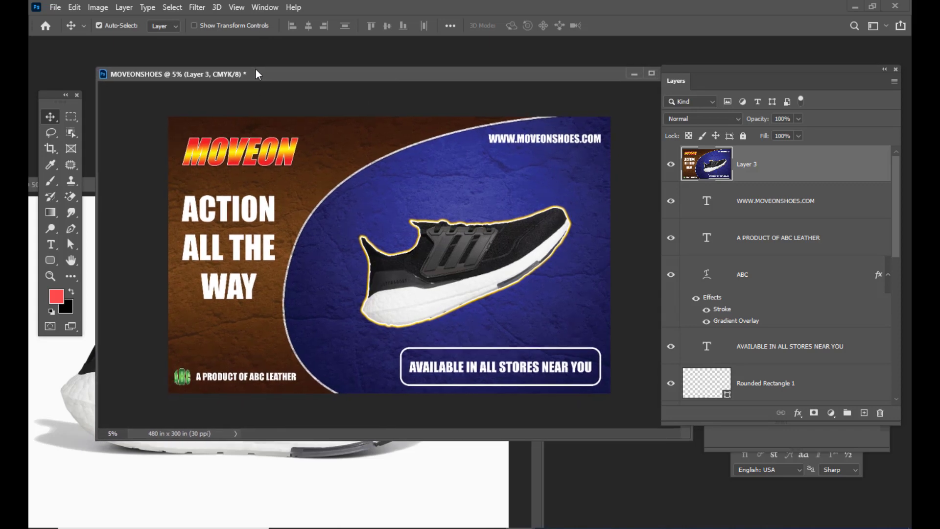
Step: Start saving the poster on the computer, and create and open a Desktop folder named MOVEONSHOESPOSTER as its location
{"action": "left_click", "coordinate": [55, 6]}
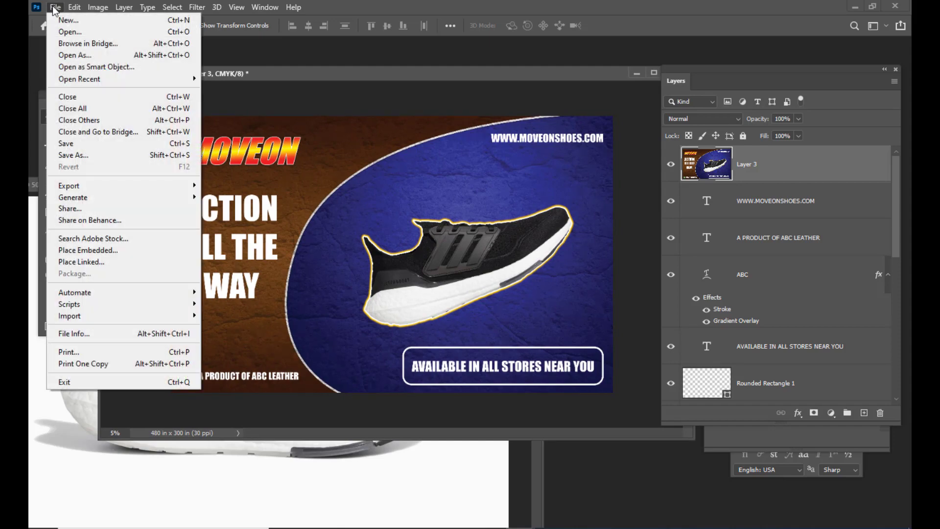
{"action": "left_click", "coordinate": [96, 154]}
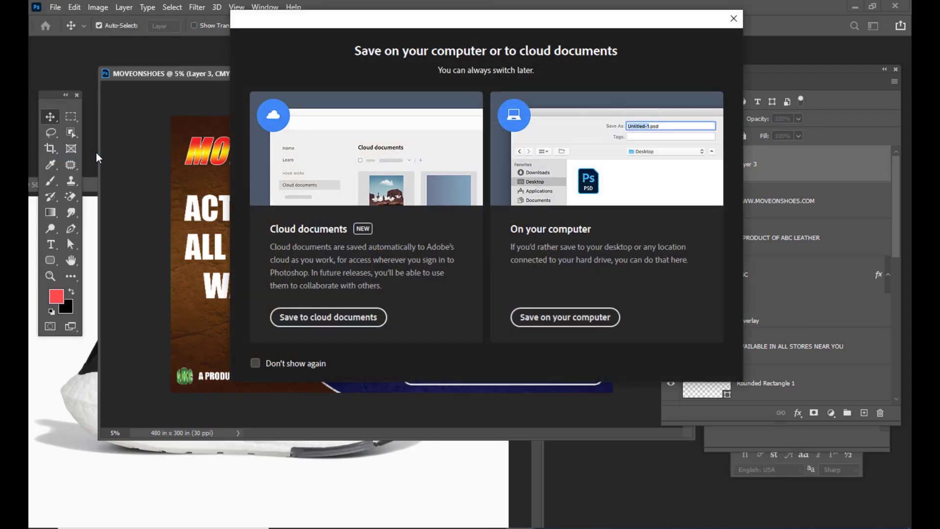
{"action": "left_click", "coordinate": [583, 319]}
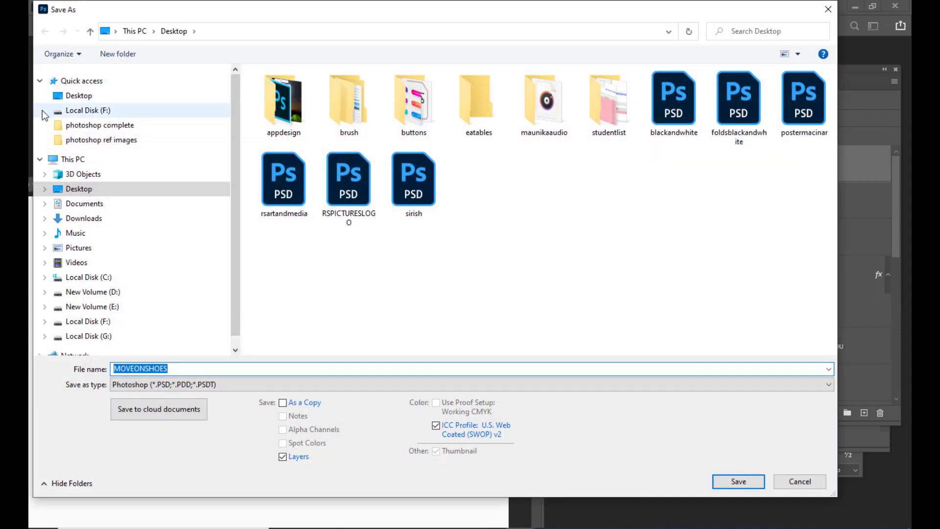
{"action": "scroll", "coordinate": [174, 259], "scroll_direction": "down", "scroll_amount": 1}
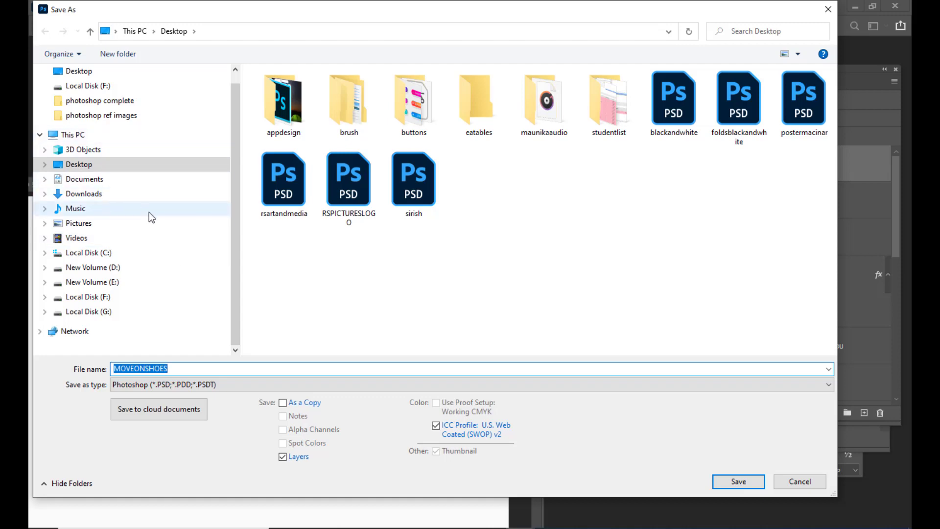
{"action": "scroll", "coordinate": [149, 212], "scroll_direction": "up", "scroll_amount": 1}
{"action": "left_click", "coordinate": [70, 190]}
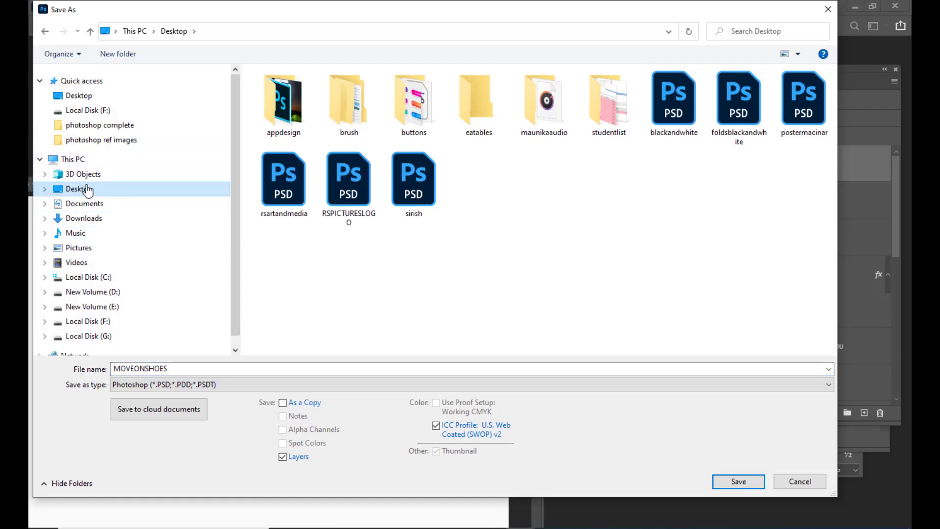
{"action": "right_click", "coordinate": [504, 196]}
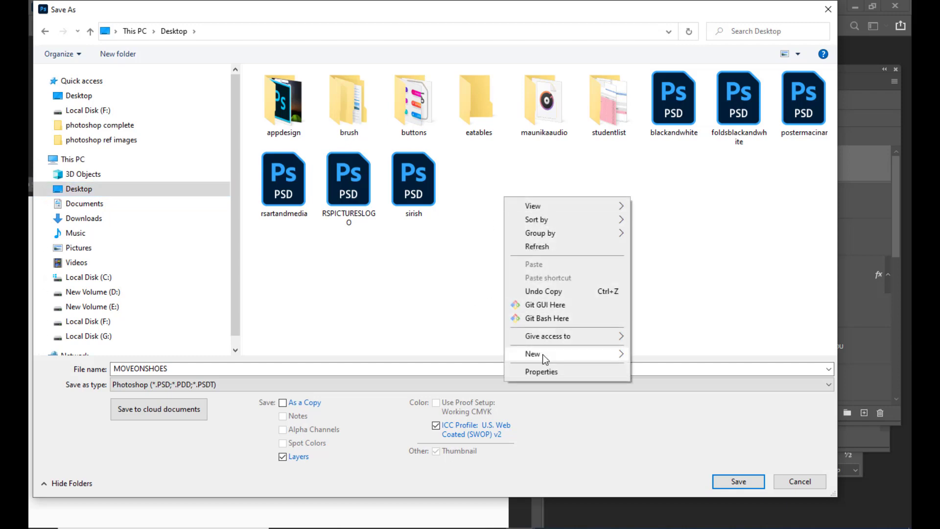
{"action": "mouse_move", "coordinate": [542, 354]}
{"action": "left_click", "coordinate": [667, 132]}
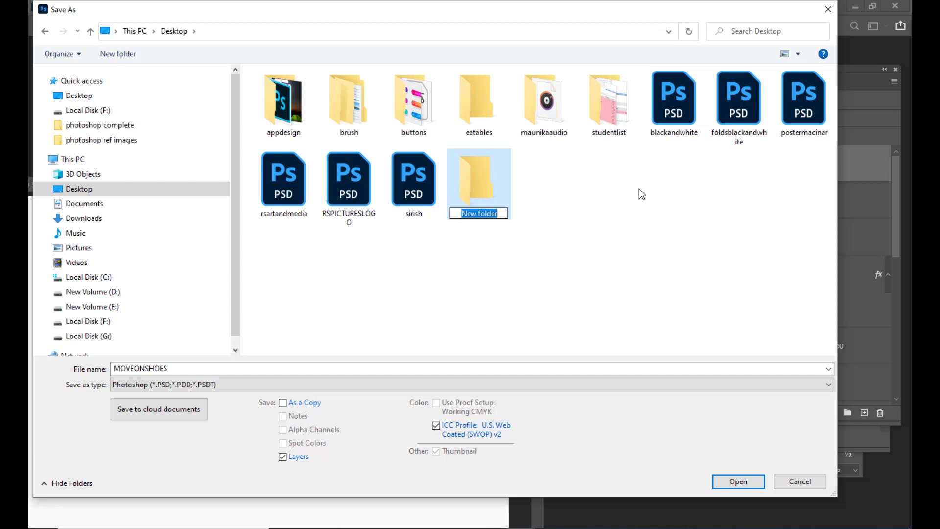
{"action": "type", "text": "MOVEONSHO"}
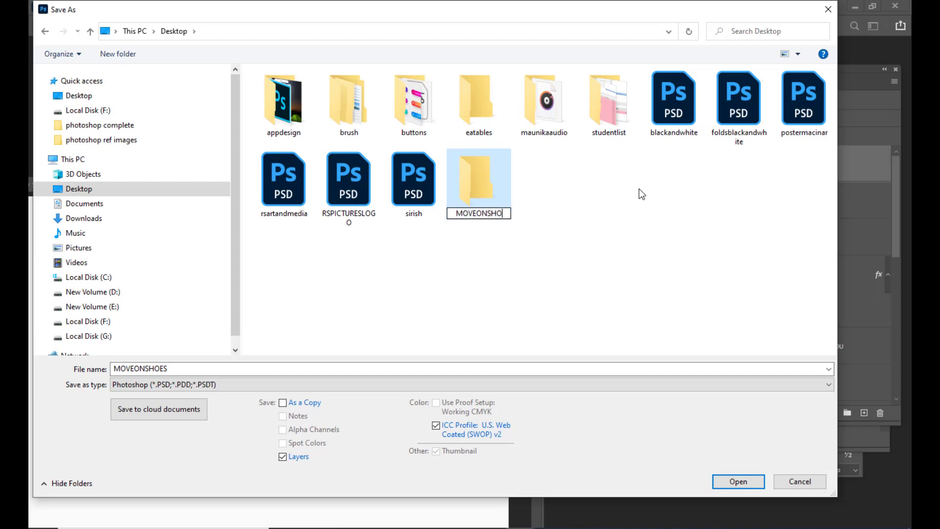
{"action": "type", "text": "ESPOSTER"}
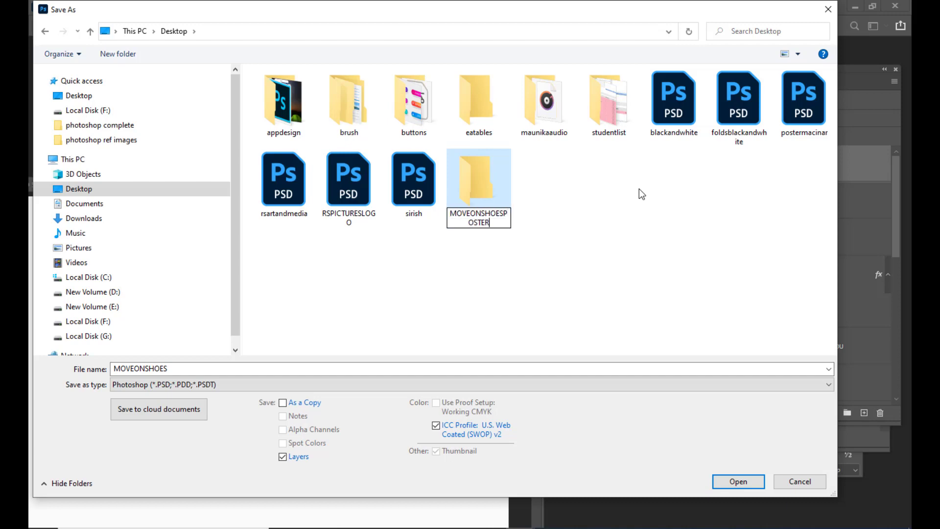
{"action": "double_click", "coordinate": [483, 175]}
Step: Save the poster as a JPEG named MOVEONSHOES with quality 8 (High) and the Baseline ("Standard") format
{"action": "double_click", "coordinate": [193, 369]}
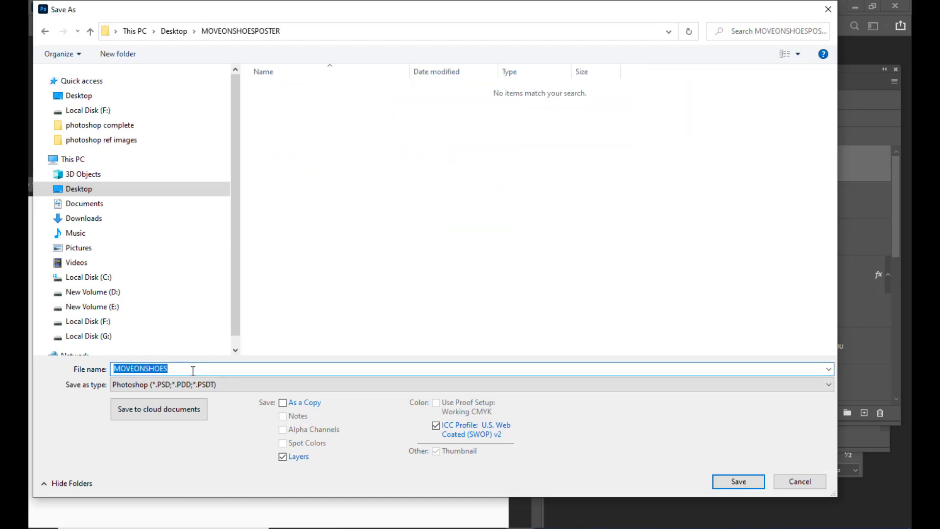
{"action": "left_click", "coordinate": [186, 387]}
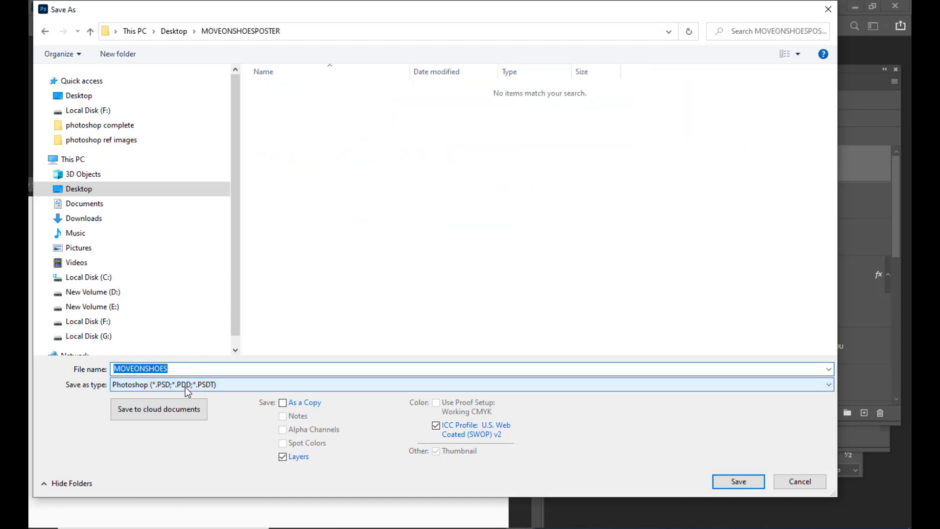
{"action": "left_click", "coordinate": [147, 442]}
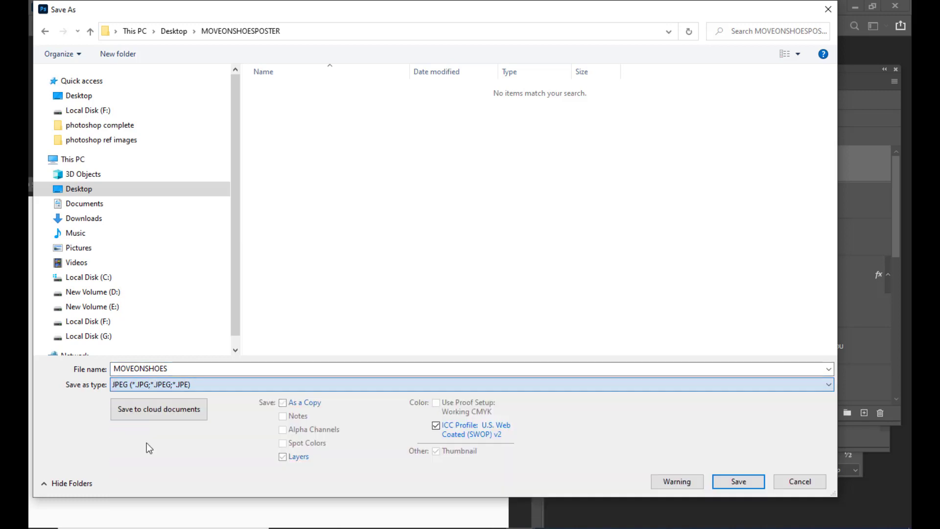
{"action": "left_click_drag", "start_coordinate": [355, 4], "coordinate": [377, 7]}
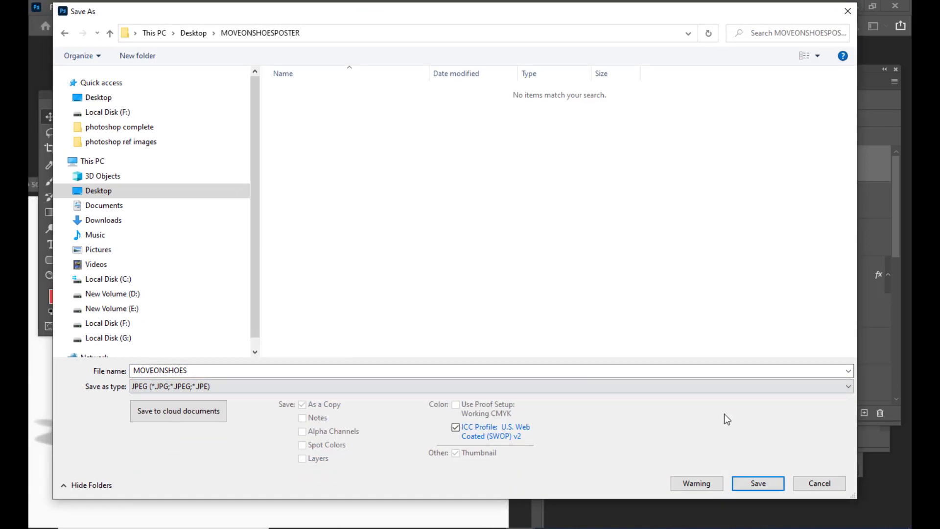
{"action": "left_click_drag", "start_coordinate": [536, 18], "coordinate": [410, 20]}
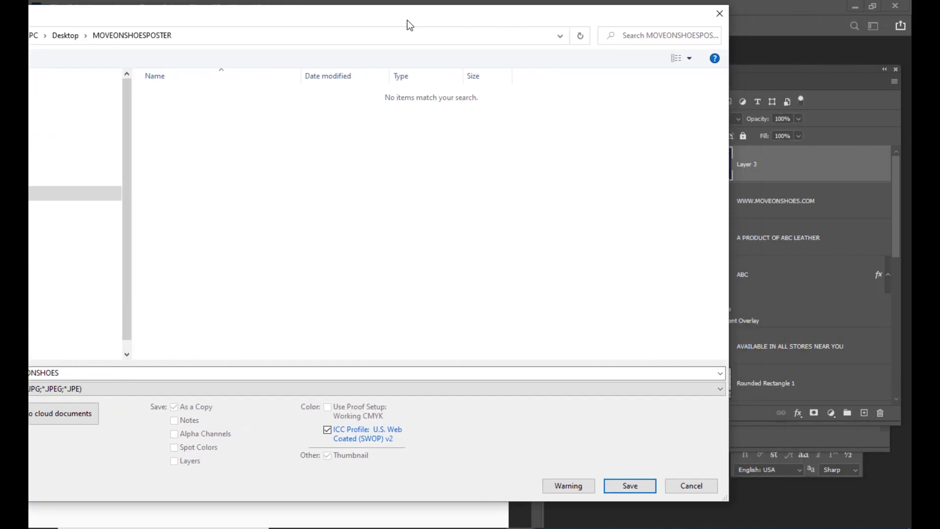
{"action": "left_click", "coordinate": [644, 489]}
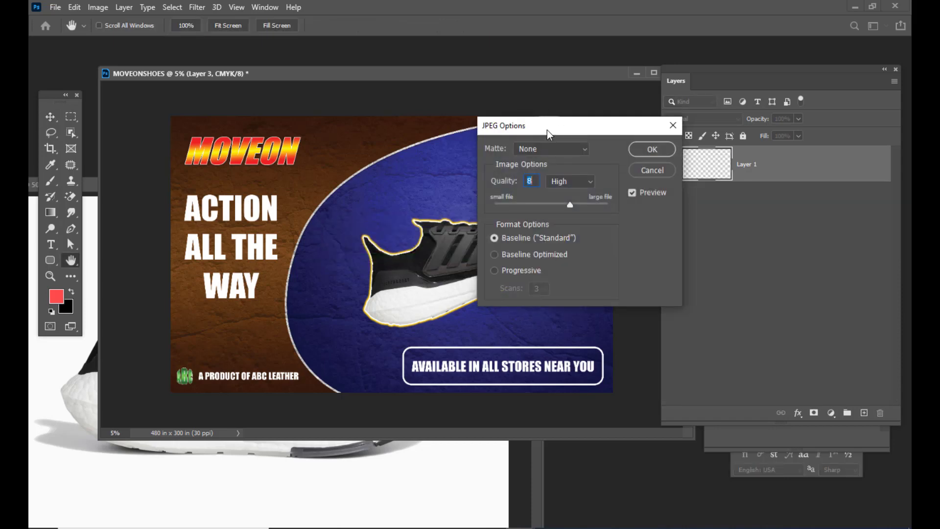
{"action": "left_click_drag", "start_coordinate": [549, 130], "coordinate": [523, 145]}
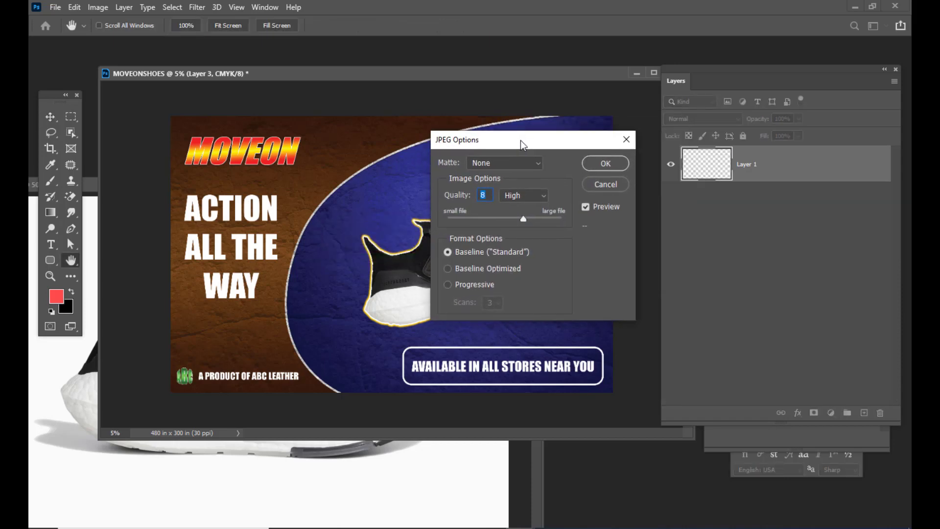
{"action": "left_click", "coordinate": [597, 168]}
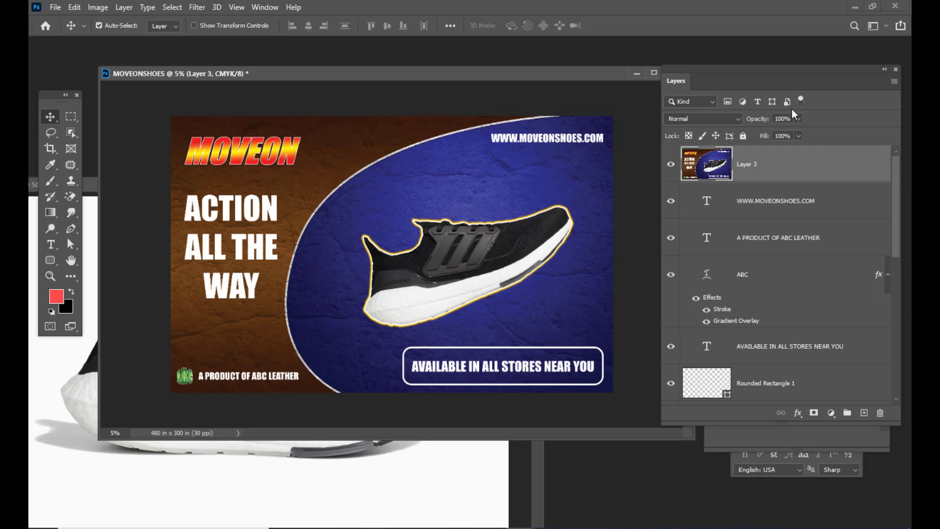
Step: Switch to the Windows desktop and open the MOVEONSHOESPOSTER folder to check the exported file
{"action": "left_click", "coordinate": [854, 8]}
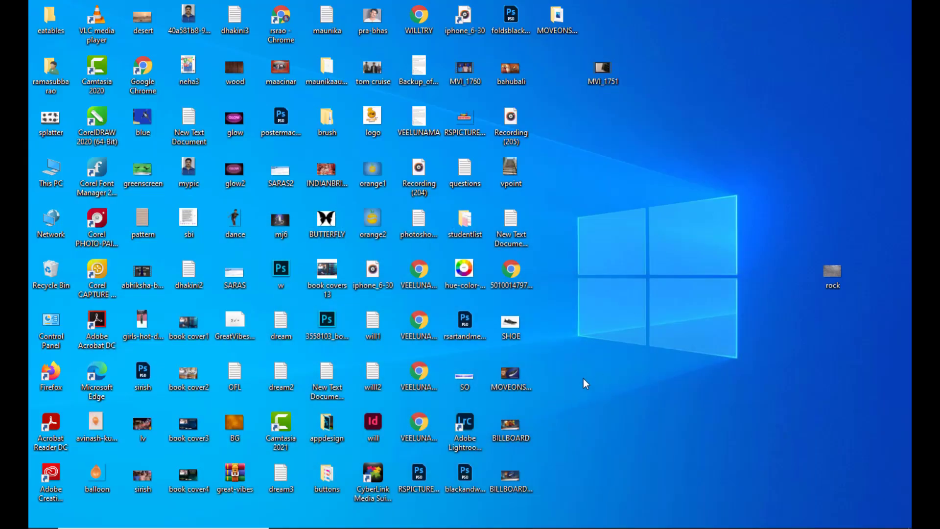
{"action": "double_click", "coordinate": [561, 28]}
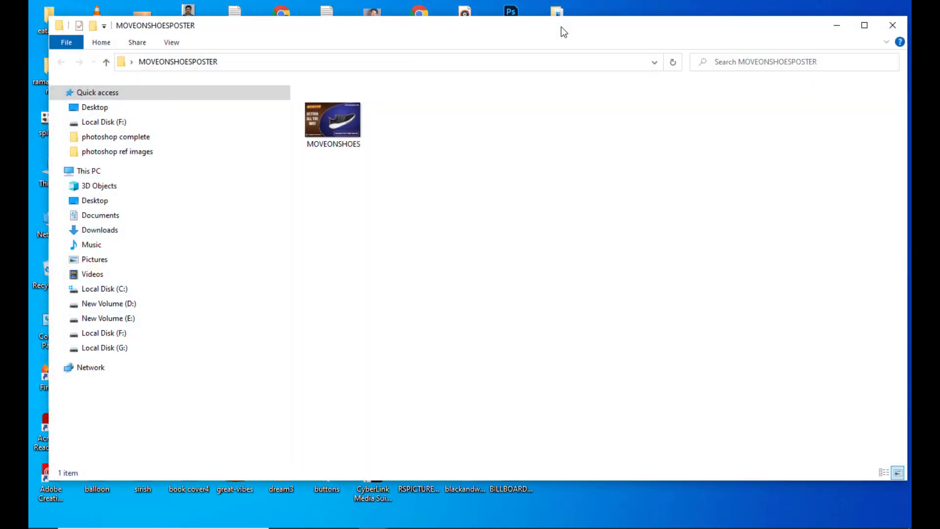
Step: Open the exported MOVEONSHOES image with Photos to review the finished poster
{"action": "right_click", "coordinate": [339, 125]}
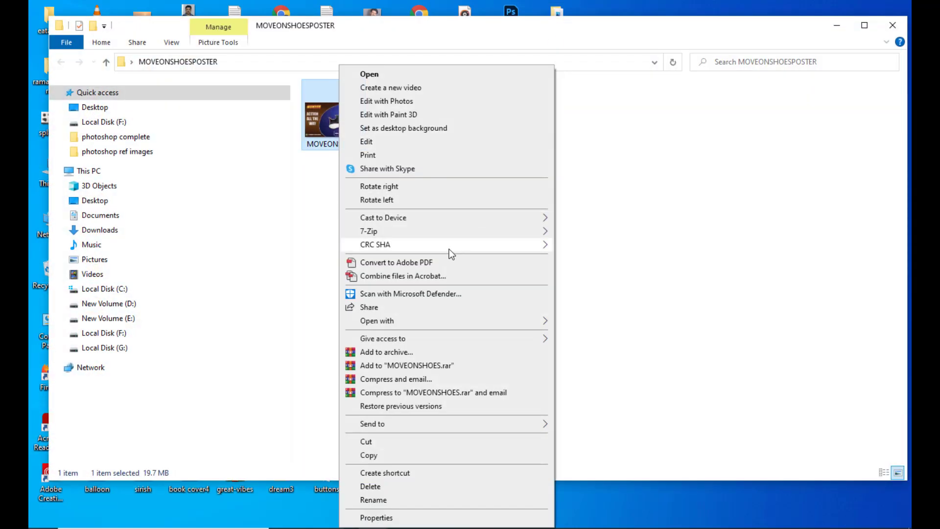
{"action": "mouse_move", "coordinate": [406, 323]}
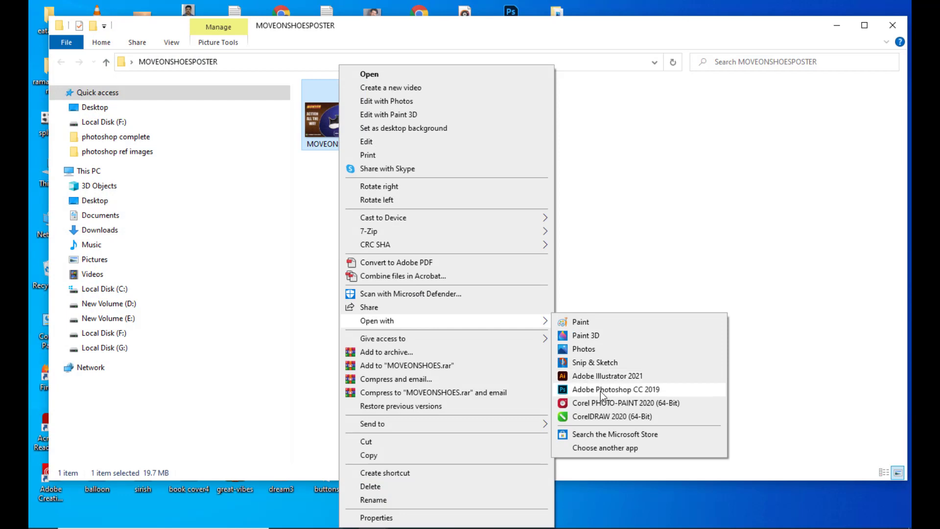
{"action": "left_click", "coordinate": [593, 348]}
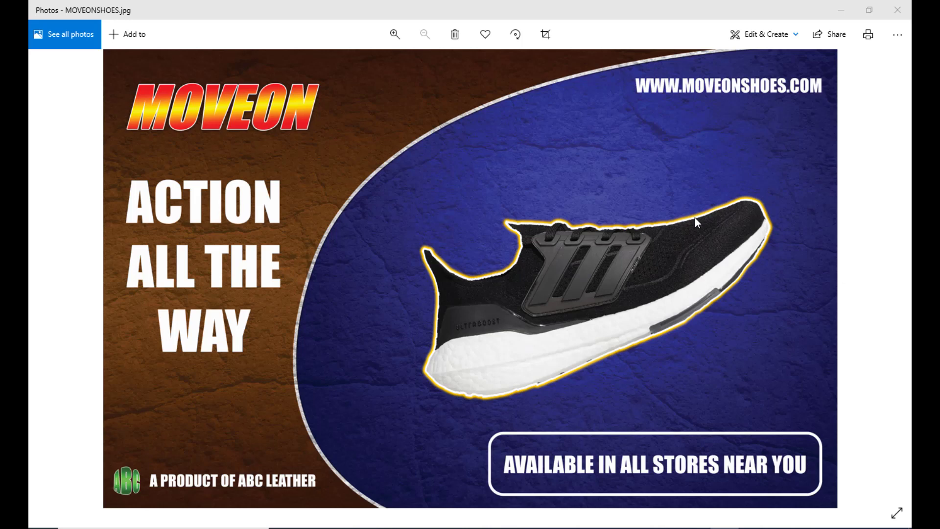
Step: Minimize the poster preview and its folder window, and open the BILLBOARDFINAL image from the desktop to view the billboard mockup
{"action": "left_click", "coordinate": [837, 10]}
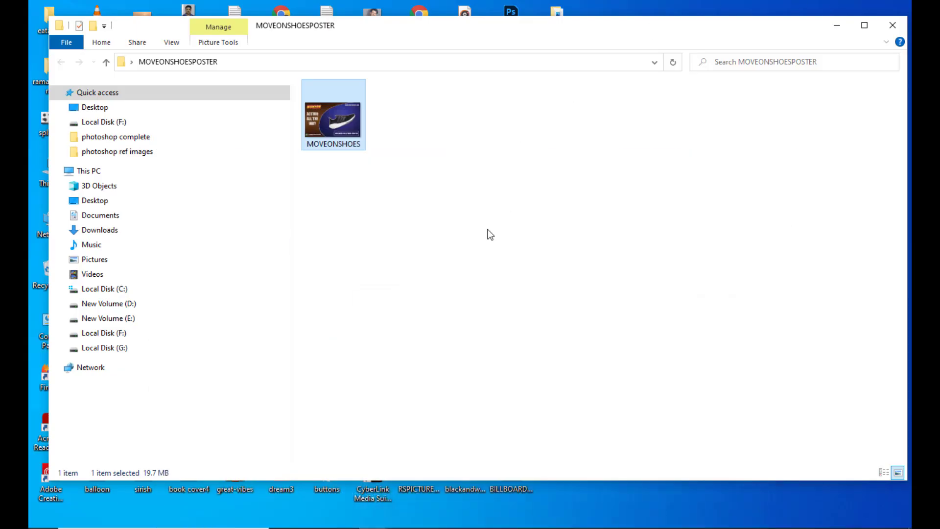
{"action": "left_click", "coordinate": [836, 25]}
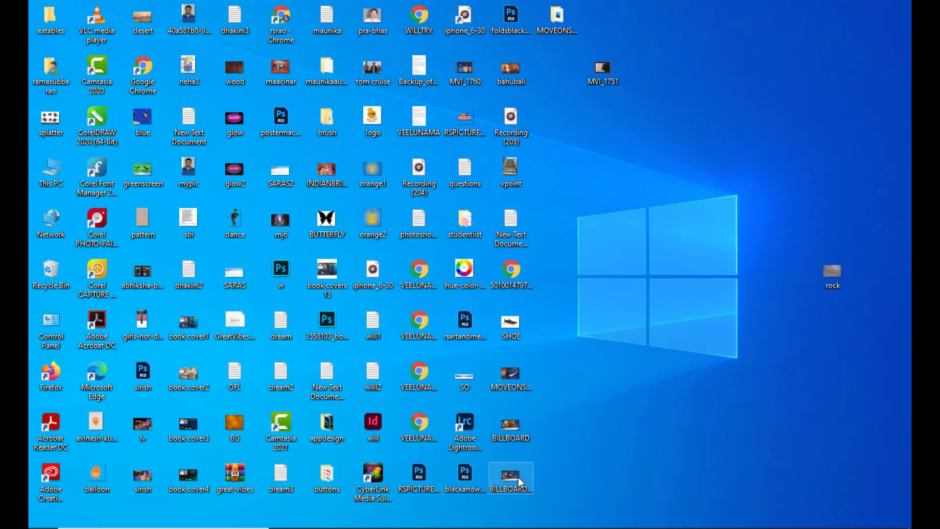
{"action": "double_click", "coordinate": [519, 481]}
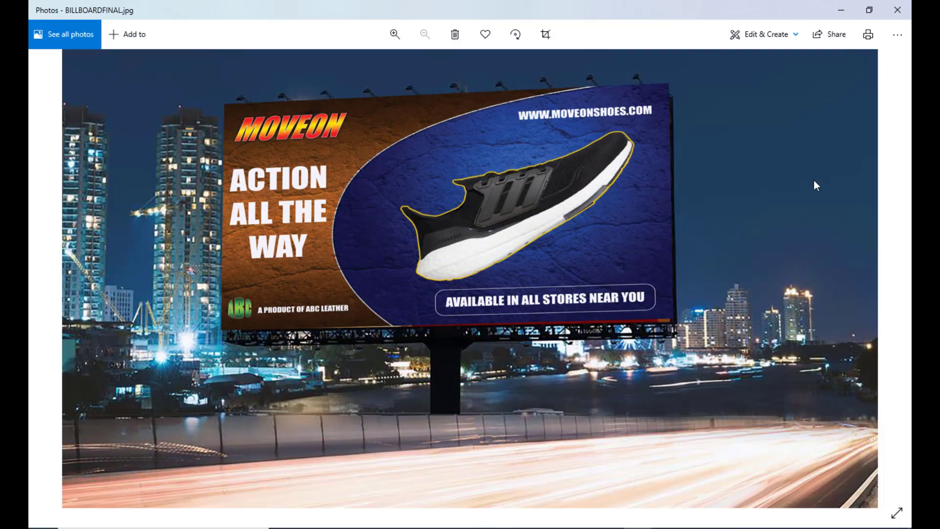